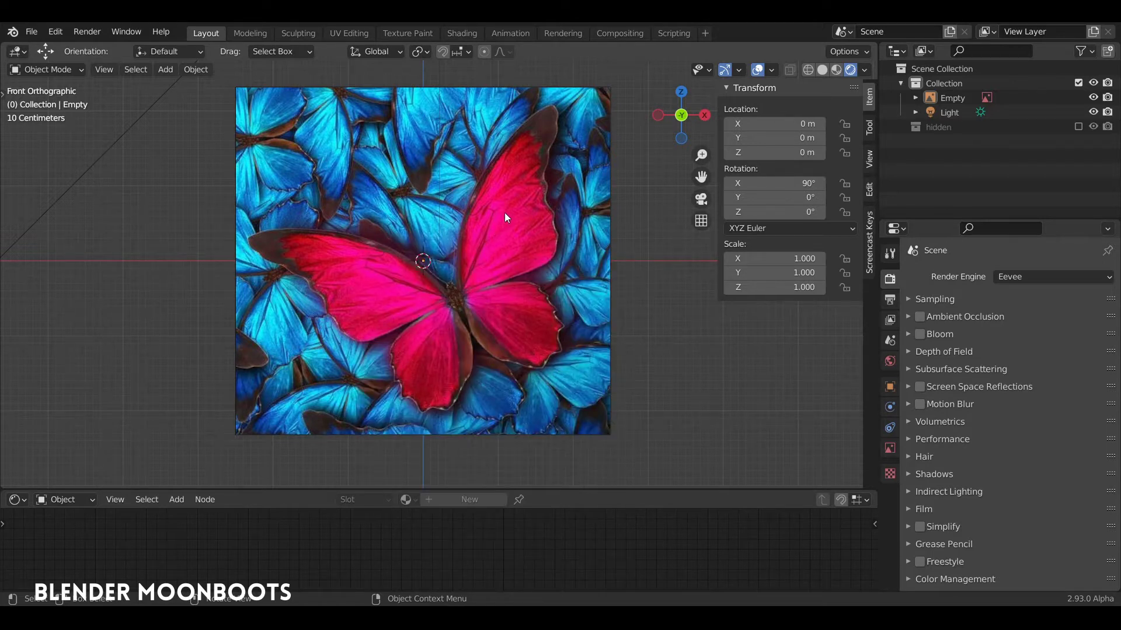
Add a plane mesh and merge all of its vertices at the center into a single vertex
{"action": "key", "text": "shift+a"}
{"action": "mouse_move", "coordinate": [492, 230]}
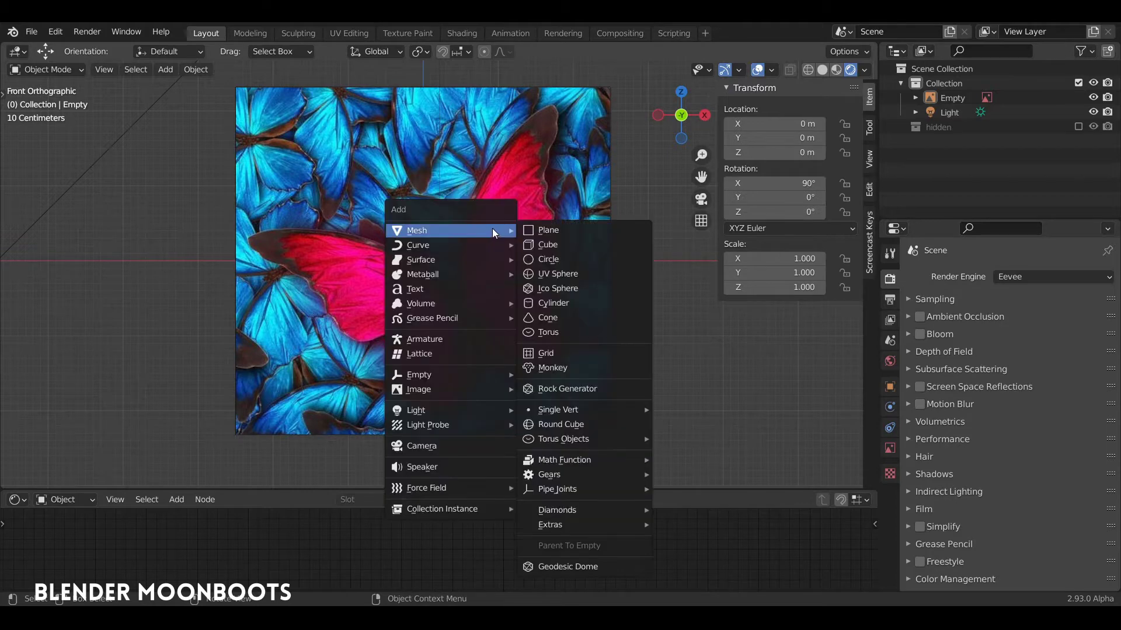
{"action": "left_click", "coordinate": [547, 230]}
{"action": "key", "text": "Tab"}
{"action": "middle_click_drag", "start_coordinate": [540, 226], "coordinate": [515, 259]}
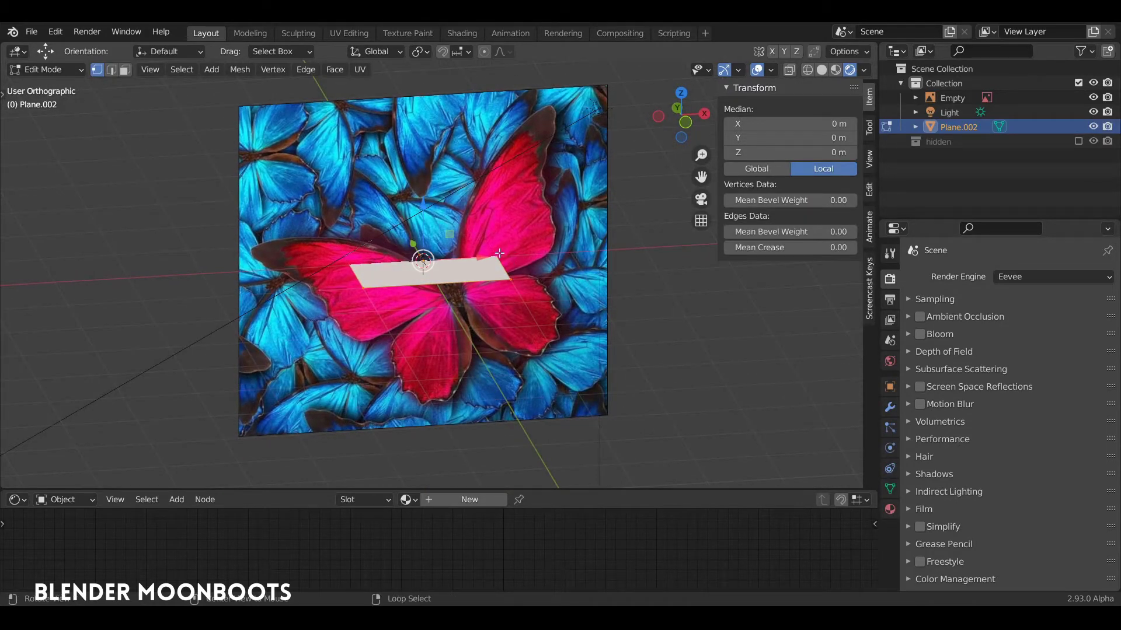
{"action": "key", "text": "m"}
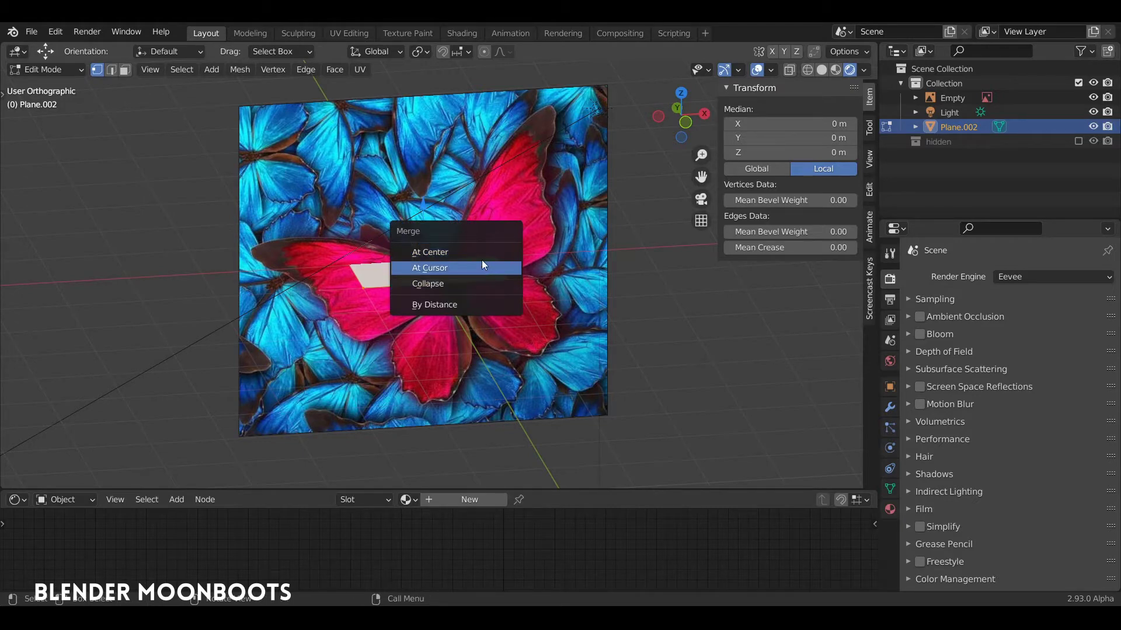
{"action": "left_click", "coordinate": [461, 252]}
Move the merged vertex about -0.218 m along Y, in front of the butterfly reference image
{"action": "middle_click_drag", "start_coordinate": [461, 251], "coordinate": [450, 252]}
{"action": "key", "text": "g"}
{"action": "key", "text": "y"}
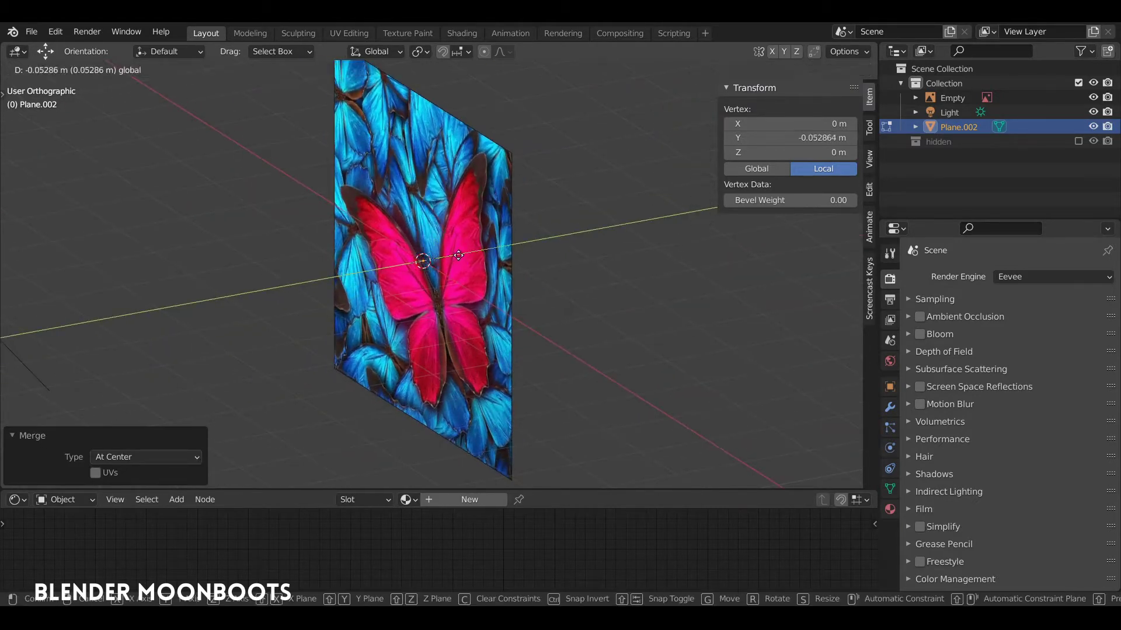
{"action": "left_click", "coordinate": [453, 257]}
{"action": "key", "text": "KP_1"}
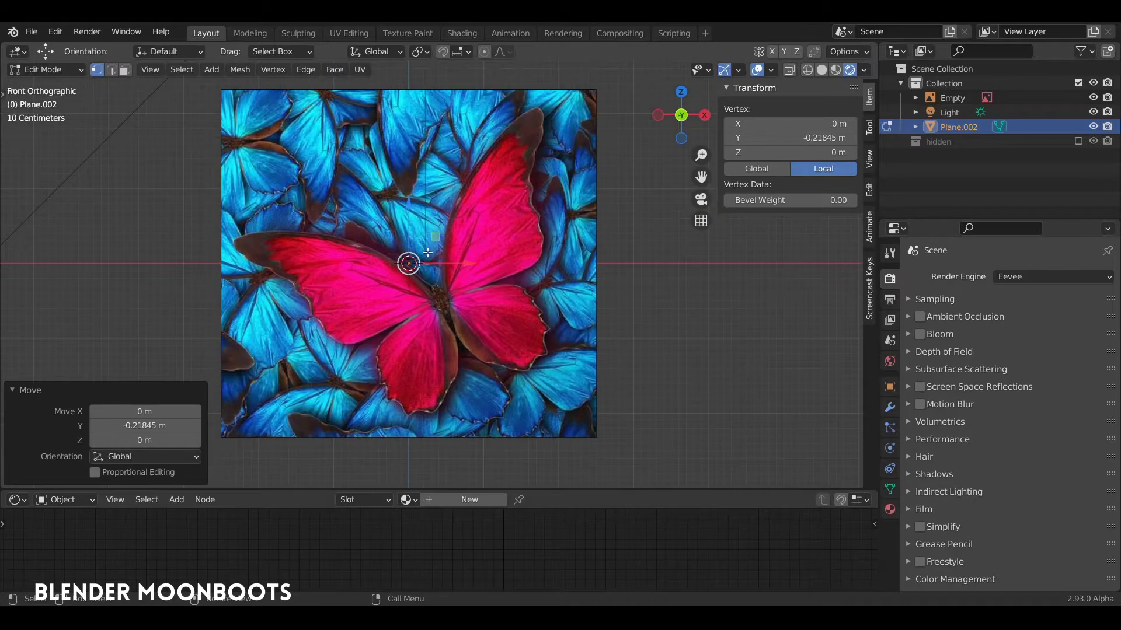
Place the vertex near the left wing's tip and extrude a vertex chain along the wing's upper edge to the body
{"action": "left_click", "coordinate": [461, 251]}
{"action": "middle_click_drag", "start_coordinate": [462, 251], "coordinate": [467, 204], "text": "ctrl"}
{"action": "left_click", "coordinate": [370, 251]}
{"action": "middle_click_drag", "start_coordinate": [369, 250], "coordinate": [533, 284], "text": "shift"}
{"action": "left_click_drag", "start_coordinate": [541, 285], "coordinate": [309, 216]}
{"action": "key", "text": "e"}
{"action": "left_click", "coordinate": [377, 211]}
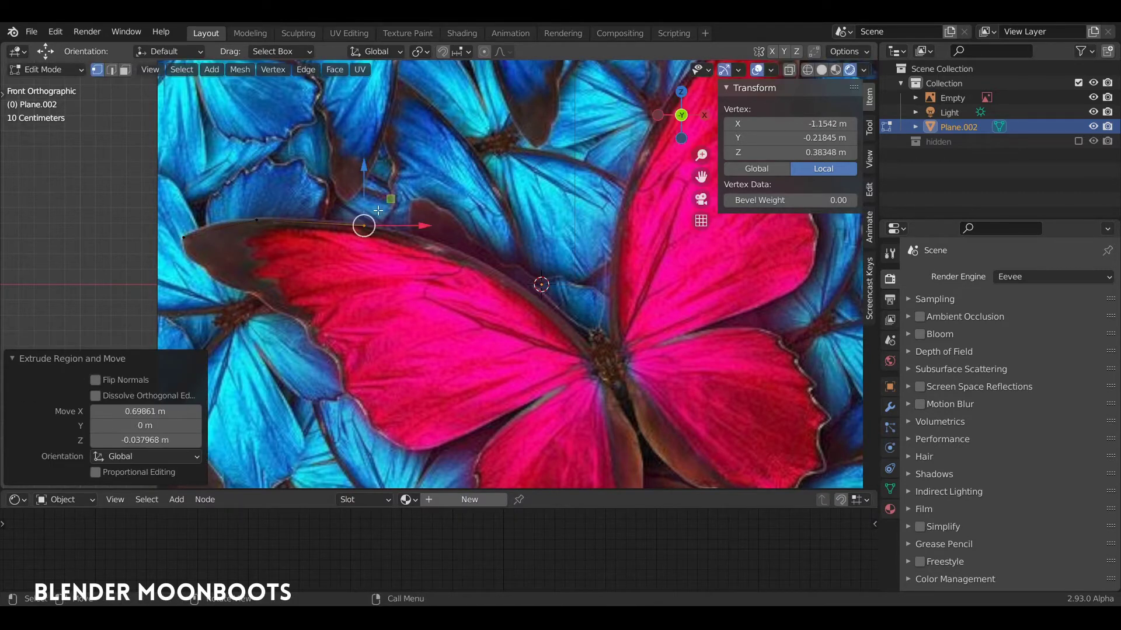
{"action": "key", "text": "e"}
{"action": "left_click", "coordinate": [479, 237]}
{"action": "key", "text": "e"}
{"action": "left_click", "coordinate": [545, 274]}
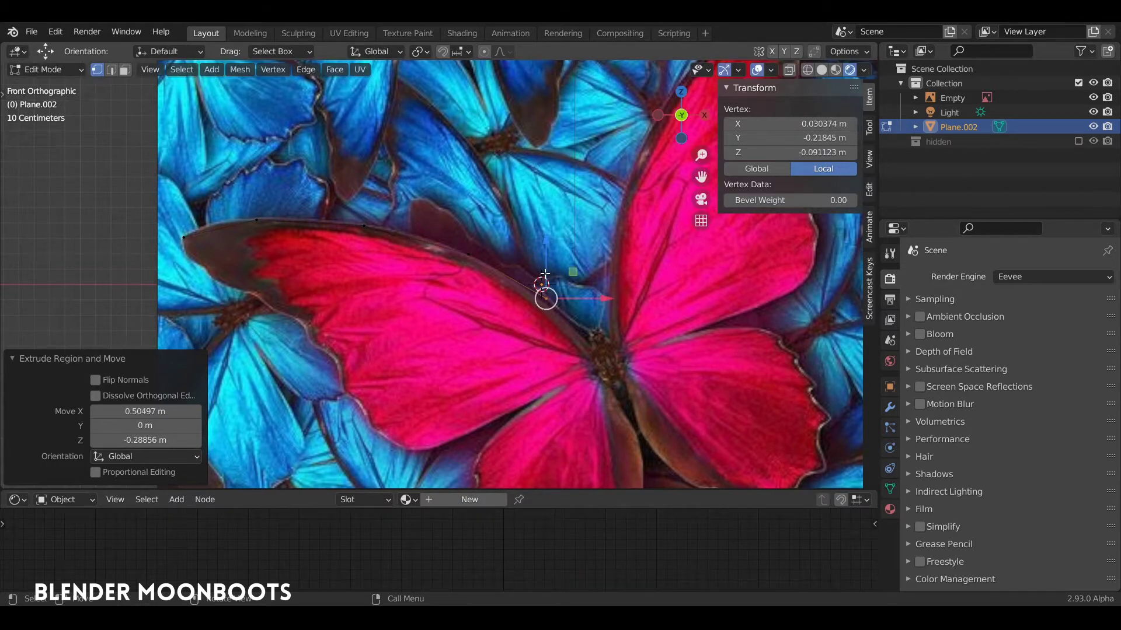
Extrude further vertices down the body, around the lower left wing and along the upper wing's lower edge back to the tip
{"action": "middle_click_drag", "start_coordinate": [549, 273], "coordinate": [500, 163], "text": "shift"}
{"action": "key", "text": "e"}
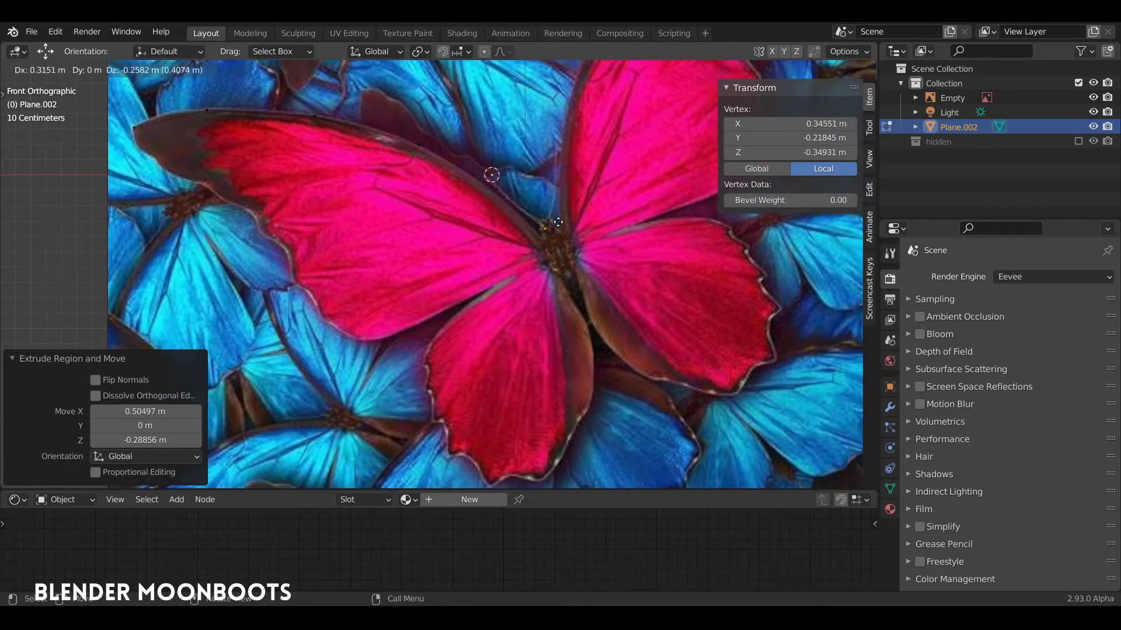
{"action": "left_click", "coordinate": [558, 222]}
{"action": "key", "text": "e"}
{"action": "left_click", "coordinate": [594, 273]}
{"action": "key", "text": "e"}
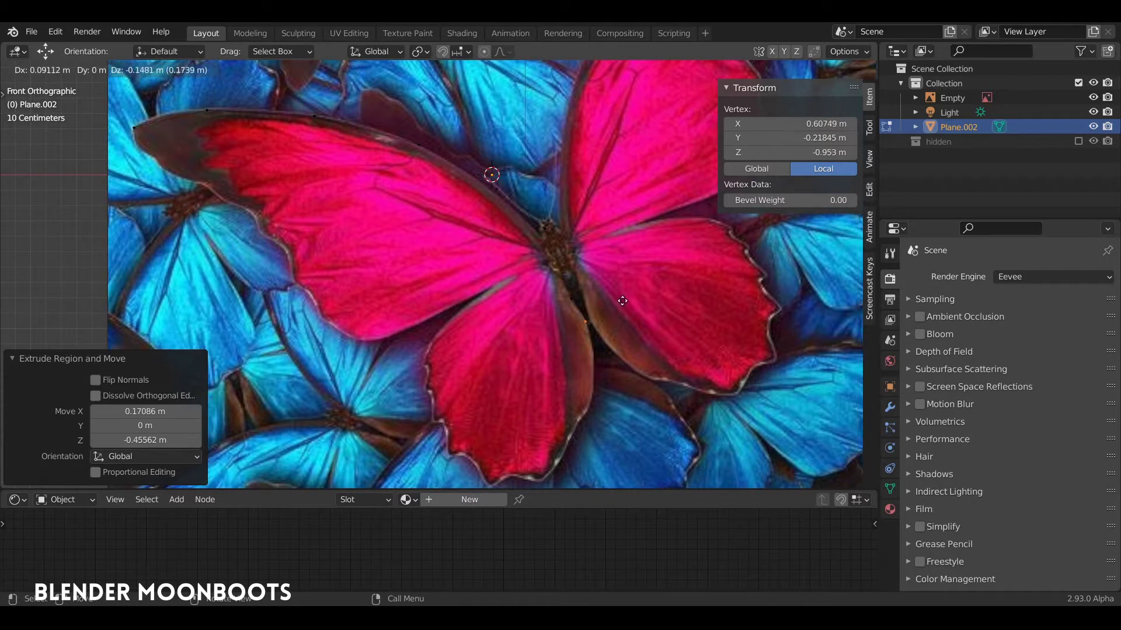
{"action": "left_click", "coordinate": [622, 301]}
{"action": "key", "text": "e"}
{"action": "left_click", "coordinate": [635, 336]}
{"action": "key", "text": "e"}
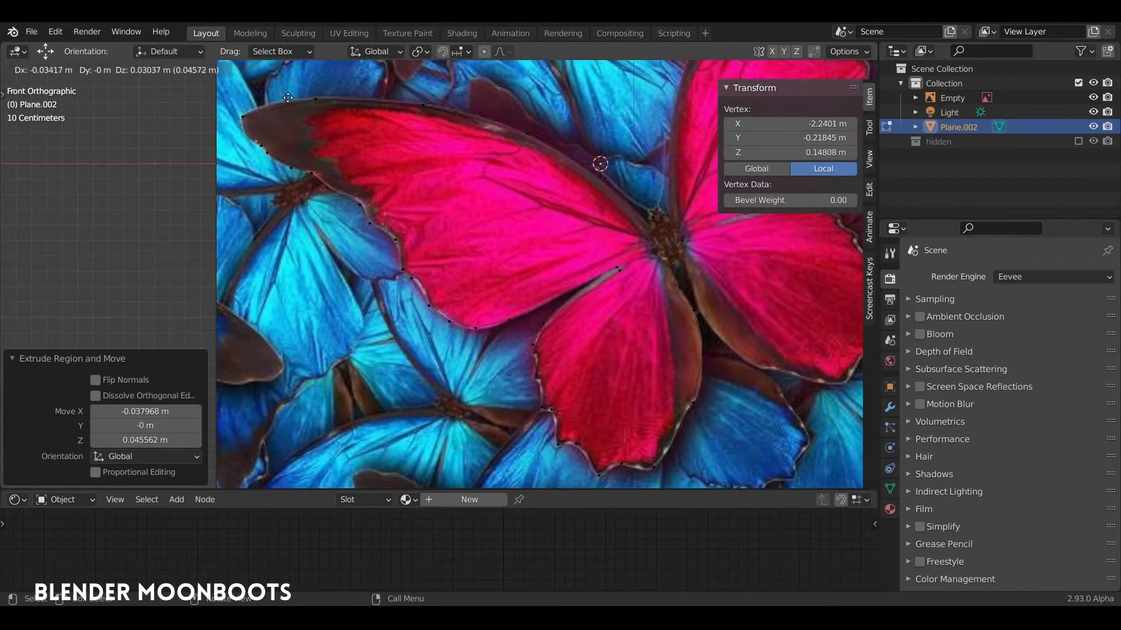
{"action": "left_click", "coordinate": [278, 91]}
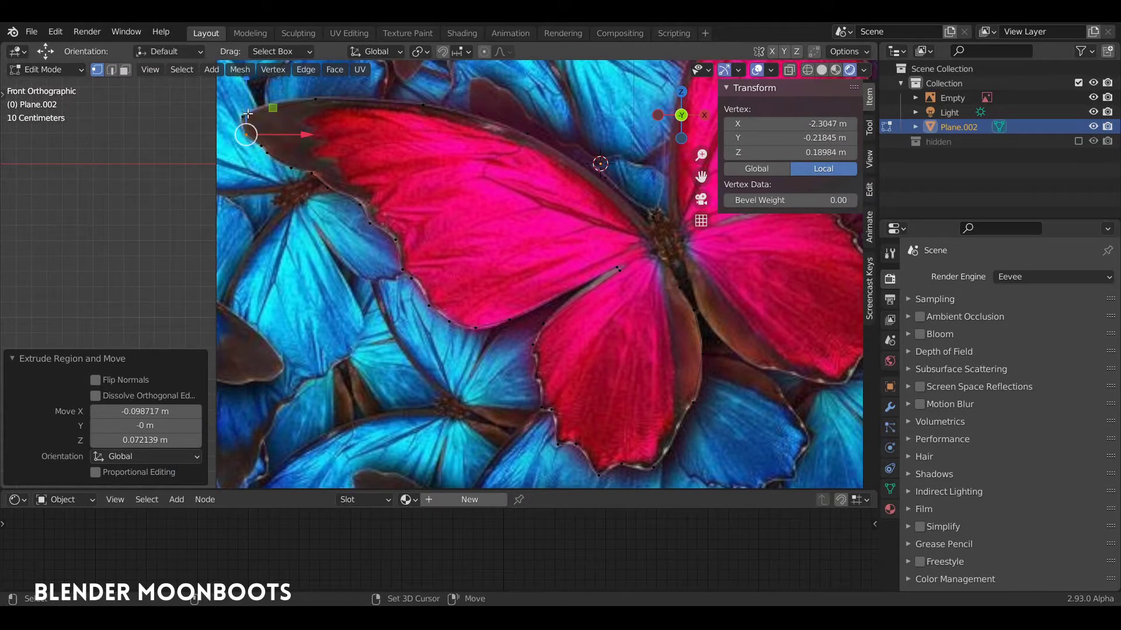
Join the two end vertices at the wing tip with an edge and fill the closed wing outline with a face
{"action": "left_click", "coordinate": [242, 116], "text": "shift"}
{"action": "middle_click_drag", "start_coordinate": [310, 133], "coordinate": [373, 174], "text": "shift"}
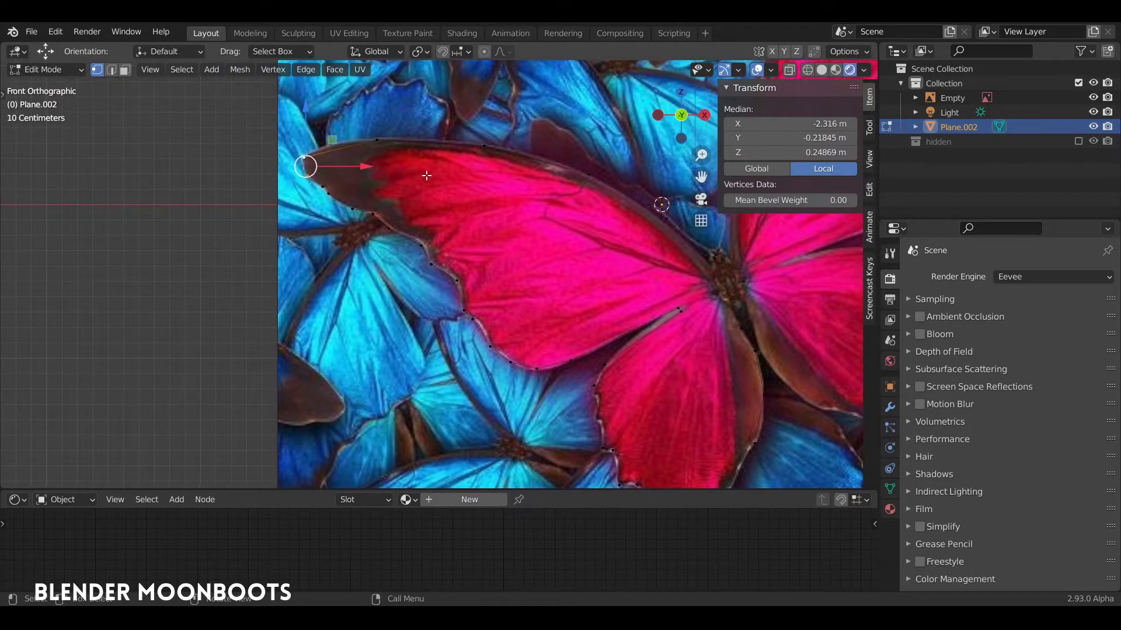
{"action": "key", "text": "f"}
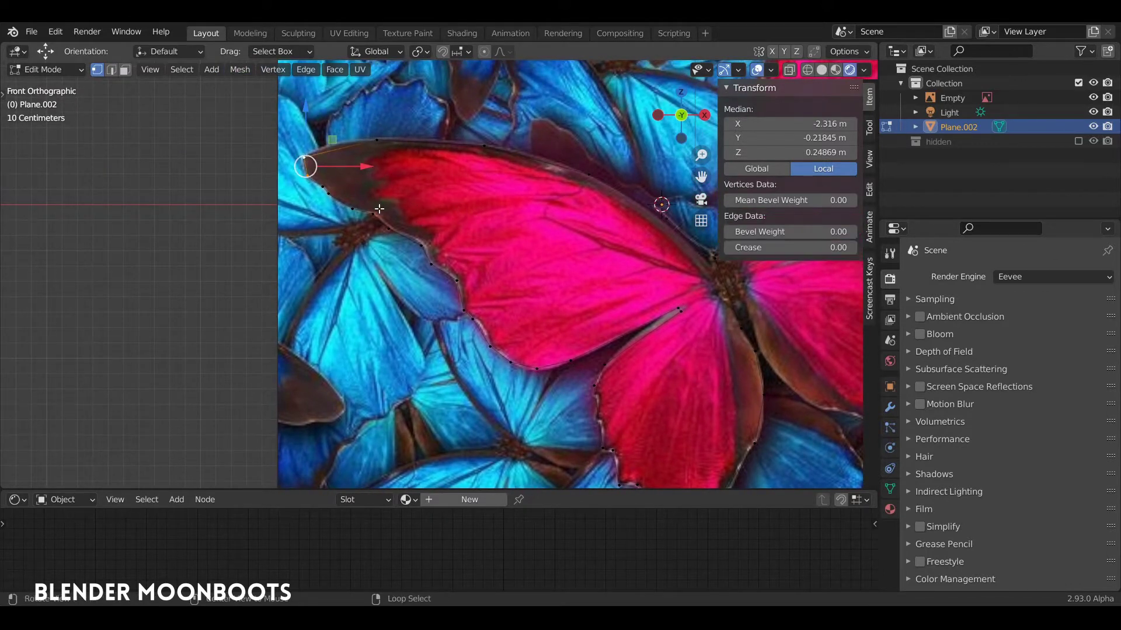
{"action": "left_click", "coordinate": [383, 224], "text": "alt"}
{"action": "key", "text": "f"}
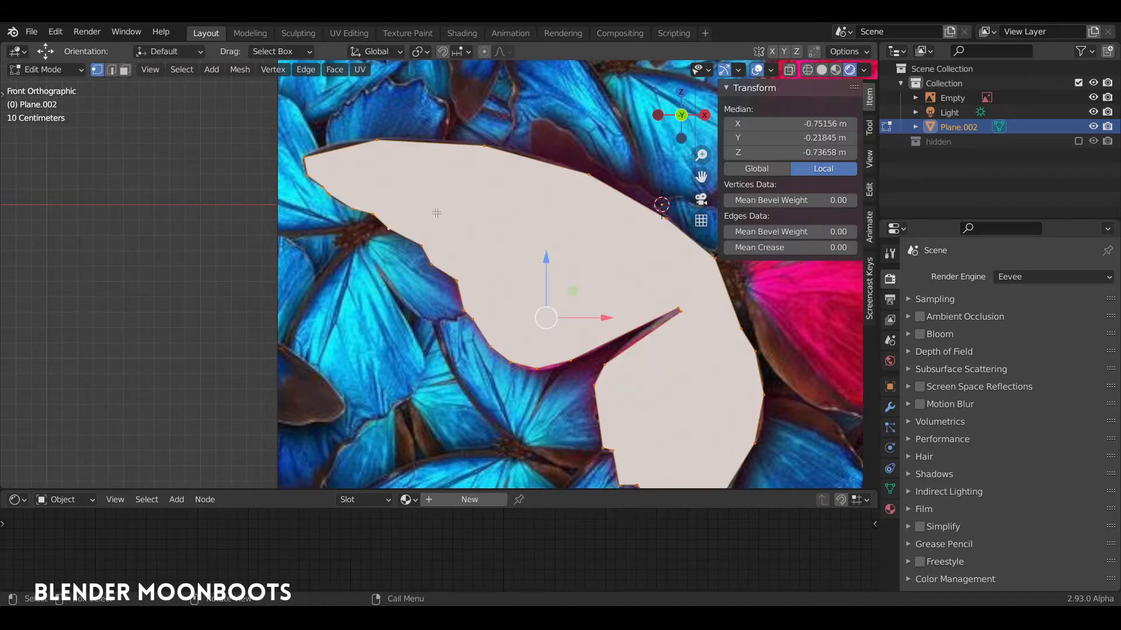
Unwrap the wing face with Project from View in the front orthographic view
{"action": "middle_click_drag", "start_coordinate": [497, 222], "coordinate": [460, 257]}
{"action": "scroll", "coordinate": [460, 256], "scroll_direction": "down", "scroll_amount": 2}
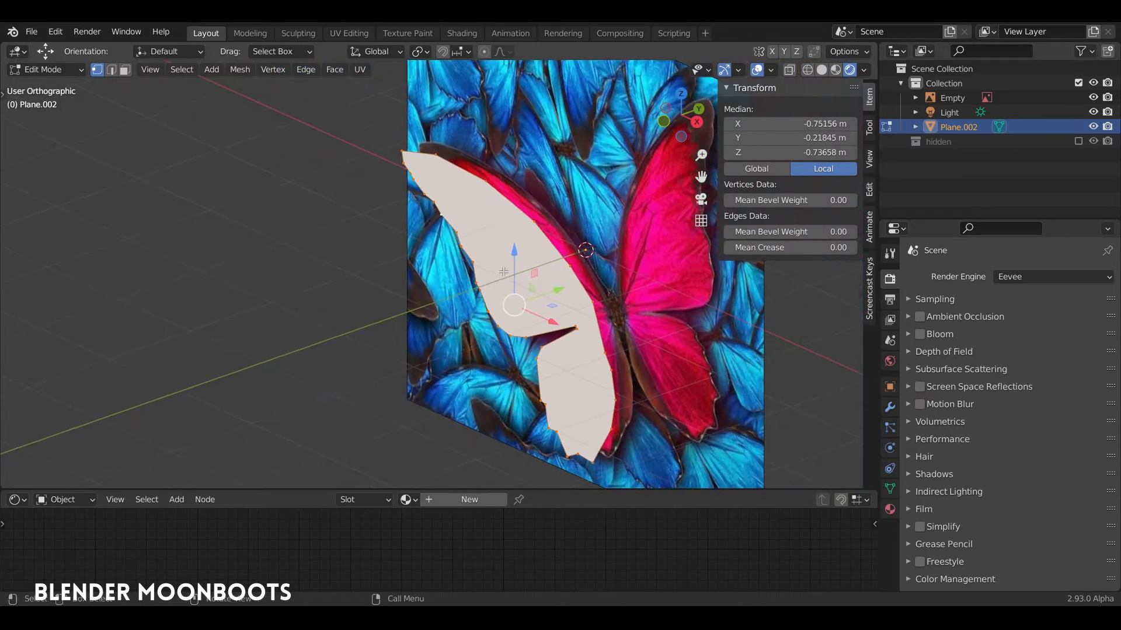
{"action": "key", "text": "KP_1"}
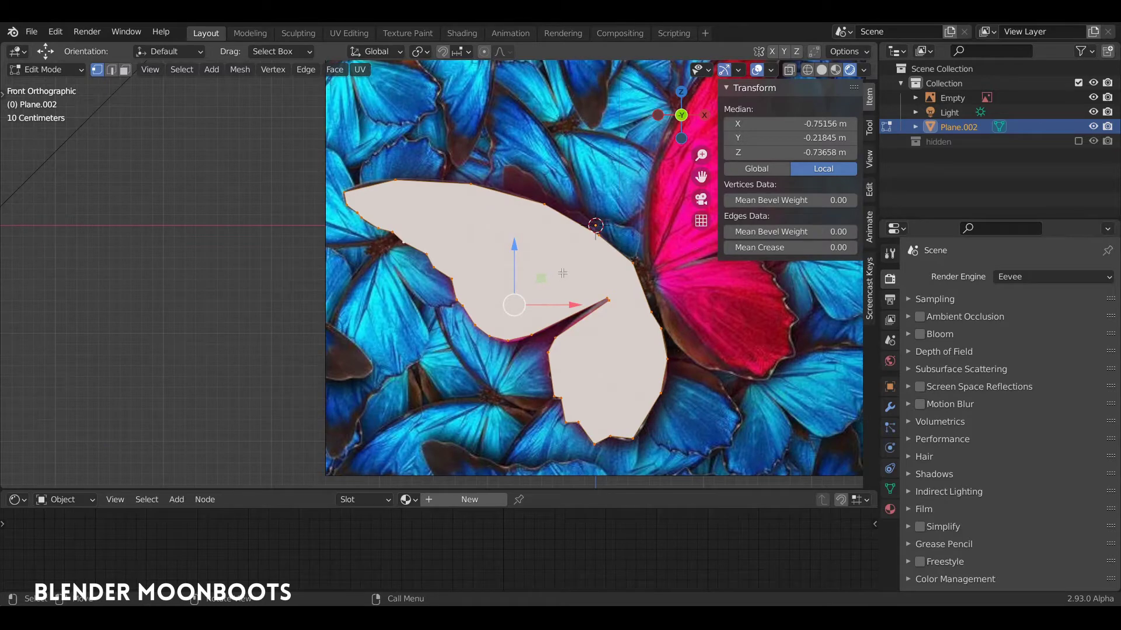
{"action": "middle_click_drag", "start_coordinate": [594, 278], "coordinate": [457, 226], "text": "shift"}
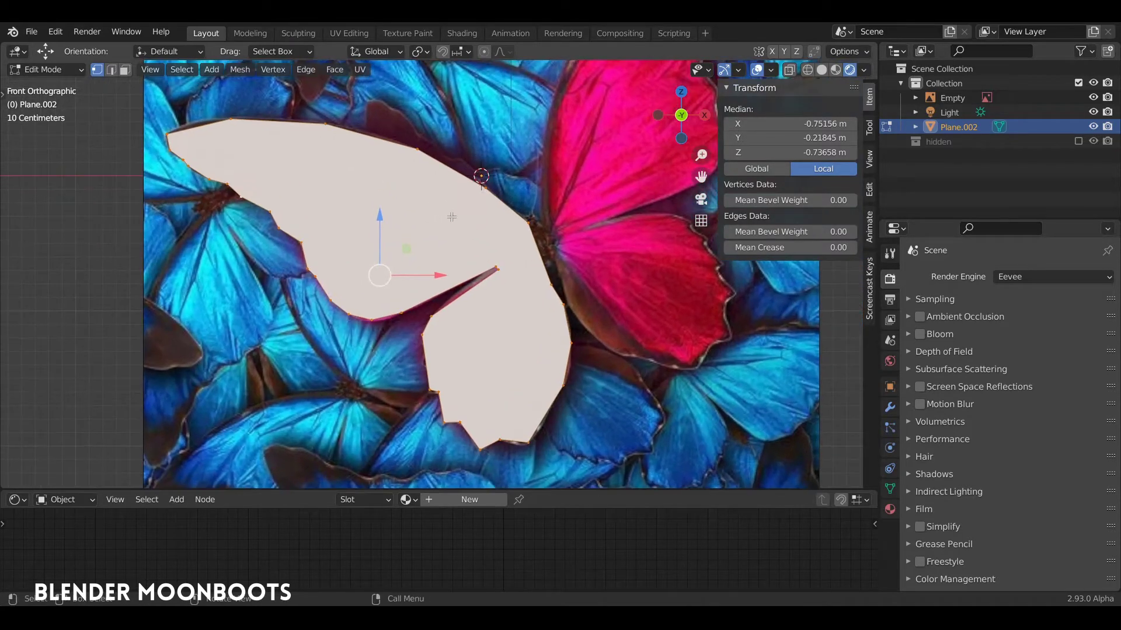
{"action": "key", "text": "u"}
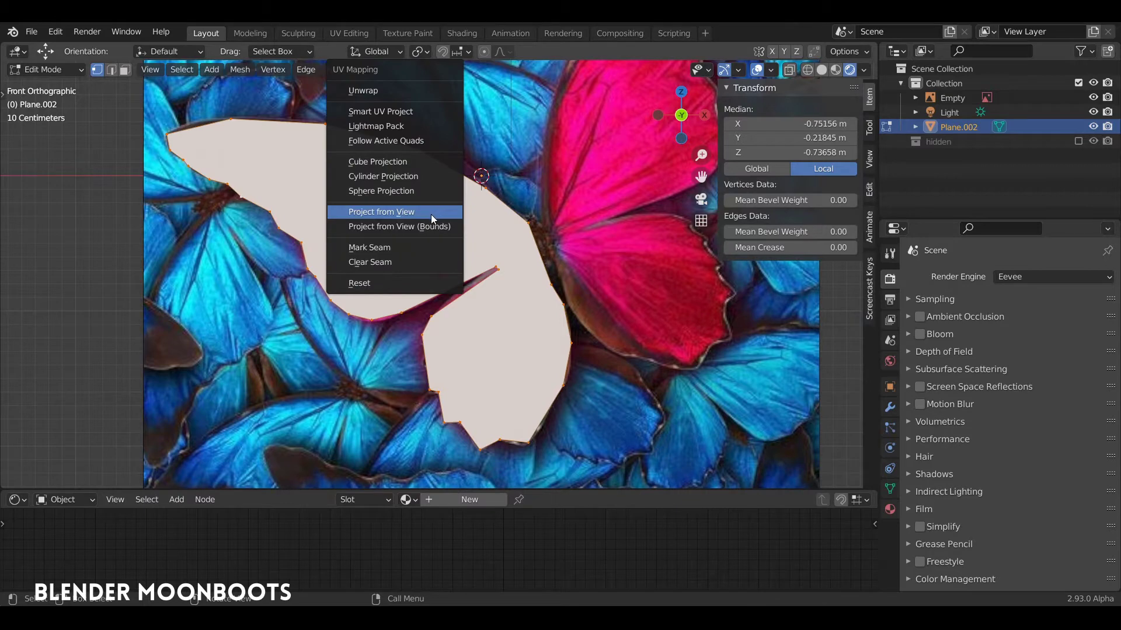
{"action": "left_click", "coordinate": [433, 215]}
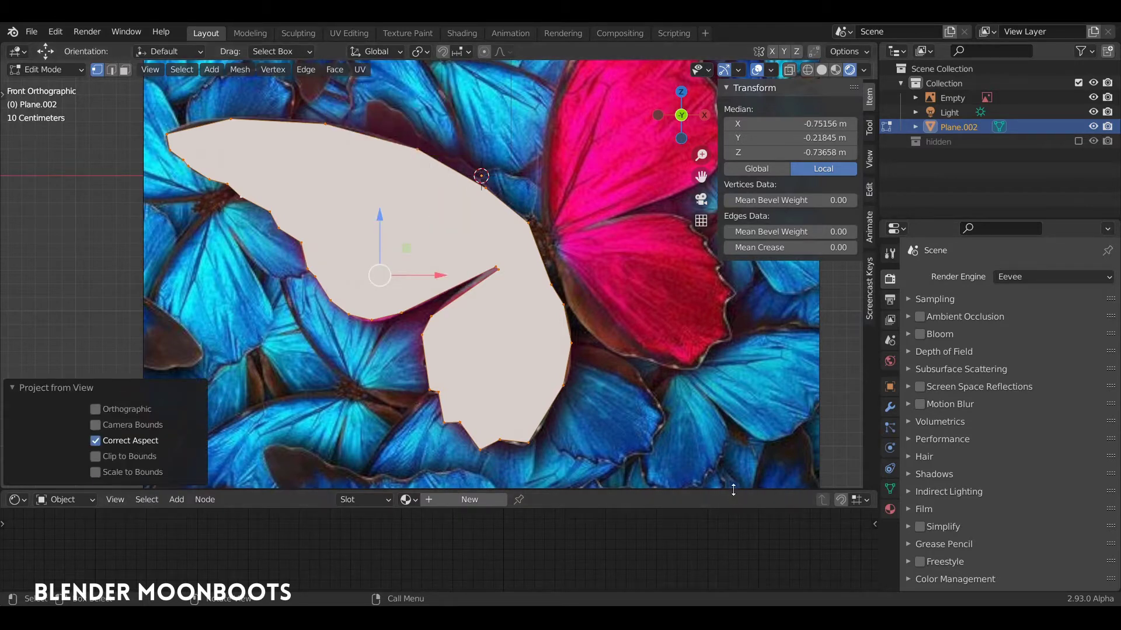
Enlarge the node editor area, split off a smaller area beside it and make that one a UV Editor
{"action": "left_click_drag", "start_coordinate": [733, 490], "coordinate": [736, 392]}
{"action": "left_click_drag", "start_coordinate": [875, 397], "coordinate": [276, 417]}
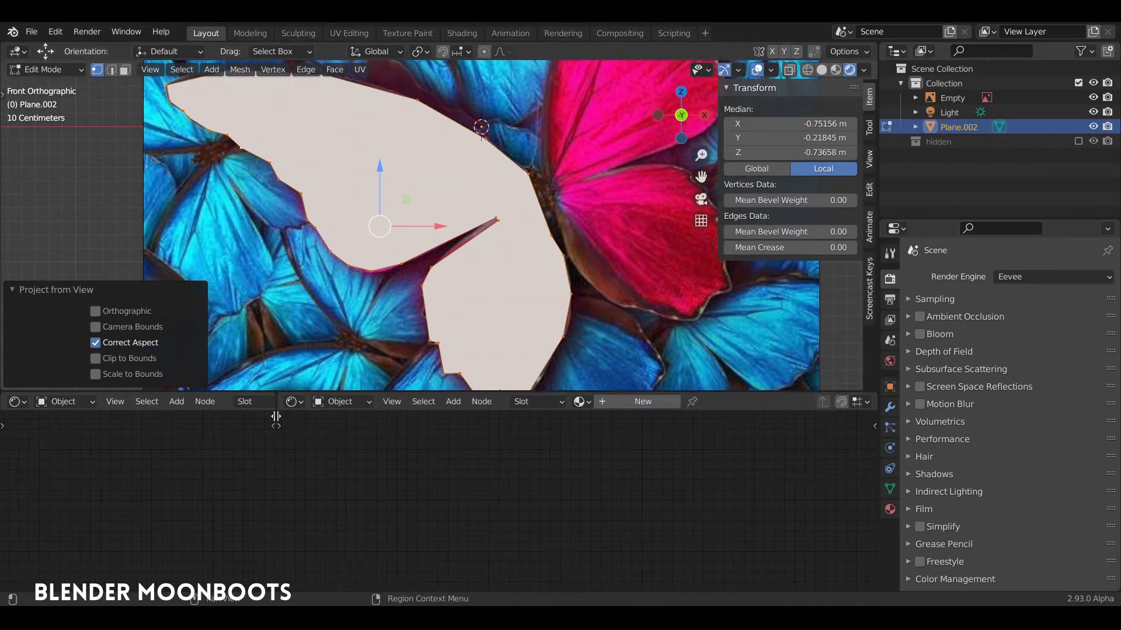
{"action": "left_click", "coordinate": [14, 401]}
{"action": "left_click", "coordinate": [53, 474]}
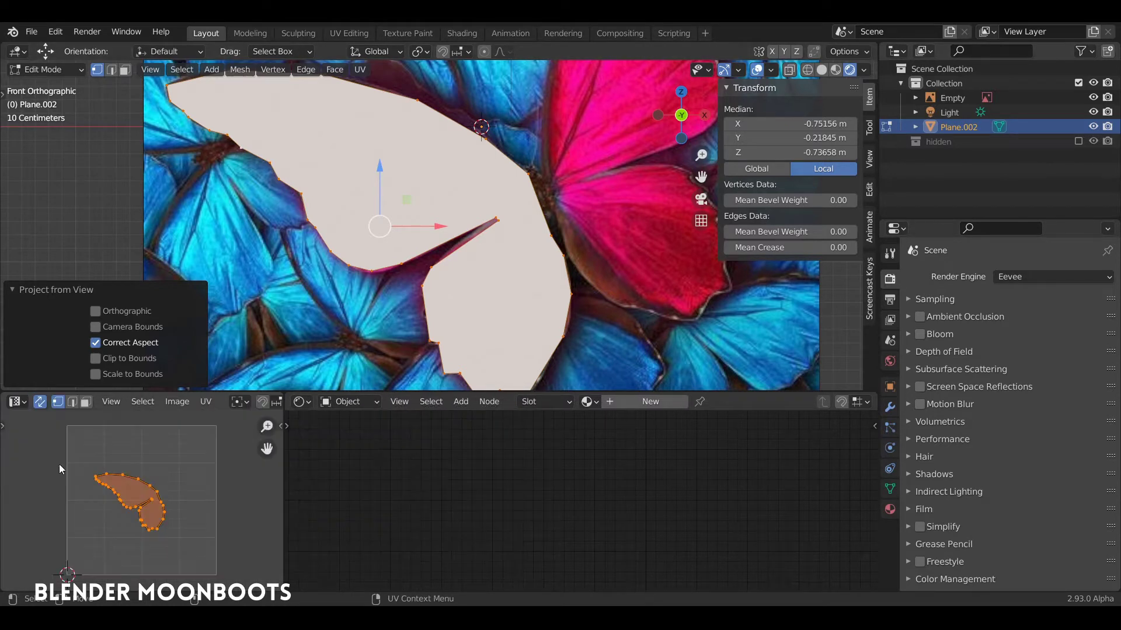
Display the papillon.jpg image behind the wing's UVs in the UV Editor
{"action": "middle_click_drag", "start_coordinate": [155, 492], "coordinate": [180, 463], "text": "ctrl"}
{"action": "scroll", "coordinate": [220, 403], "scroll_direction": "down", "scroll_amount": 12}
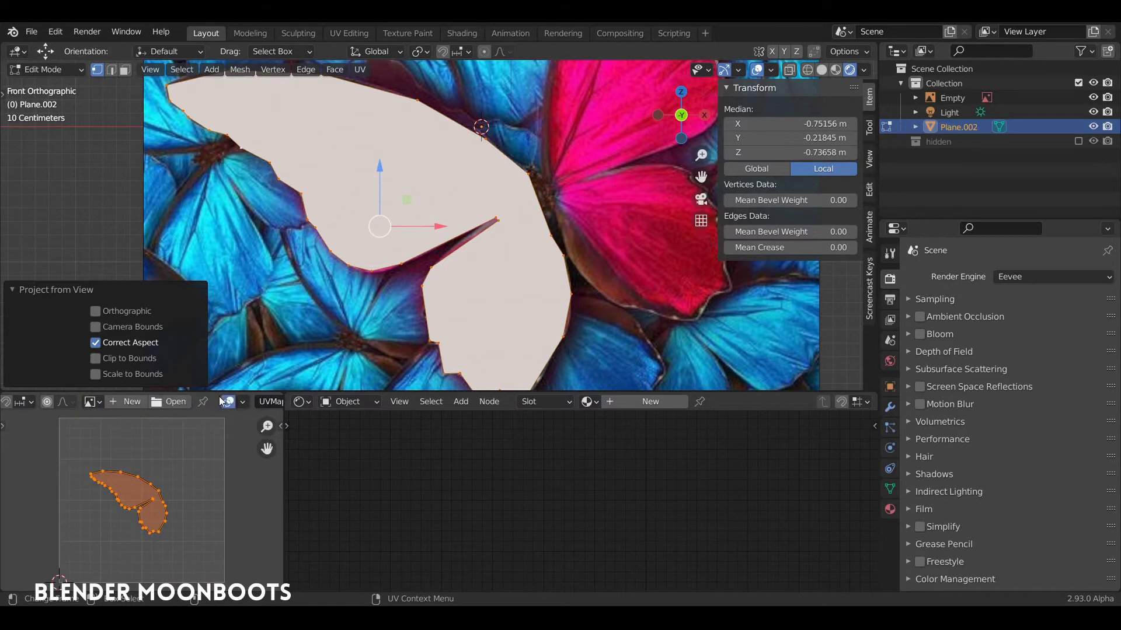
{"action": "left_click", "coordinate": [68, 401]}
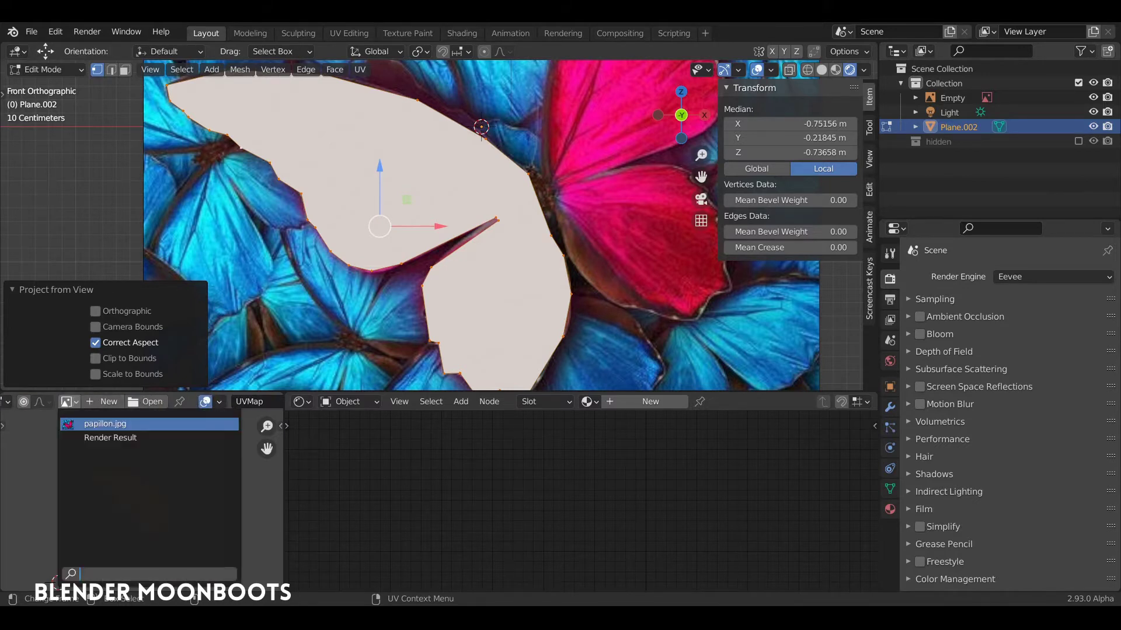
{"action": "left_click", "coordinate": [83, 426]}
{"action": "middle_click_drag", "start_coordinate": [99, 437], "coordinate": [148, 489], "text": "ctrl"}
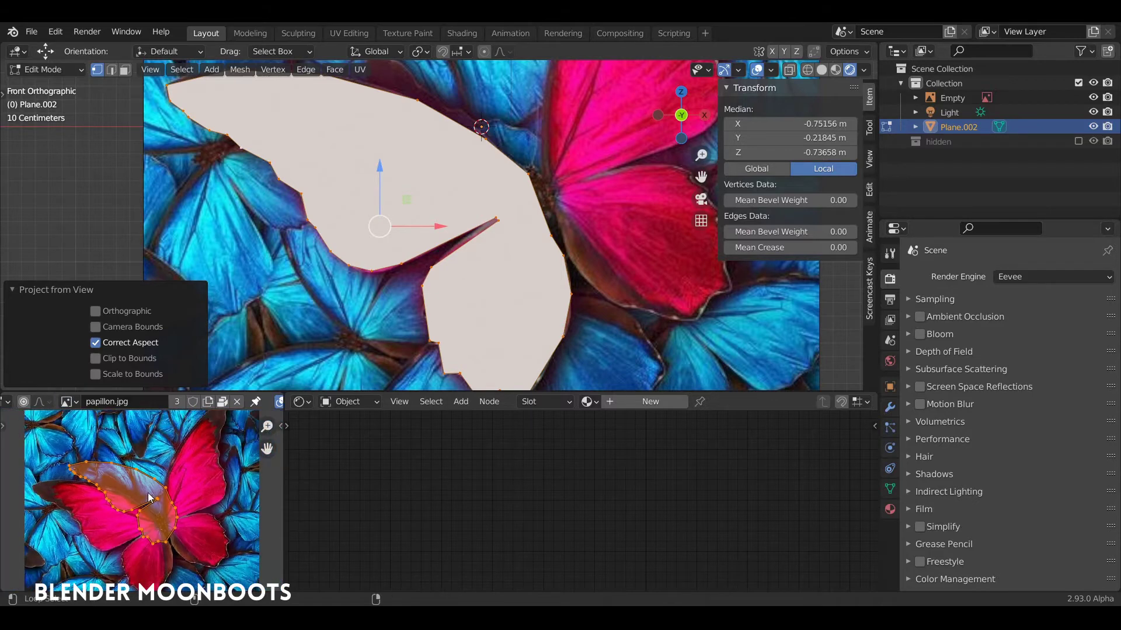
Maximize the UV Editor, then move and enlarge the wing's UV island to roughly cover the pink left wing
{"action": "key", "text": "ctrl+space"}
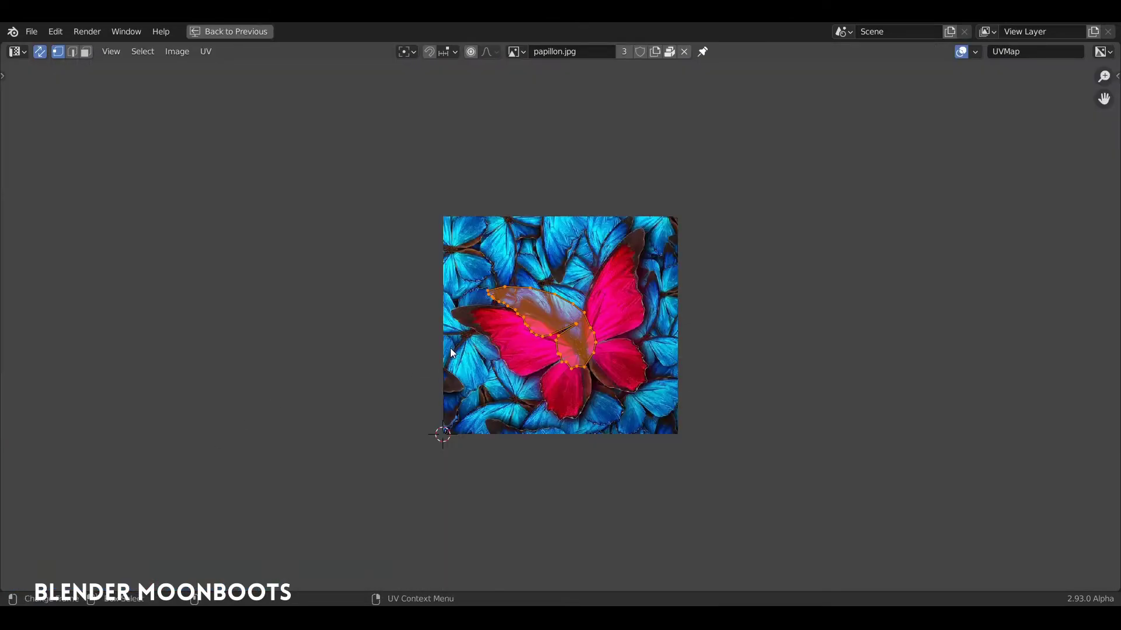
{"action": "middle_click_drag", "start_coordinate": [500, 330], "coordinate": [656, 190], "text": "ctrl"}
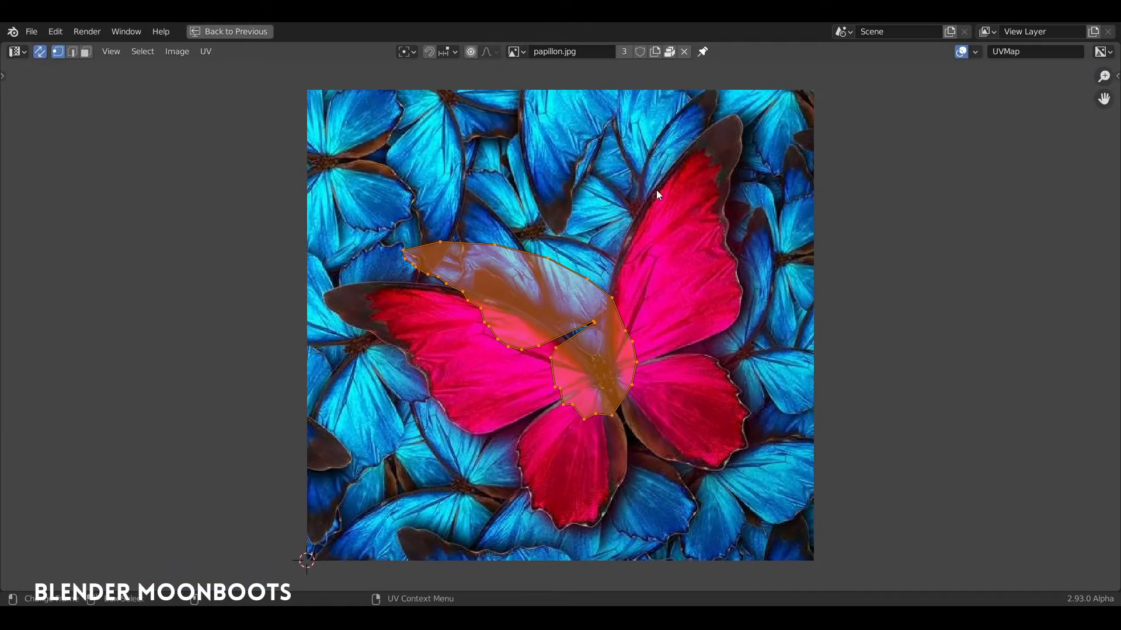
{"action": "key", "text": "g"}
{"action": "left_click", "coordinate": [568, 395]}
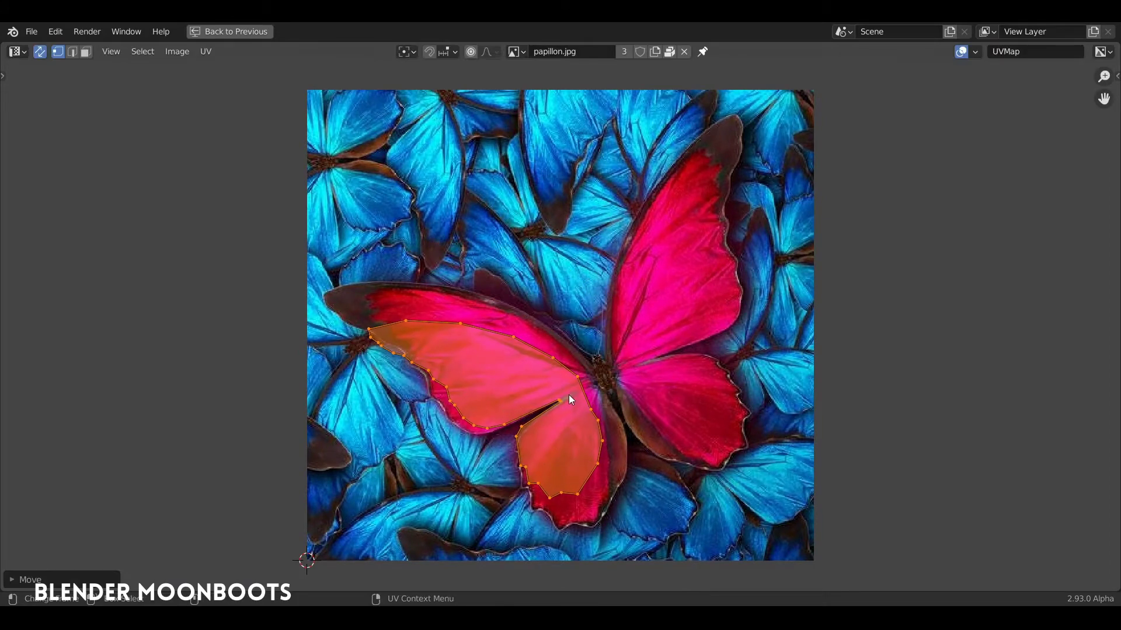
{"action": "key", "text": "s"}
{"action": "left_click", "coordinate": [599, 346]}
{"action": "key", "text": "g"}
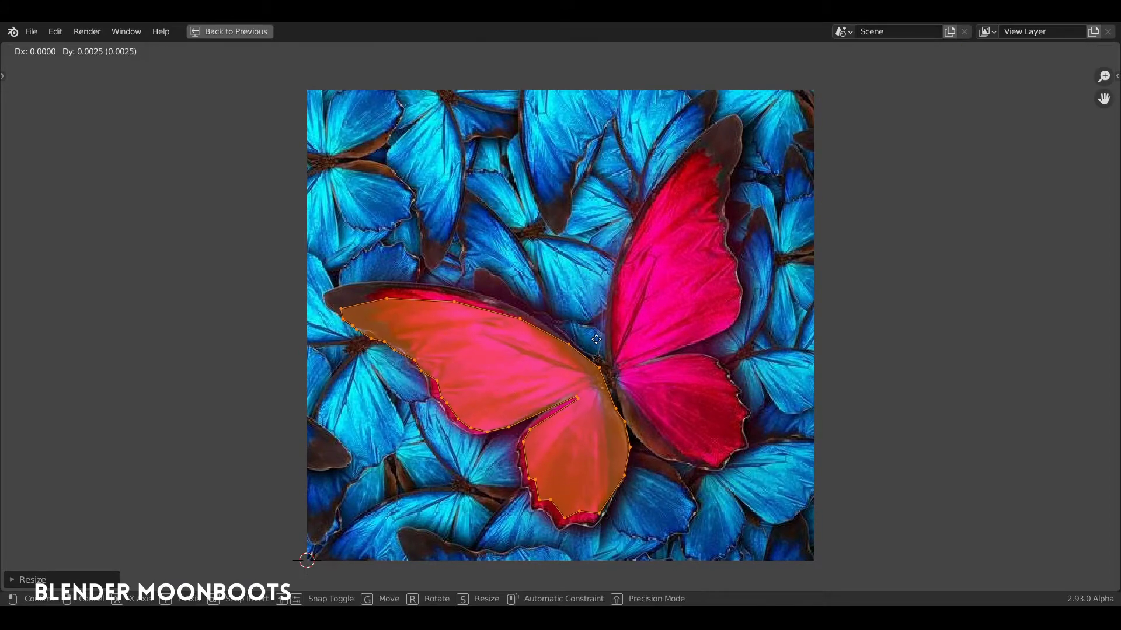
{"action": "left_click", "coordinate": [601, 337]}
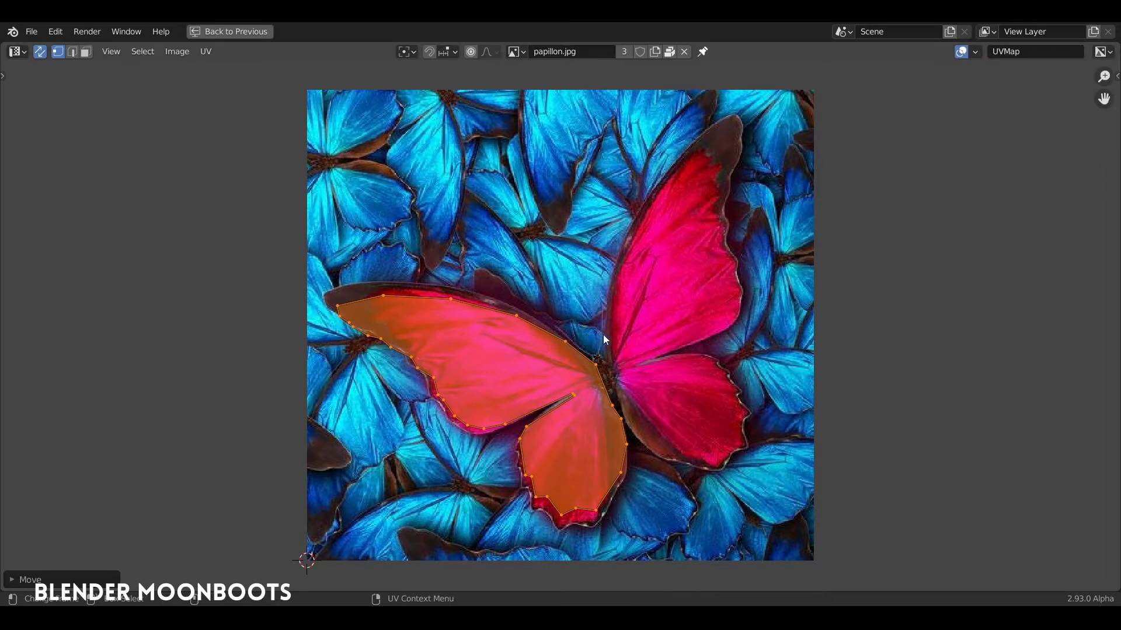
Fine-tune the UV island's rotation, scale and position to match the left wing's contour, and restore the full layout
{"action": "key", "text": "r"}
{"action": "left_click", "coordinate": [602, 341]}
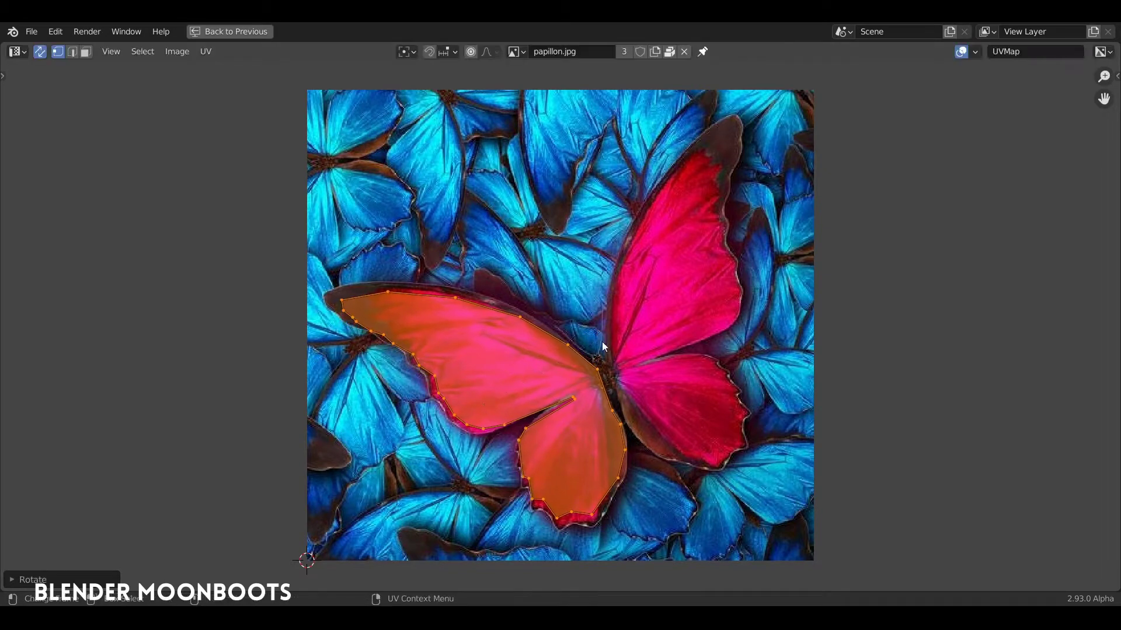
{"action": "key", "text": "s"}
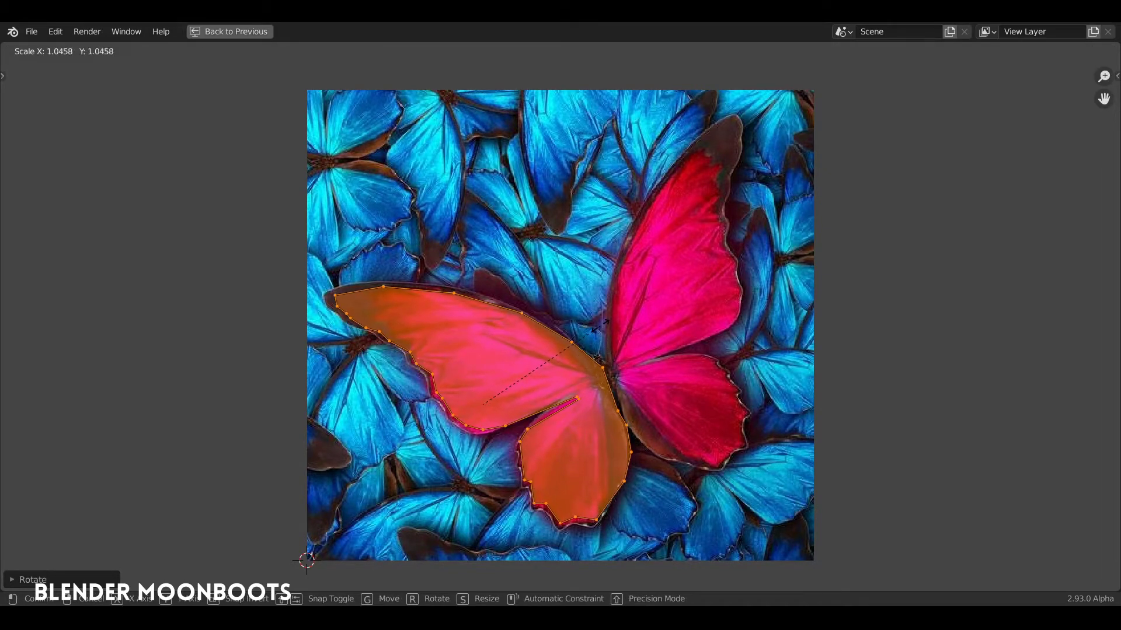
{"action": "left_click", "coordinate": [601, 326]}
{"action": "key", "text": "g"}
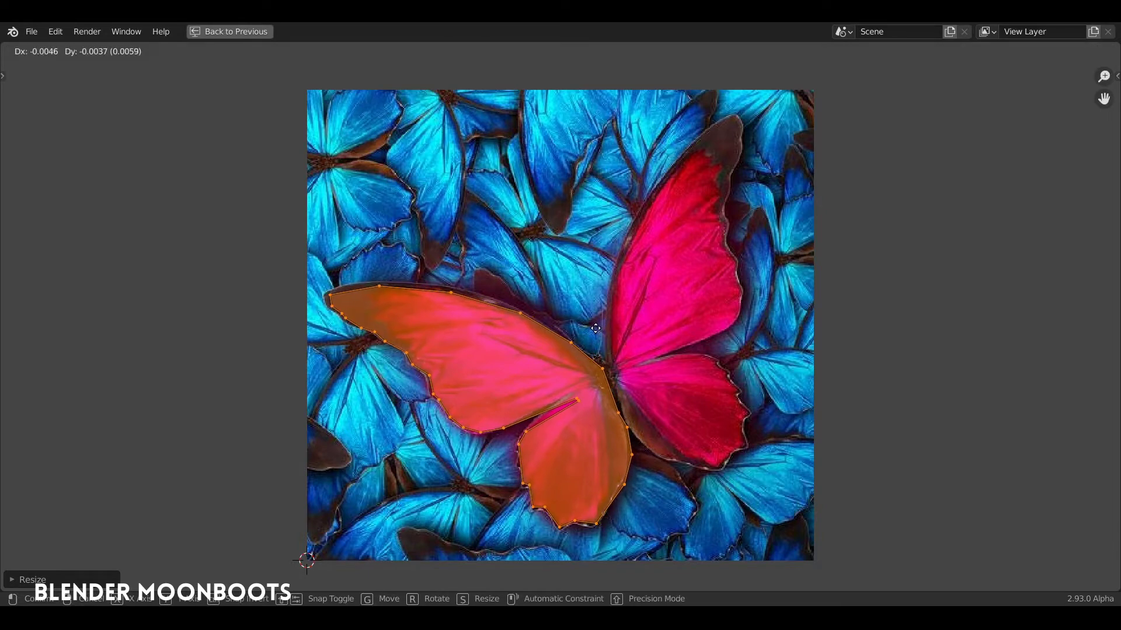
{"action": "left_click", "coordinate": [596, 330]}
{"action": "key", "text": "ctrl+space"}
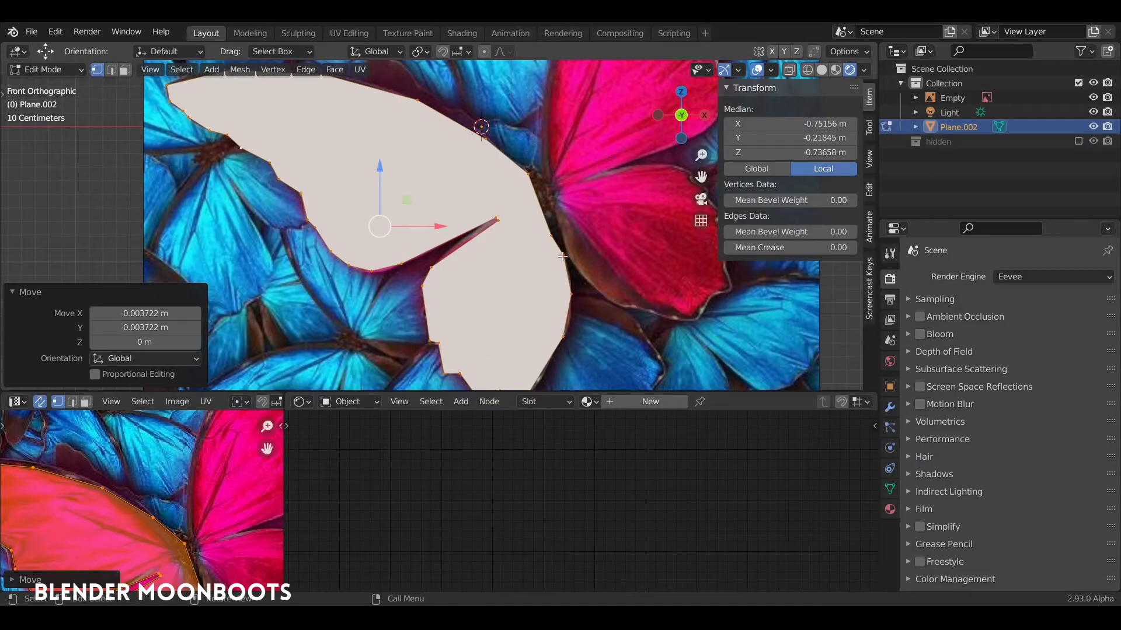
Create a new material for the wing mesh and enlarge the node editor area
{"action": "left_click", "coordinate": [846, 51]}
{"action": "middle_click_drag", "start_coordinate": [479, 189], "coordinate": [478, 213], "text": "ctrl"}
{"action": "left_click", "coordinate": [631, 402]}
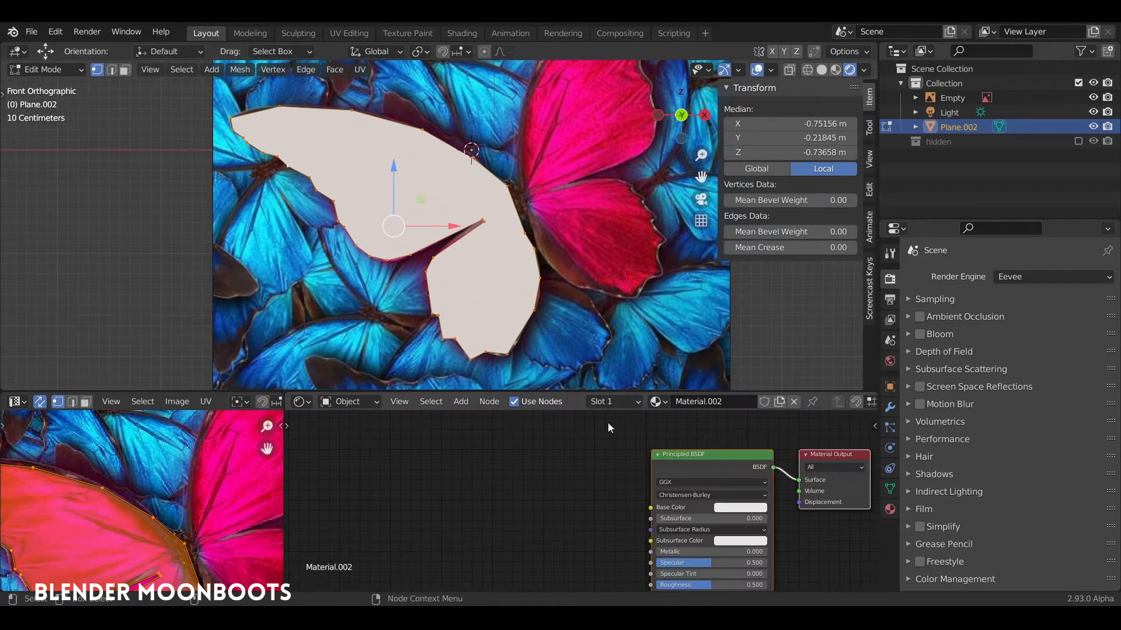
{"action": "left_click_drag", "start_coordinate": [584, 391], "coordinate": [585, 354]}
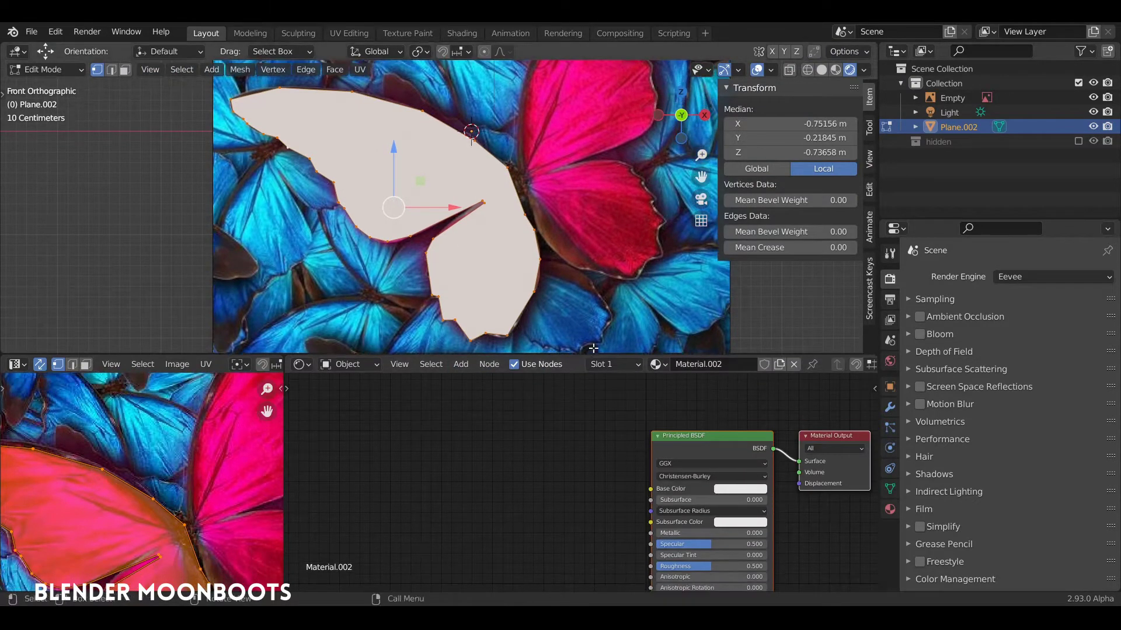
Replace the material's Principled BSDF shader with a Diffuse BSDF connected to the Material Output's Surface
{"action": "key", "text": "Home"}
{"action": "left_click", "coordinate": [707, 402]}
{"action": "left_click_drag", "start_coordinate": [724, 420], "coordinate": [798, 418]}
{"action": "left_click_drag", "start_coordinate": [640, 419], "coordinate": [667, 422]}
{"action": "key", "text": "shift+s"}
{"action": "mouse_move", "coordinate": [669, 428]}
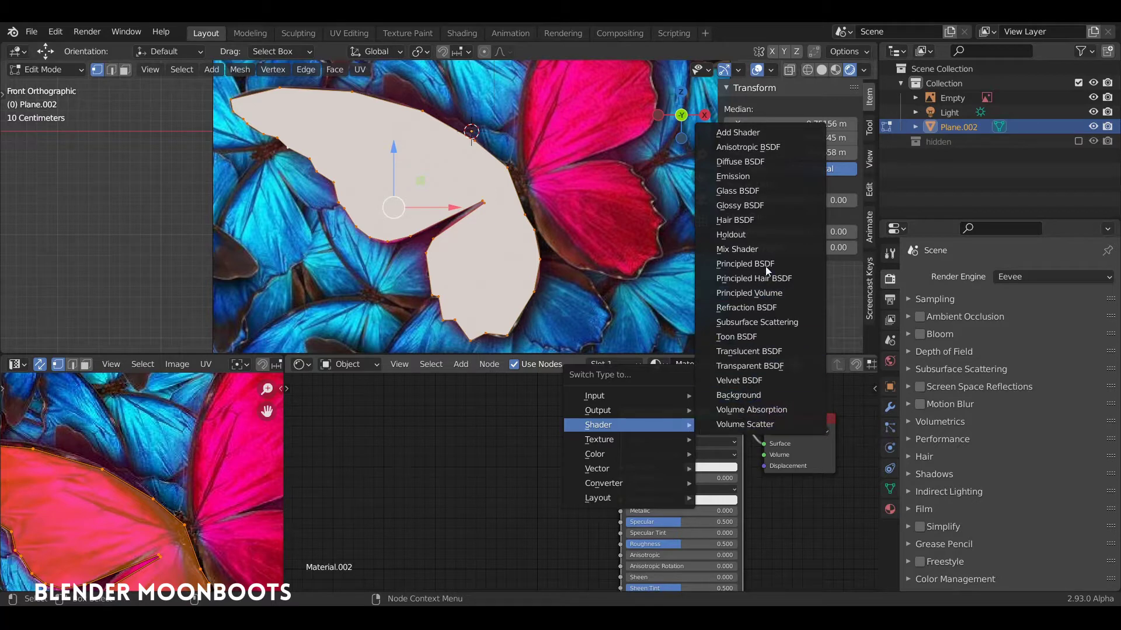
{"action": "left_click", "coordinate": [753, 162]}
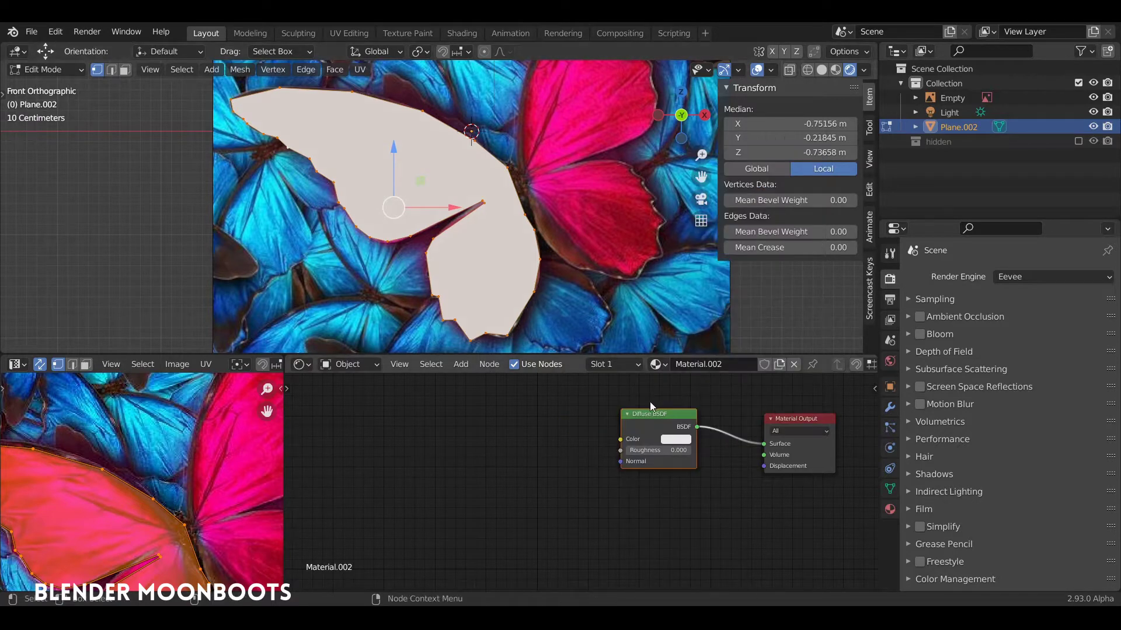
Add a Texture Coordinate, Mapping and Image Texture chain feeding the Diffuse BSDF's Color, using UV coordinates, and space the nodes out
{"action": "left_click", "coordinate": [676, 422]}
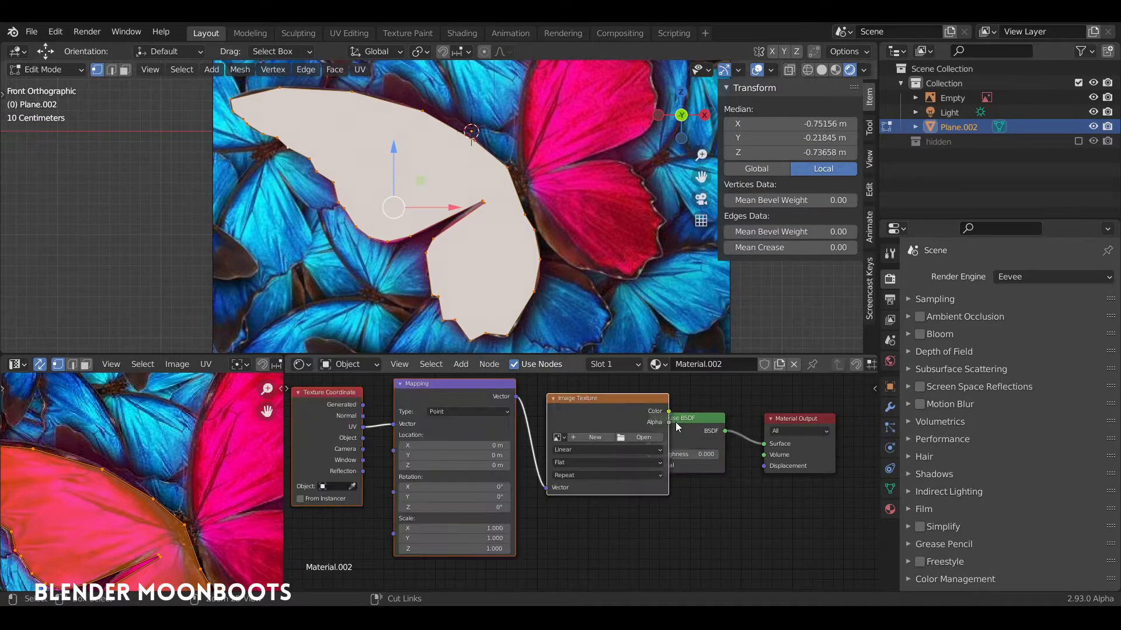
{"action": "key", "text": "ctrl+t"}
{"action": "key", "text": "g"}
{"action": "left_click", "coordinate": [603, 421]}
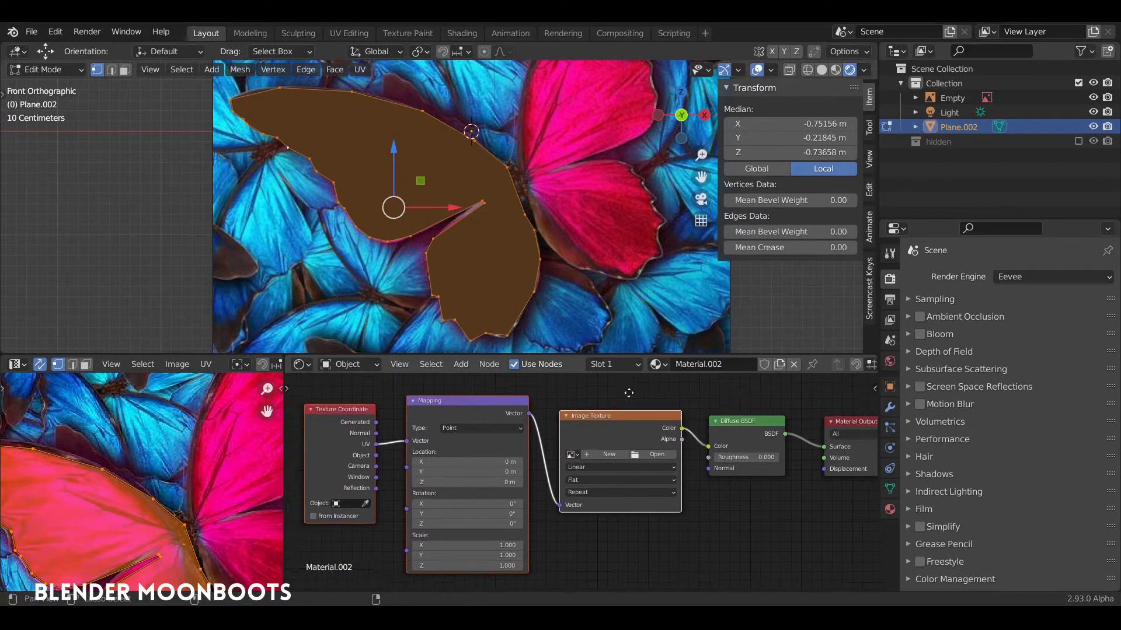
{"action": "middle_click_drag", "start_coordinate": [622, 389], "coordinate": [605, 388]}
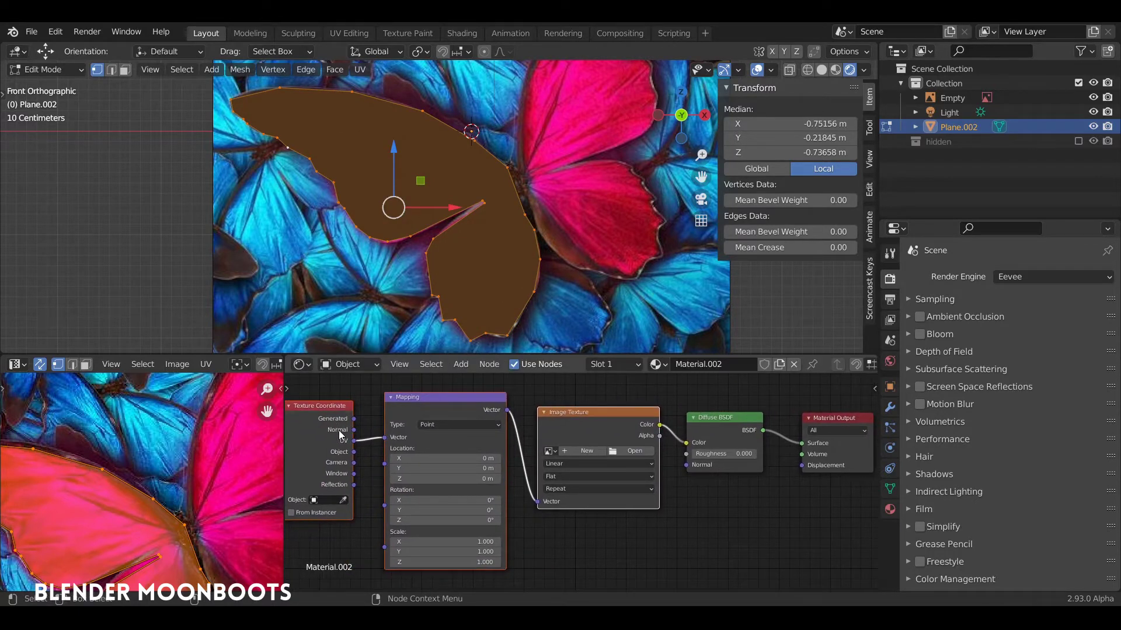
{"action": "key", "text": "g"}
{"action": "left_click", "coordinate": [360, 446]}
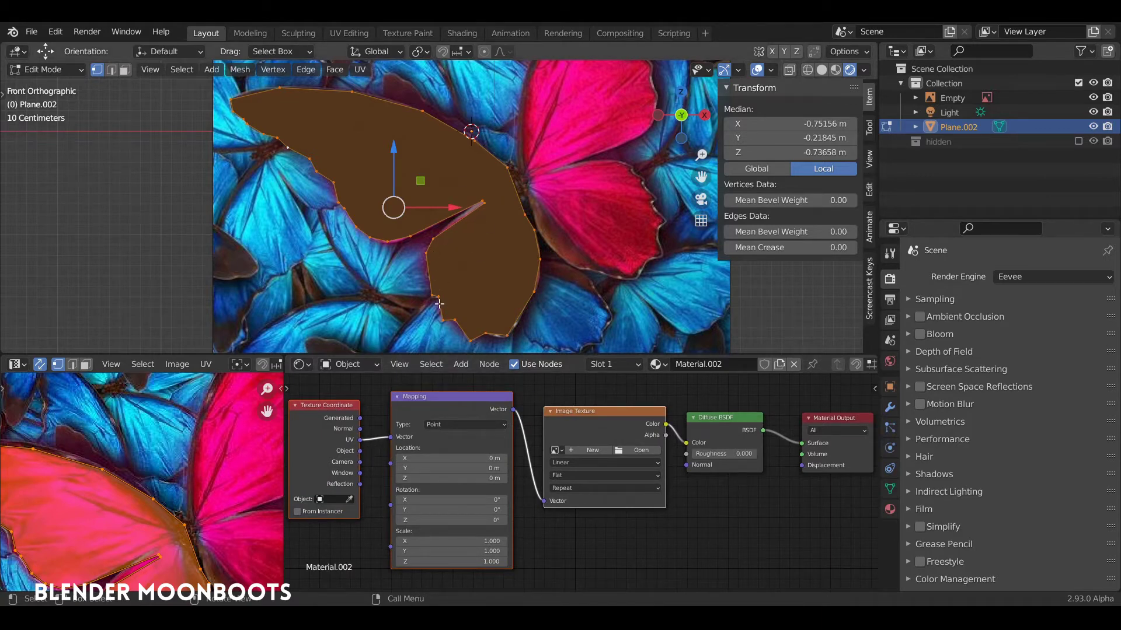
Assign the existing papillon.jpg image to the Image Texture node
{"action": "left_click", "coordinate": [571, 412]}
{"action": "left_click_drag", "start_coordinate": [567, 412], "coordinate": [560, 409]}
{"action": "left_click", "coordinate": [550, 447]}
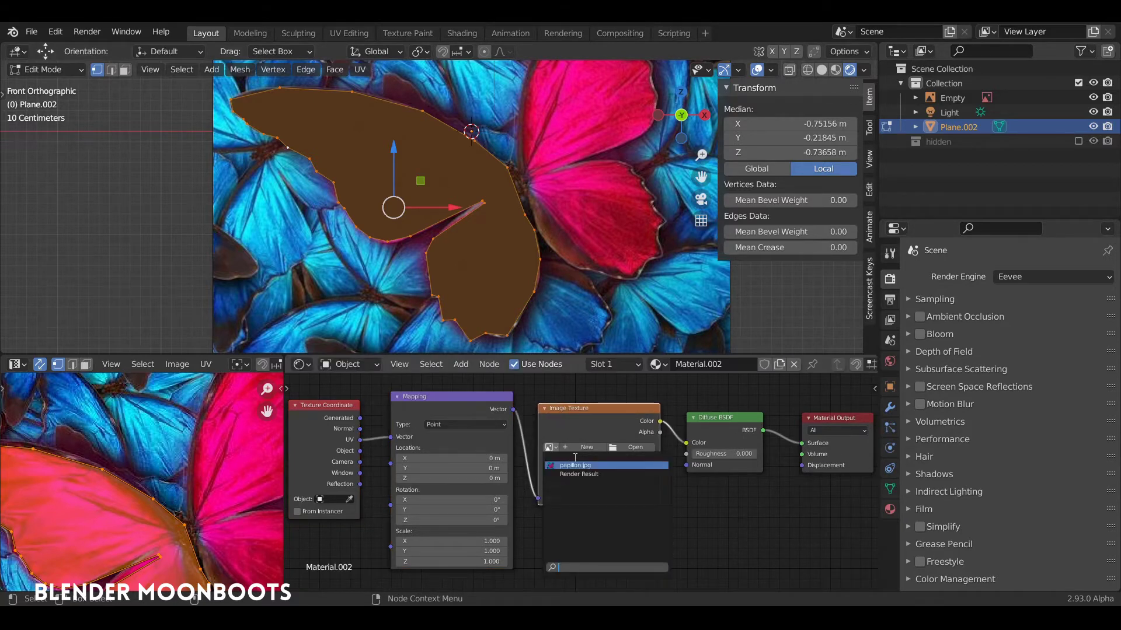
{"action": "left_click", "coordinate": [575, 466]}
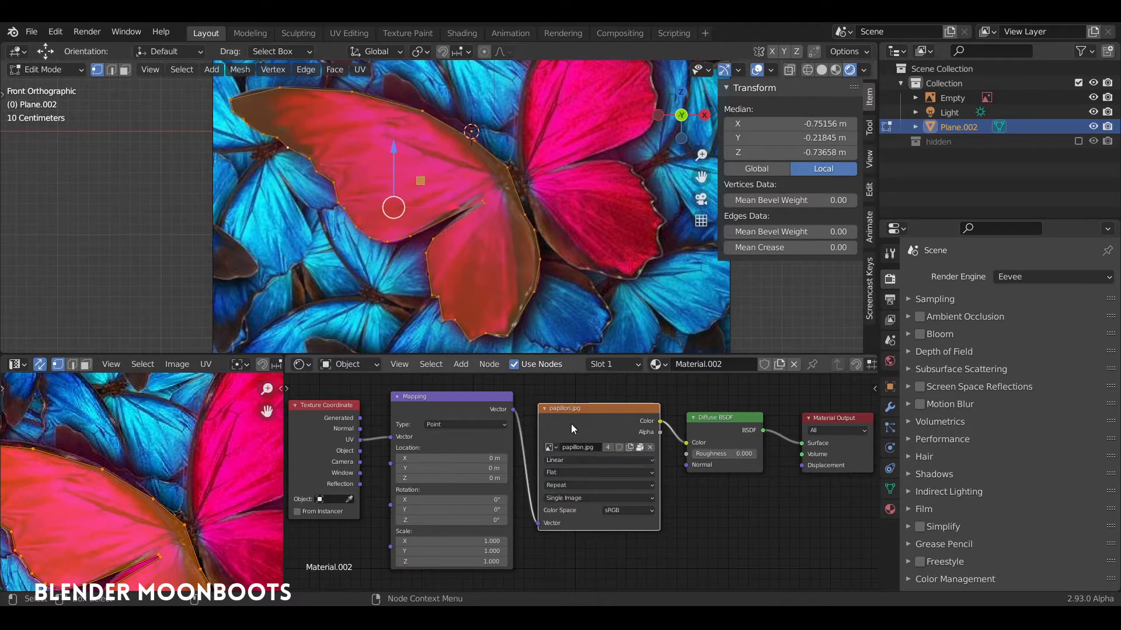
Move the reference image Empty into the hidden collection, and reselect the wing object in Object Mode
{"action": "key", "text": "Tab"}
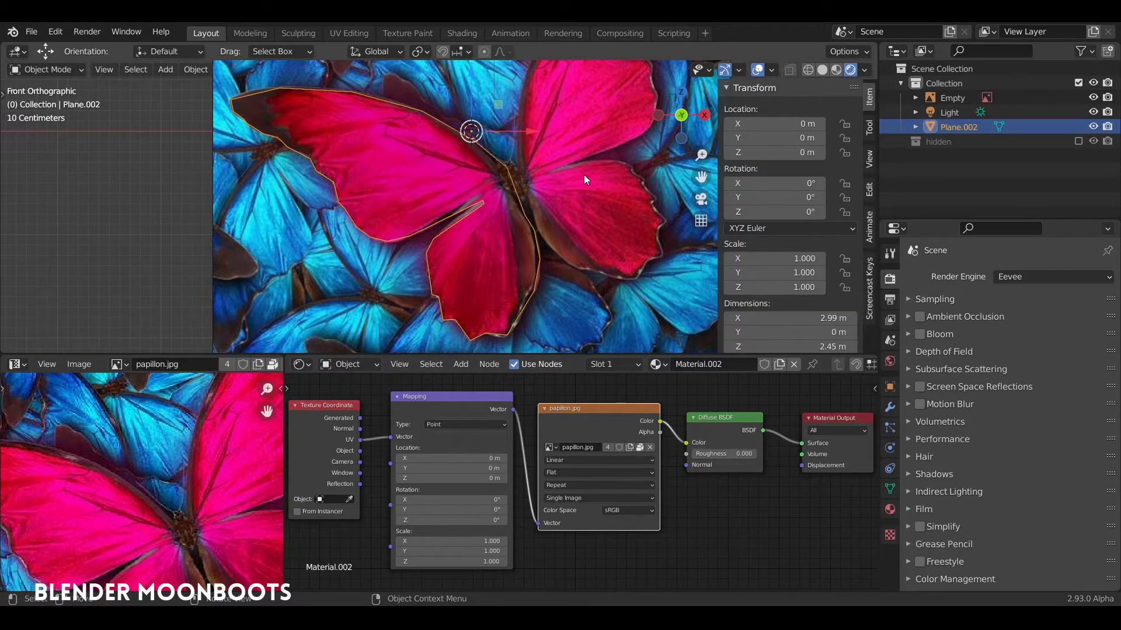
{"action": "left_click", "coordinate": [570, 156]}
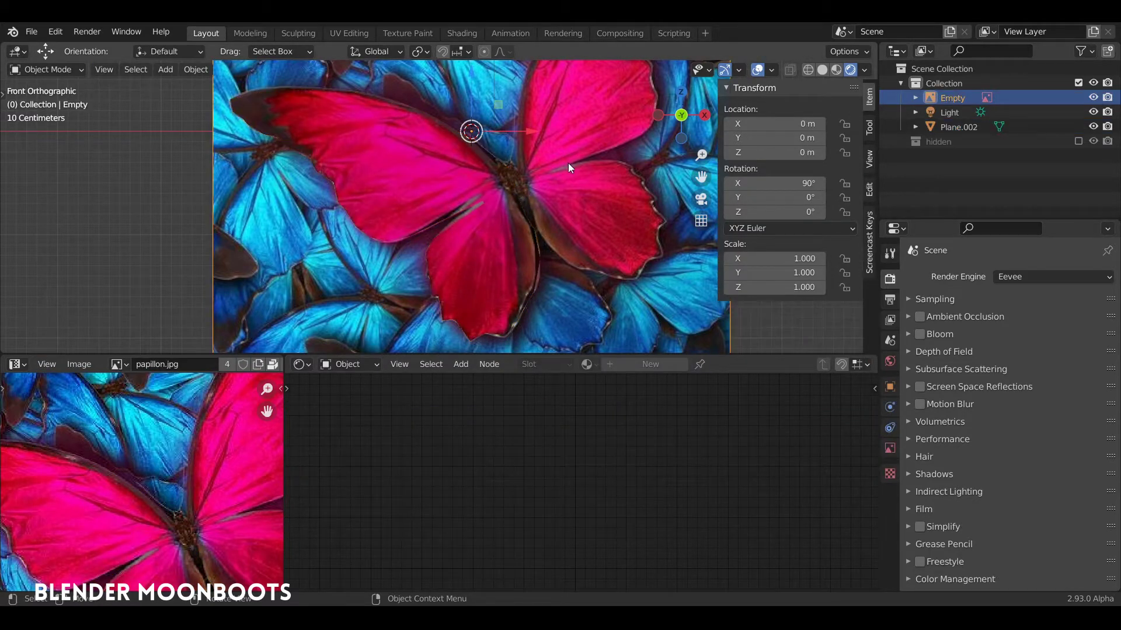
{"action": "key", "text": "m"}
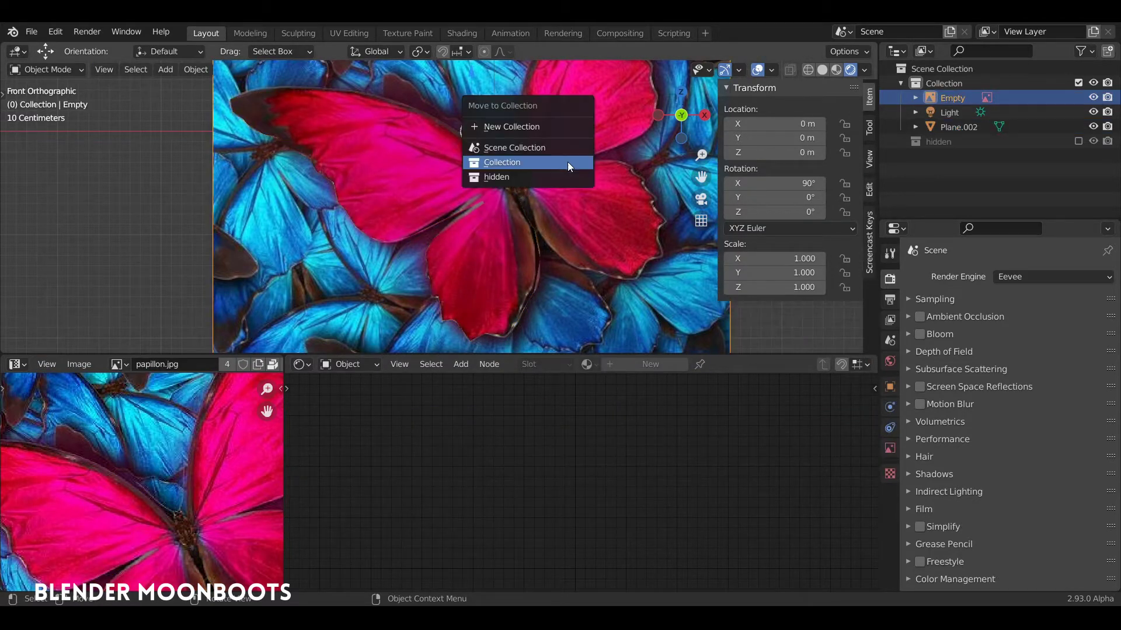
{"action": "left_click", "coordinate": [506, 176]}
{"action": "left_click", "coordinate": [509, 184]}
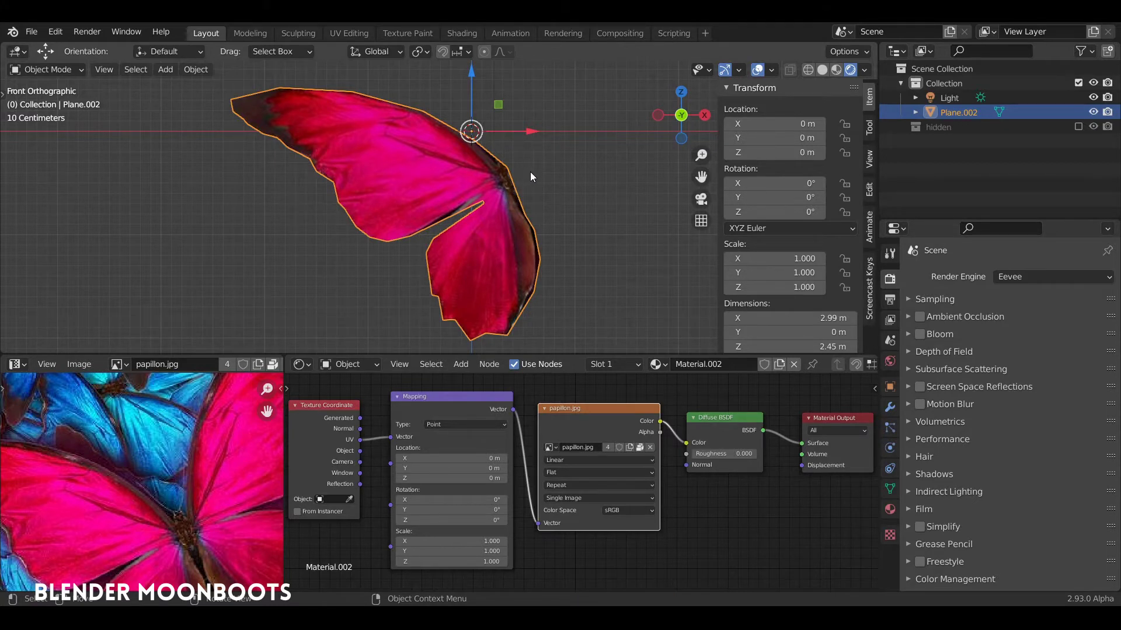
In Edit Mode, rotate the whole wing mesh about 19.5° and move it about -0.47 m in X and 0.76 m in Z, placing its root near the origin
{"action": "key", "text": "Tab"}
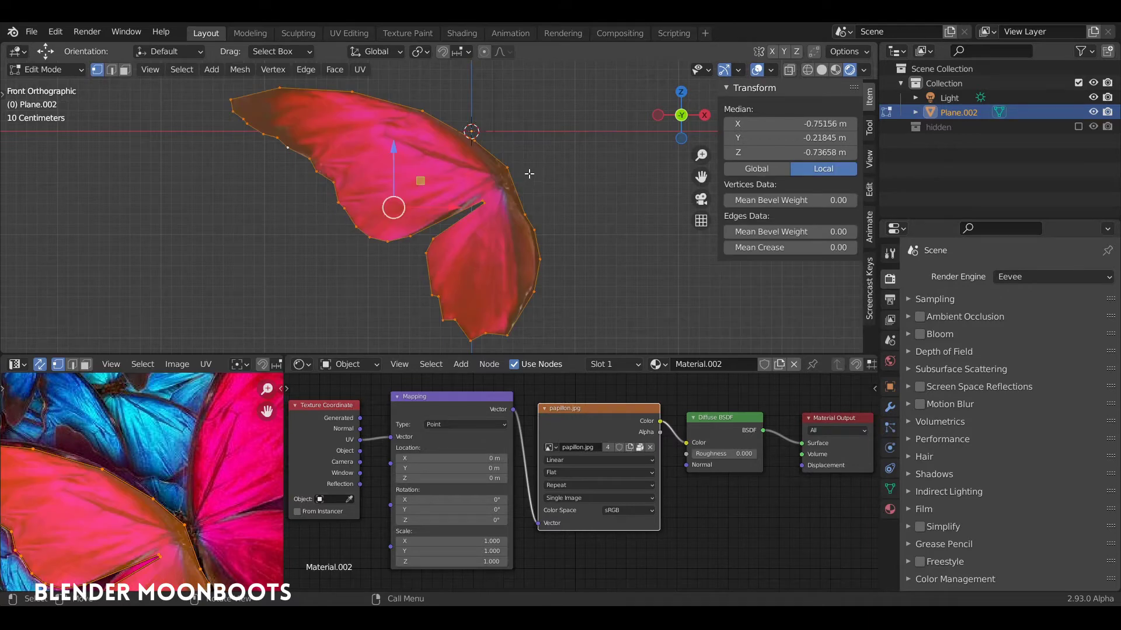
{"action": "key", "text": "r"}
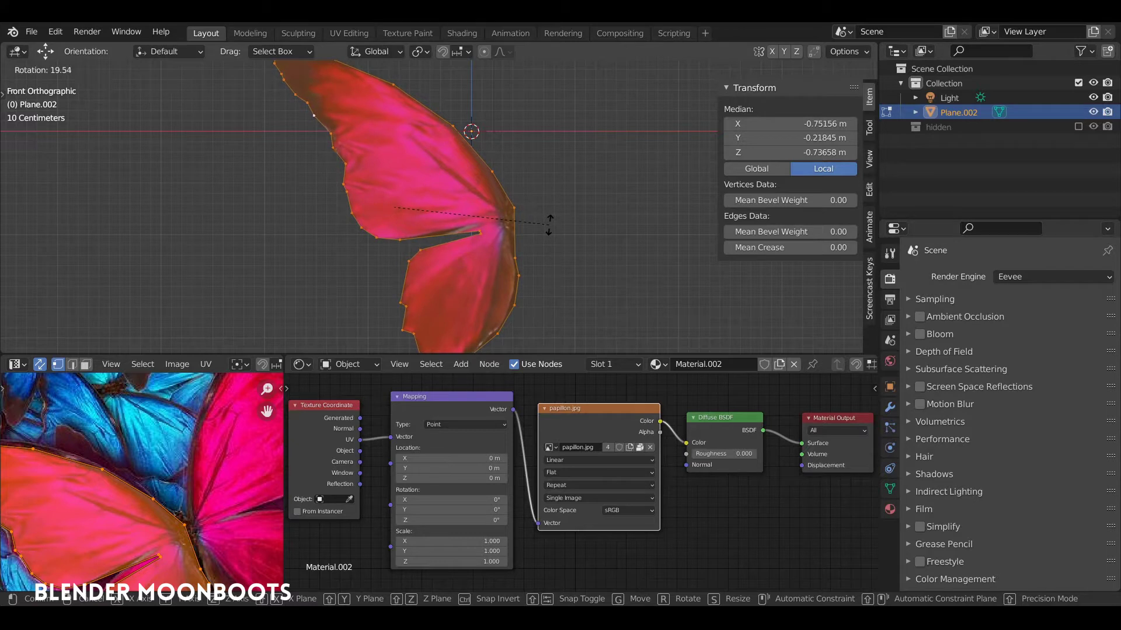
{"action": "left_click", "coordinate": [548, 224]}
{"action": "key", "text": "g"}
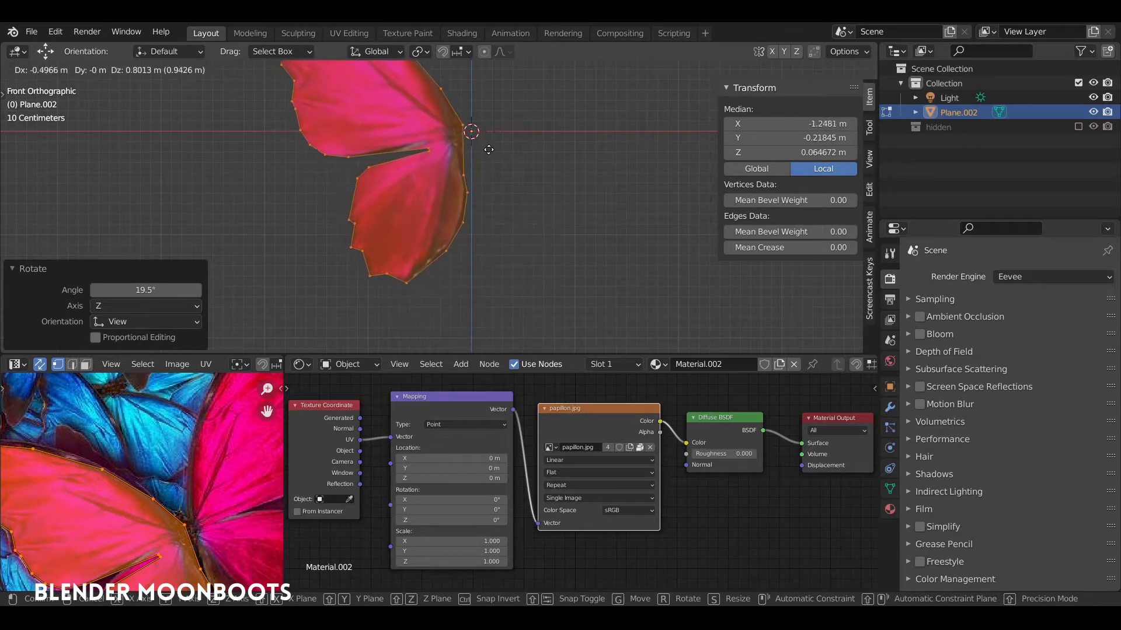
{"action": "left_click", "coordinate": [490, 153]}
{"action": "scroll", "coordinate": [490, 153], "scroll_direction": "up", "scroll_amount": 4}
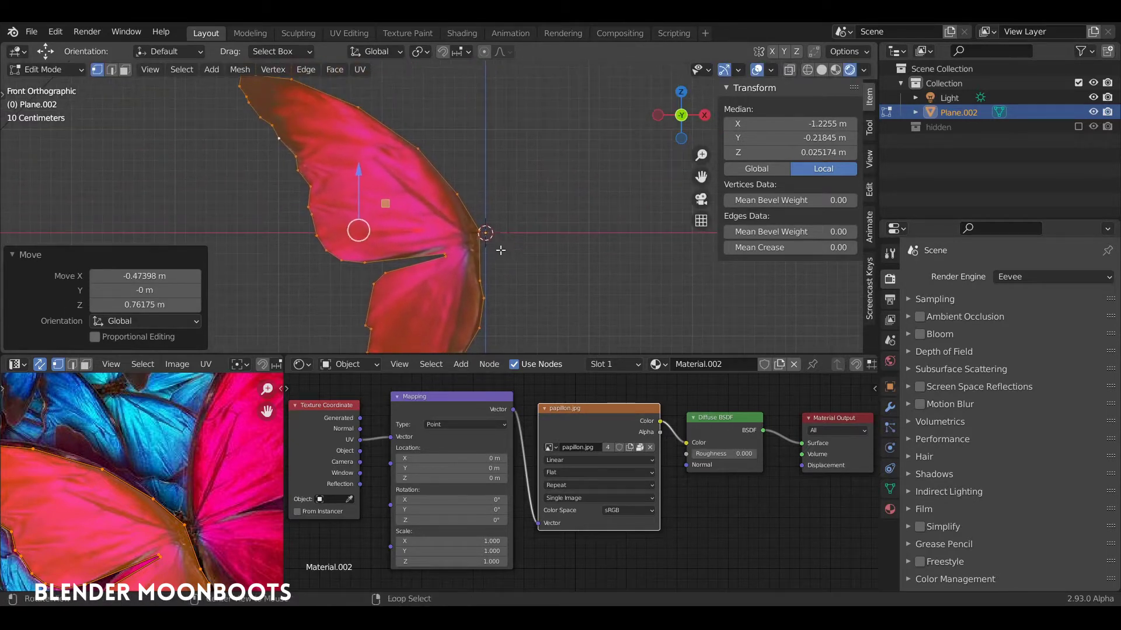
{"action": "mouse_move", "coordinate": [513, 202]}
{"action": "middle_mouse_down", "text": "ctrl"}
{"action": "mouse_move", "coordinate": [526, 221]}
{"action": "mouse_move", "coordinate": [518, 248]}
{"action": "mouse_move", "coordinate": [537, 241]}
{"action": "mouse_move", "coordinate": [533, 195]}
{"action": "middle_mouse_up", "text": "ctrl"}
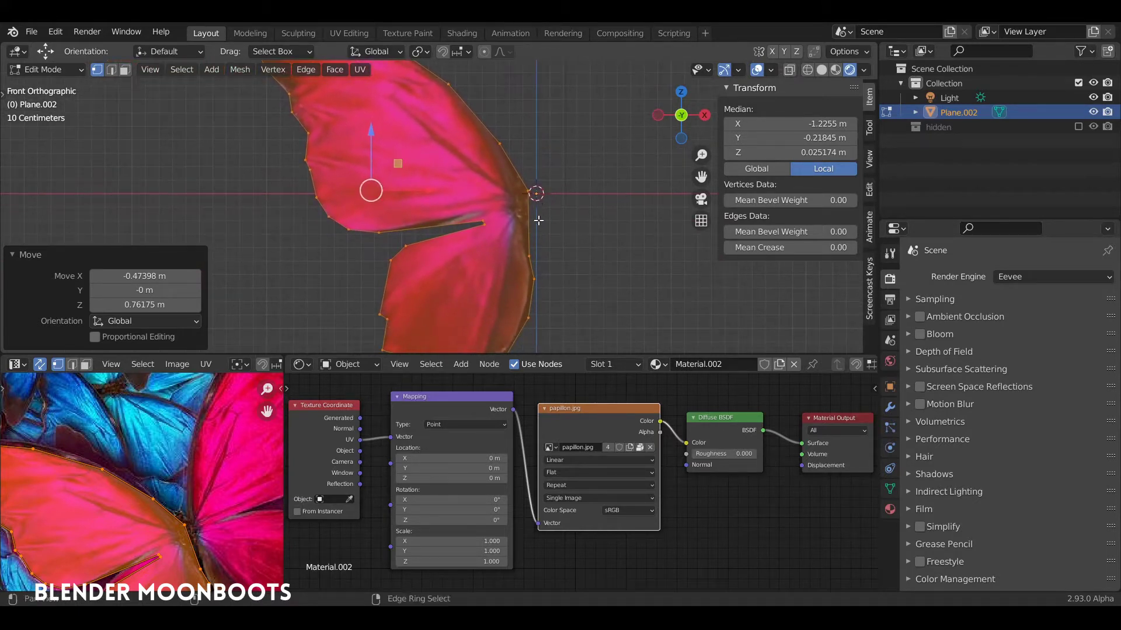
Select the two vertices on the wing's root edge beside the origin and reposition them close to the vertical center axis
{"action": "left_click", "coordinate": [528, 191]}
{"action": "left_click", "coordinate": [528, 254], "text": "shift"}
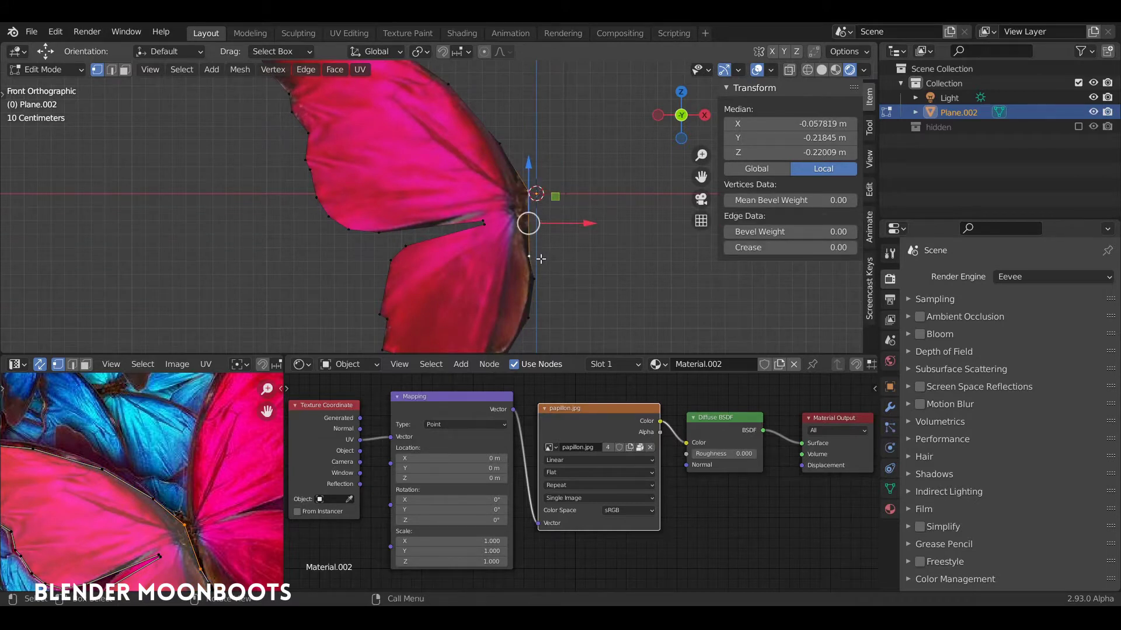
{"action": "key", "text": "g"}
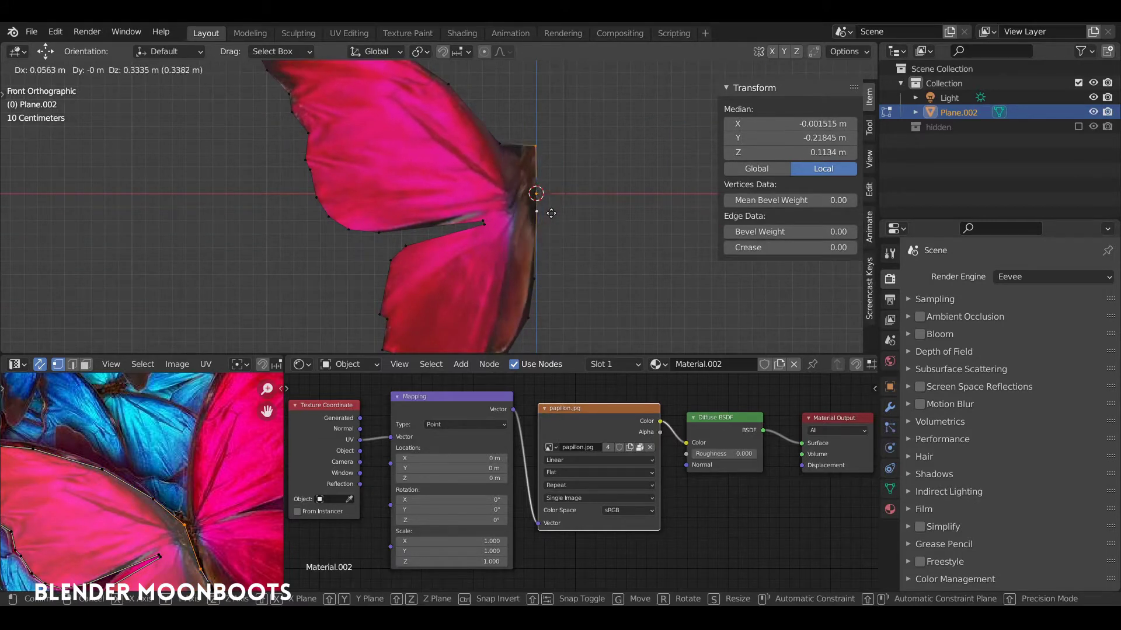
{"action": "left_click", "coordinate": [553, 236]}
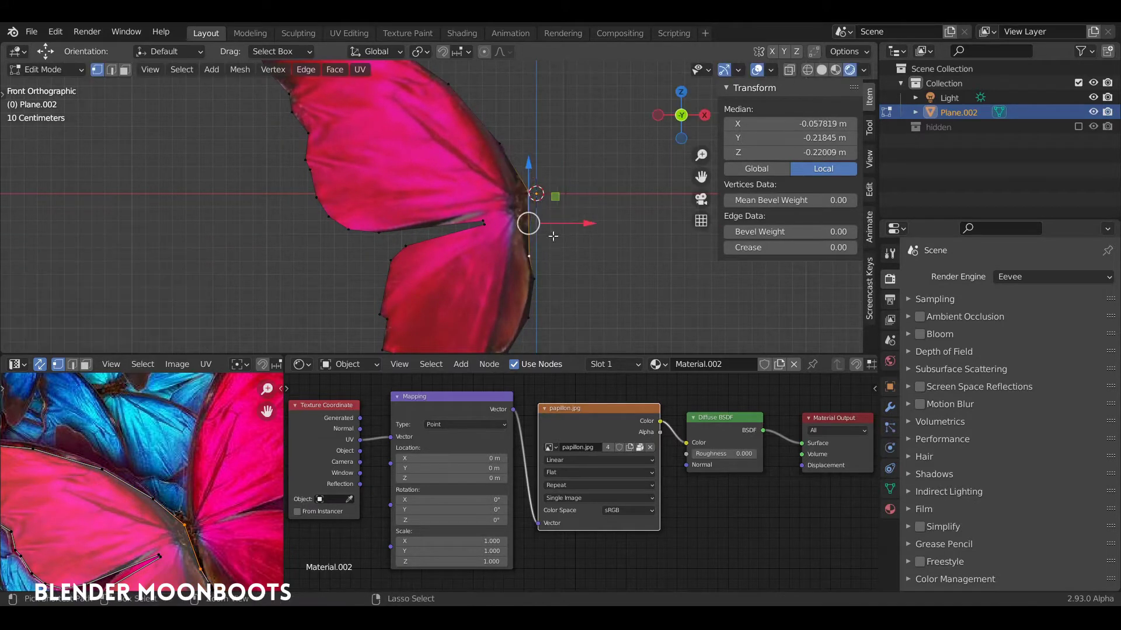
{"action": "left_click", "coordinate": [846, 52]}
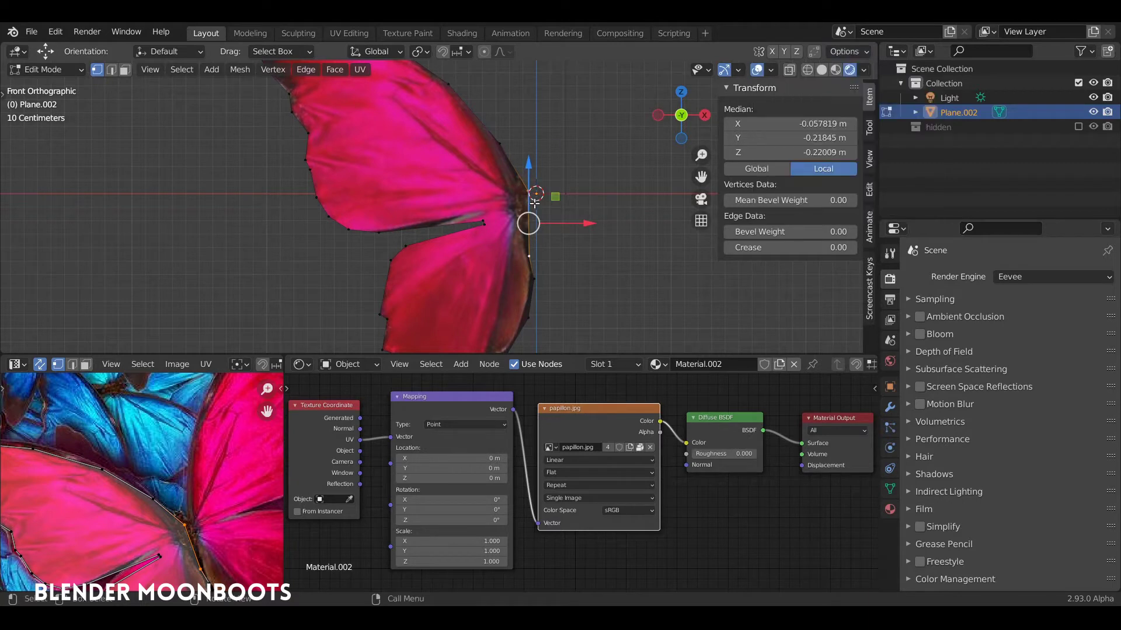
{"action": "middle_click_drag", "start_coordinate": [195, 502], "coordinate": [199, 428]}
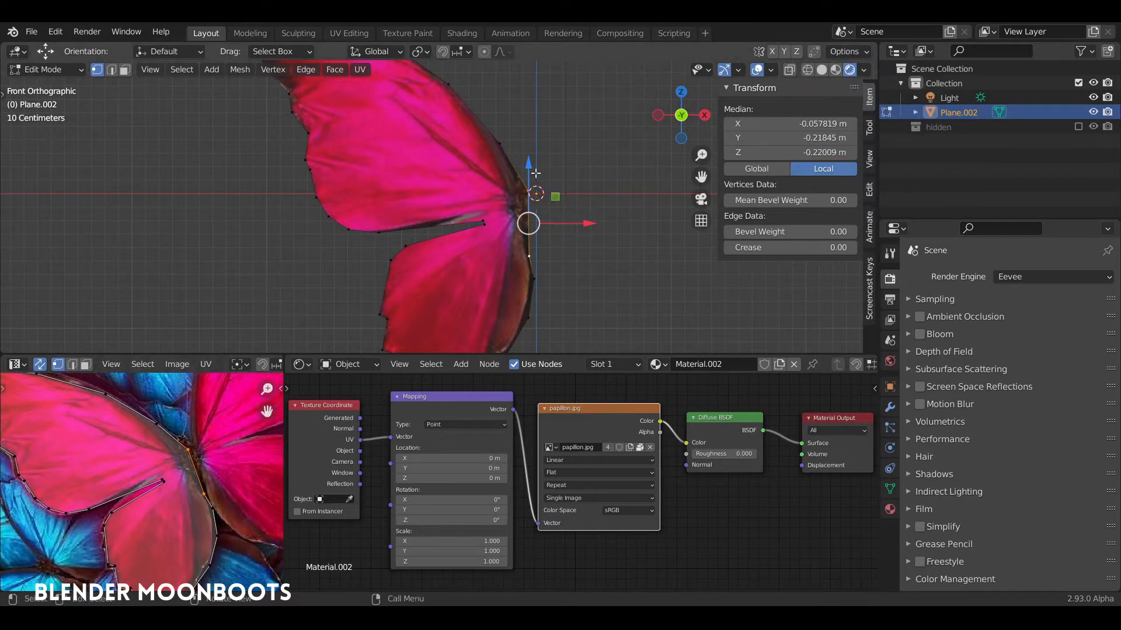
{"action": "key", "text": "g"}
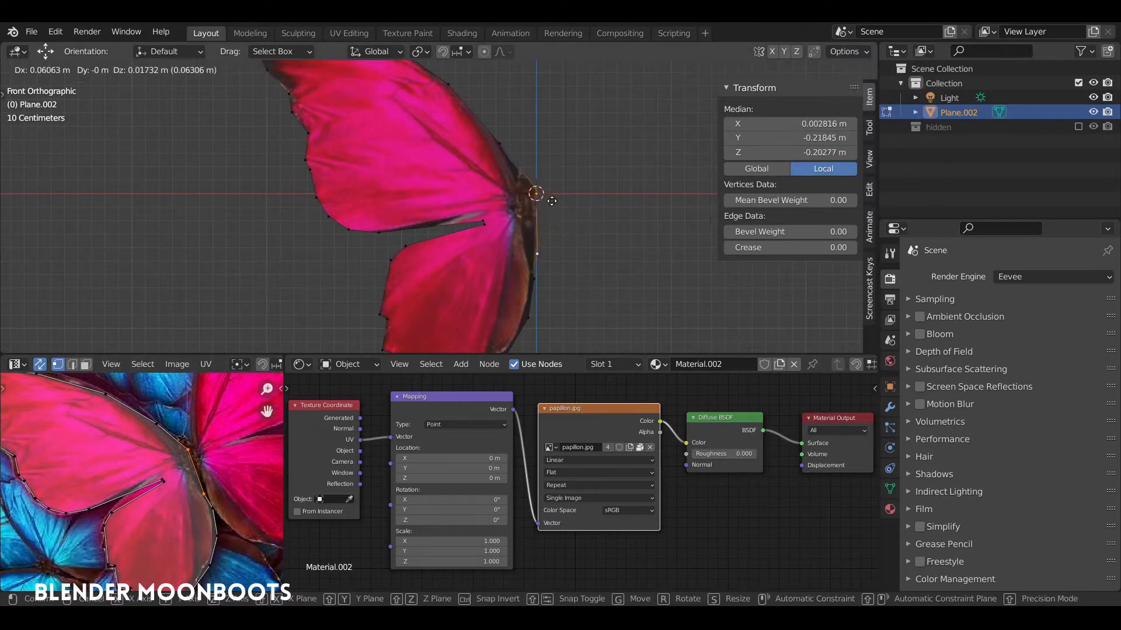
{"action": "left_click", "coordinate": [554, 200]}
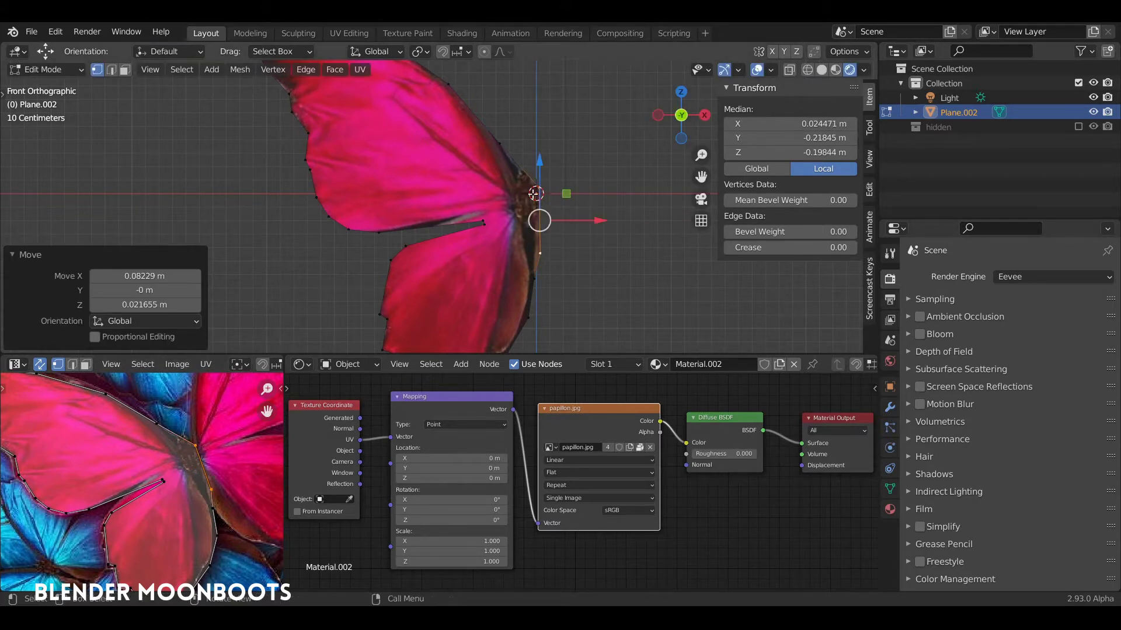
{"action": "key", "text": "g"}
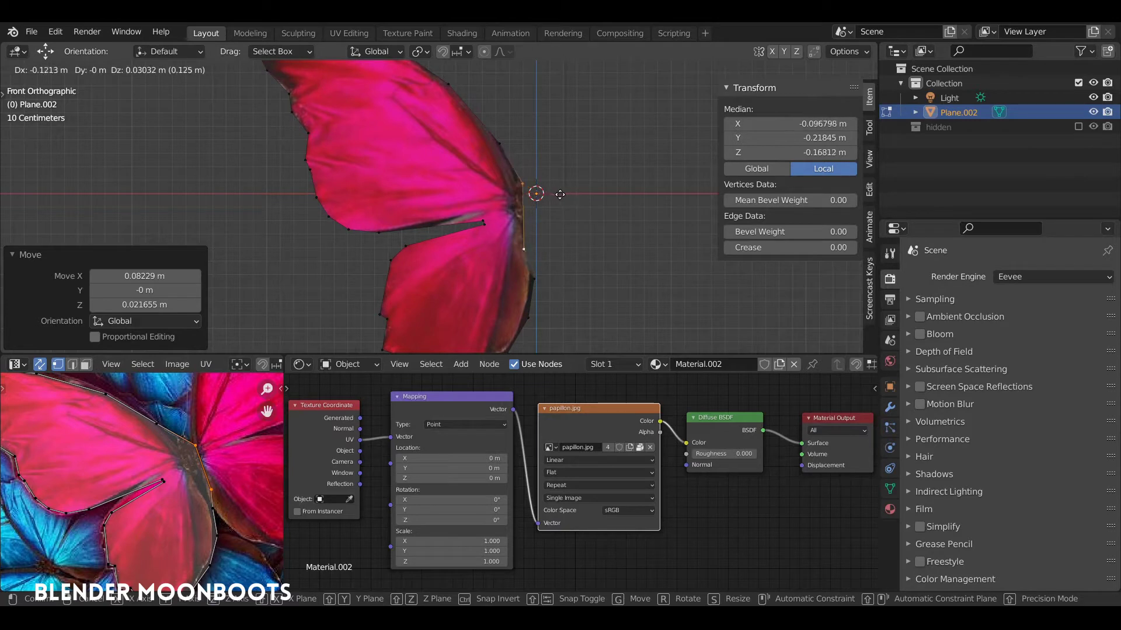
{"action": "left_click", "coordinate": [499, 151]}
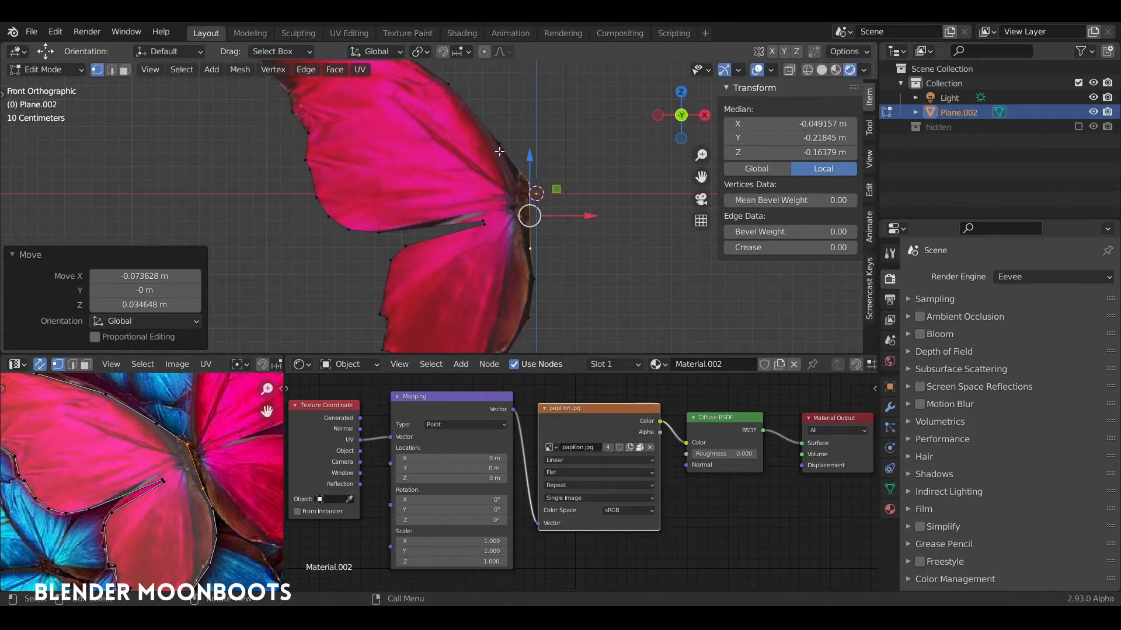
Move the root edge's lower vertex about 0.03 m in X and 0.009 m in Z, closer to the vertical center axis
{"action": "left_click", "coordinate": [529, 181]}
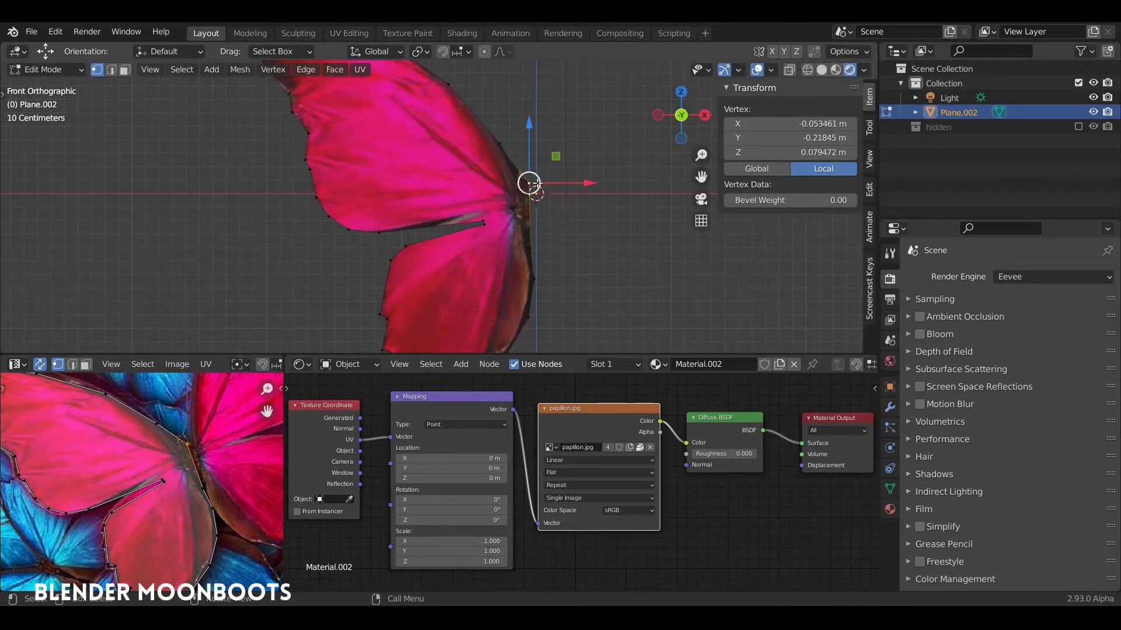
{"action": "left_click", "coordinate": [534, 277]}
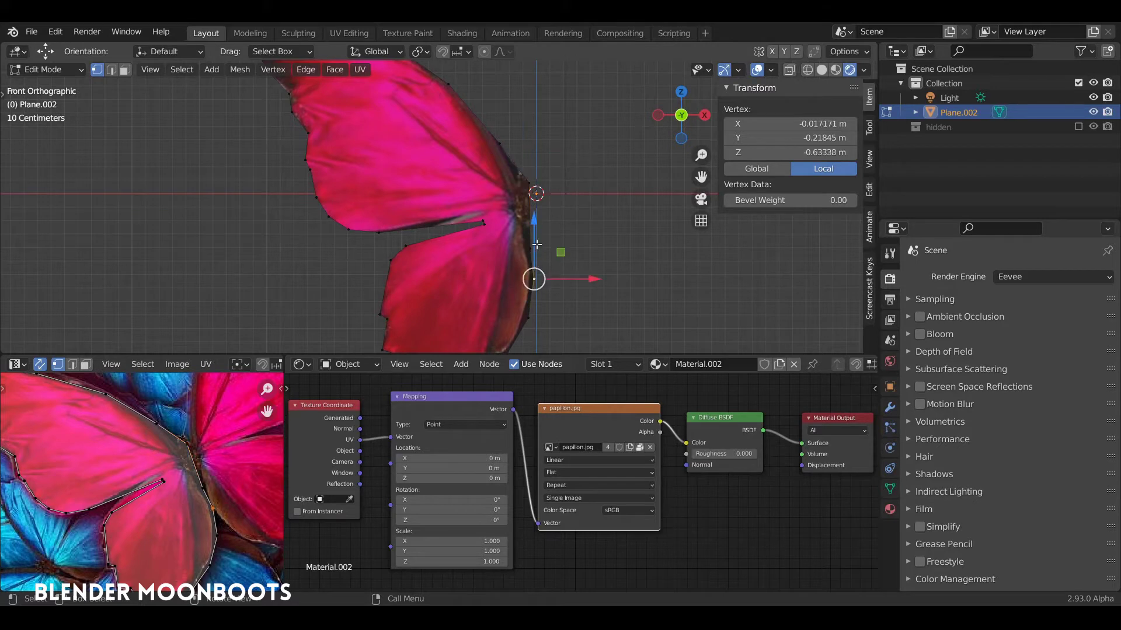
{"action": "left_click", "coordinate": [531, 248]}
{"action": "key", "text": "g"}
{"action": "left_click", "coordinate": [543, 249]}
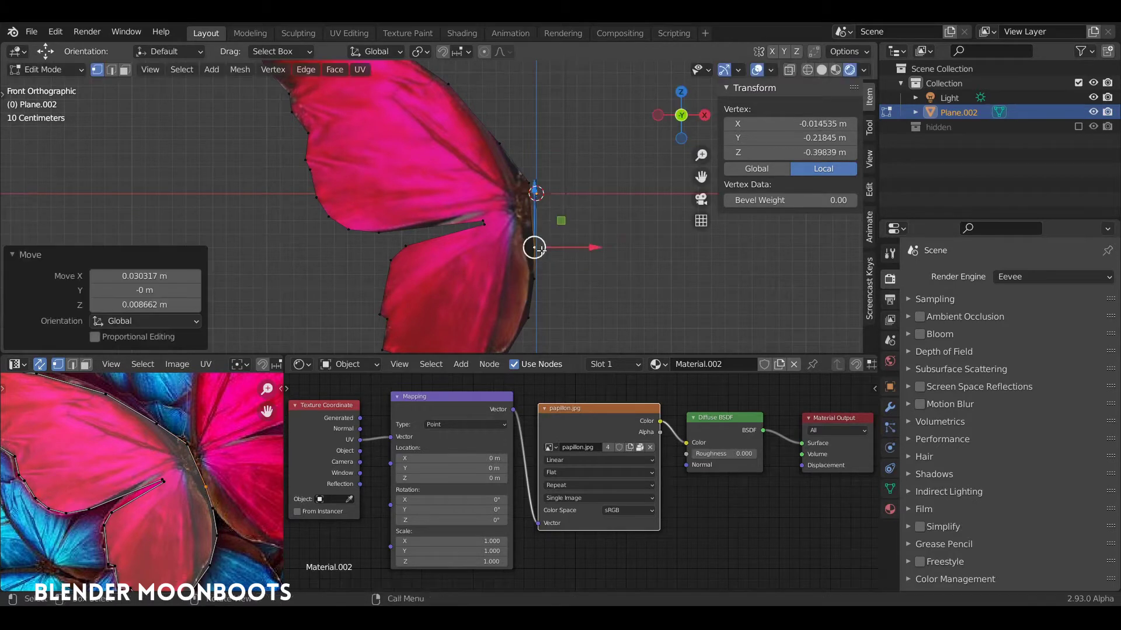
Move the vertices at the inner tip of the gap between the two wing lobes up about 0.09 m in Z
{"action": "middle_click_drag", "start_coordinate": [533, 244], "coordinate": [566, 234], "text": "shift"}
{"action": "left_click", "coordinate": [517, 212]}
{"action": "left_click", "coordinate": [518, 221], "text": "shift"}
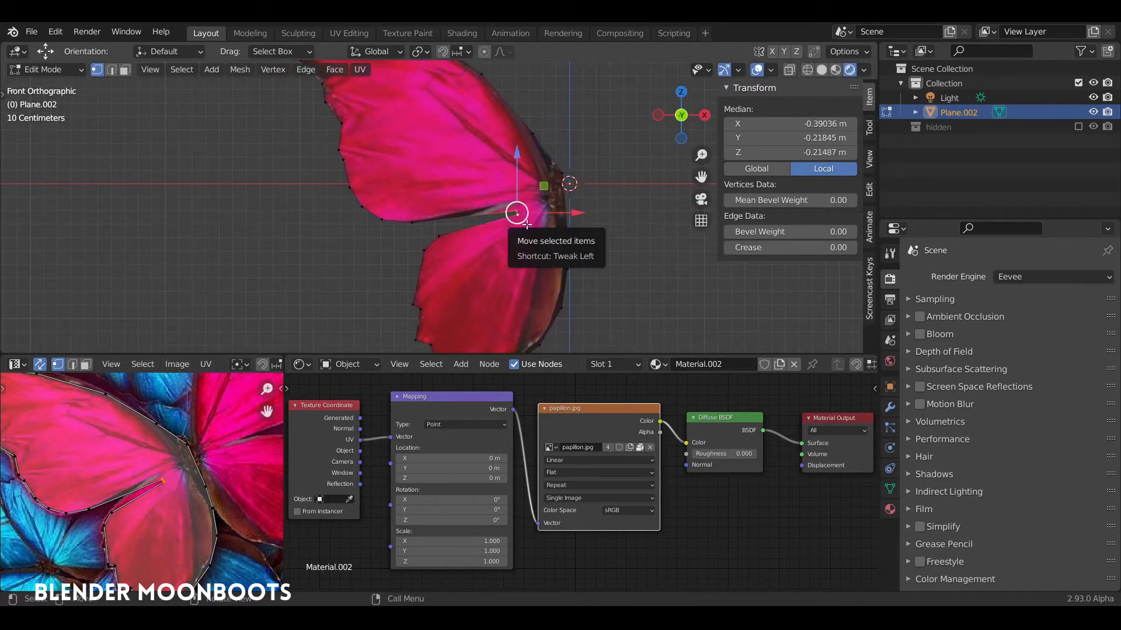
{"action": "key", "text": "g"}
{"action": "left_click", "coordinate": [528, 211]}
Insert one cut with Loop Cut in the edge between the two vertices along the bottom of the upper wing lobe
{"action": "scroll", "coordinate": [527, 210], "scroll_direction": "up", "scroll_amount": 4}
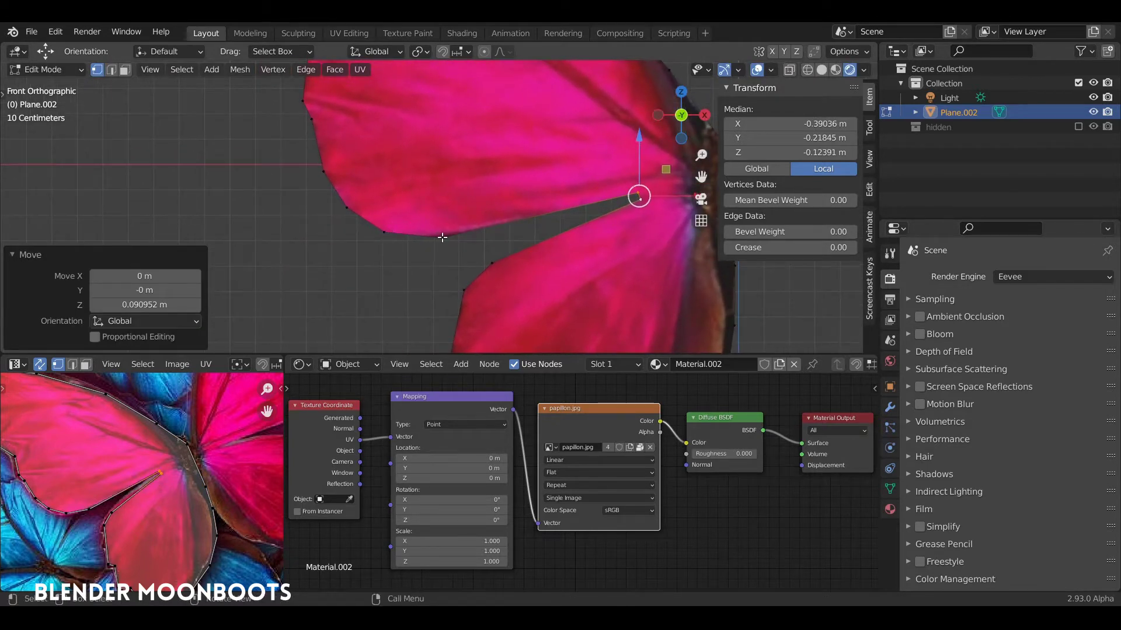
{"action": "left_click", "coordinate": [442, 237]}
{"action": "left_click", "coordinate": [386, 234], "text": "shift"}
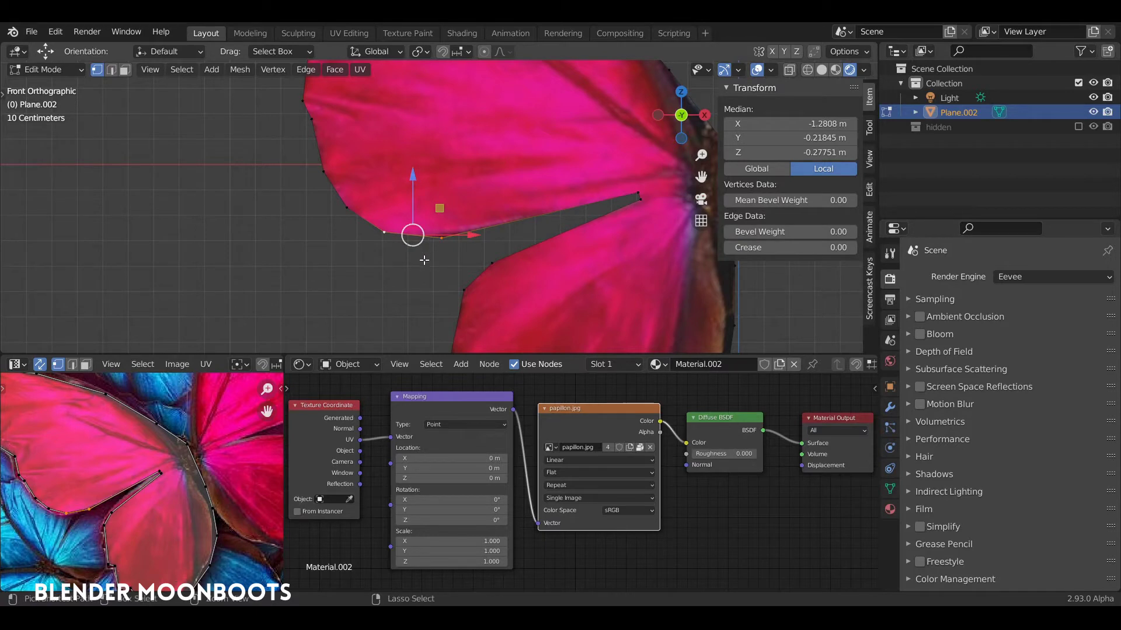
{"action": "key", "text": "ctrl+r"}
{"action": "left_click", "coordinate": [413, 234]}
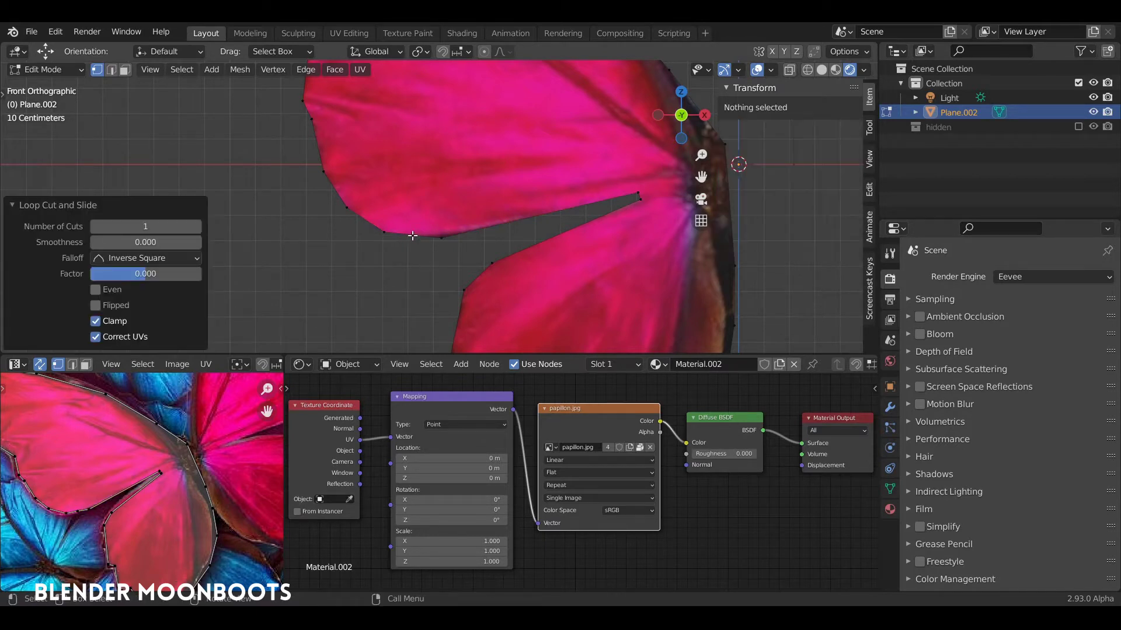
Select the new vertex on the bottom edge of the upper wing lobe and move it slightly down to round the outline
{"action": "left_click", "coordinate": [413, 236]}
{"action": "key", "text": "r"}
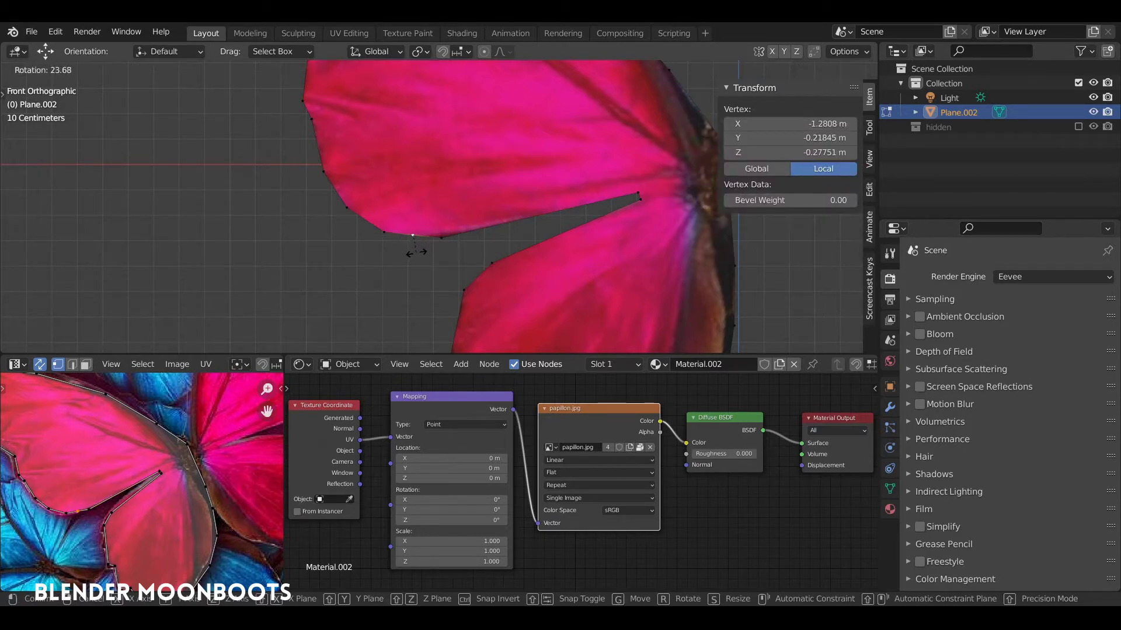
{"action": "left_click", "coordinate": [416, 252]}
{"action": "key", "text": "g"}
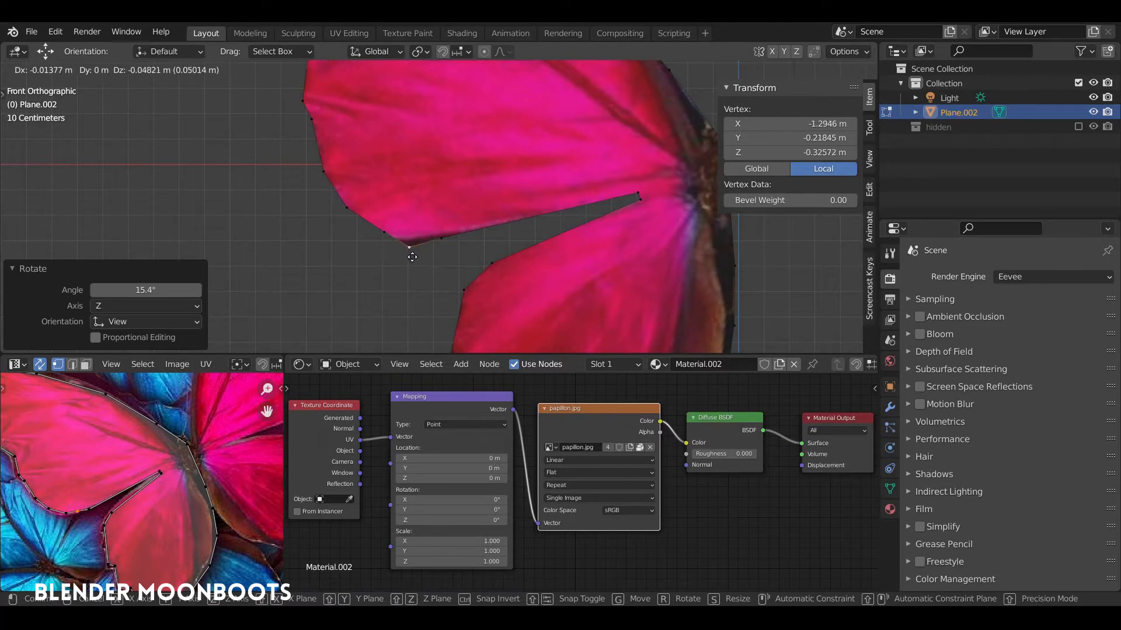
{"action": "left_click", "coordinate": [416, 250]}
Select the whole wing mesh and turn off Correct Face Attributes in the transform options
{"action": "middle_click_drag", "start_coordinate": [489, 258], "coordinate": [456, 282], "text": "shift"}
{"action": "key", "text": "a"}
{"action": "middle_click_drag", "start_coordinate": [495, 202], "coordinate": [472, 234], "text": "ctrl"}
{"action": "left_click", "coordinate": [857, 54]}
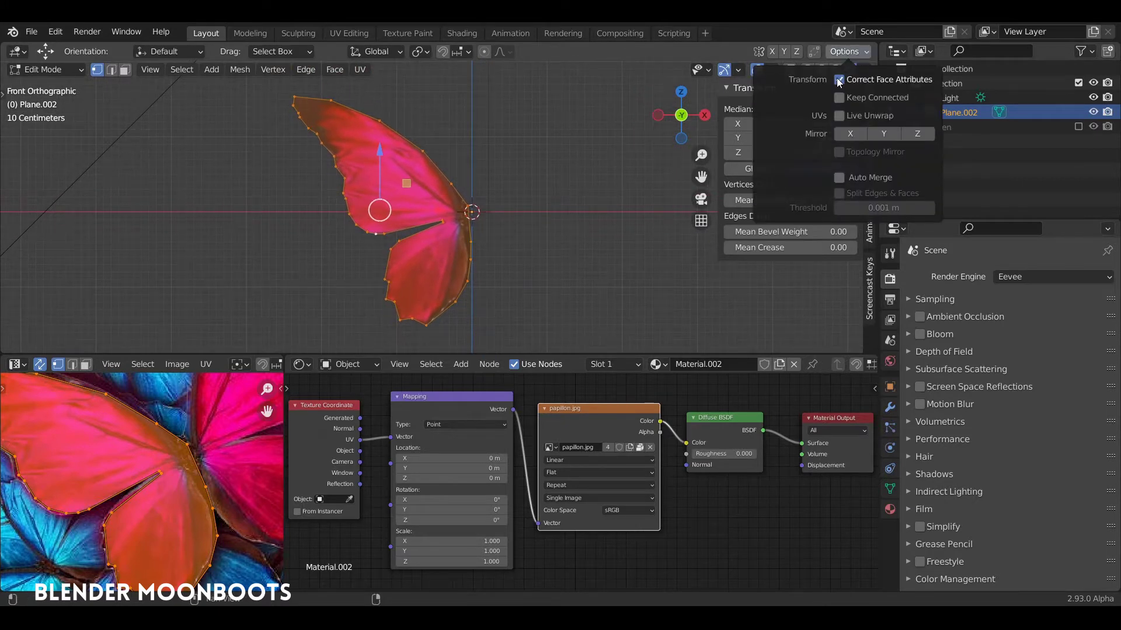
{"action": "left_click", "coordinate": [838, 83]}
{"action": "middle_click_drag", "start_coordinate": [423, 230], "coordinate": [420, 203], "text": "ctrl"}
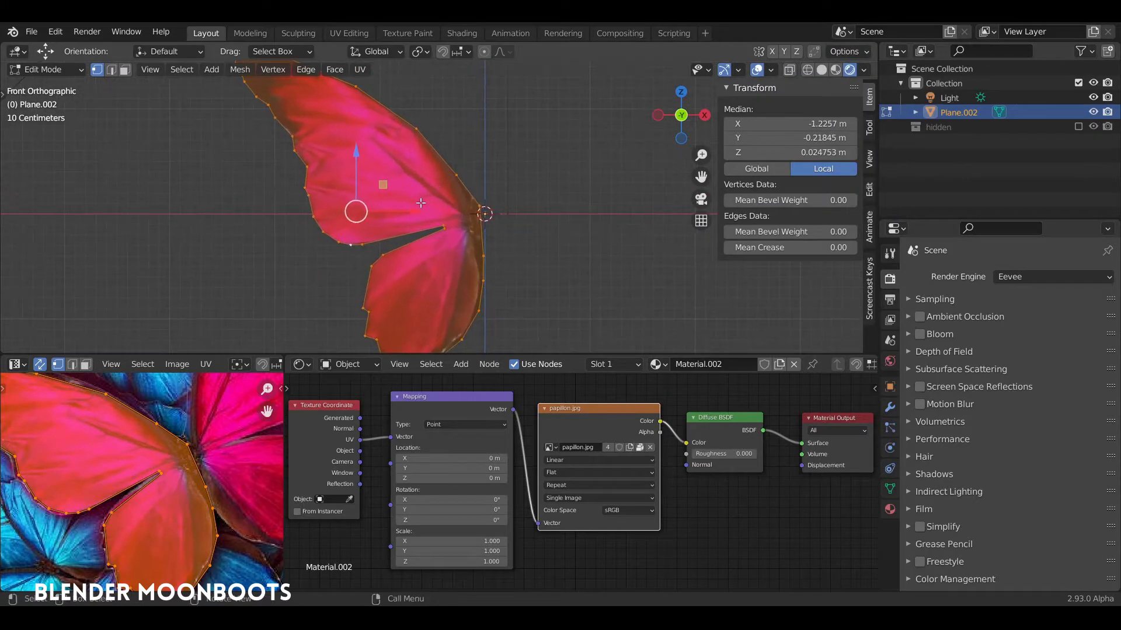
Duplicate the wing about 1.71 m along X and flip the copy with an X scale of -1
{"action": "key", "text": "shift+d"}
{"action": "key", "text": "x"}
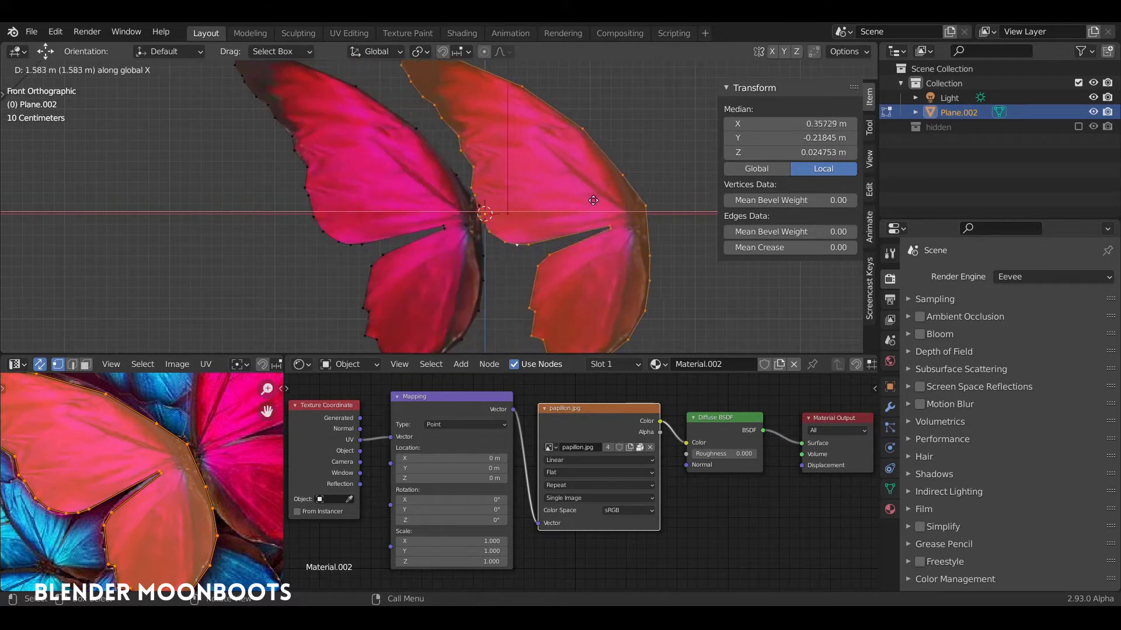
{"action": "left_click", "coordinate": [604, 200]}
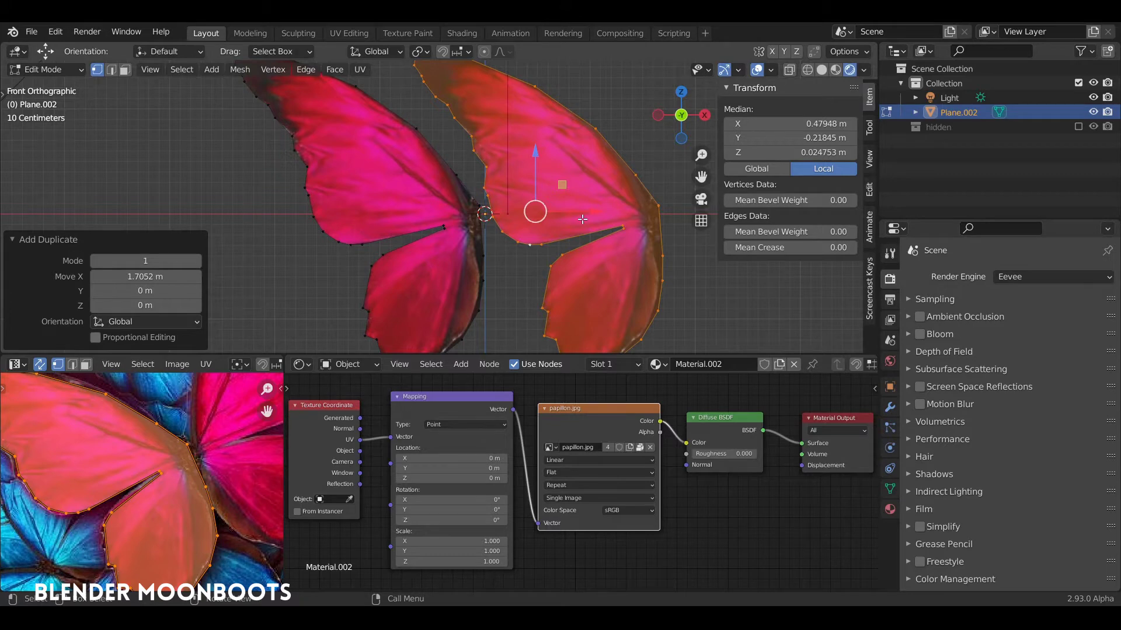
{"action": "type", "text": "sx-1"}
{"action": "key", "text": "Return"}
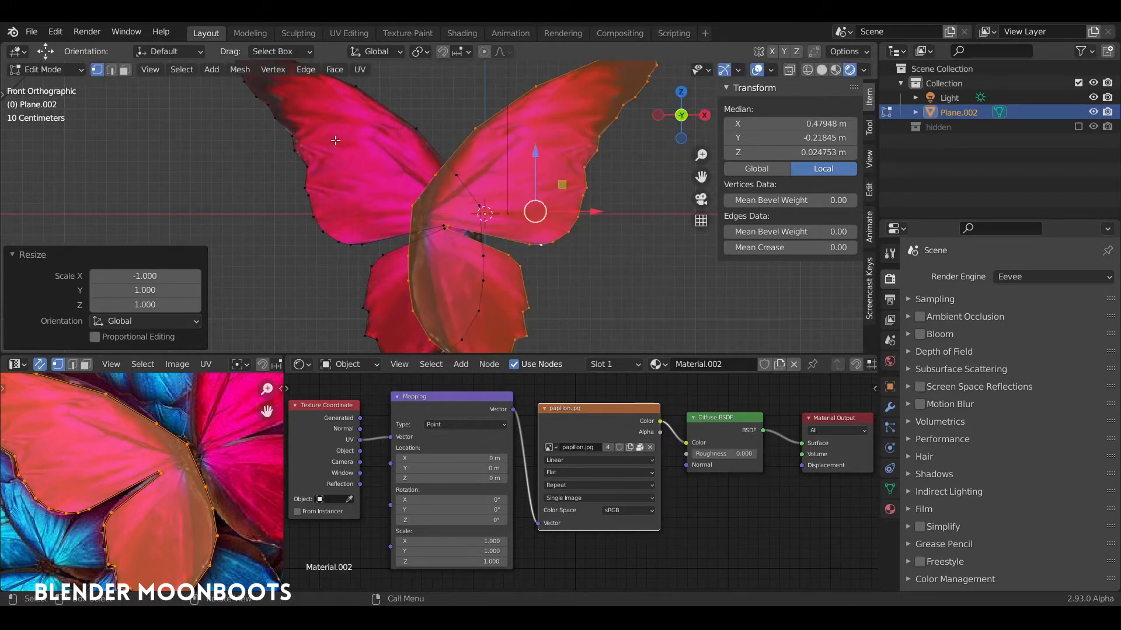
Move the flipped wing about 0.74 m along X so its root meets the original wing at the vertical center axis
{"action": "key", "text": "g"}
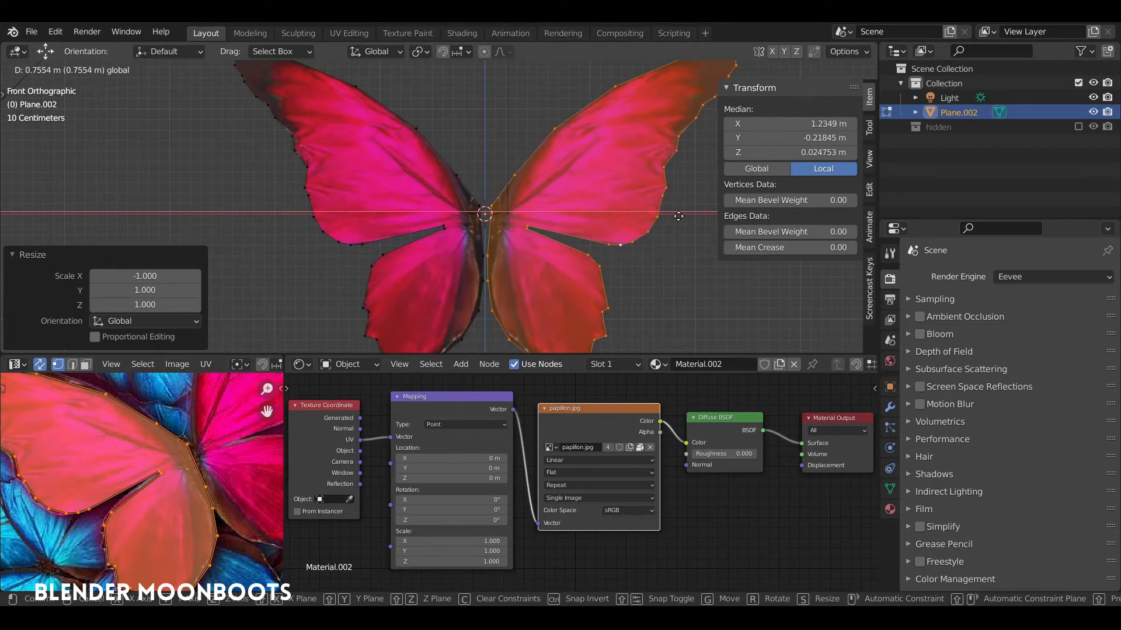
{"action": "left_click", "coordinate": [677, 216]}
{"action": "middle_click_drag", "start_coordinate": [677, 216], "coordinate": [603, 200]}
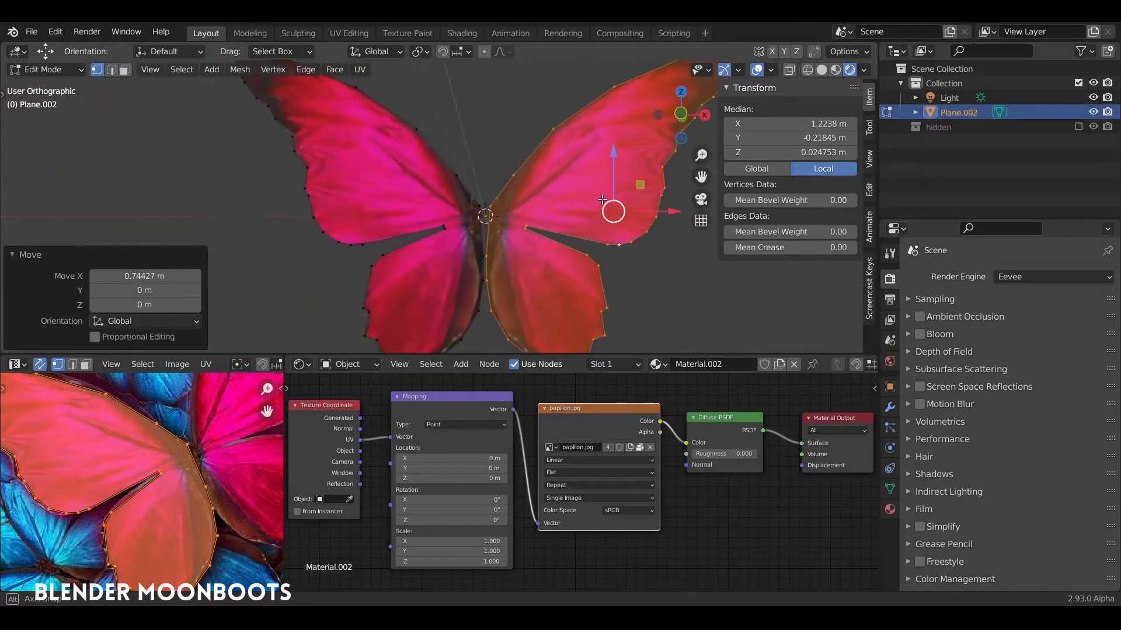
Return to Object Mode and set the butterfly's origin to its geometry
{"action": "key", "text": "Tab"}
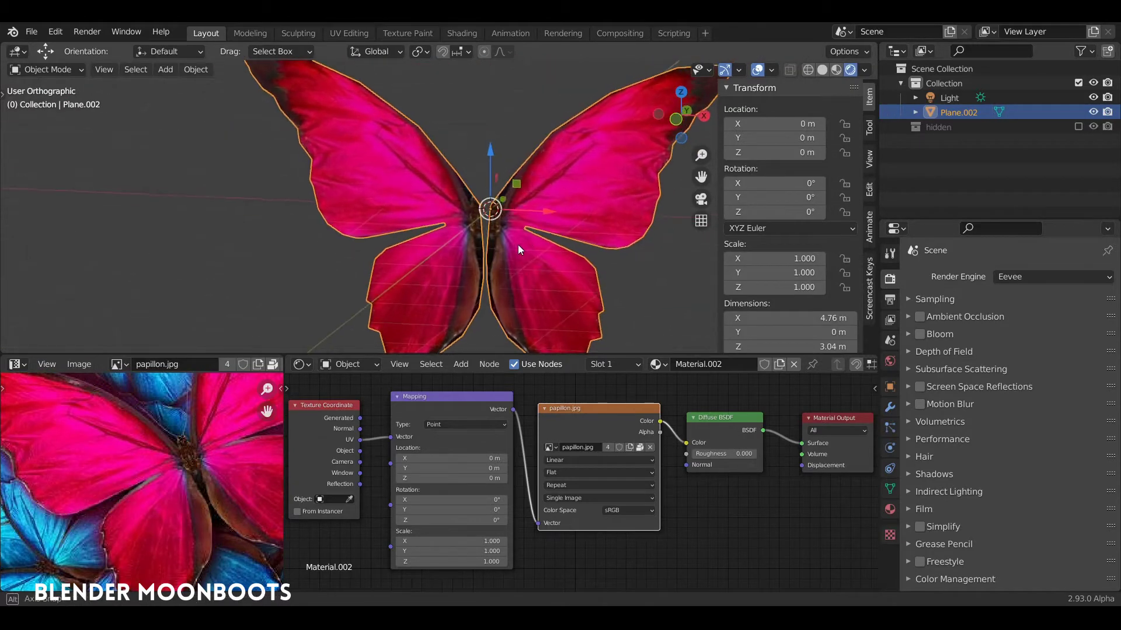
{"action": "middle_click_drag", "start_coordinate": [519, 249], "coordinate": [532, 204]}
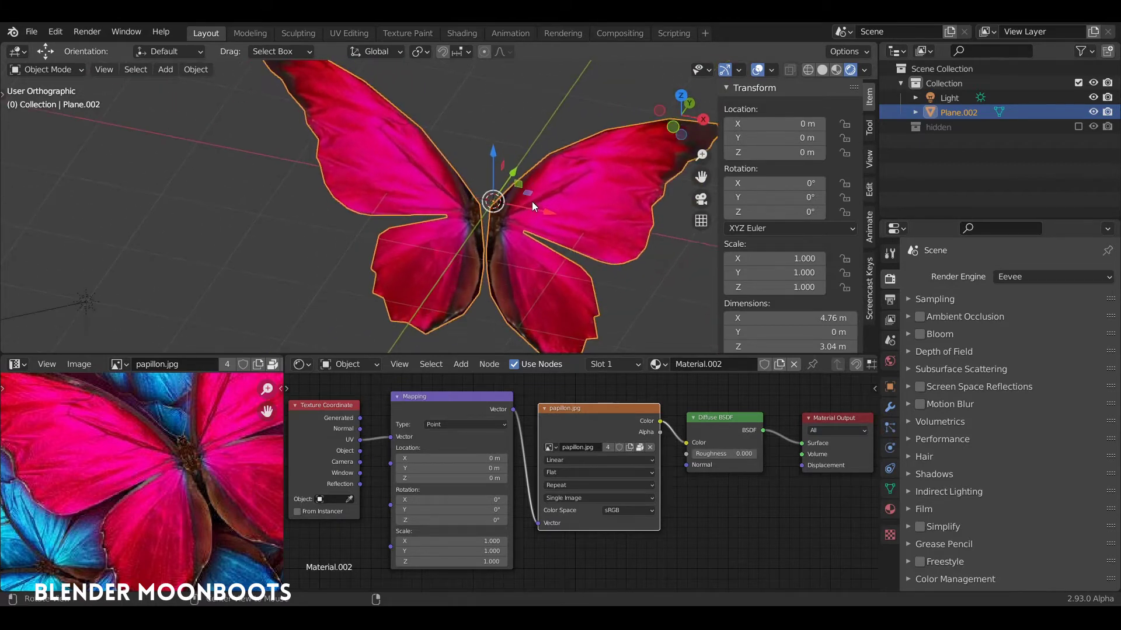
{"action": "right_click", "coordinate": [534, 195]}
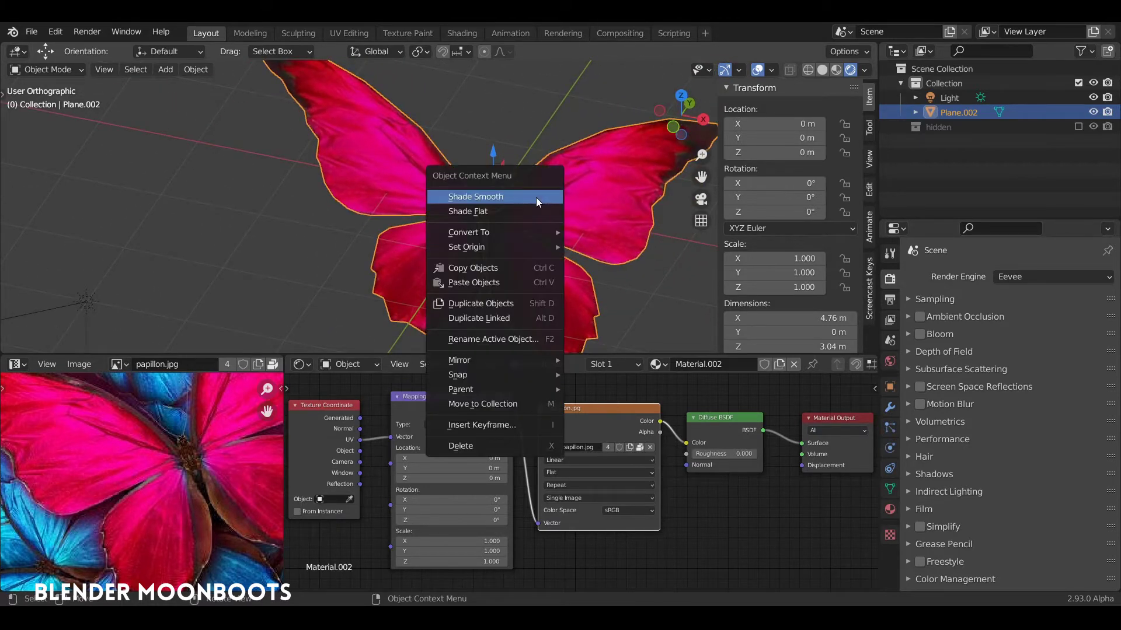
{"action": "mouse_move", "coordinate": [528, 246]}
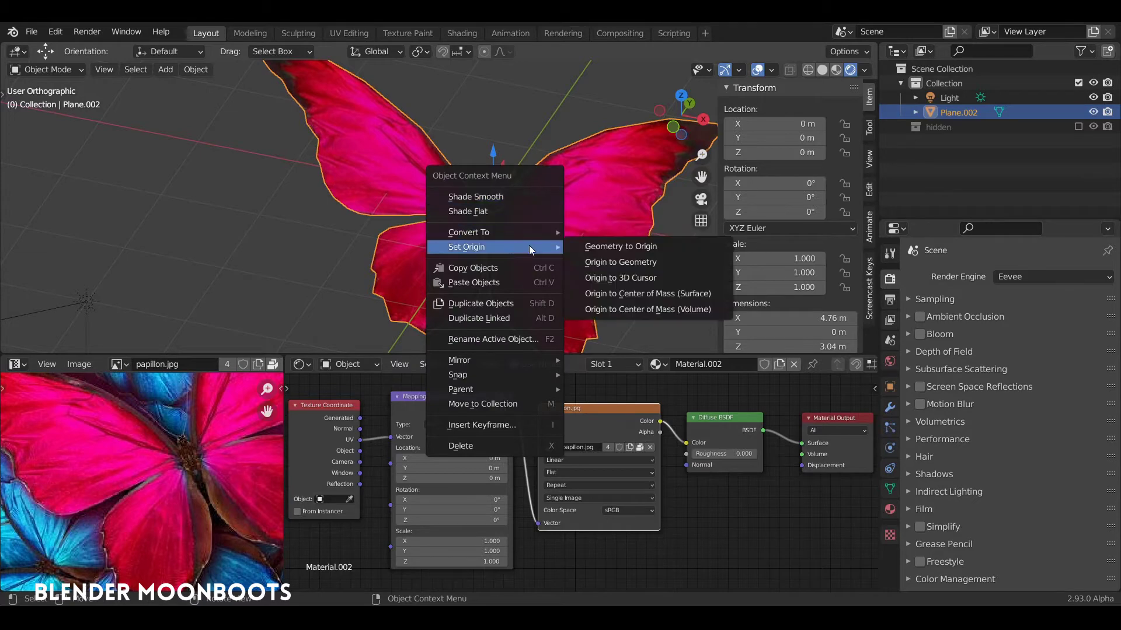
{"action": "left_click", "coordinate": [611, 265]}
{"action": "middle_click_drag", "start_coordinate": [610, 265], "coordinate": [618, 197]}
{"action": "left_click_drag", "start_coordinate": [618, 197], "coordinate": [506, 179], "text": "alt"}
{"action": "scroll", "coordinate": [513, 220], "scroll_direction": "up", "scroll_amount": 5}
{"action": "left_click_drag", "start_coordinate": [506, 180], "coordinate": [558, 196], "text": "alt"}
{"action": "left_click_drag", "start_coordinate": [558, 195], "coordinate": [566, 249], "text": "ctrl+alt"}
Save the file and pack all external files into the .blend
{"action": "key", "text": "ctrl+s"}
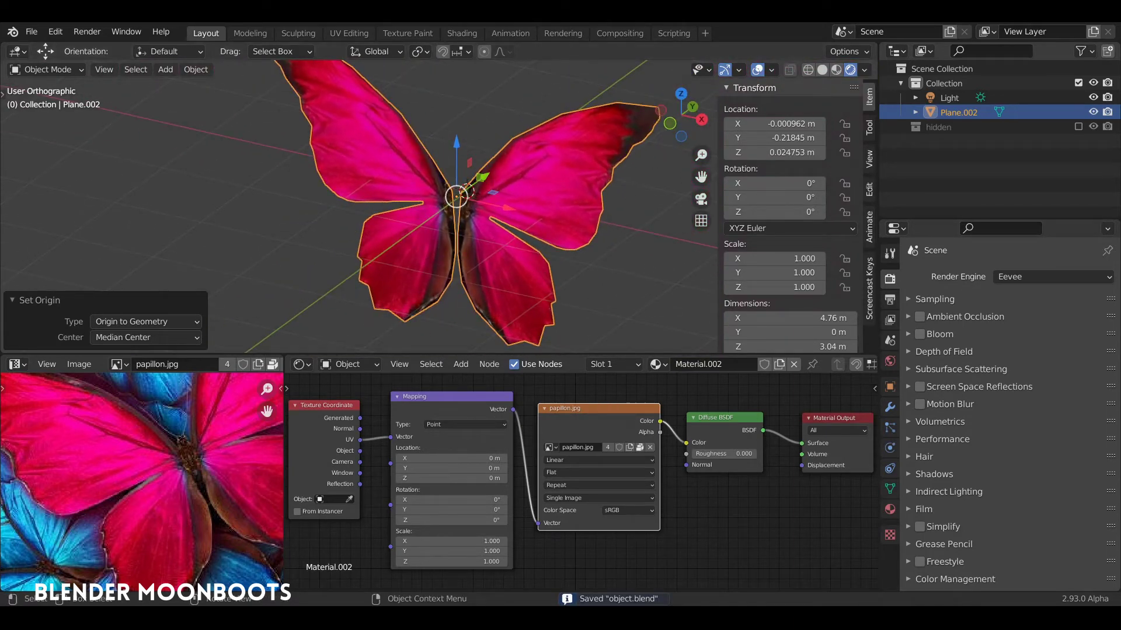
{"action": "left_click", "coordinate": [47, 161]}
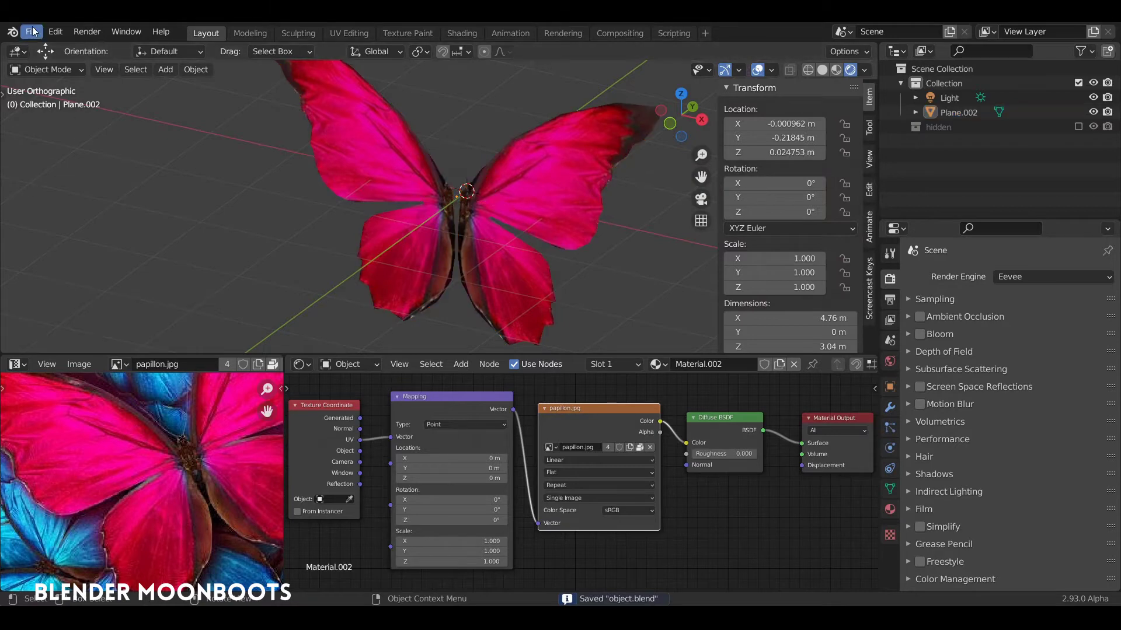
{"action": "left_click", "coordinate": [33, 31]}
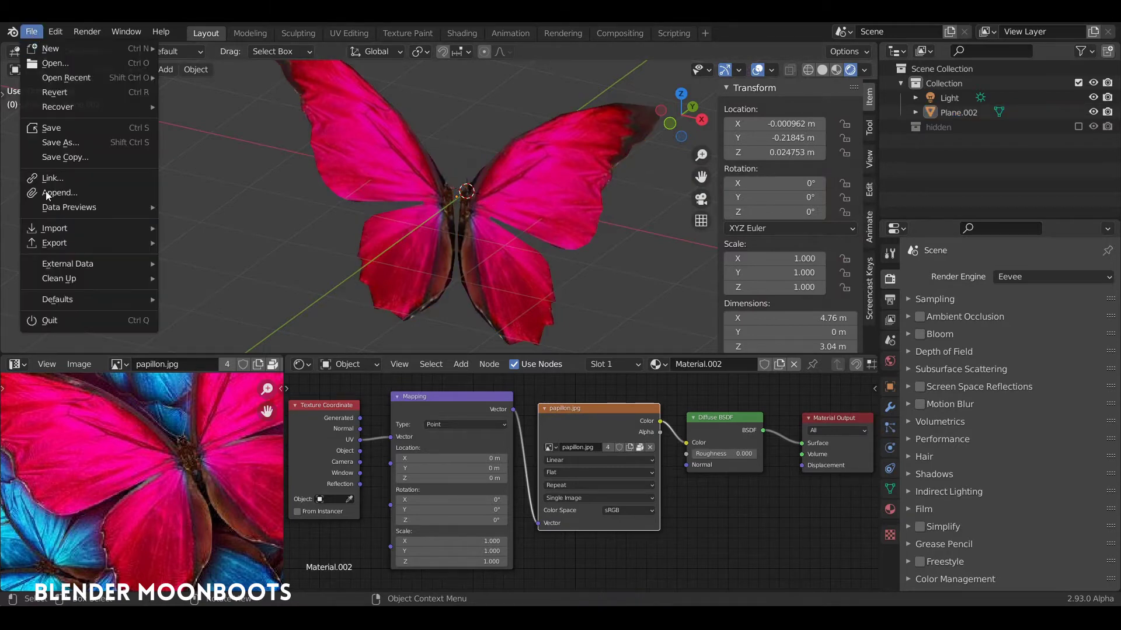
{"action": "mouse_move", "coordinate": [64, 264]}
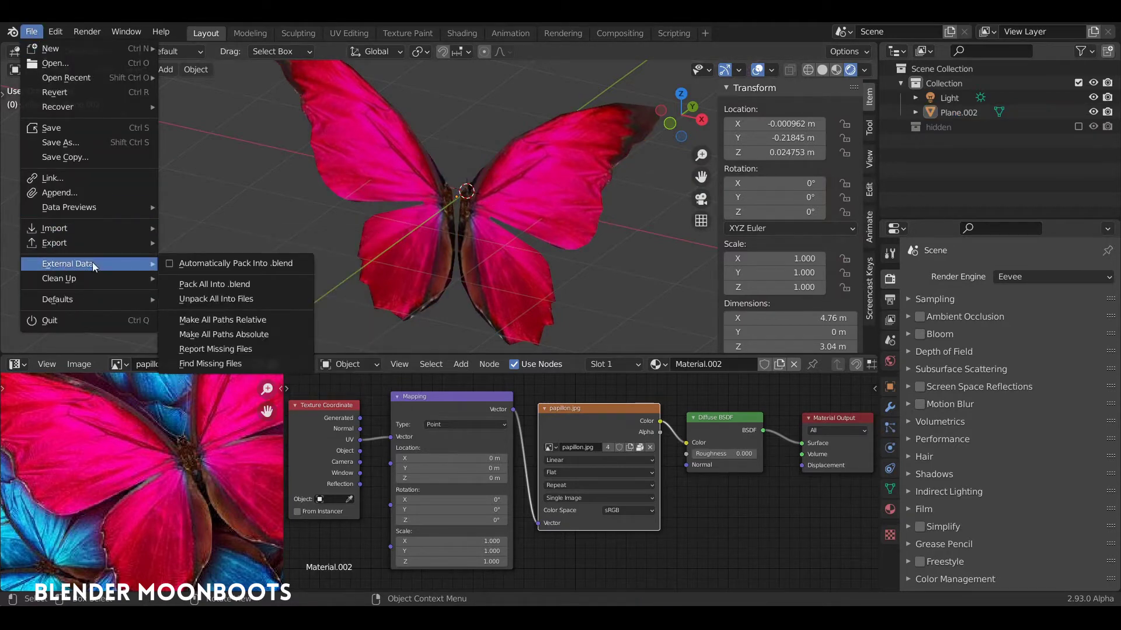
{"action": "left_click", "coordinate": [258, 284]}
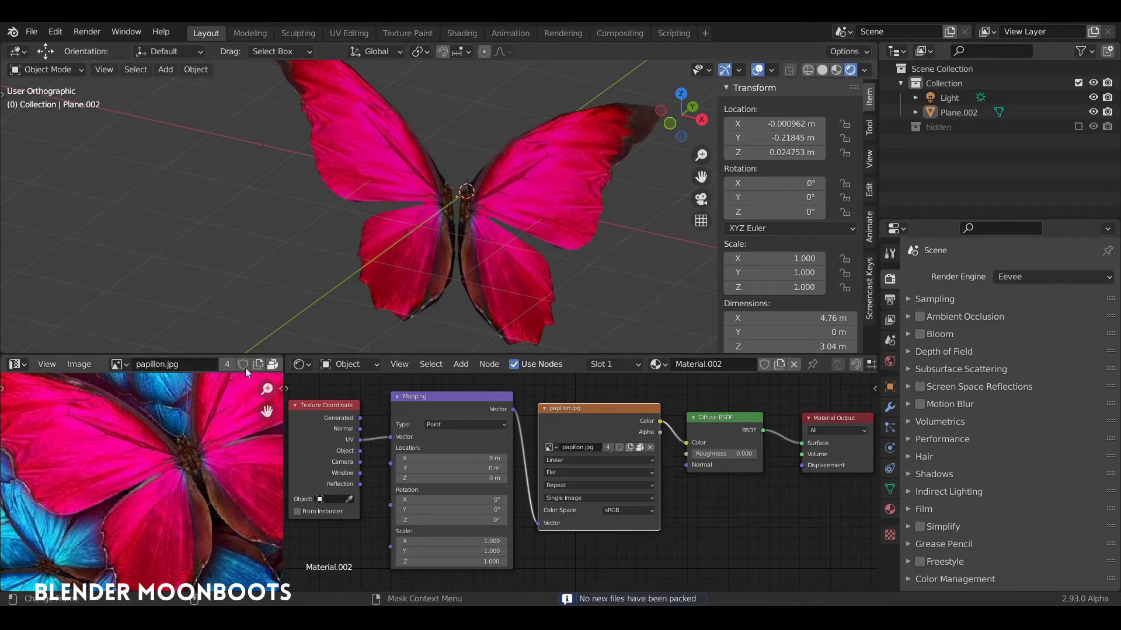
{"action": "middle_click_drag", "start_coordinate": [471, 257], "coordinate": [450, 281], "text": "shift"}
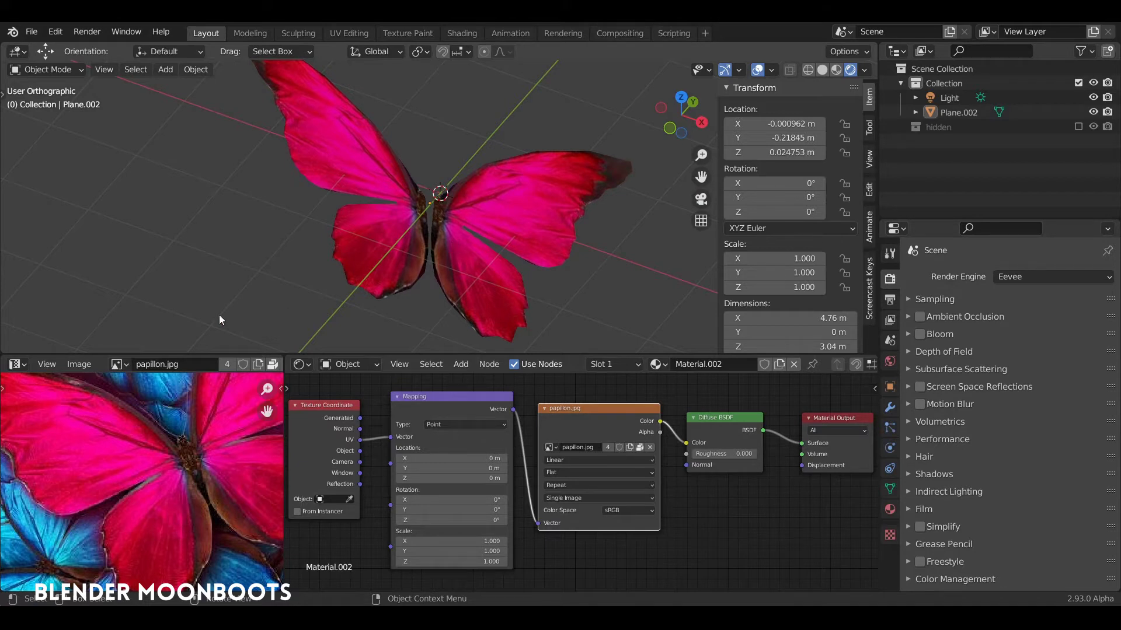
{"action": "left_click", "coordinate": [82, 364]}
{"action": "scroll", "coordinate": [446, 235], "scroll_direction": "up", "scroll_amount": 5}
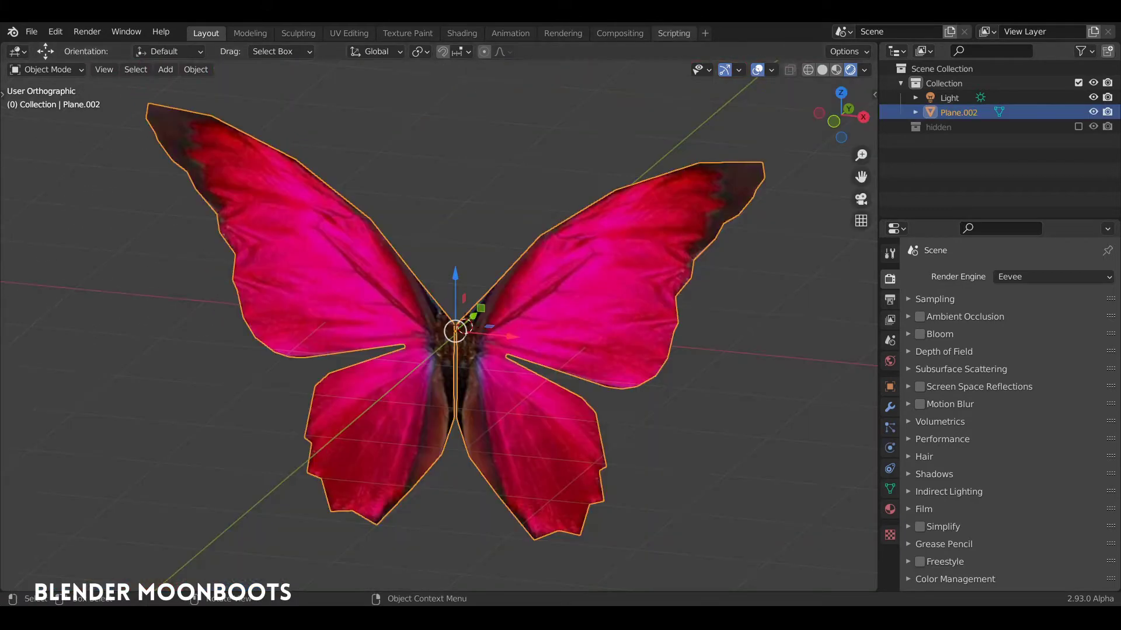
Move the butterfly up about 1.44 m in Z, above the ground grid
{"action": "key", "text": "alt+a"}
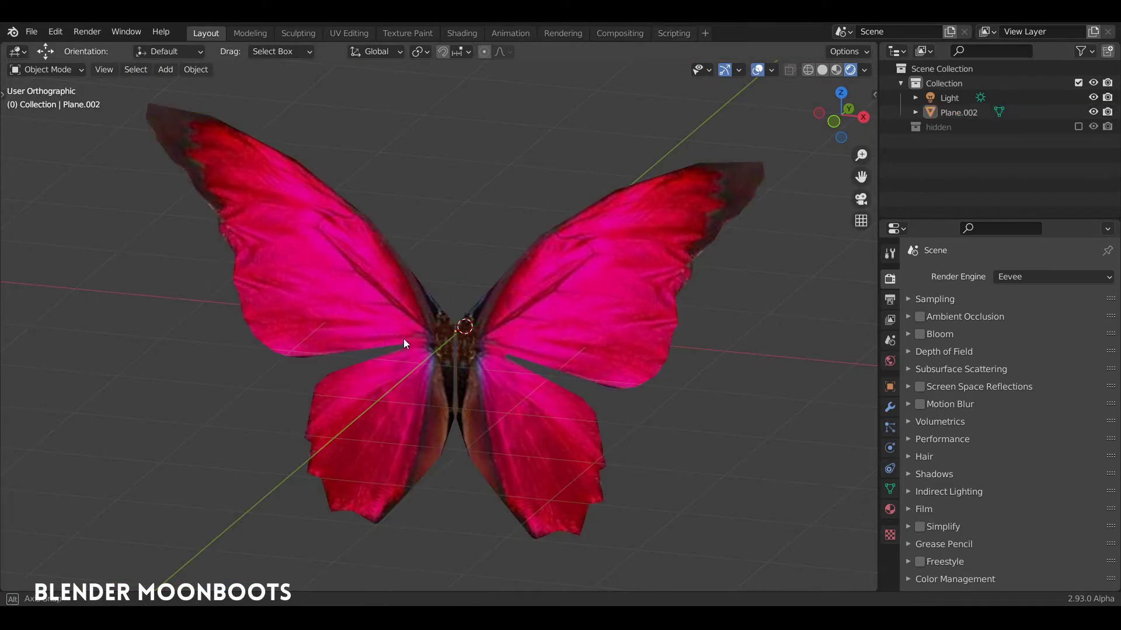
{"action": "middle_click_drag", "start_coordinate": [404, 338], "coordinate": [484, 333]}
{"action": "left_click", "coordinate": [489, 334]}
{"action": "left_click_drag", "start_coordinate": [456, 282], "coordinate": [455, 117]}
{"action": "middle_click_drag", "start_coordinate": [432, 304], "coordinate": [481, 261]}
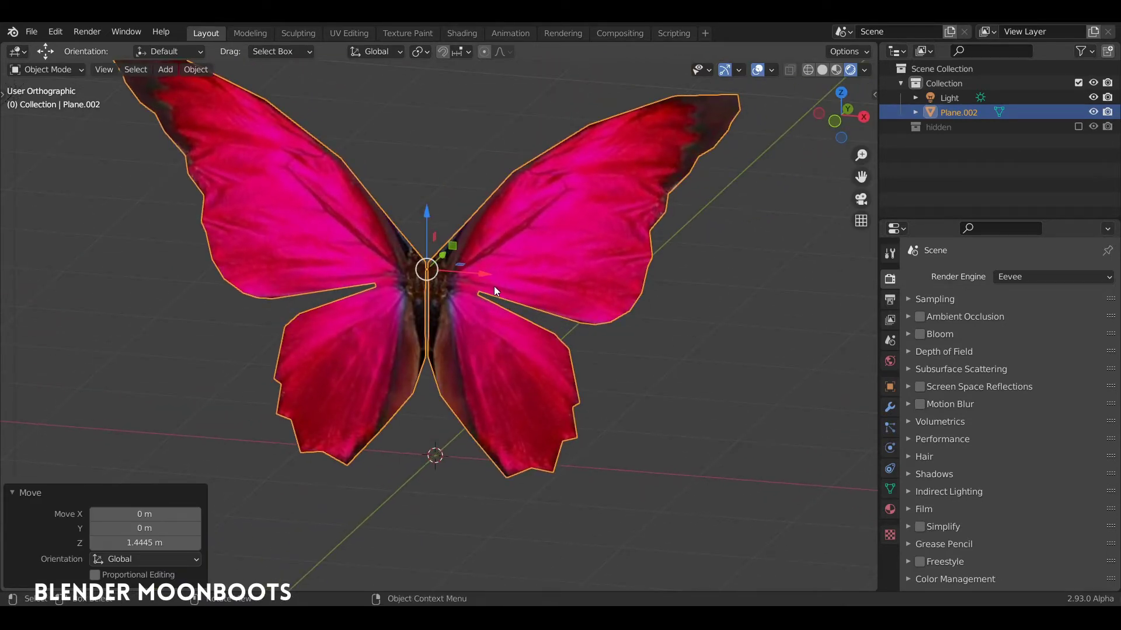
Snap the 3D cursor to the selected butterfly and add an armature there
{"action": "key", "text": "shift+s"}
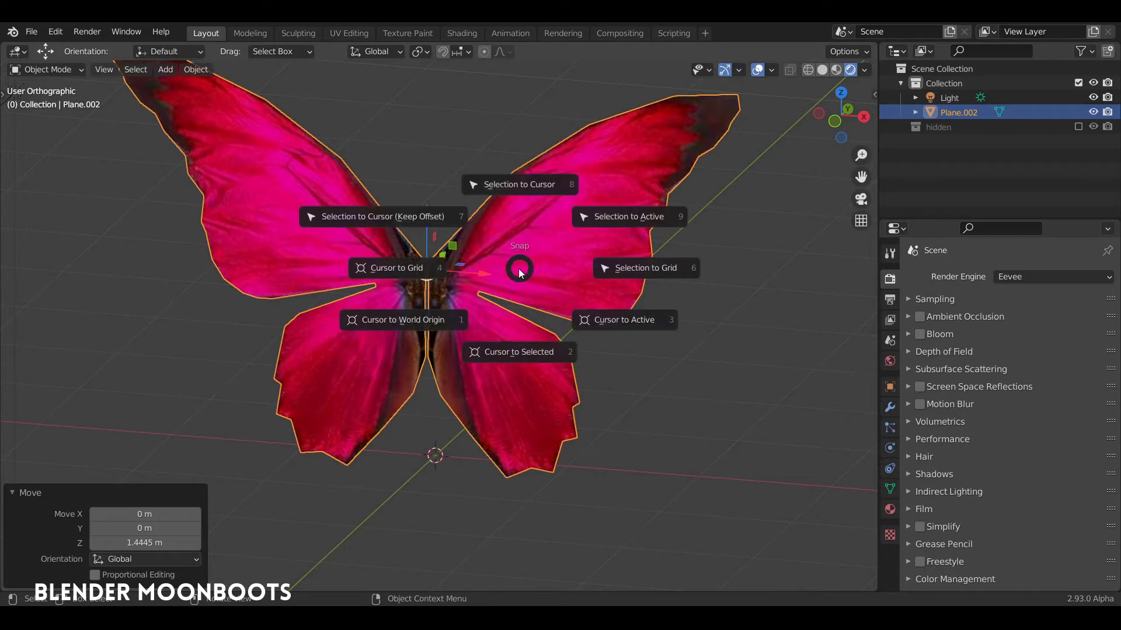
{"action": "left_click", "coordinate": [515, 351]}
{"action": "middle_click_drag", "start_coordinate": [487, 287], "coordinate": [470, 300]}
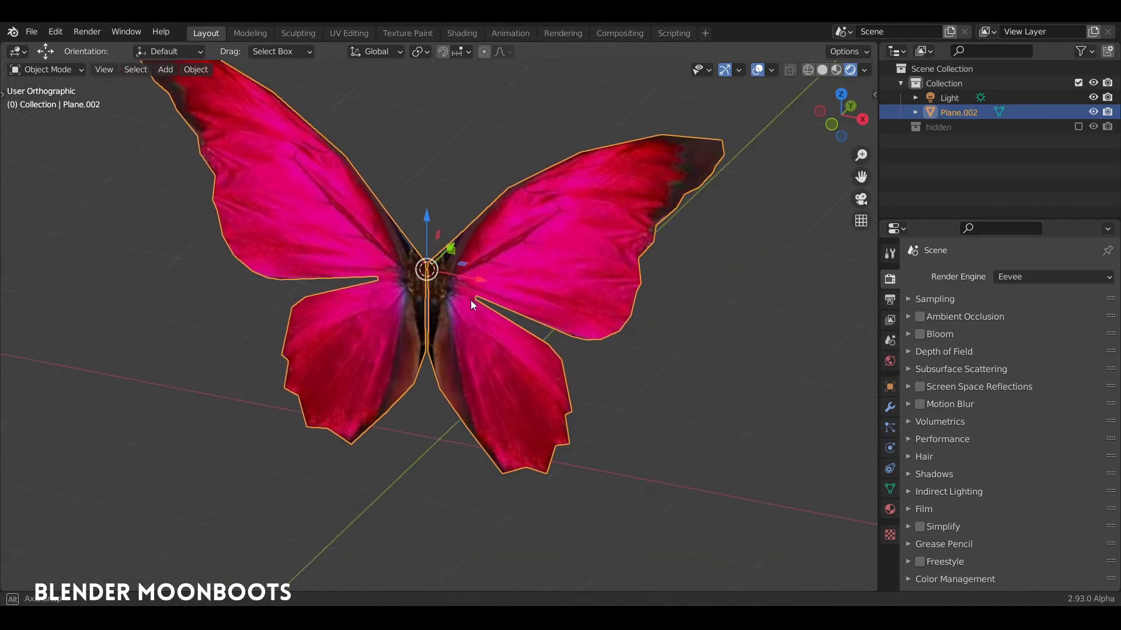
{"action": "key", "text": "shift+a"}
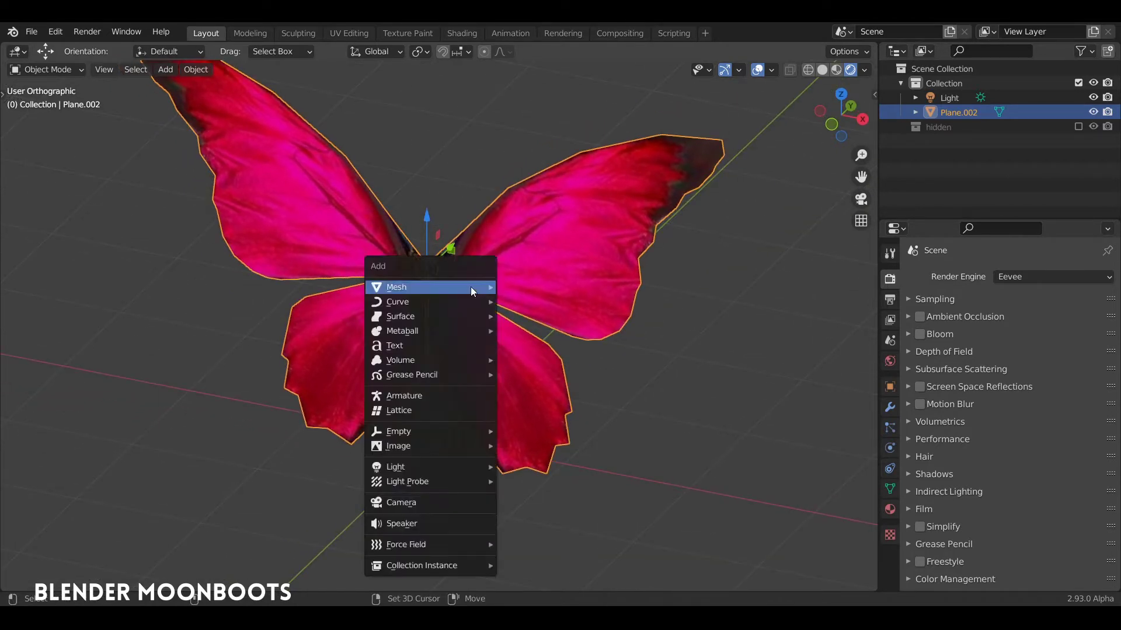
{"action": "left_click", "coordinate": [429, 396]}
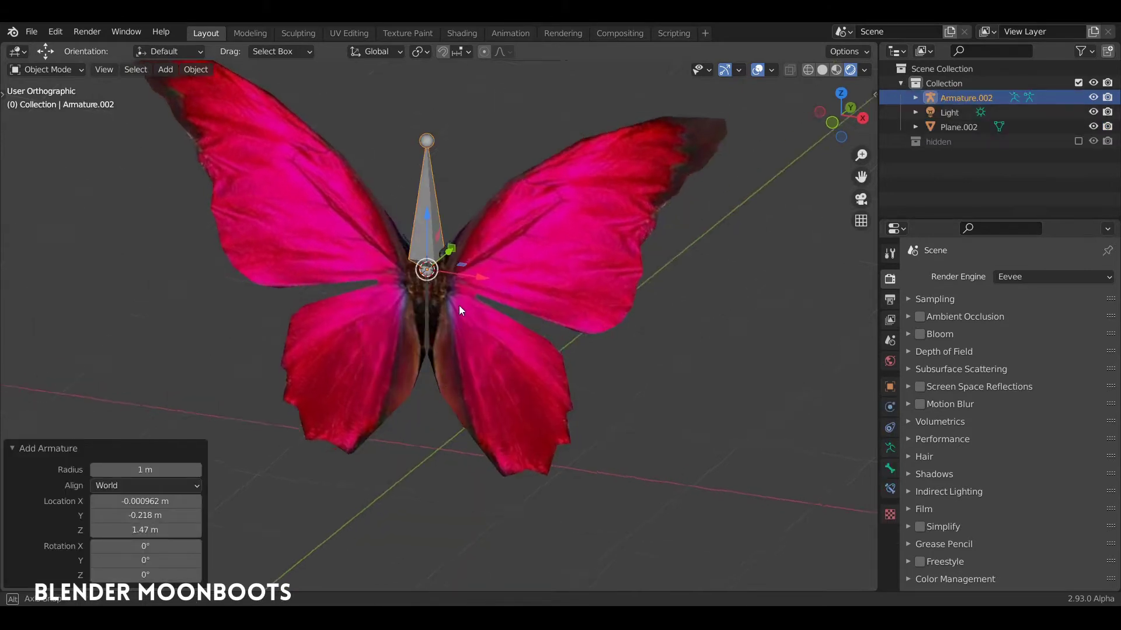
Enable In Front in the armature's viewport display settings
{"action": "left_click", "coordinate": [894, 388]}
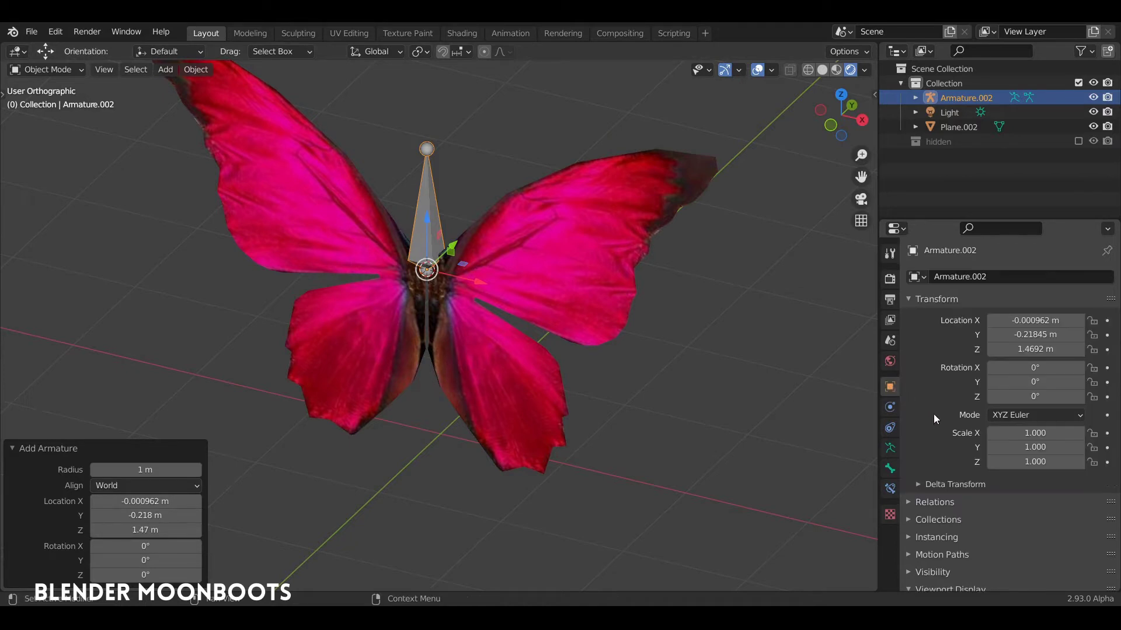
{"action": "left_click", "coordinate": [920, 299]}
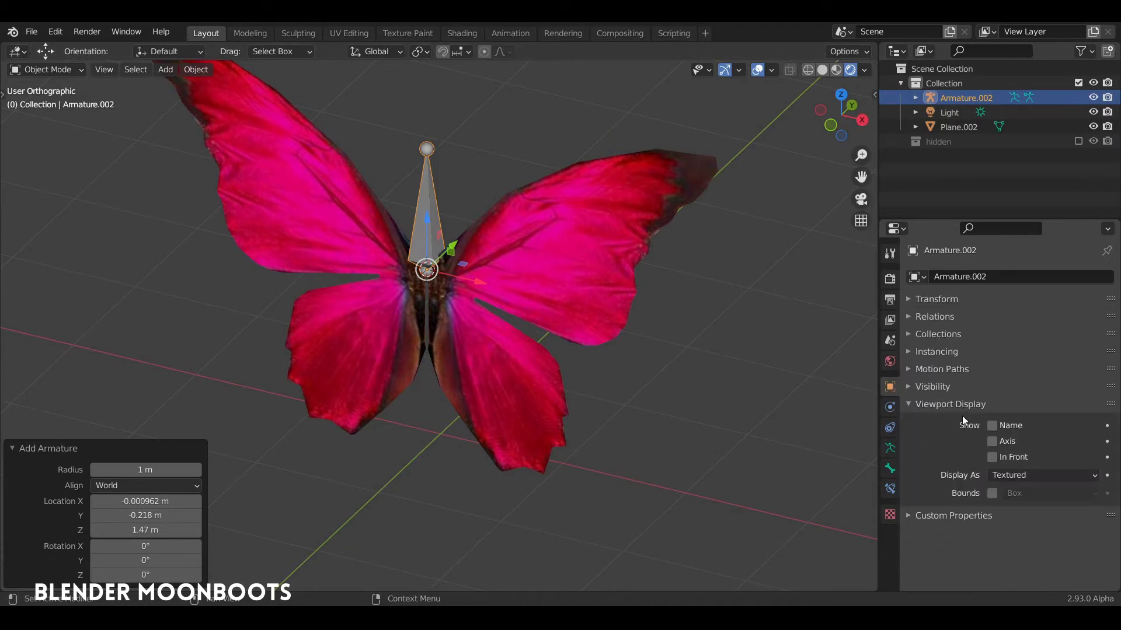
{"action": "left_click", "coordinate": [992, 457]}
{"action": "middle_click_drag", "start_coordinate": [852, 391], "coordinate": [446, 262]}
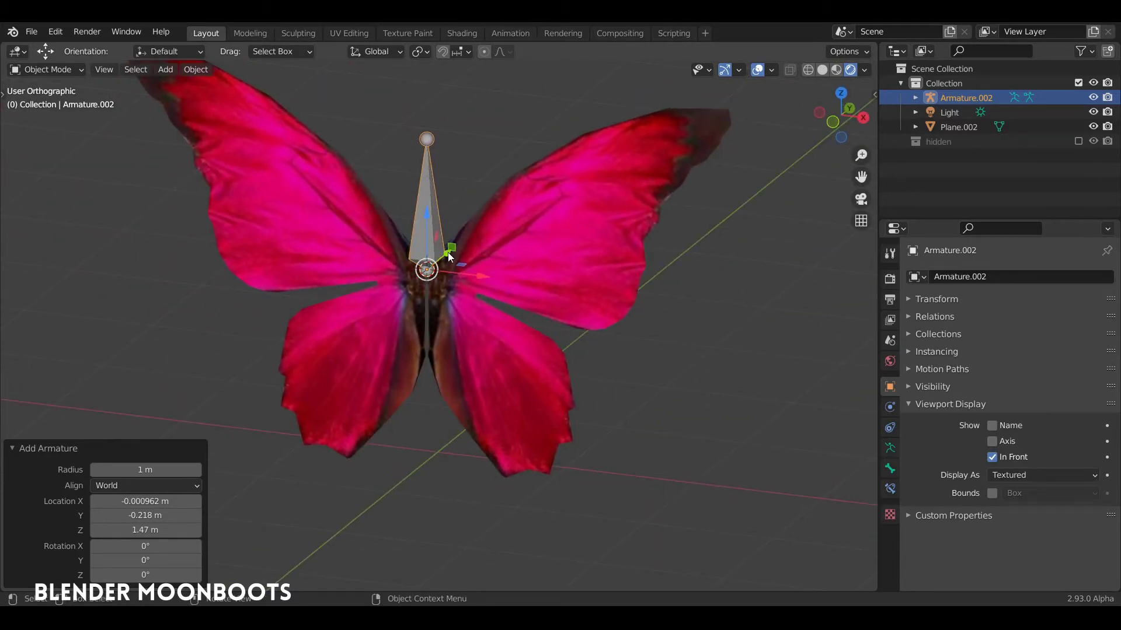
In Edit Mode, fit the bone to the butterfly's body by lowering its root and moving its tip down about 0.94 m in Z
{"action": "key", "text": "KP_1"}
{"action": "key", "text": "Tab"}
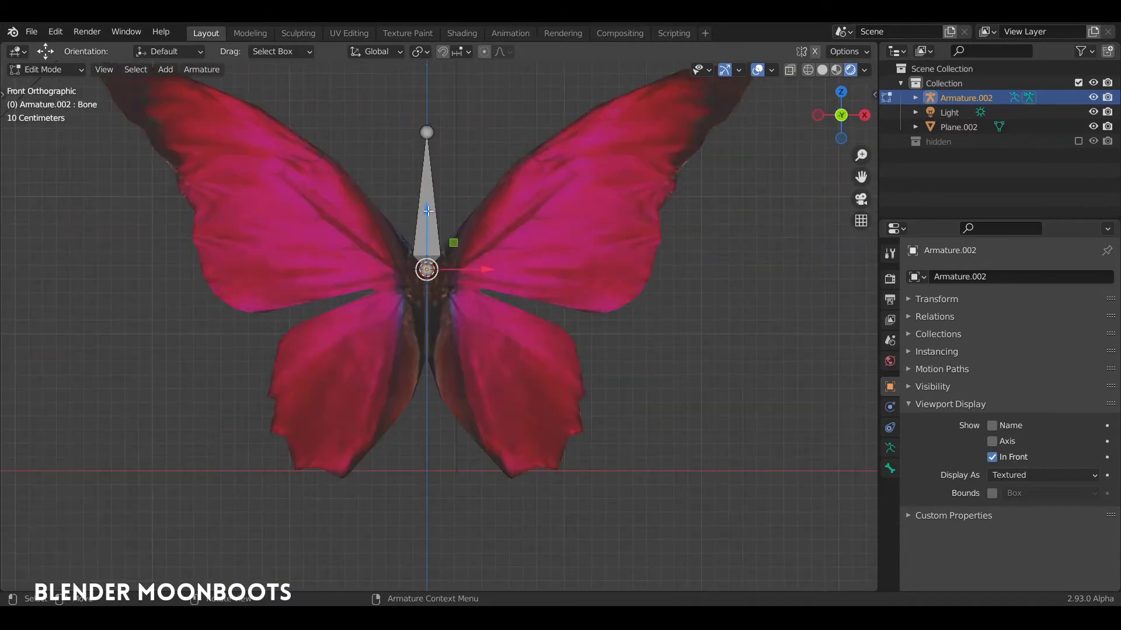
{"action": "left_click_drag", "start_coordinate": [428, 210], "coordinate": [420, 301]}
{"action": "left_click", "coordinate": [425, 130]}
{"action": "left_click_drag", "start_coordinate": [428, 87], "coordinate": [427, 207]}
{"action": "left_click", "coordinate": [425, 138]}
{"action": "scroll", "coordinate": [452, 258], "scroll_direction": "up", "scroll_amount": 1}
{"action": "scroll", "coordinate": [452, 257], "scroll_direction": "up", "scroll_amount": 2}
{"action": "middle_click_drag", "start_coordinate": [453, 257], "coordinate": [446, 268]}
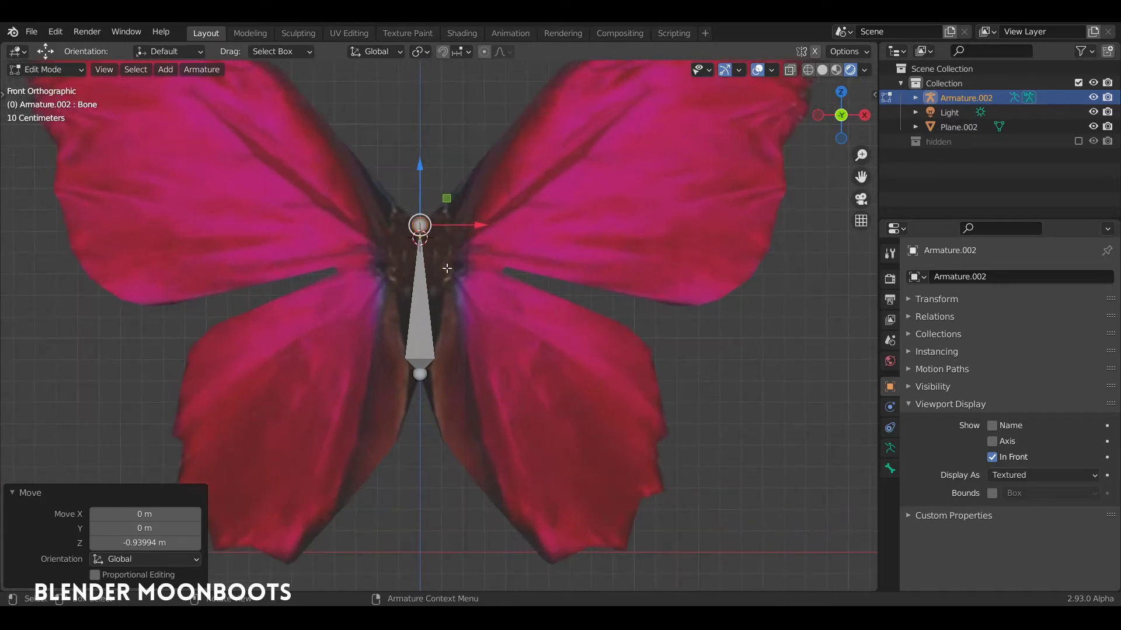
Extrude a wing bone about 1.56 m along X from the body bone's tip across one wing
{"action": "key", "text": "KP_1"}
{"action": "key", "text": "e"}
{"action": "key", "text": "x"}
{"action": "left_click", "coordinate": [701, 200]}
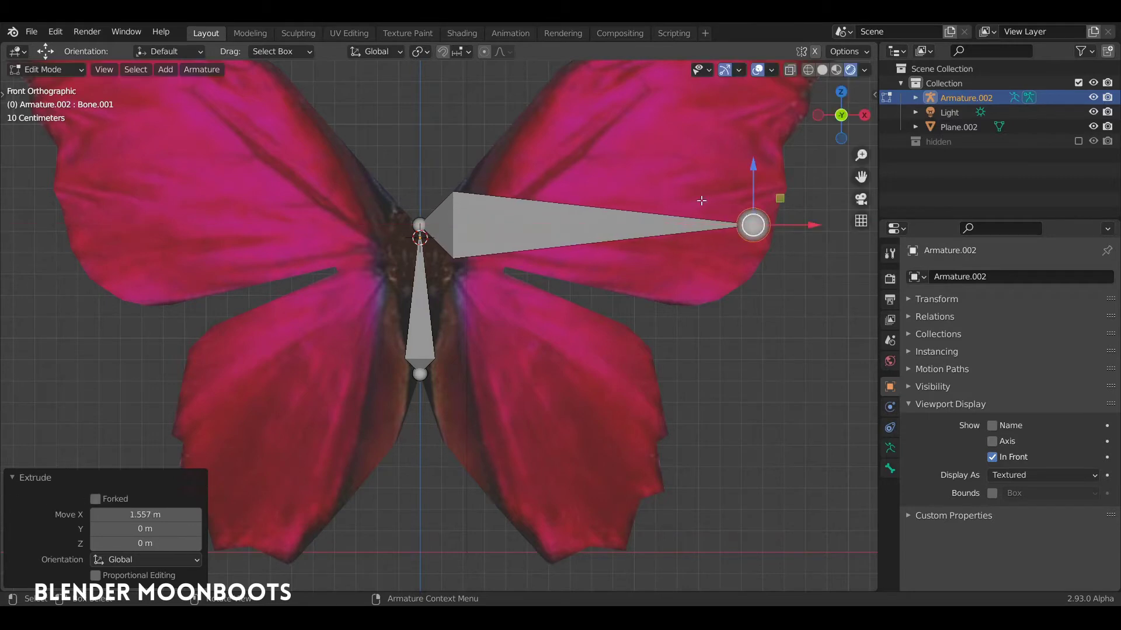
{"action": "left_click", "coordinate": [555, 234]}
{"action": "middle_click_drag", "start_coordinate": [554, 233], "coordinate": [420, 321]}
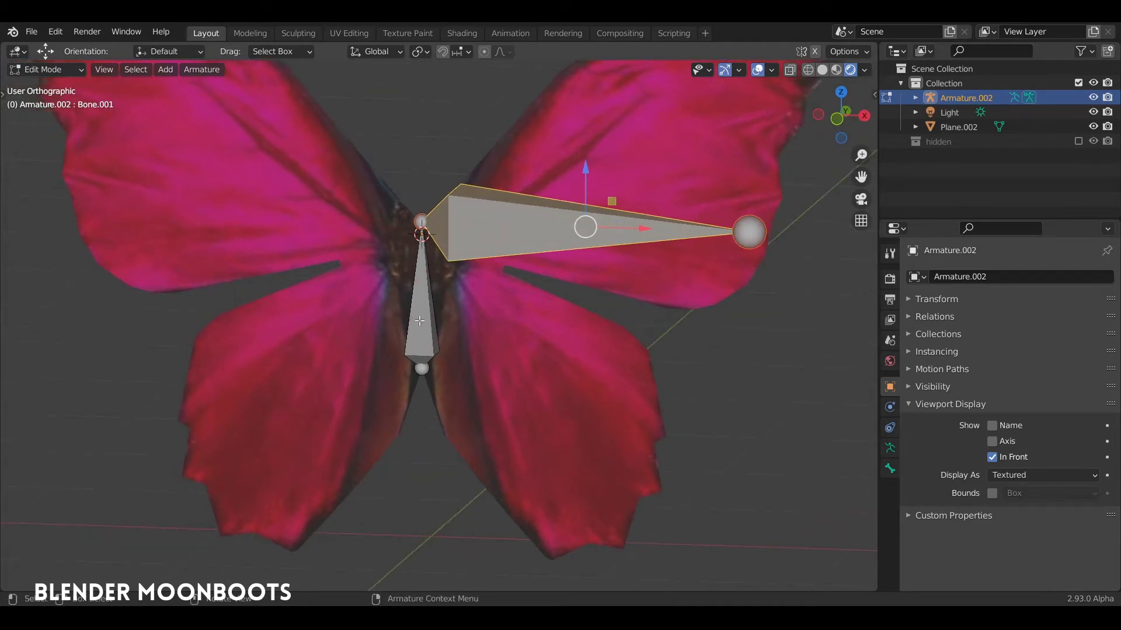
Rename the central body bone as body
{"action": "left_click", "coordinate": [419, 326]}
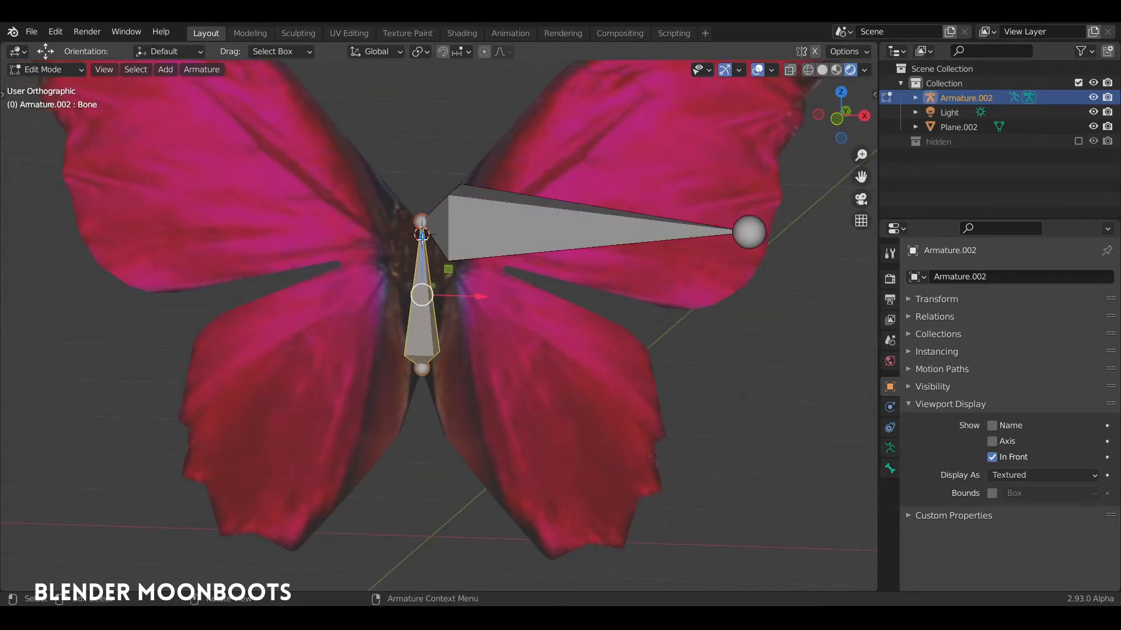
{"action": "key", "text": "F2"}
{"action": "type", "text": "body"}
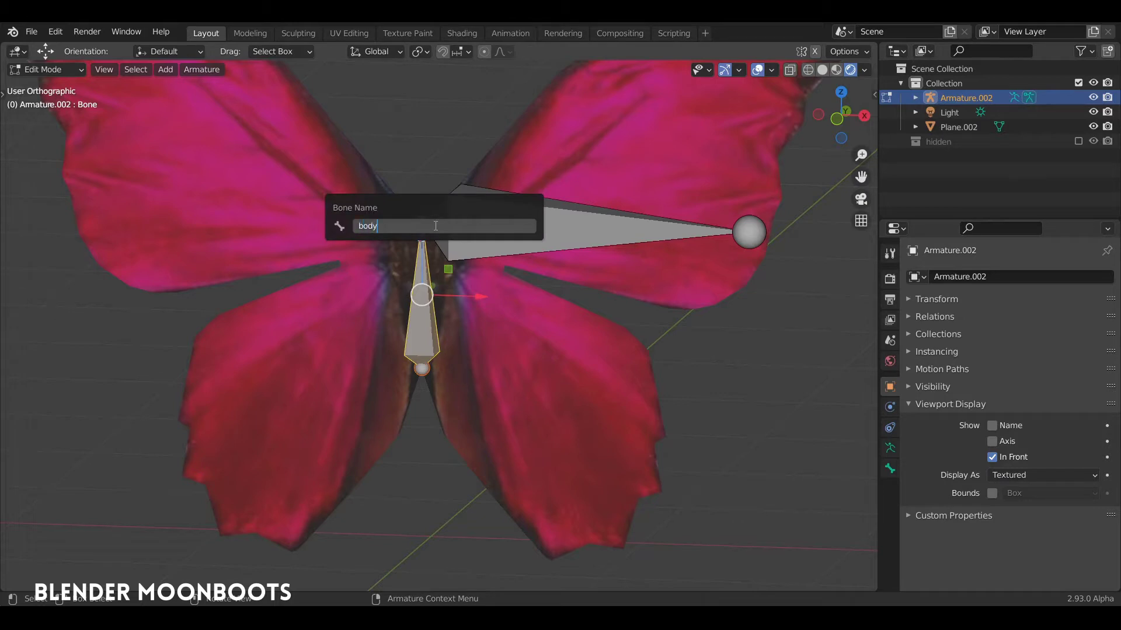
{"action": "key", "text": "Return"}
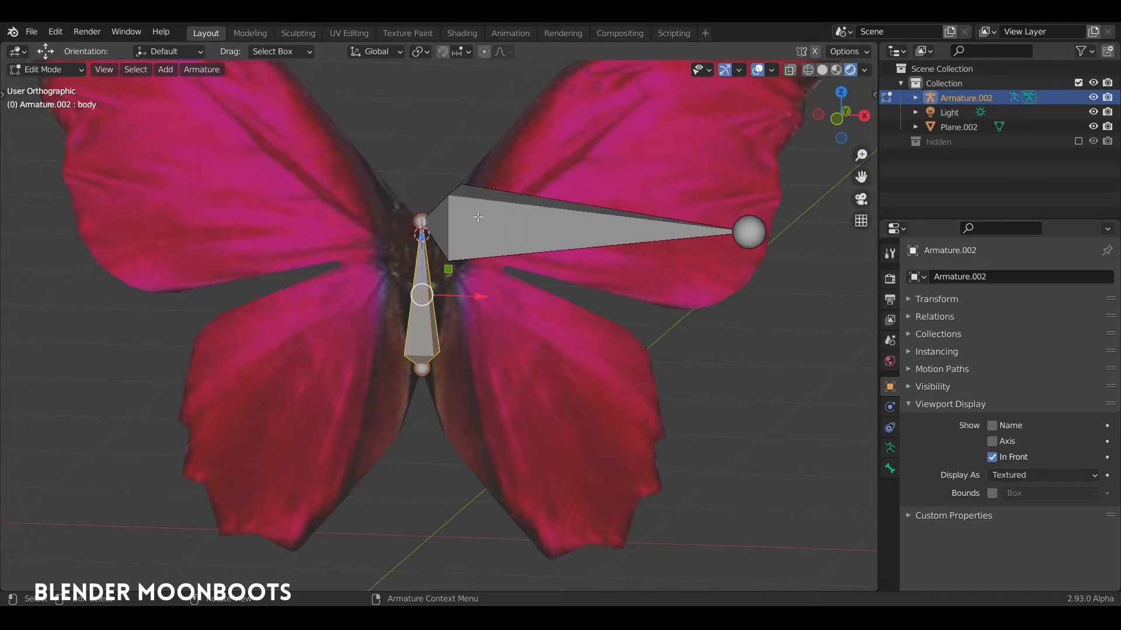
Rename the extruded wing bone as wing_R
{"action": "left_click", "coordinate": [480, 198]}
{"action": "key", "text": "F2"}
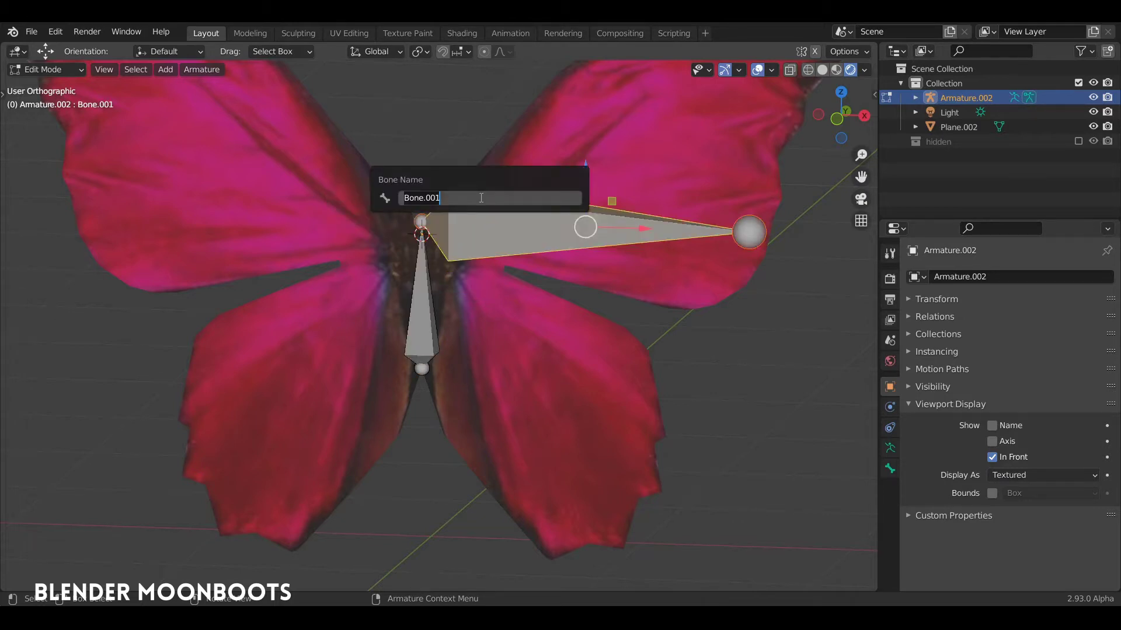
{"action": "type", "text": "wing_"}
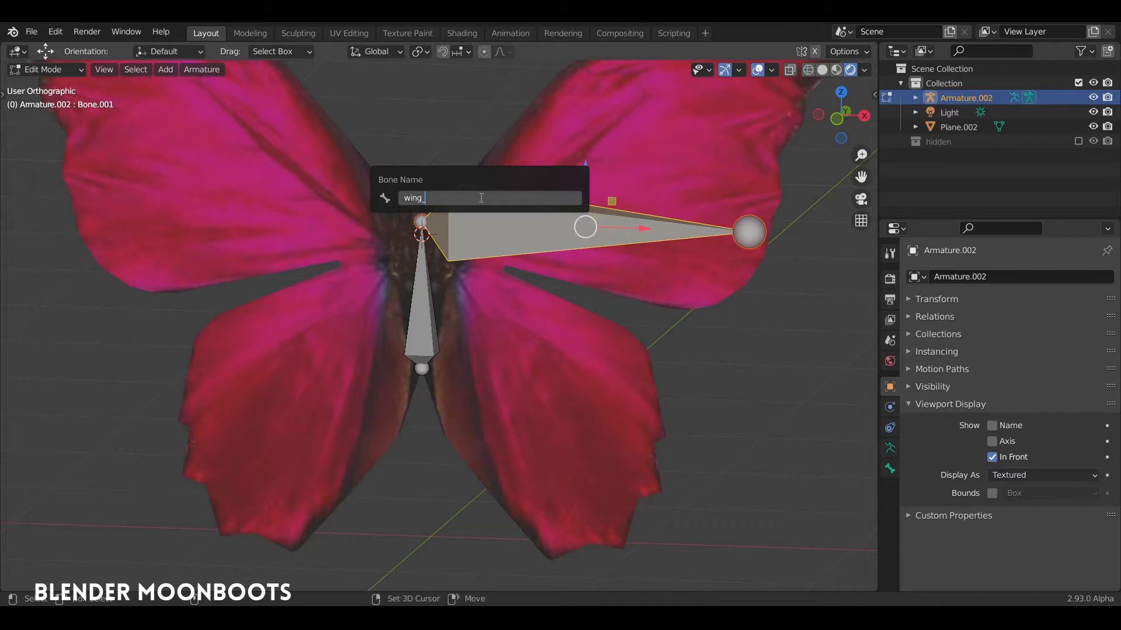
{"action": "type", "text": "R"}
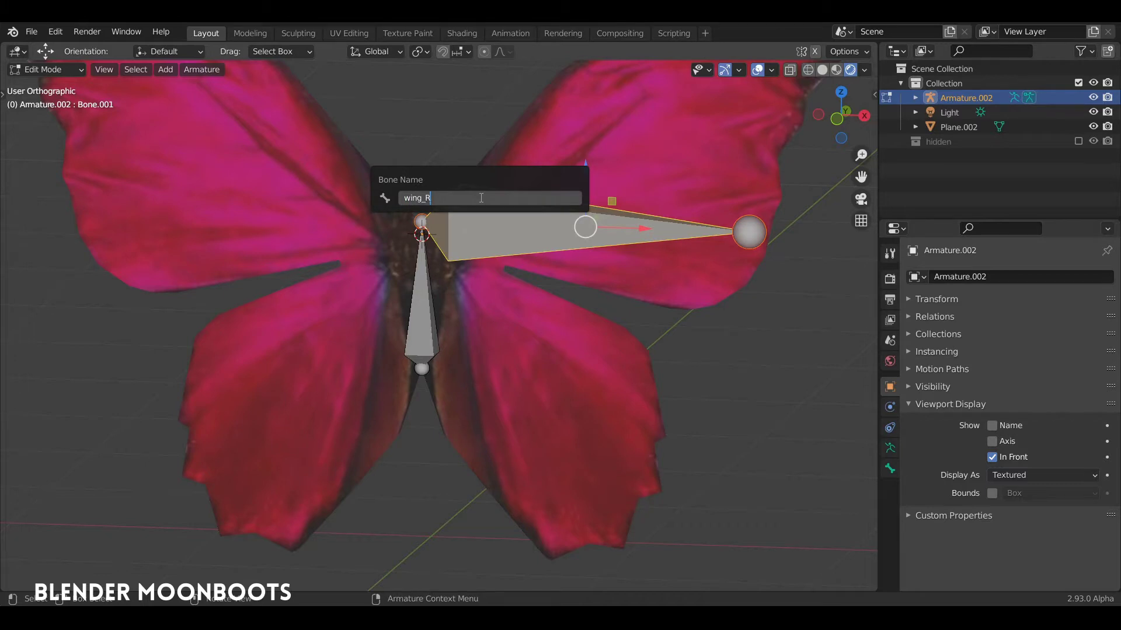
{"action": "key", "text": "Return"}
{"action": "middle_click_drag", "start_coordinate": [483, 257], "coordinate": [475, 261]}
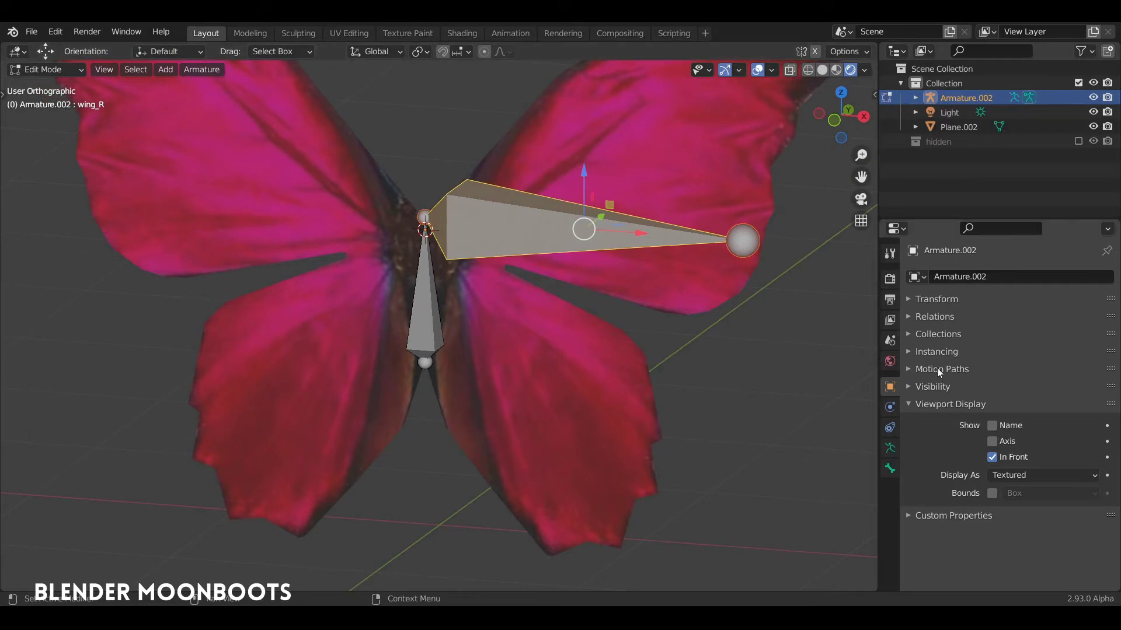
{"action": "left_click", "coordinate": [993, 442]}
{"action": "left_click", "coordinate": [993, 426]}
{"action": "left_click", "coordinate": [992, 426]}
{"action": "left_click", "coordinate": [992, 442]}
In Object Mode, show the bone names and axes in the armature data's viewport display
{"action": "key", "text": "Tab"}
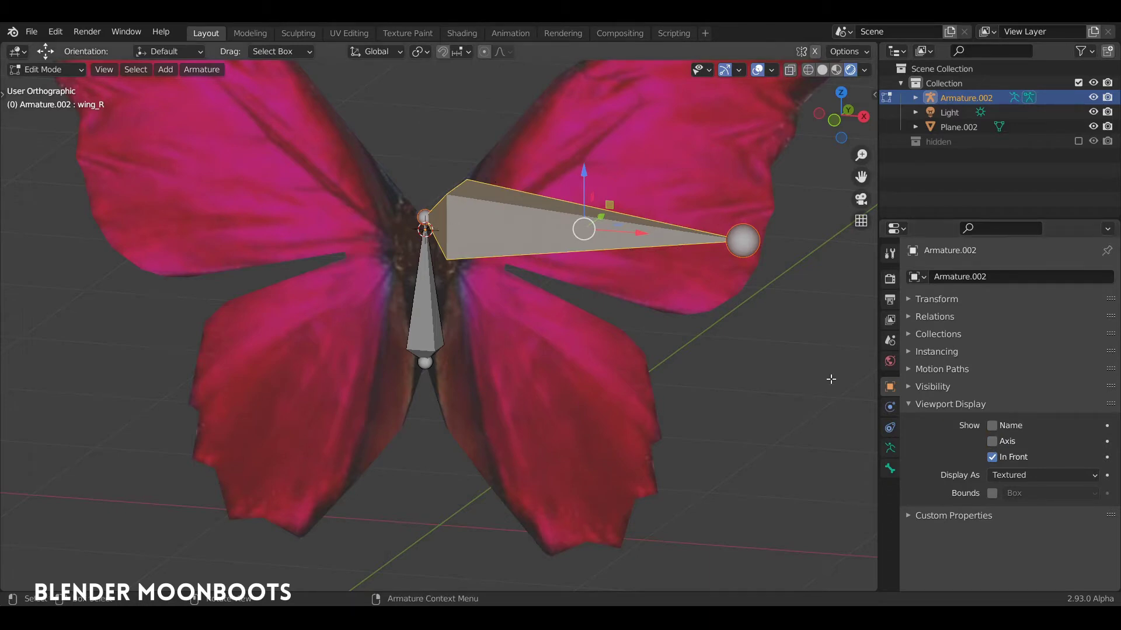
{"action": "left_click", "coordinate": [432, 311]}
{"action": "left_click", "coordinate": [432, 314]}
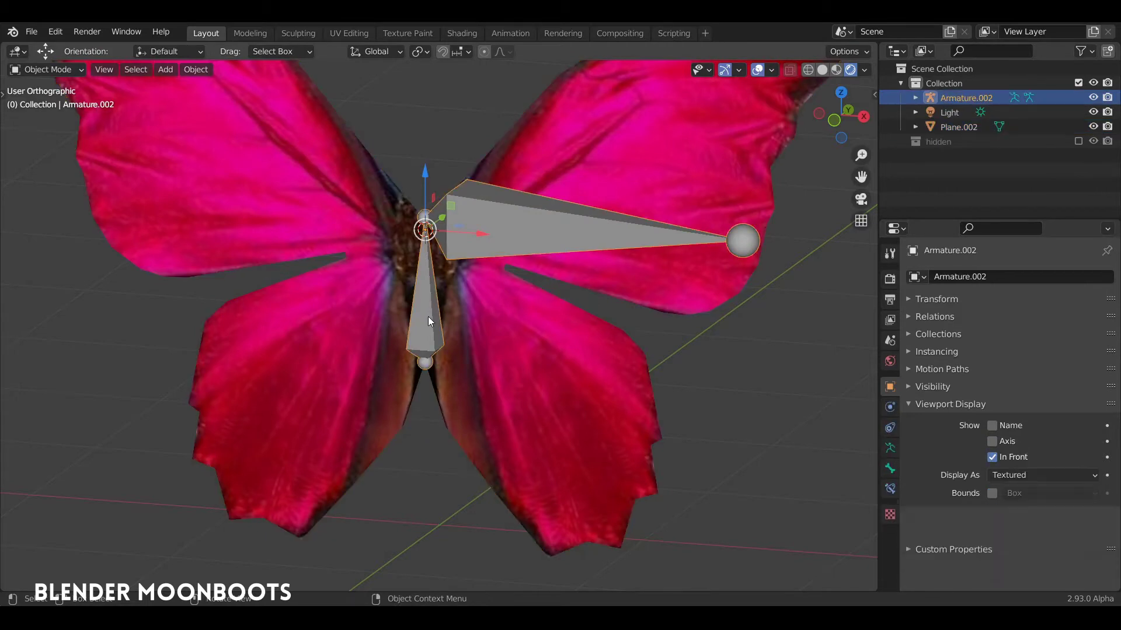
{"action": "left_click", "coordinate": [890, 449]}
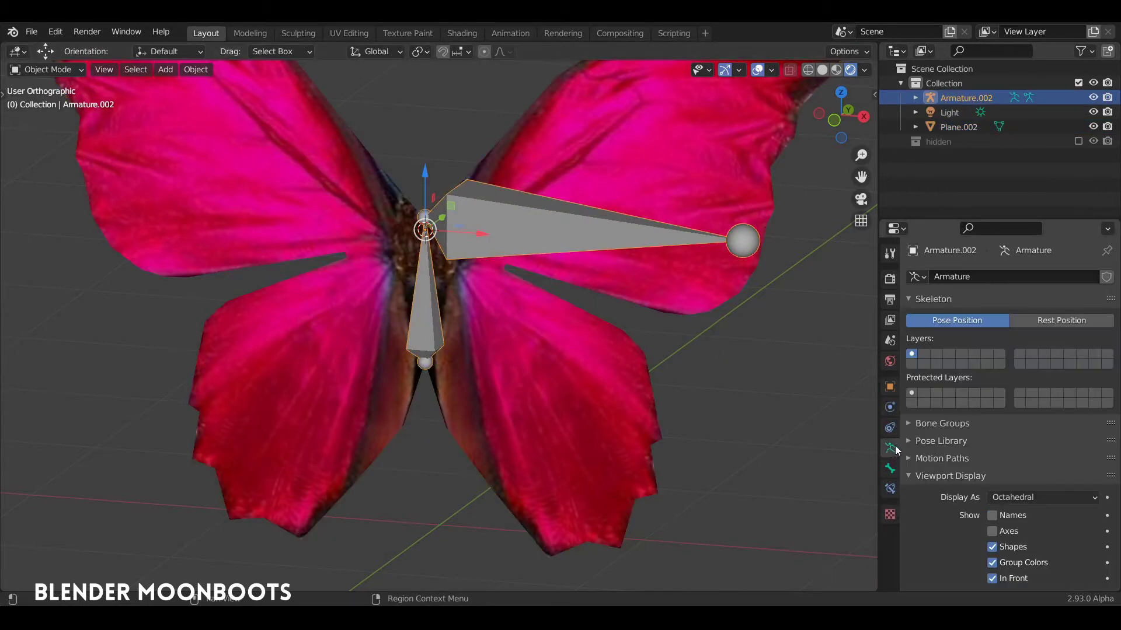
{"action": "scroll", "coordinate": [981, 498], "scroll_direction": "down", "scroll_amount": 2}
{"action": "left_click", "coordinate": [993, 481]}
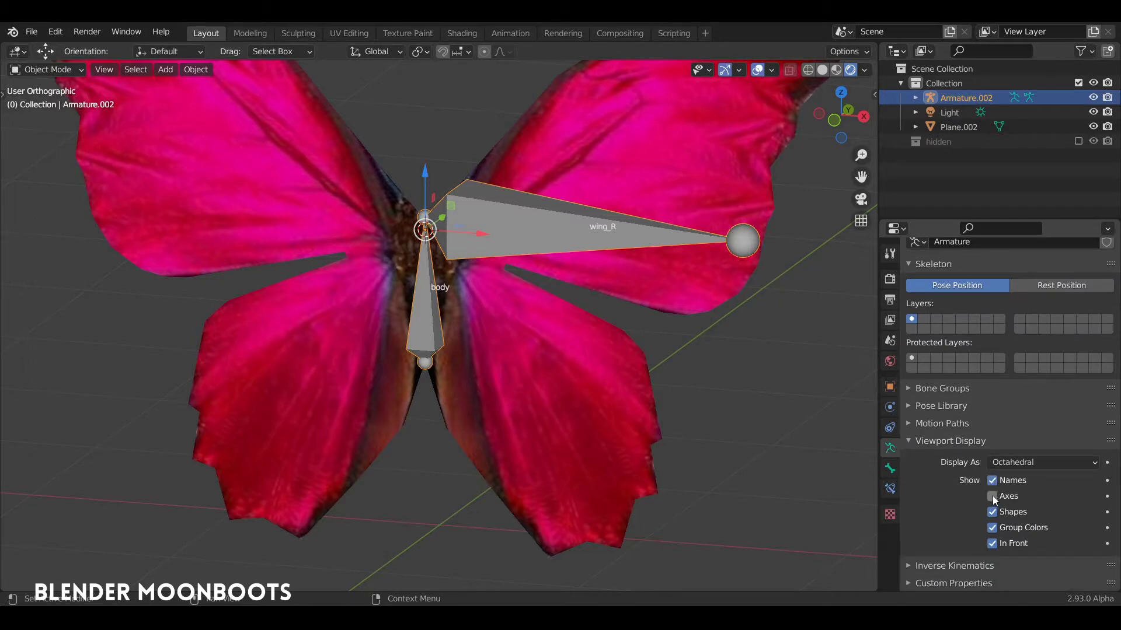
{"action": "left_click", "coordinate": [993, 497]}
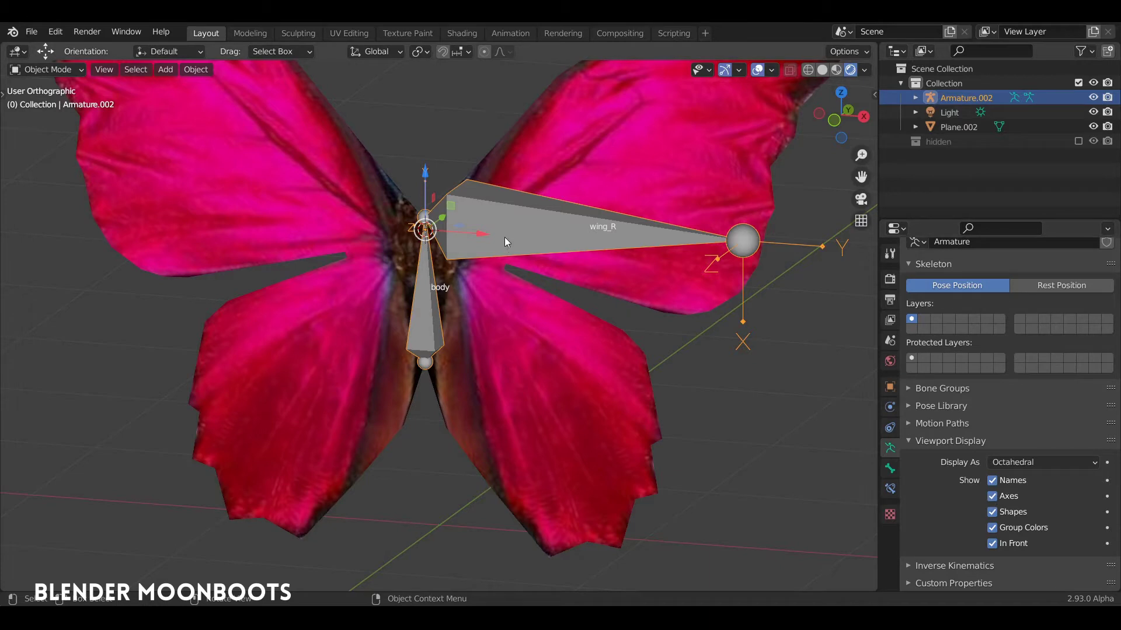
In Edit Mode, symmetrize the wing_R bone to create the matching wing_L bone on the opposite wing
{"action": "key", "text": "Tab"}
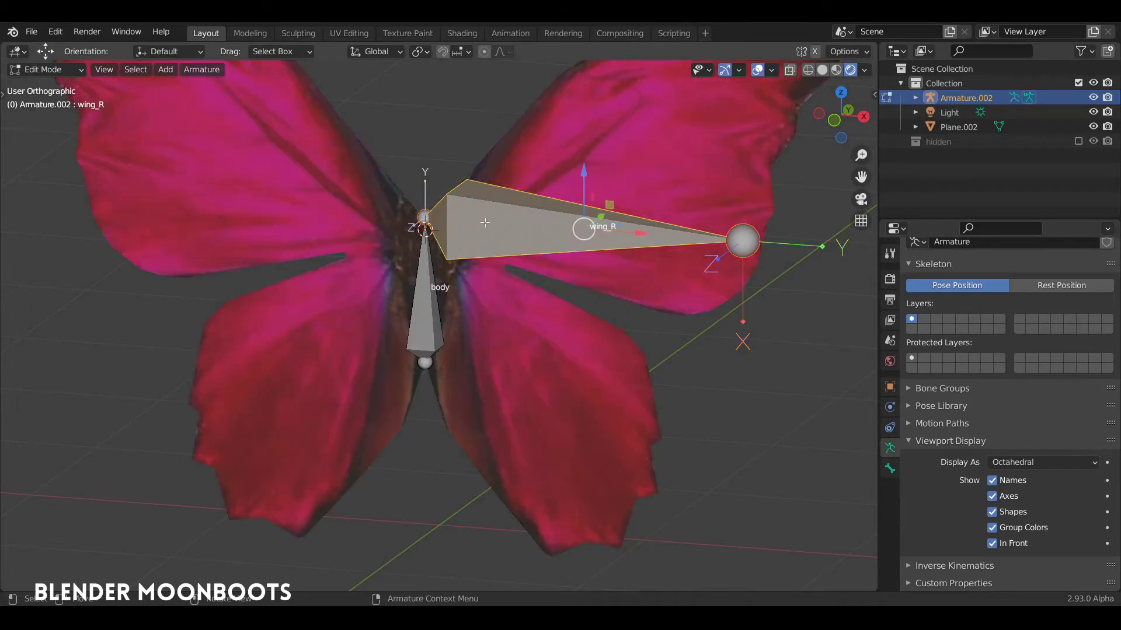
{"action": "middle_click_drag", "start_coordinate": [484, 223], "coordinate": [508, 234]}
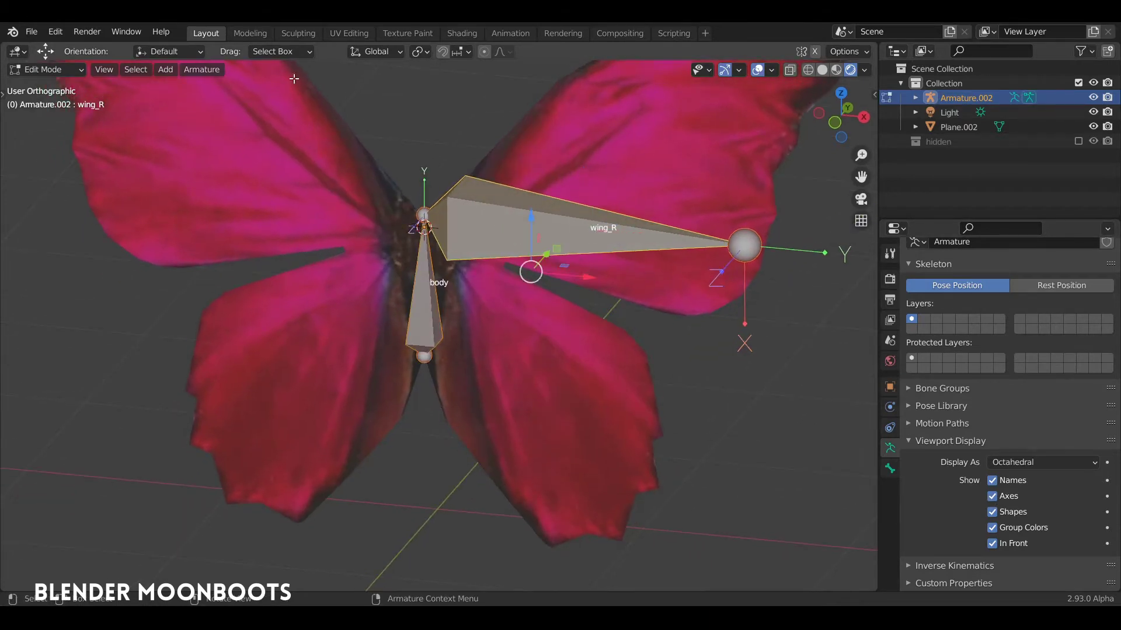
{"action": "left_click", "coordinate": [205, 70]}
{"action": "left_click", "coordinate": [458, 216]}
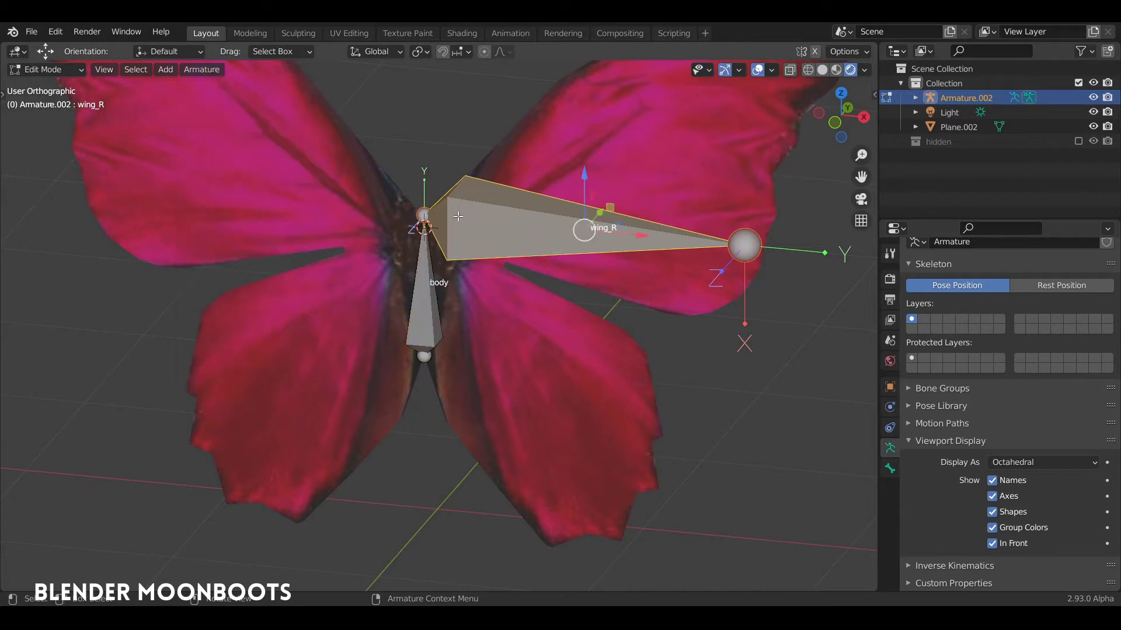
{"action": "left_click", "coordinate": [208, 72]}
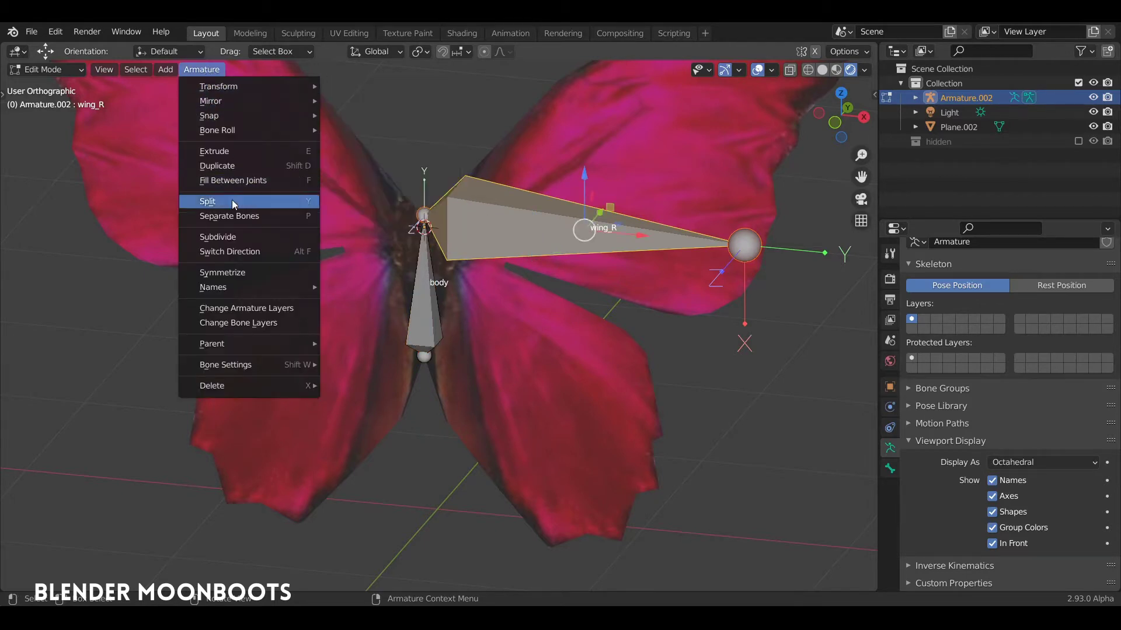
{"action": "left_click", "coordinate": [237, 273]}
{"action": "mouse_move", "coordinate": [356, 245]}
{"action": "middle_mouse_down"}
{"action": "mouse_move", "coordinate": [393, 242]}
{"action": "mouse_move", "coordinate": [345, 243]}
{"action": "mouse_move", "coordinate": [354, 253]}
{"action": "middle_mouse_up"}
{"action": "scroll", "coordinate": [421, 244], "scroll_direction": "up", "scroll_amount": 2}
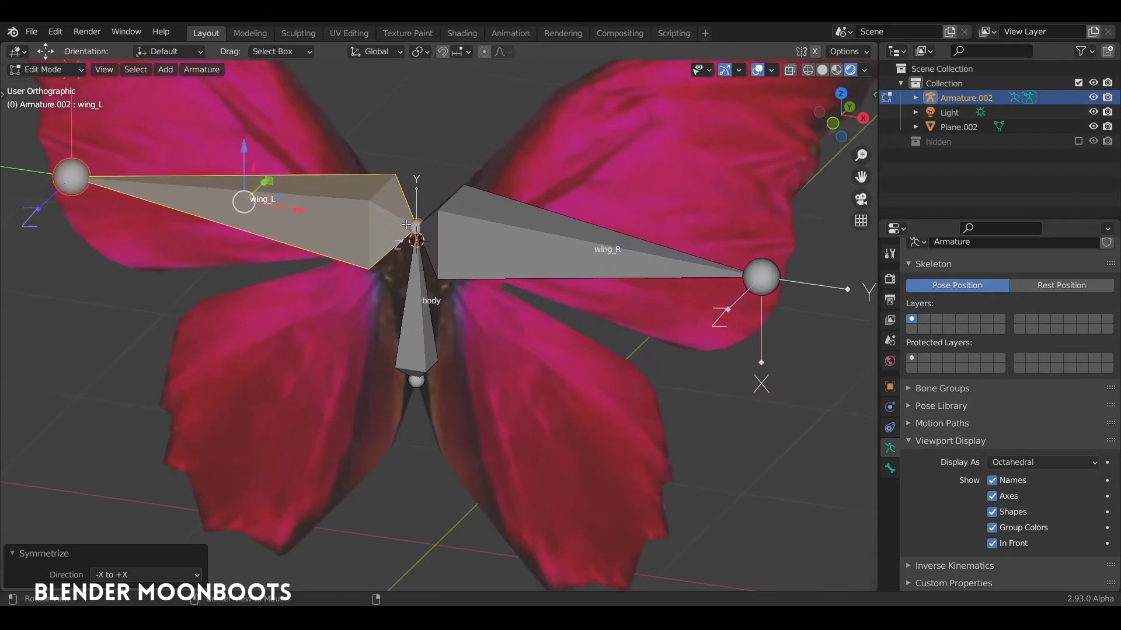
{"action": "middle_click_drag", "start_coordinate": [490, 228], "coordinate": [479, 258], "text": "shift"}
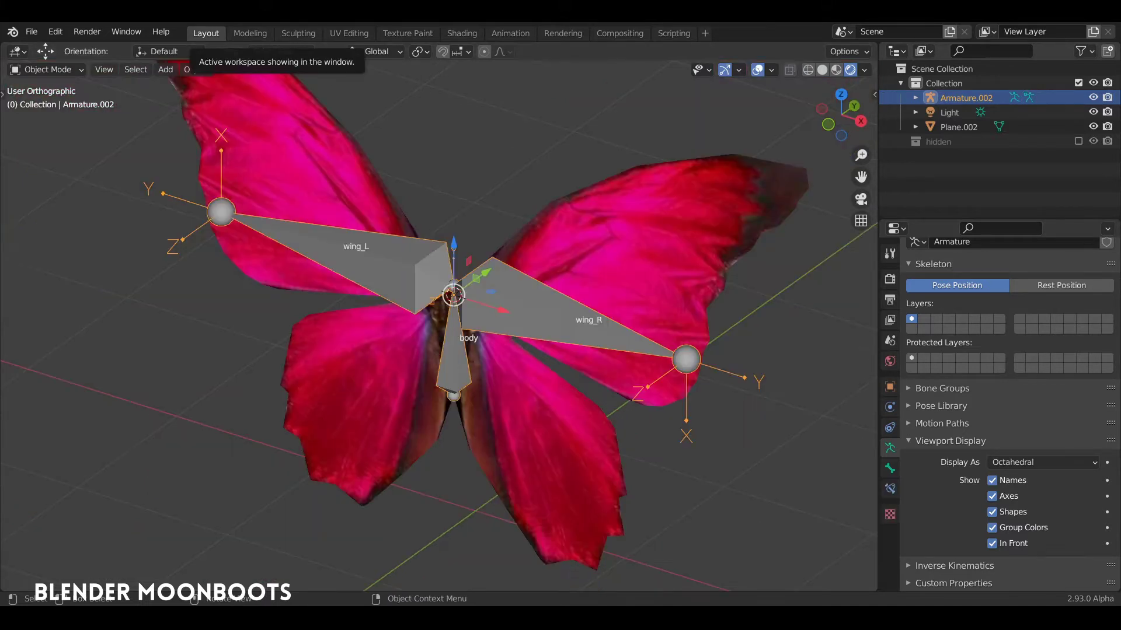
Switch the armature to Pose Mode and add a Limit Rotation bone constraint to wing_R
{"action": "left_click", "coordinate": [484, 275]}
{"action": "middle_click_drag", "start_coordinate": [480, 286], "coordinate": [545, 272]}
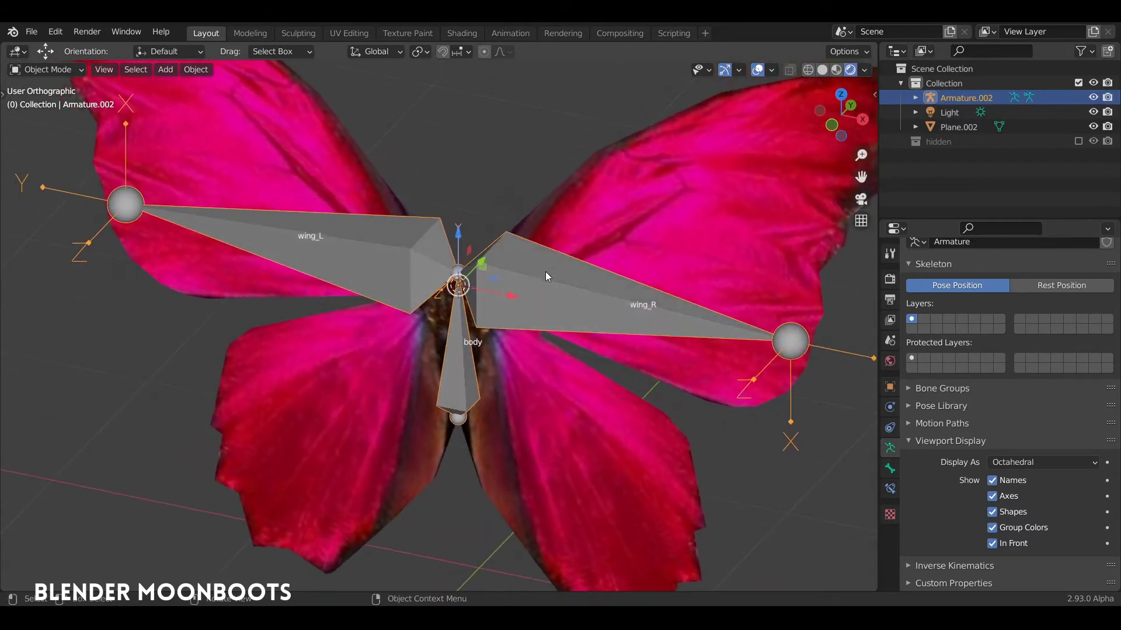
{"action": "key", "text": "ctrl+Tab"}
{"action": "left_click", "coordinate": [517, 285]}
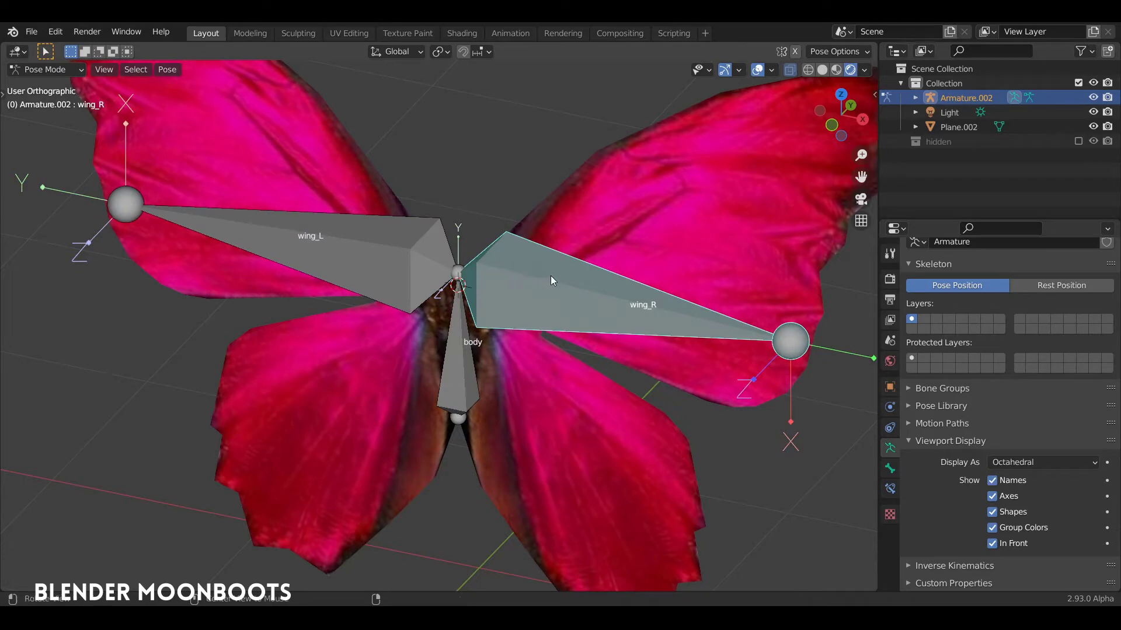
{"action": "middle_click_drag", "start_coordinate": [551, 275], "coordinate": [552, 319], "text": "shift"}
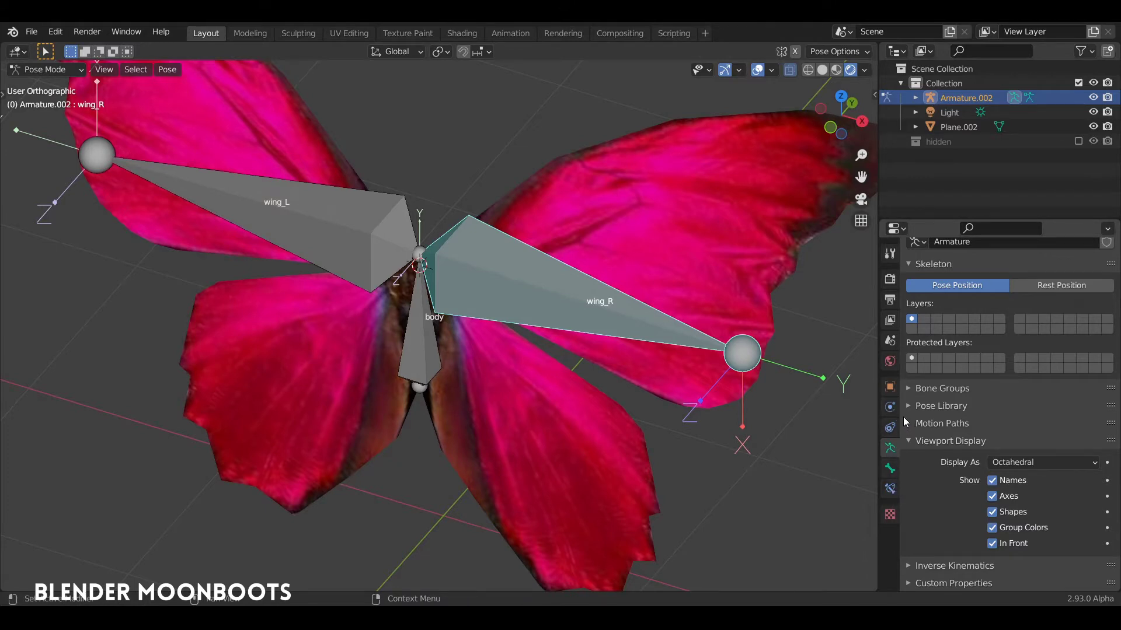
{"action": "left_click", "coordinate": [890, 489]}
{"action": "left_click", "coordinate": [956, 278]}
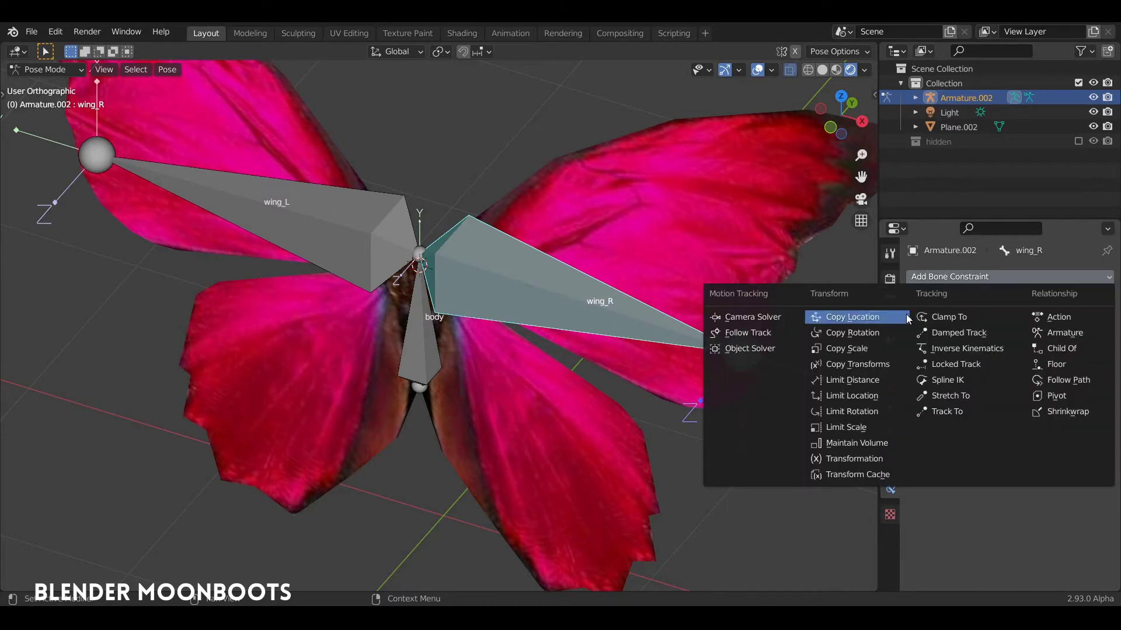
{"action": "left_click", "coordinate": [864, 412]}
Enable the X, Y and Z limits of wing_R's Limit Rotation constraint and set its owner to Local Space
{"action": "middle_click_drag", "start_coordinate": [659, 354], "coordinate": [635, 400]}
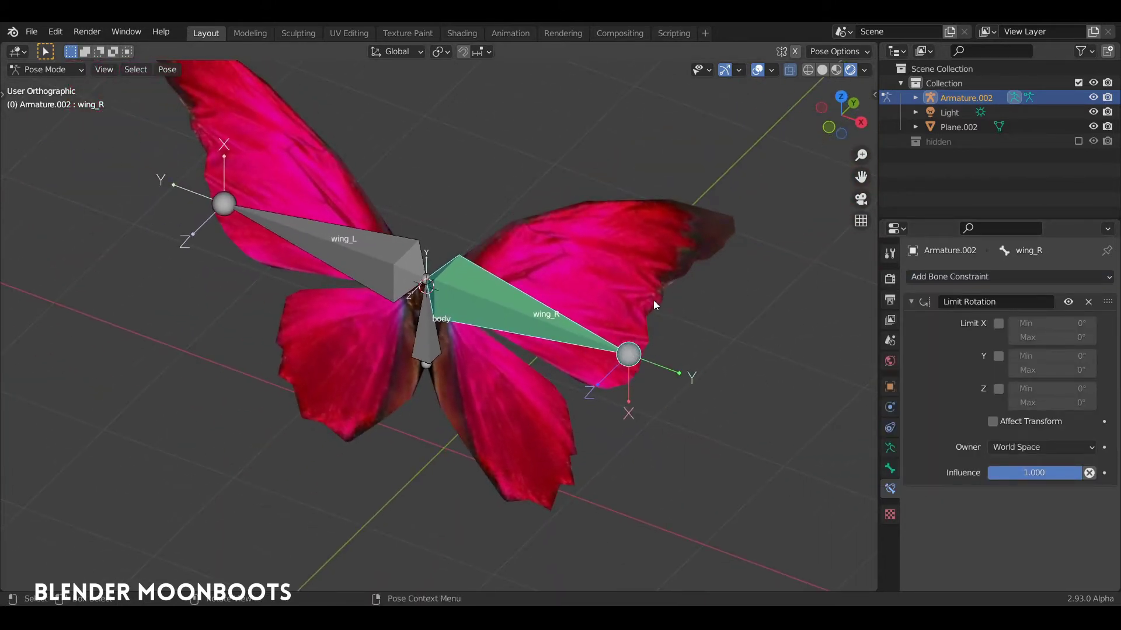
{"action": "middle_click_drag", "start_coordinate": [654, 300], "coordinate": [729, 286]}
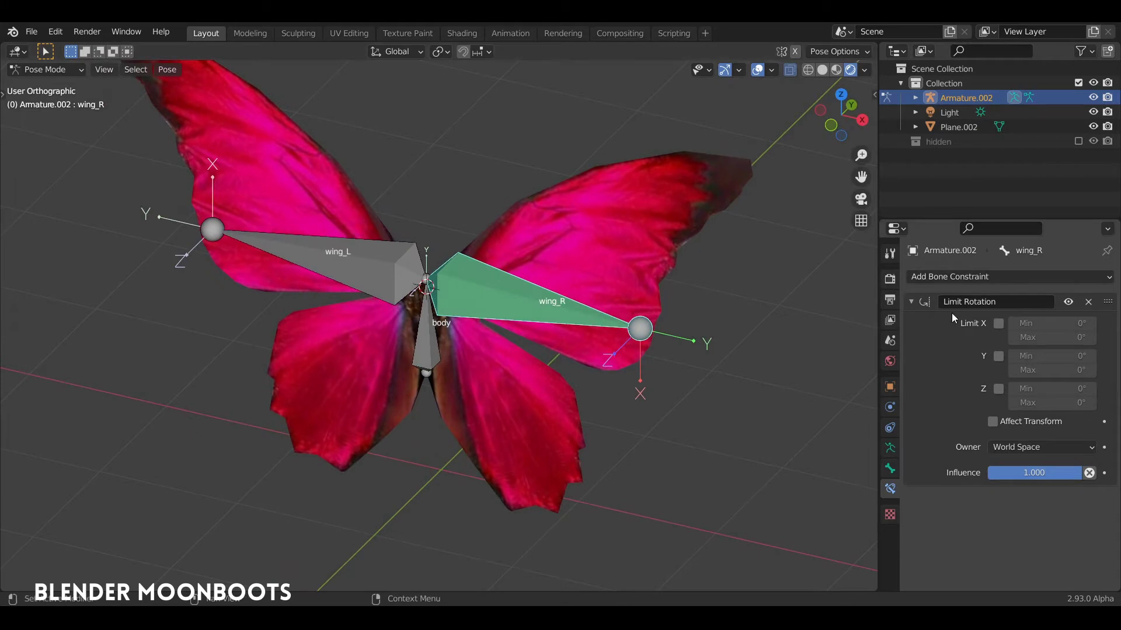
{"action": "left_click", "coordinate": [999, 324]}
{"action": "left_click", "coordinate": [999, 357]}
{"action": "left_click", "coordinate": [999, 389]}
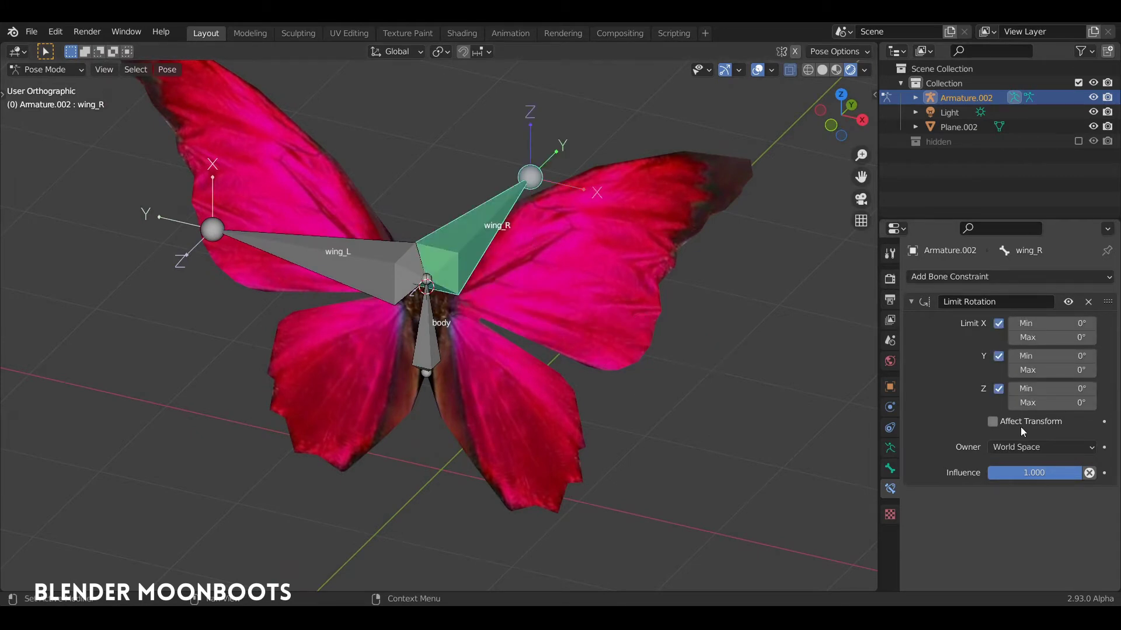
{"action": "left_click", "coordinate": [1021, 448]}
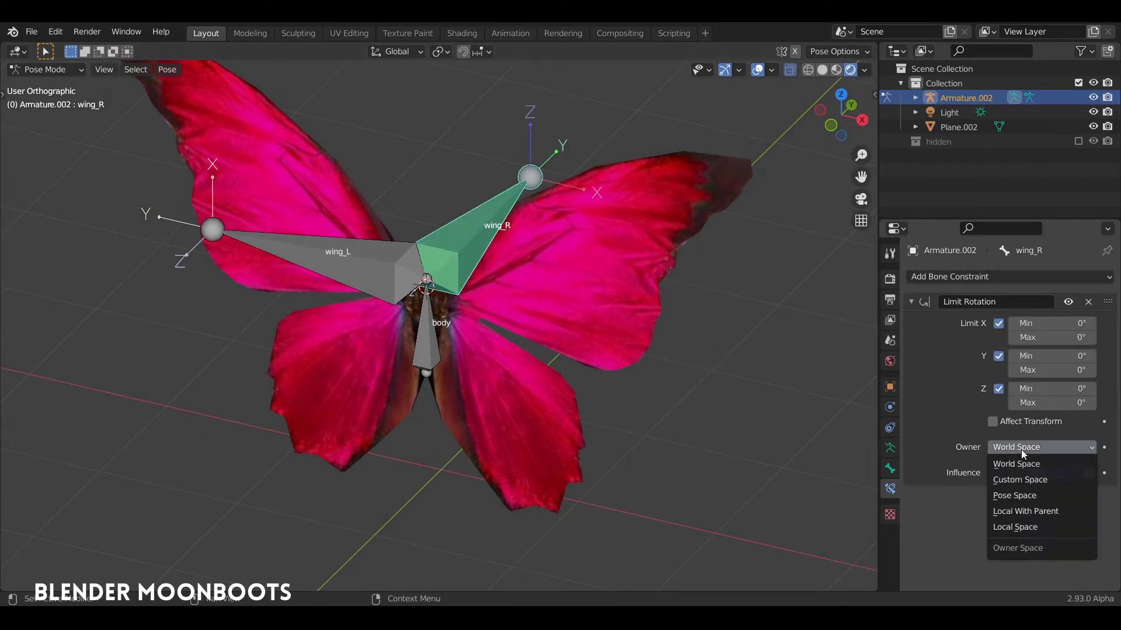
{"action": "left_click", "coordinate": [1032, 527]}
Try rotating the wing_R bone to test its rotation limits, and undo the rotation
{"action": "mouse_move", "coordinate": [660, 362]}
{"action": "middle_mouse_down"}
{"action": "mouse_move", "coordinate": [640, 363]}
{"action": "mouse_move", "coordinate": [646, 349]}
{"action": "middle_mouse_up"}
{"action": "scroll", "coordinate": [646, 349], "scroll_direction": "up", "scroll_amount": 2}
{"action": "key", "text": "r"}
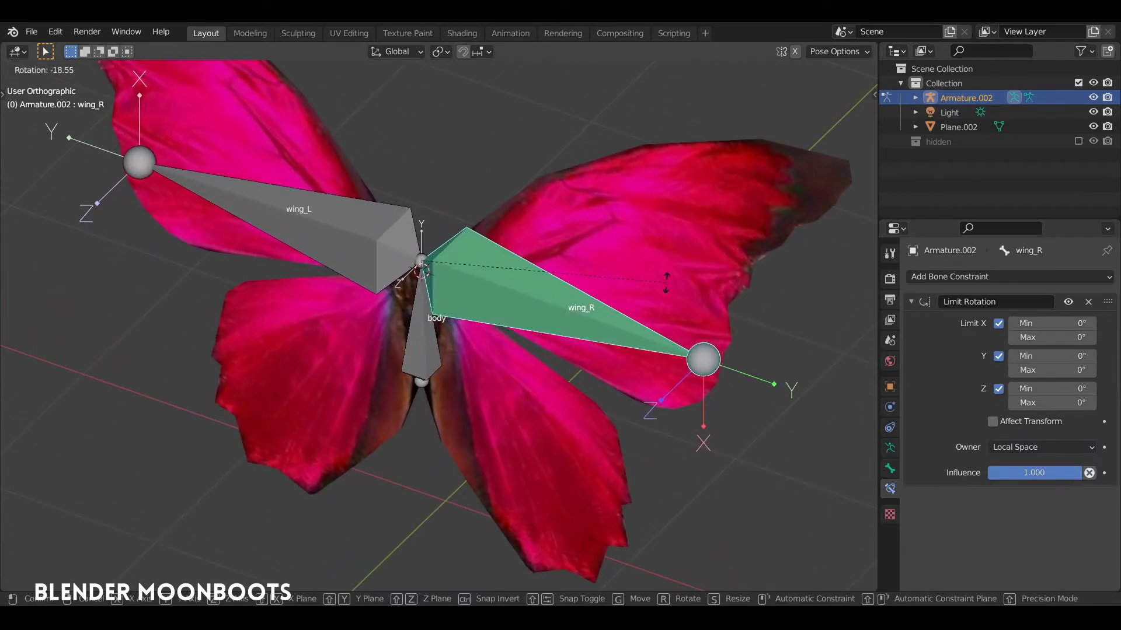
{"action": "left_click", "coordinate": [650, 308]}
{"action": "key", "text": "ctrl+z"}
Set the X limit of wing_R's Limit Rotation constraint to a minimum of -40° and a maximum of 80°
{"action": "middle_click_drag", "start_coordinate": [705, 353], "coordinate": [664, 310]}
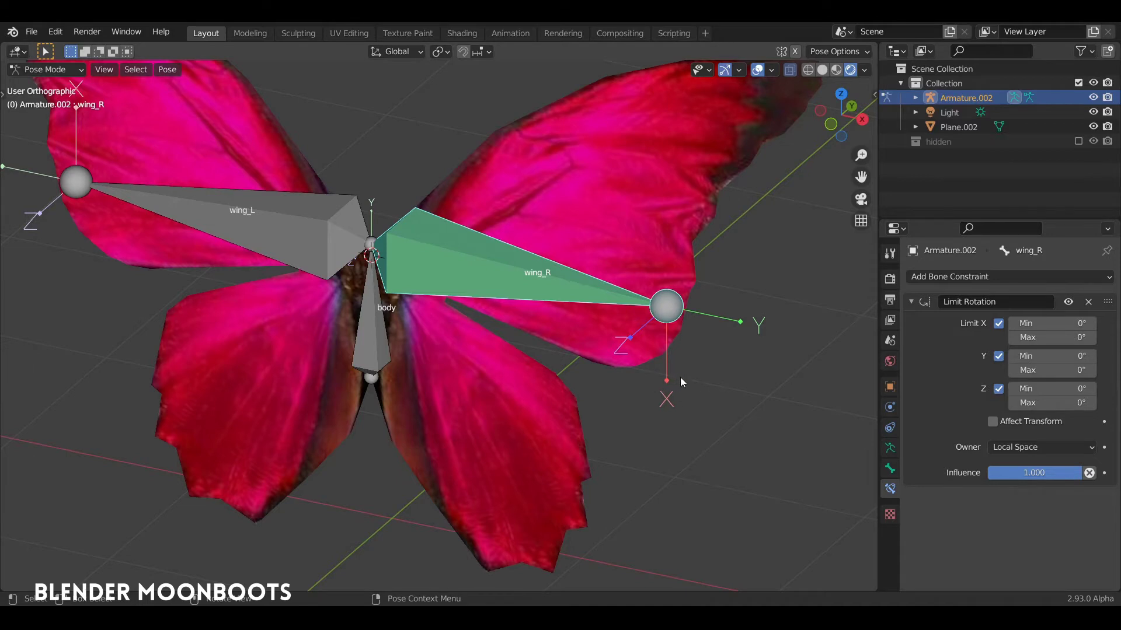
{"action": "middle_click_drag", "start_coordinate": [681, 378], "coordinate": [662, 392]}
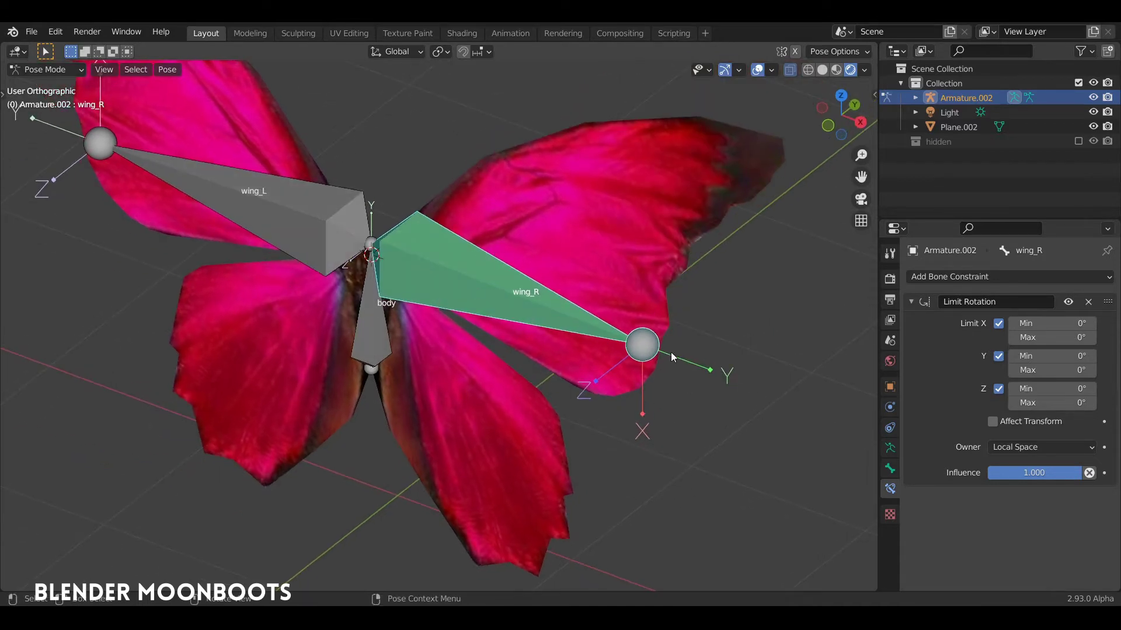
{"action": "left_click", "coordinate": [1040, 323]}
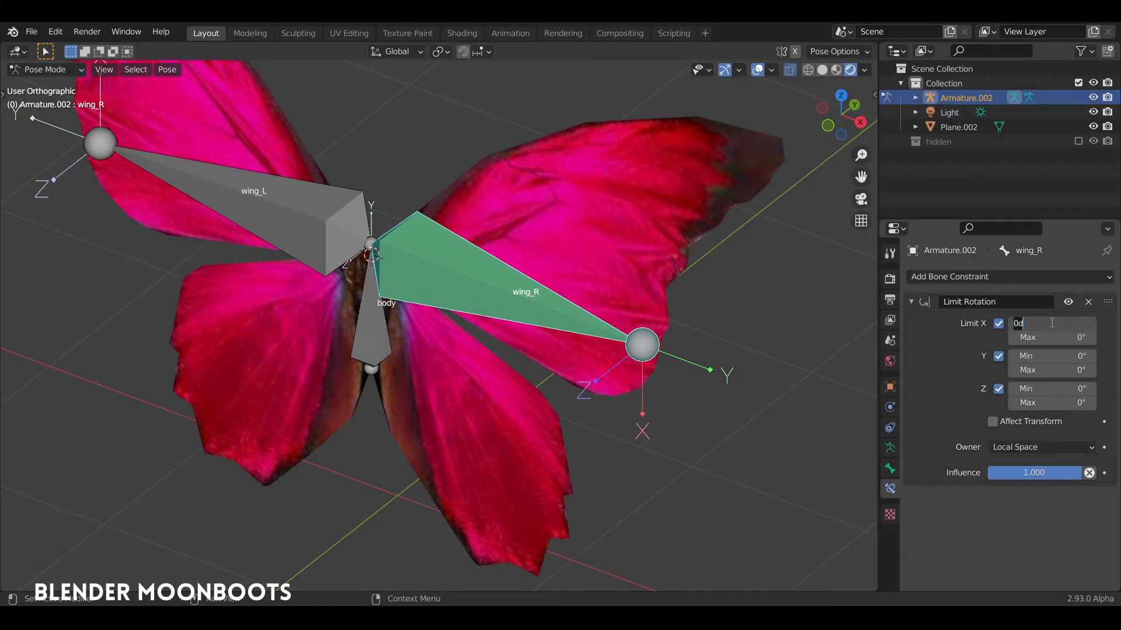
{"action": "key", "text": "BackSpace"}
{"action": "type", "text": "-40"}
{"action": "key", "text": "Tab"}
{"action": "type", "text": "80"}
{"action": "key", "text": "Return"}
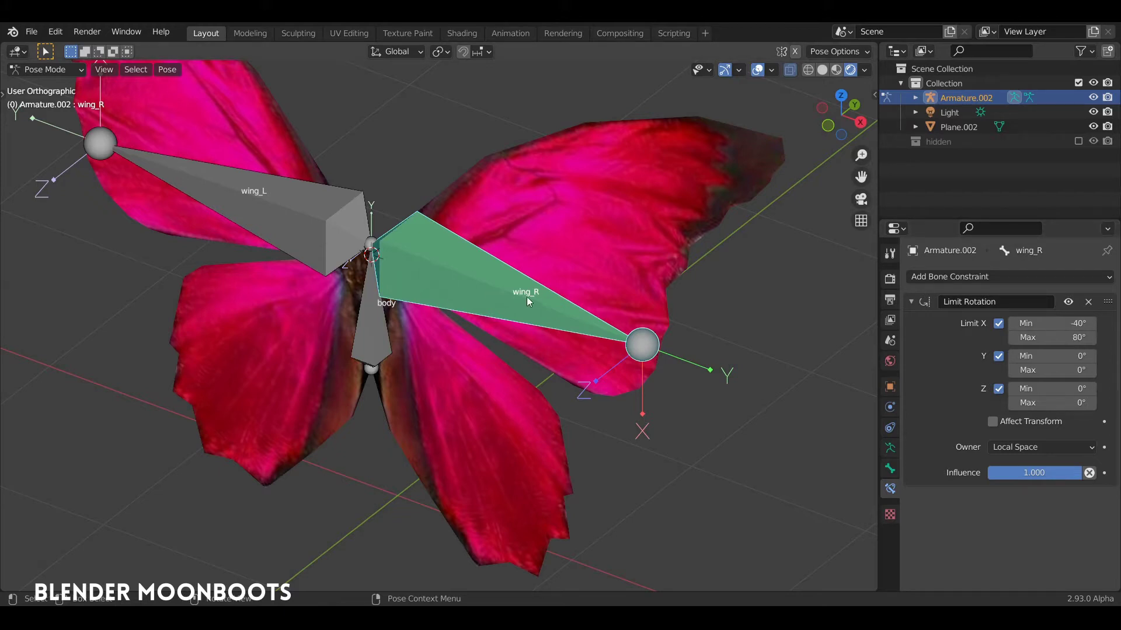
Try rotating the wing_R bone freely to test the range allowed by its X limits
{"action": "key", "text": "r"}
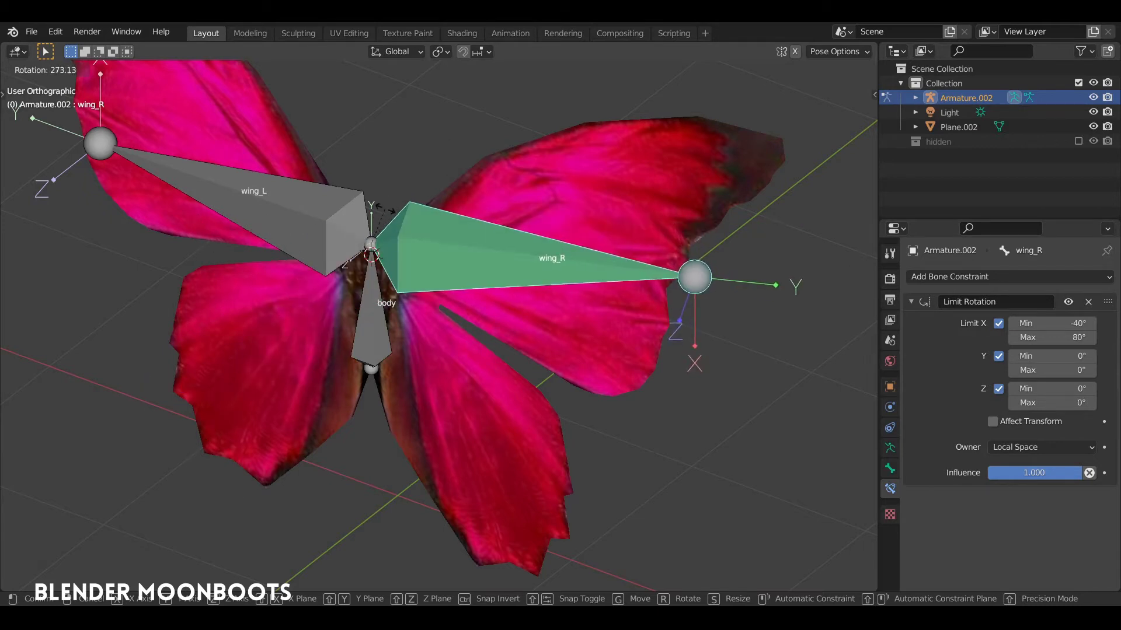
{"action": "left_click", "coordinate": [385, 208]}
{"action": "middle_click_drag", "start_coordinate": [601, 226], "coordinate": [593, 268]}
Set the wing_R bone's rotation mode to XYZ Euler
{"action": "key", "text": "n"}
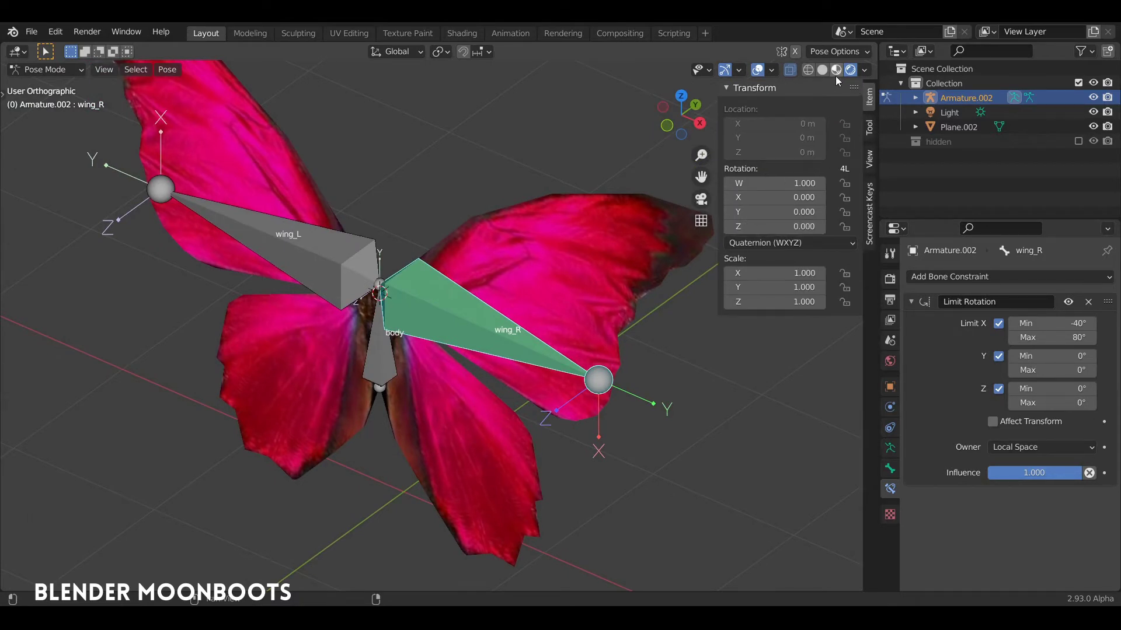
{"action": "left_click", "coordinate": [762, 244]}
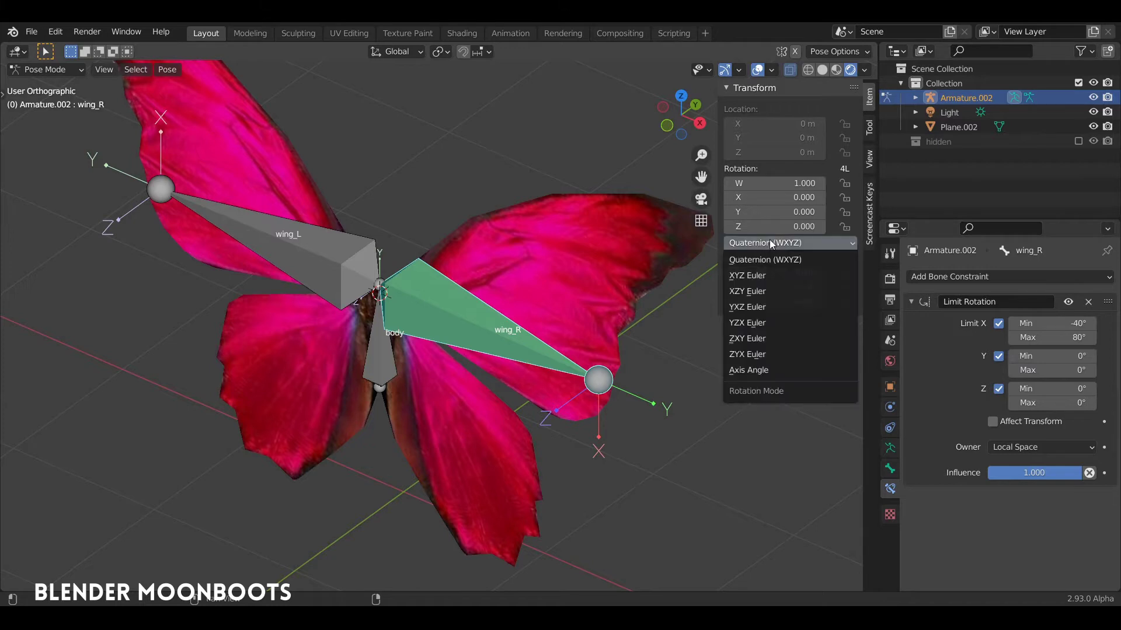
{"action": "left_click", "coordinate": [769, 276]}
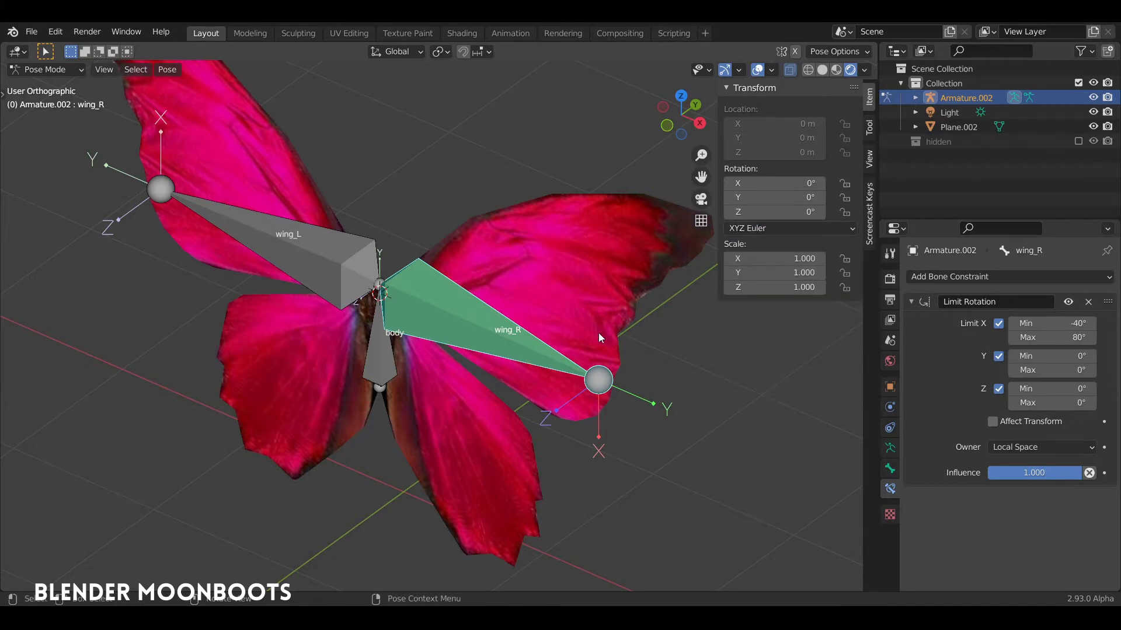
Enable Affect Transform on wing_R's Limit Rotation constraint, keeping the wing_R bone selected
{"action": "middle_click_drag", "start_coordinate": [598, 333], "coordinate": [468, 314]}
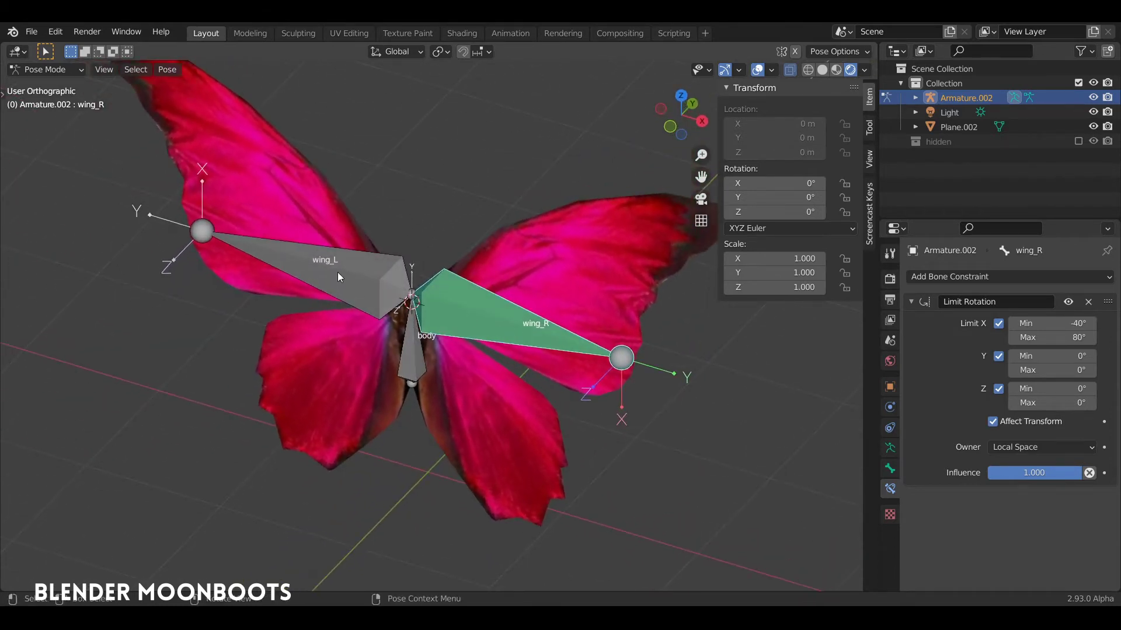
{"action": "left_click", "coordinate": [337, 272]}
{"action": "middle_click_drag", "start_coordinate": [346, 260], "coordinate": [391, 287]}
{"action": "left_click", "coordinate": [461, 308]}
{"action": "mouse_move", "coordinate": [460, 303]}
{"action": "middle_mouse_down"}
{"action": "mouse_move", "coordinate": [464, 282]}
{"action": "mouse_move", "coordinate": [460, 320]}
{"action": "mouse_move", "coordinate": [470, 321]}
{"action": "middle_mouse_up"}
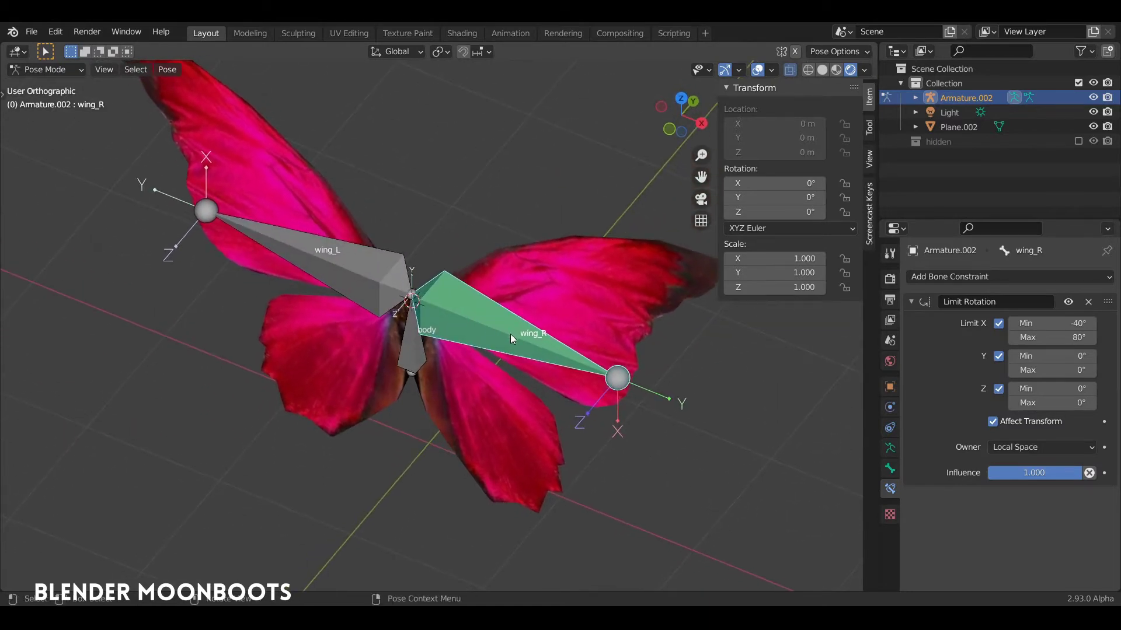
Try rotating the wing_R bone freely to test its limits, and clear the rotation
{"action": "key", "text": "r"}
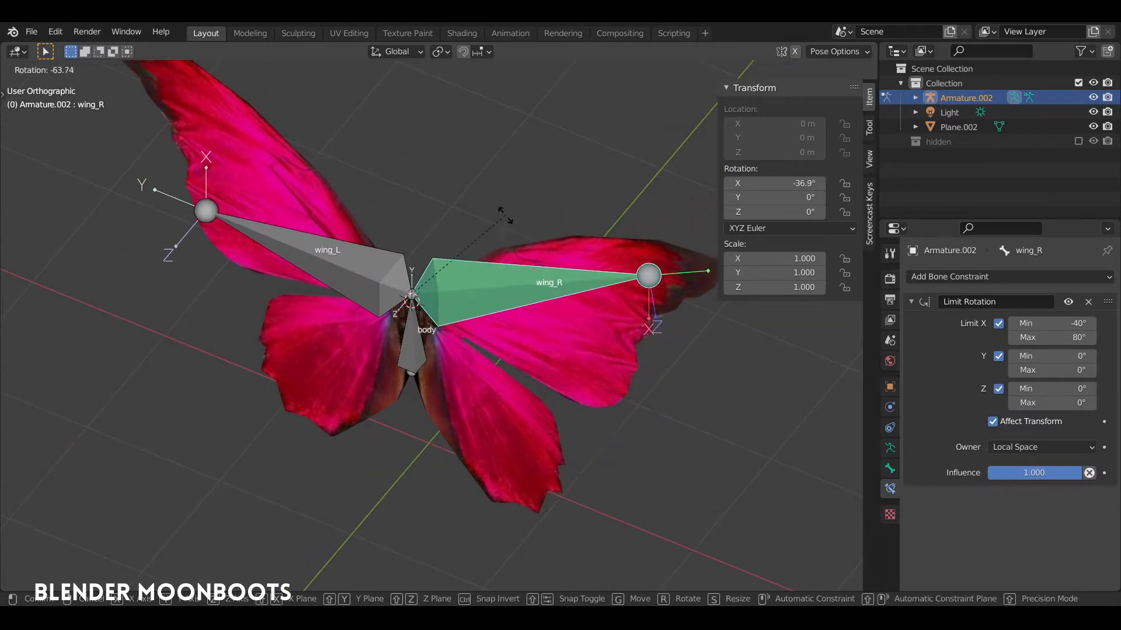
{"action": "key", "text": "Escape"}
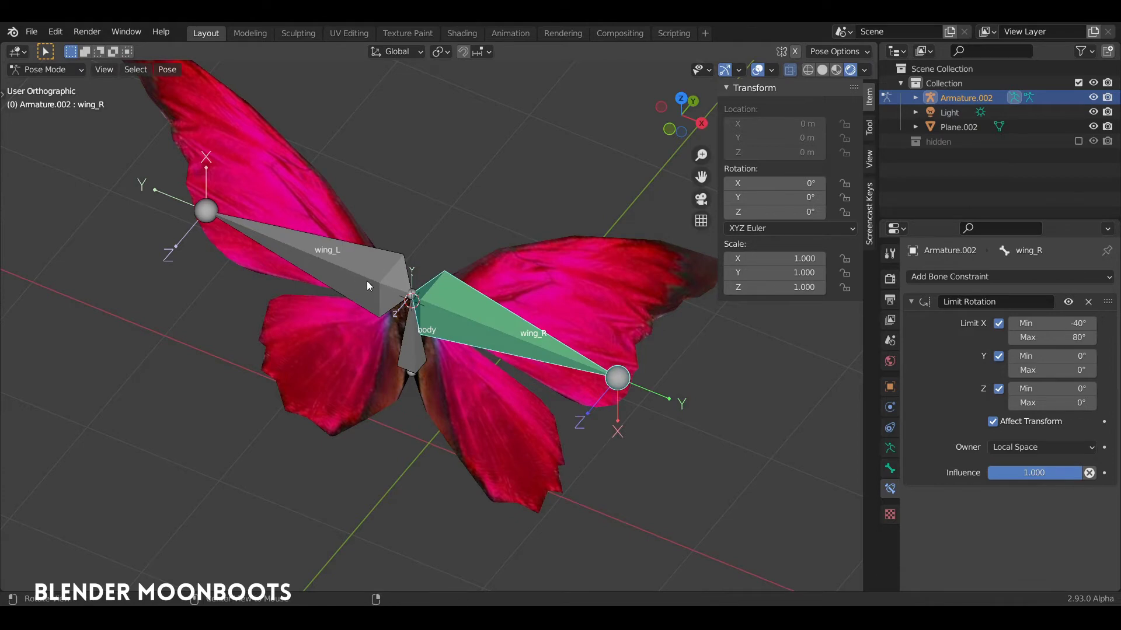
{"action": "middle_click_drag", "start_coordinate": [367, 282], "coordinate": [458, 324]}
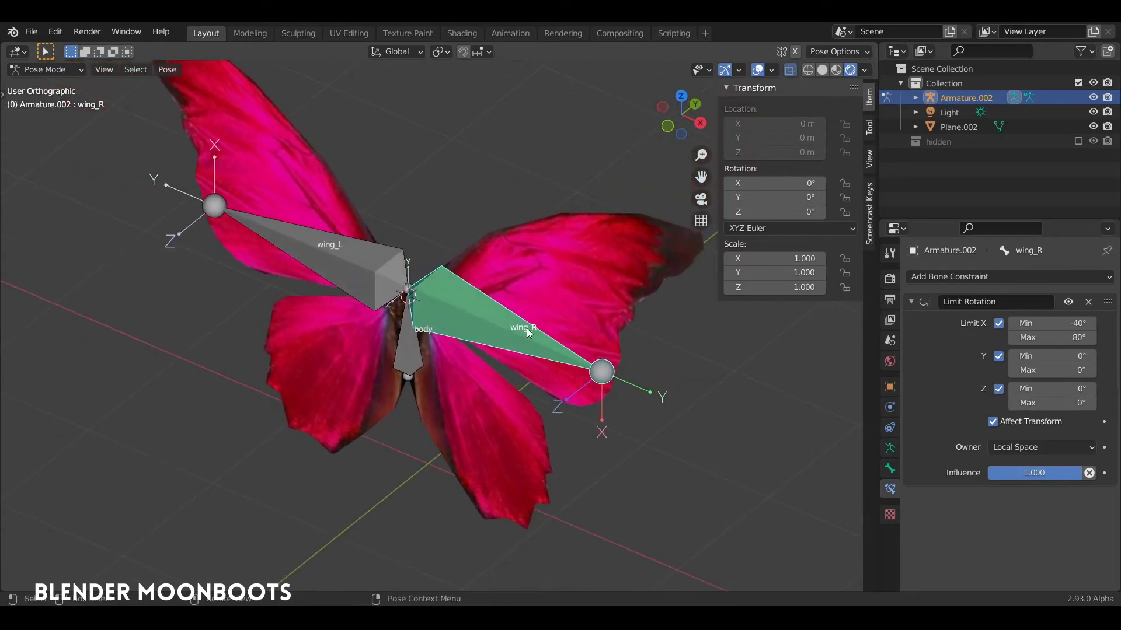
{"action": "key", "text": "r"}
{"action": "left_click", "coordinate": [439, 211]}
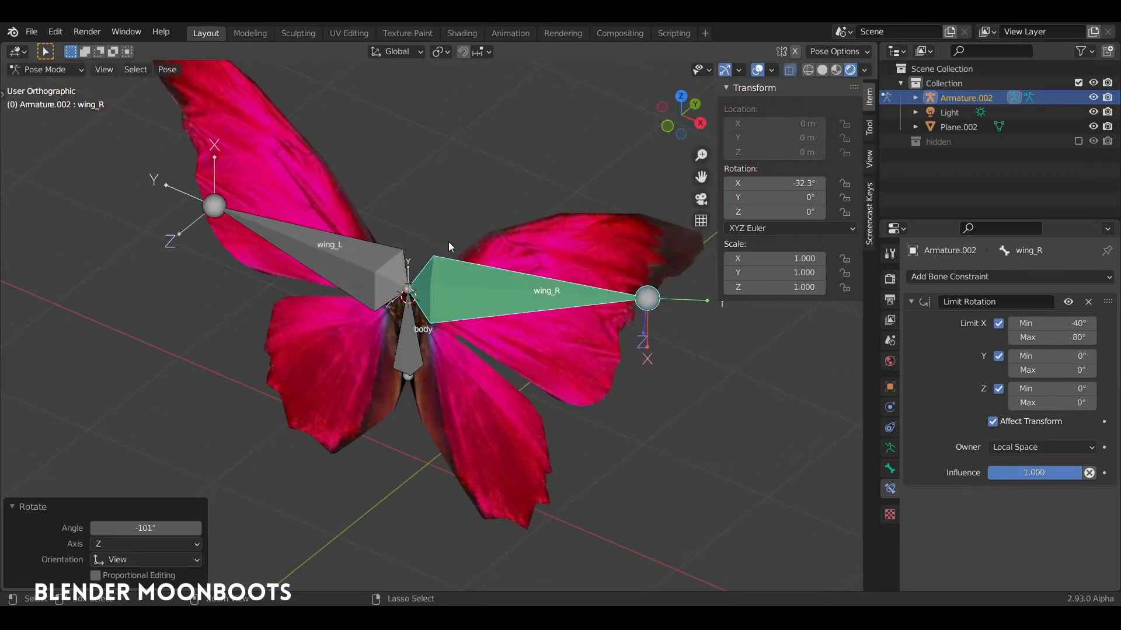
{"action": "key", "text": "alt+r"}
Add a Copy Rotation constraint to the wing_L bone, targeting the wing_R bone of Armature.002
{"action": "middle_click_drag", "start_coordinate": [454, 296], "coordinate": [496, 341]}
{"action": "left_click", "coordinate": [409, 293]}
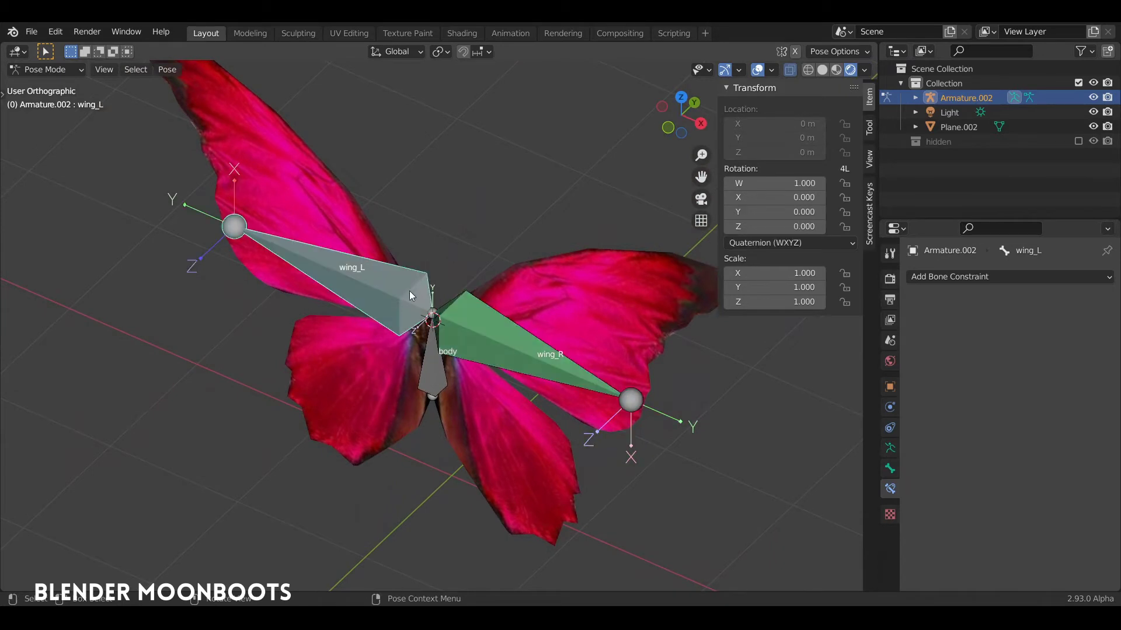
{"action": "left_click", "coordinate": [939, 275]}
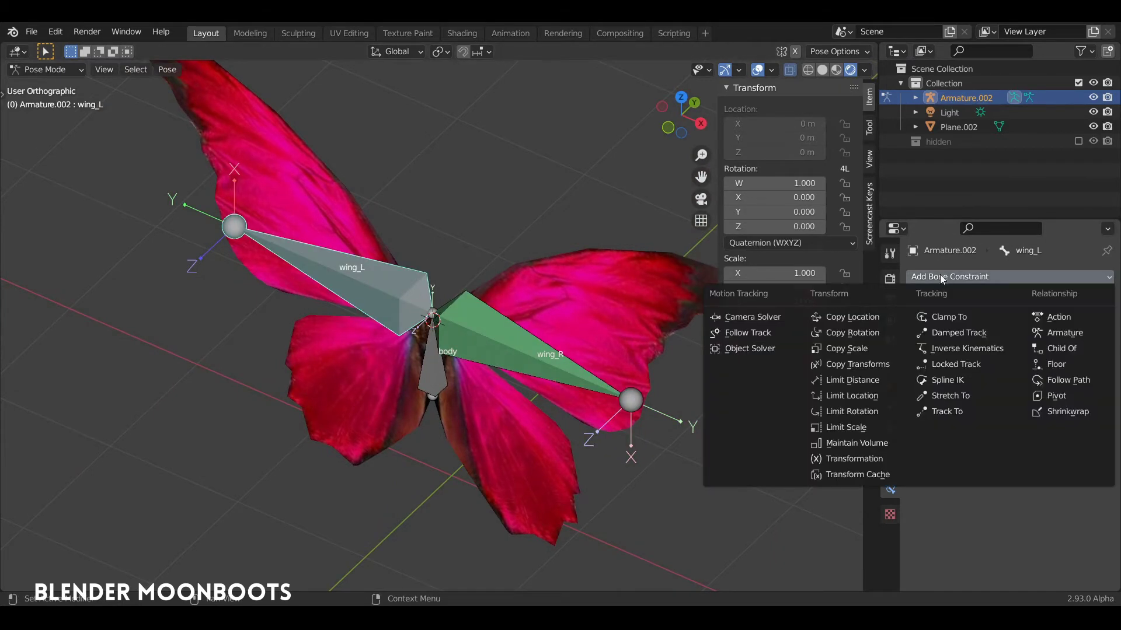
{"action": "left_click", "coordinate": [868, 333]}
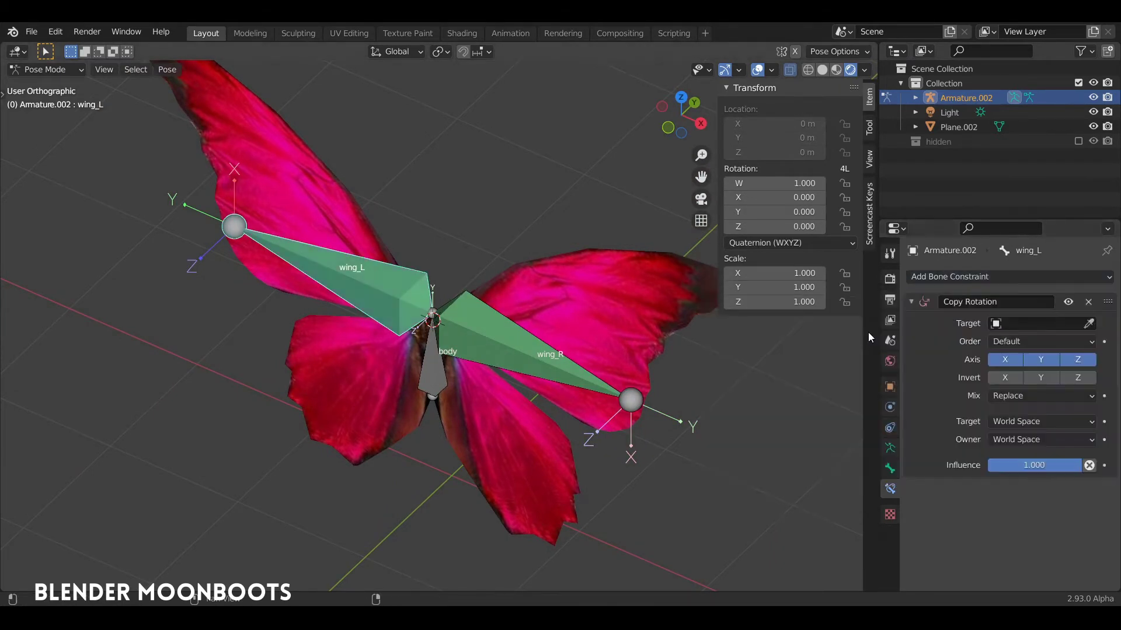
{"action": "left_click", "coordinate": [1089, 323]}
{"action": "left_click", "coordinate": [436, 364]}
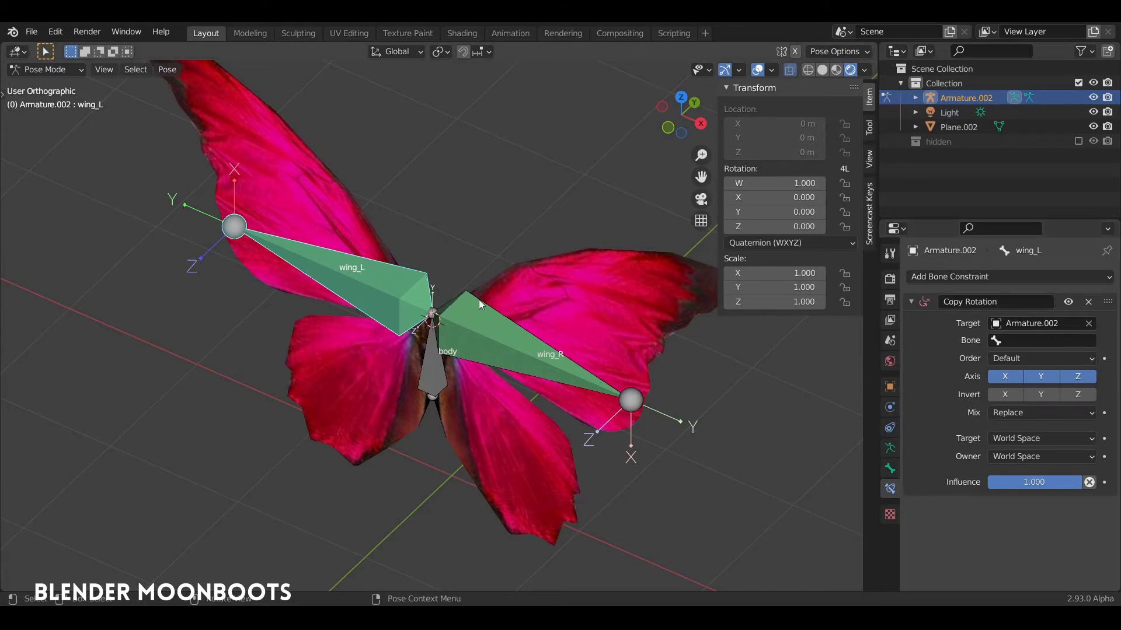
{"action": "left_click", "coordinate": [1011, 340]}
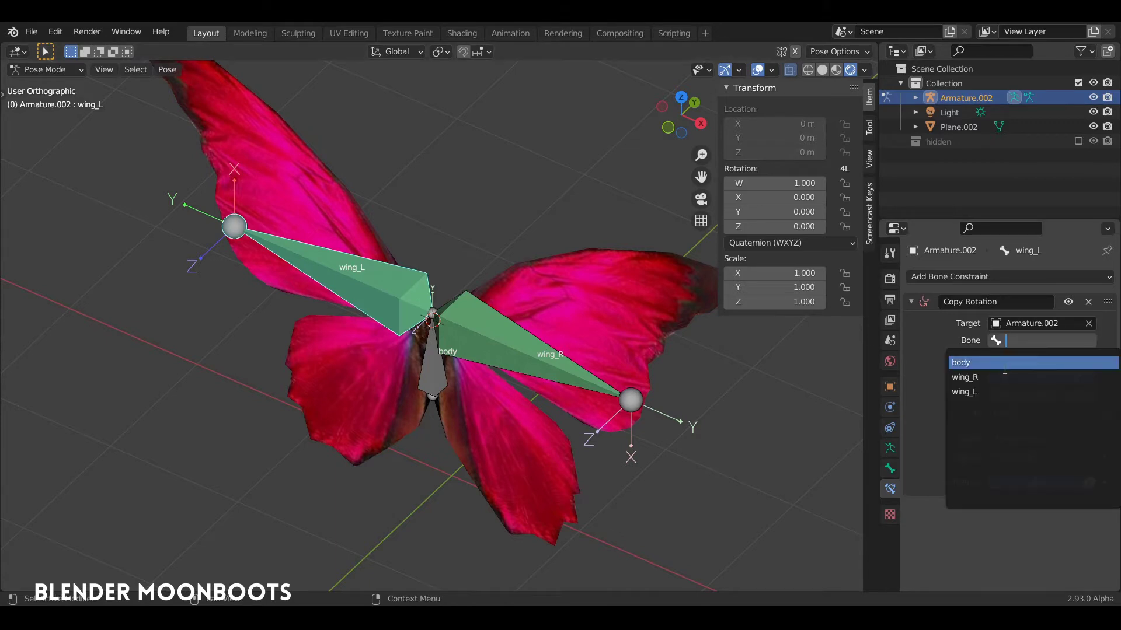
{"action": "left_click", "coordinate": [966, 377]}
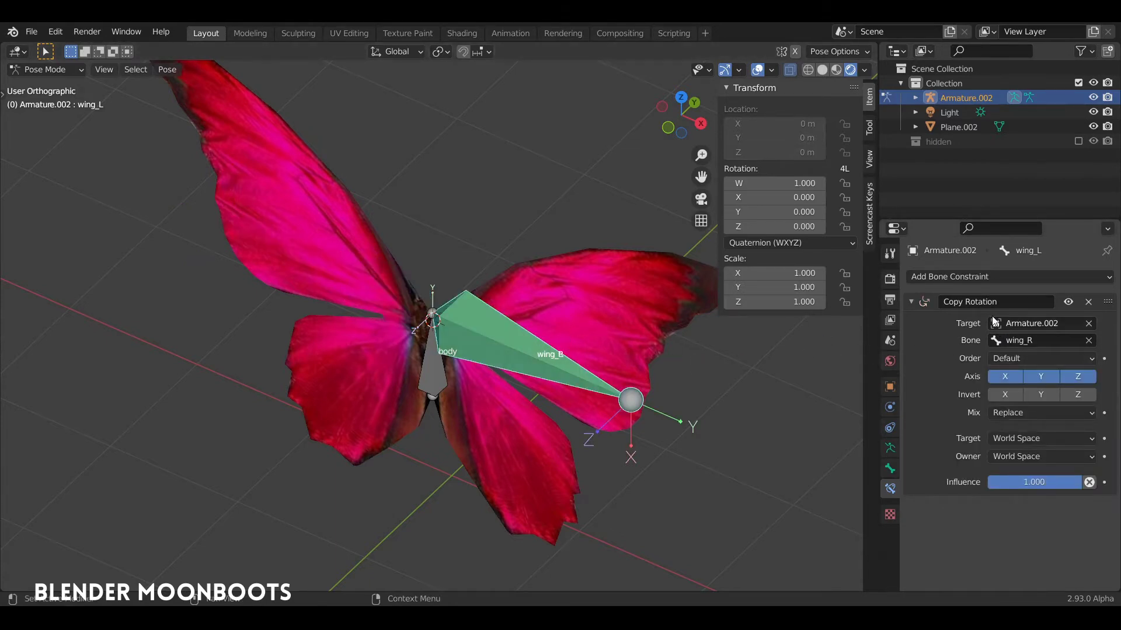
Set both the target and owner of wing_L's Copy Rotation constraint to Local Space
{"action": "left_click", "coordinate": [1027, 439]}
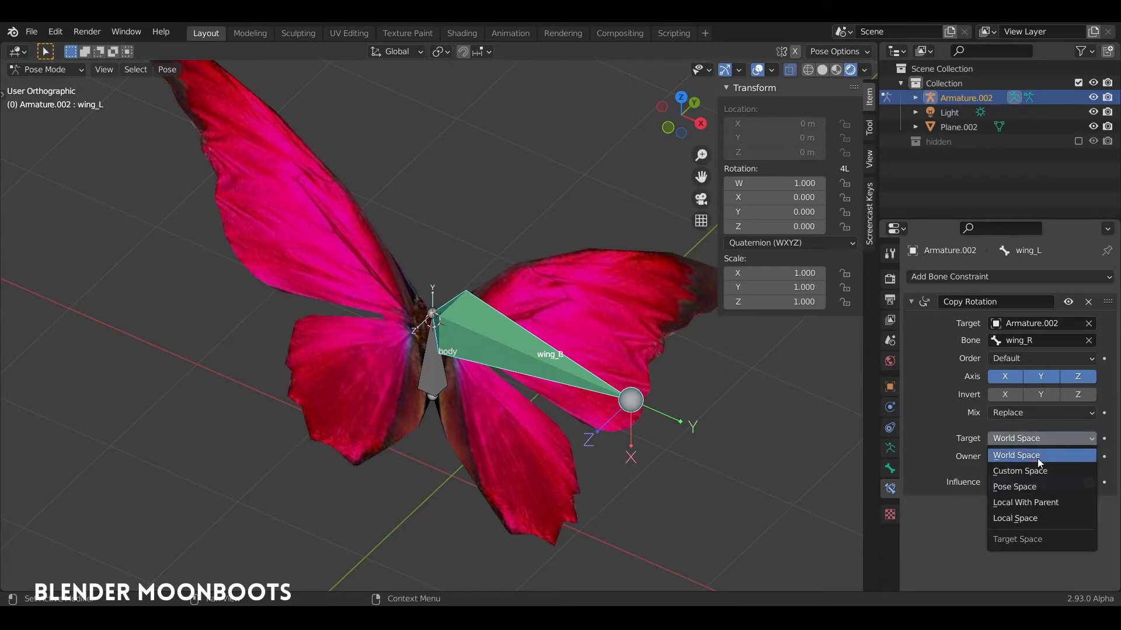
{"action": "left_click", "coordinate": [1036, 519]}
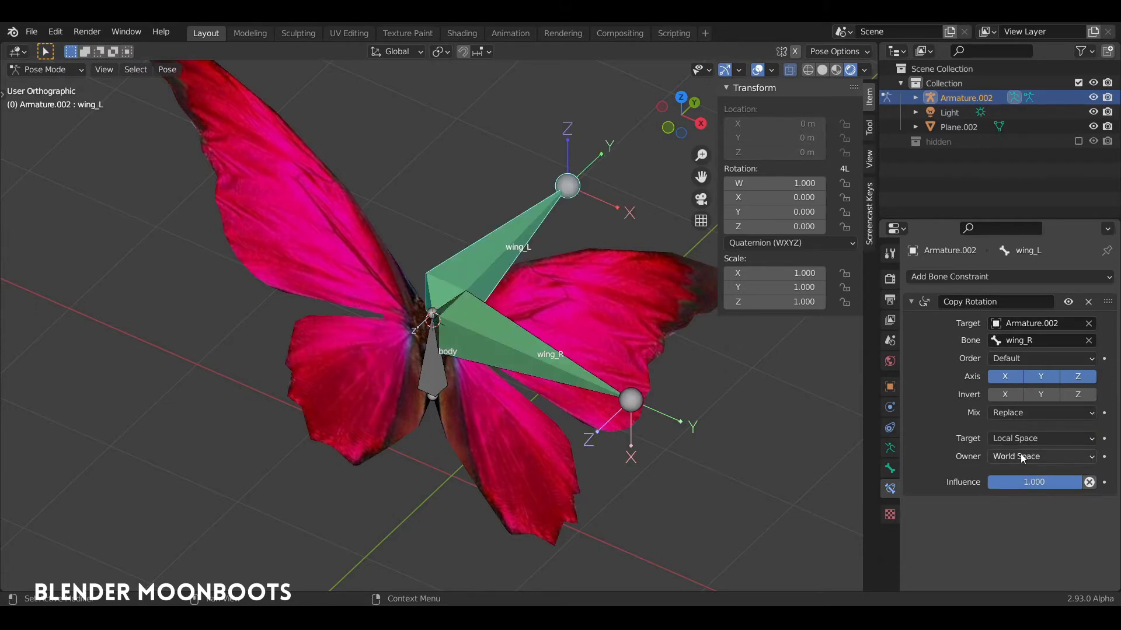
{"action": "left_click", "coordinate": [1021, 455]}
{"action": "left_click", "coordinate": [1031, 536]}
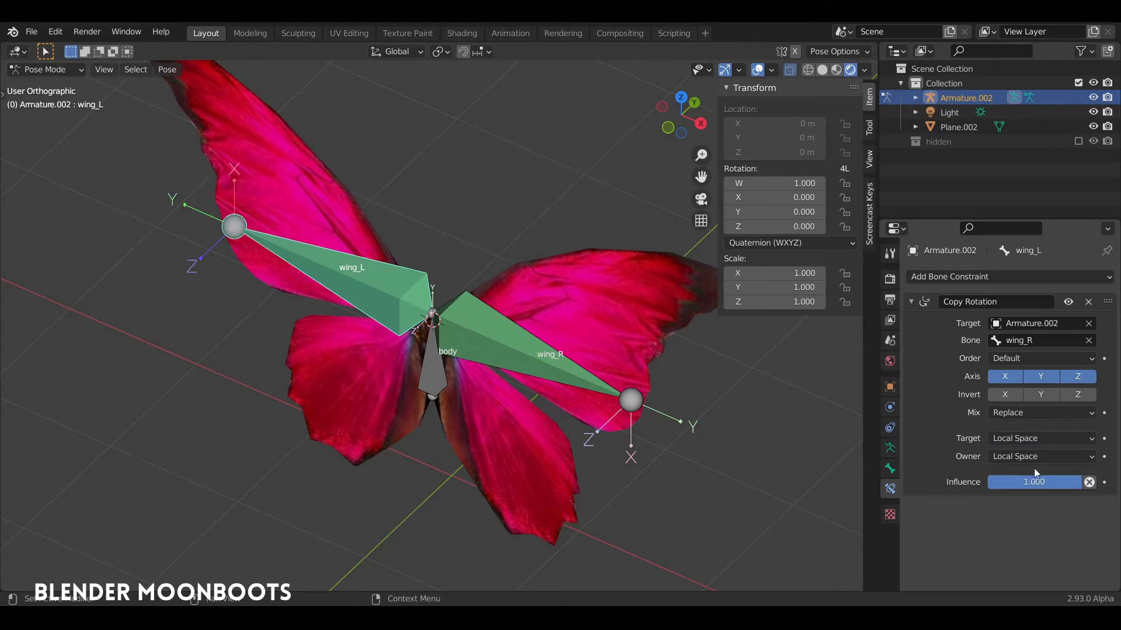
Try rotating the wing_R bone to test whether wing_L copies it, and reset all bones to their rest pose
{"action": "left_click", "coordinate": [520, 351]}
{"action": "key", "text": "r"}
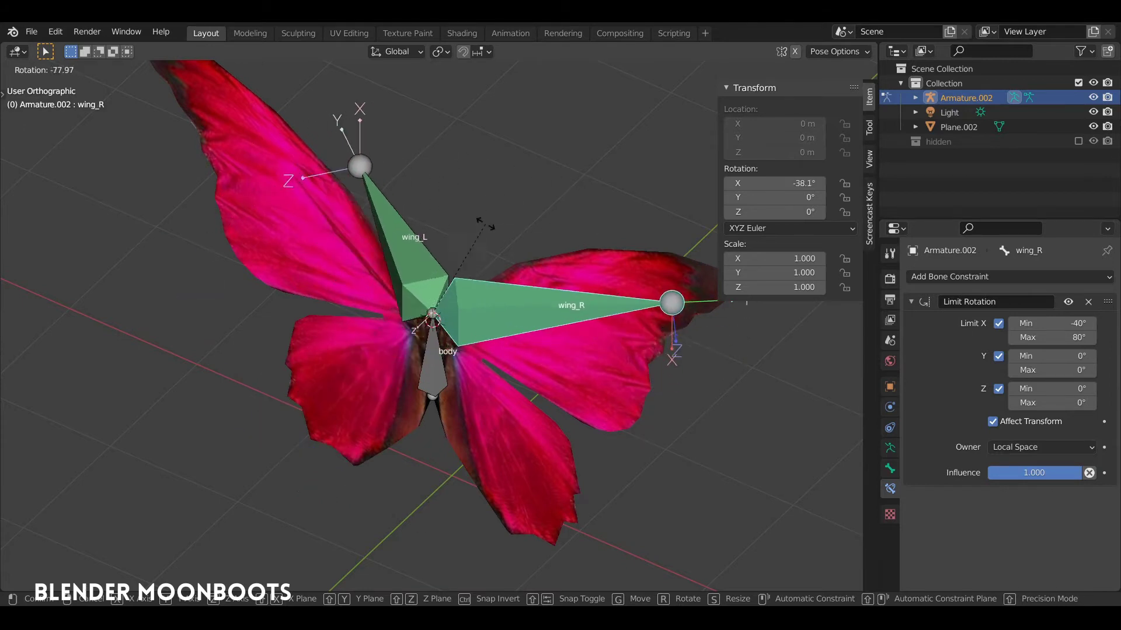
{"action": "left_click", "coordinate": [415, 340]}
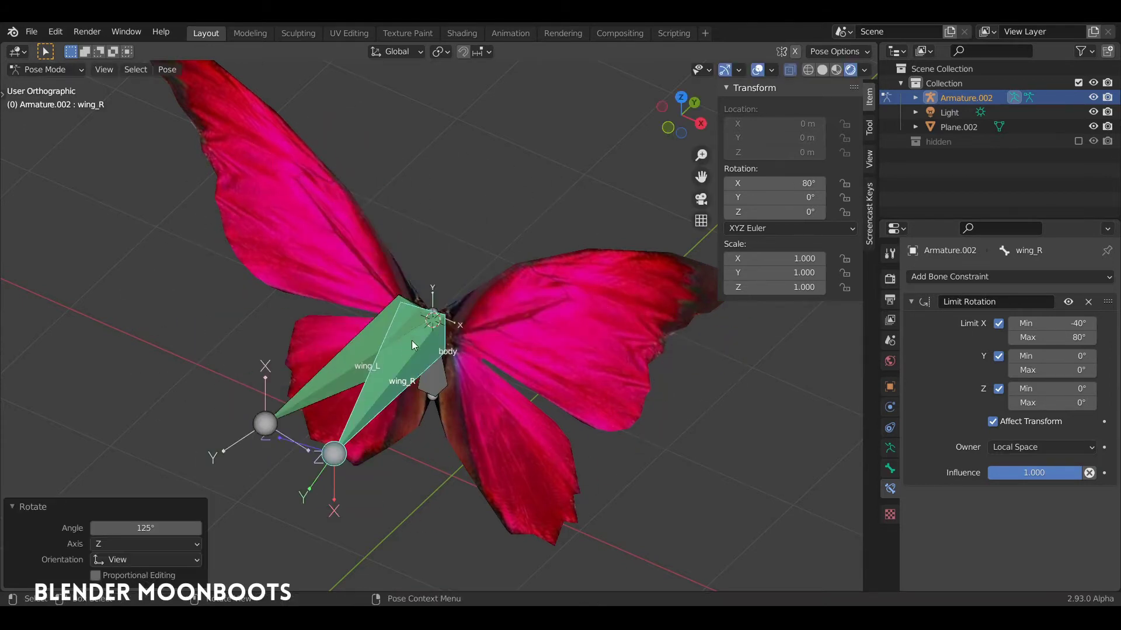
{"action": "left_click", "coordinate": [352, 345]}
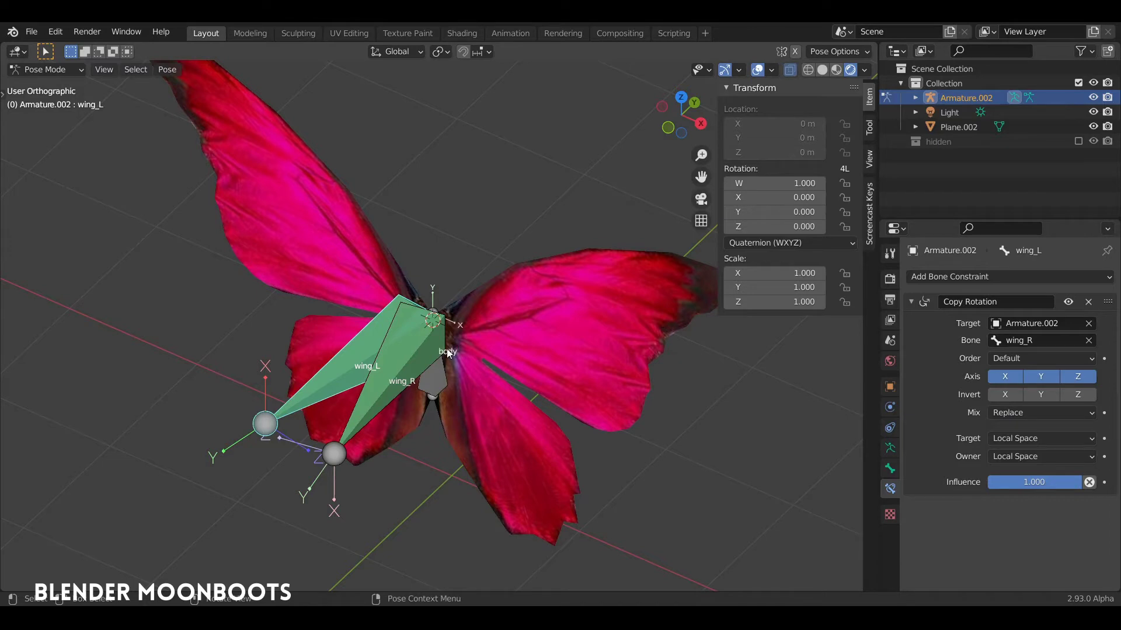
{"action": "key", "text": "a"}
{"action": "middle_click_drag", "start_coordinate": [450, 351], "coordinate": [544, 291]}
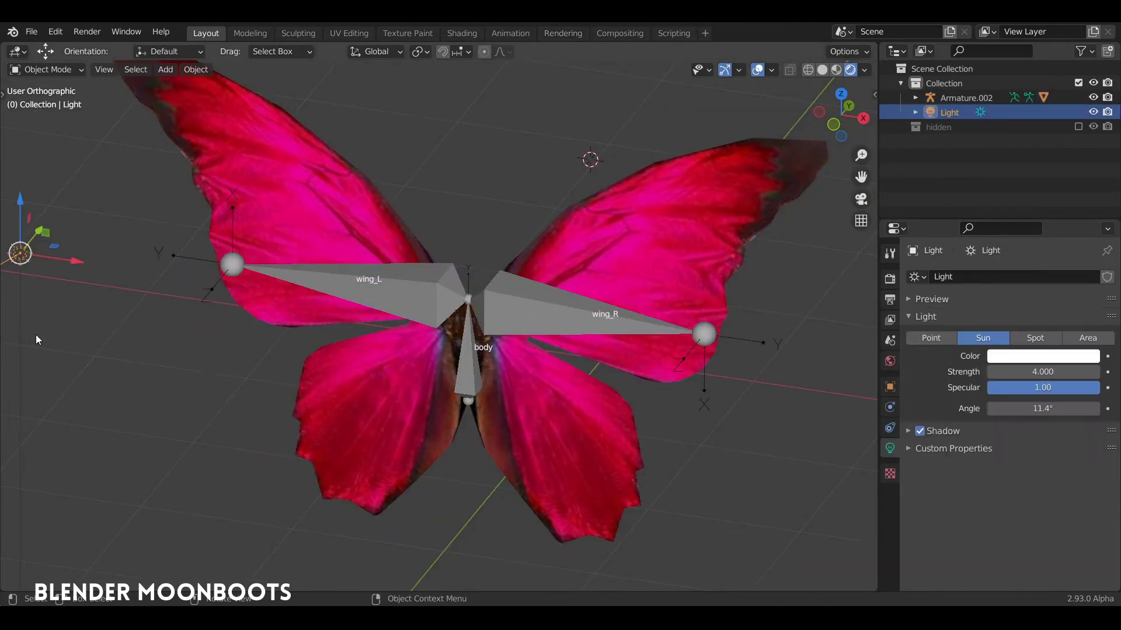
Parent the butterfly mesh to the armature using Armature Deform With Empty Groups
{"action": "middle_click_drag", "start_coordinate": [532, 295], "coordinate": [541, 286]}
{"action": "left_click", "coordinate": [594, 251]}
{"action": "middle_click_drag", "start_coordinate": [594, 251], "coordinate": [584, 310]}
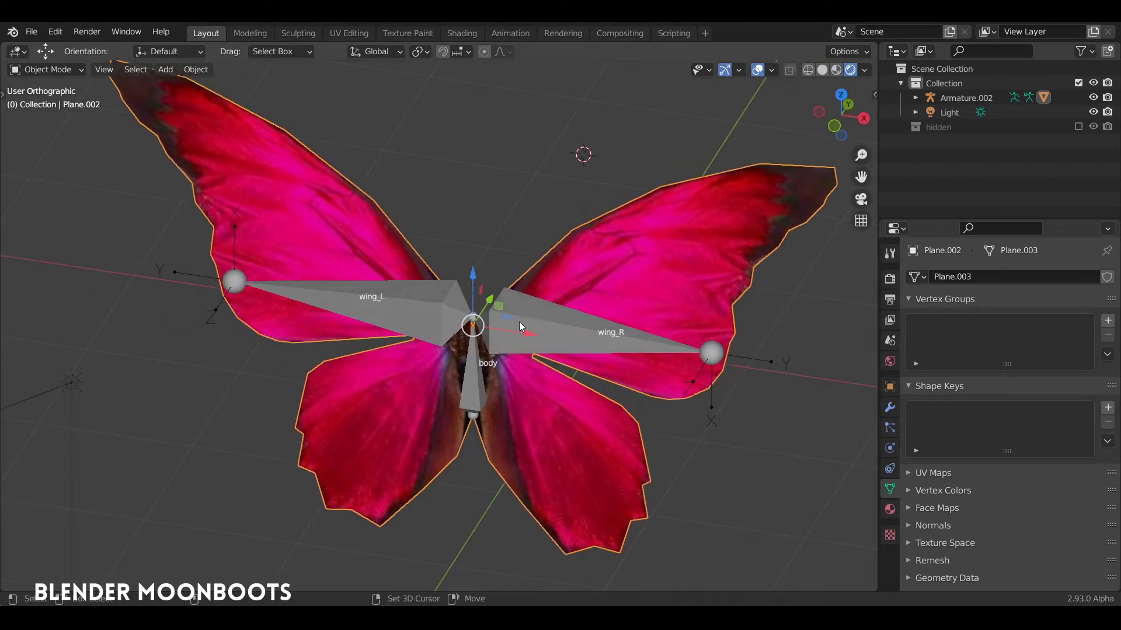
{"action": "left_click", "coordinate": [533, 326], "text": "shift"}
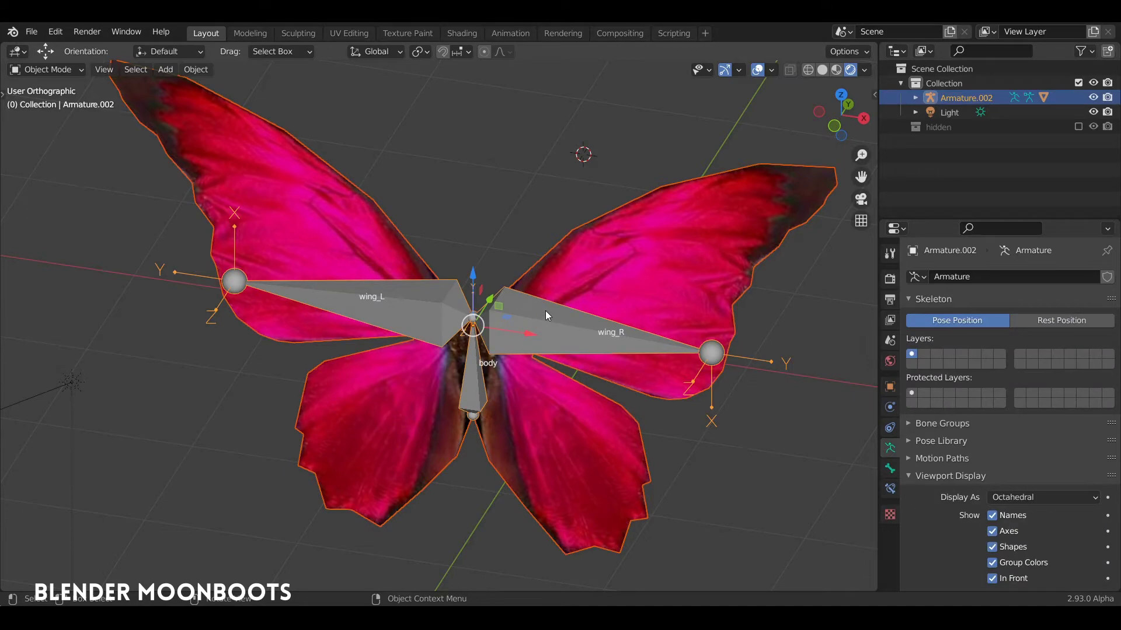
{"action": "key", "text": "ctrl+p"}
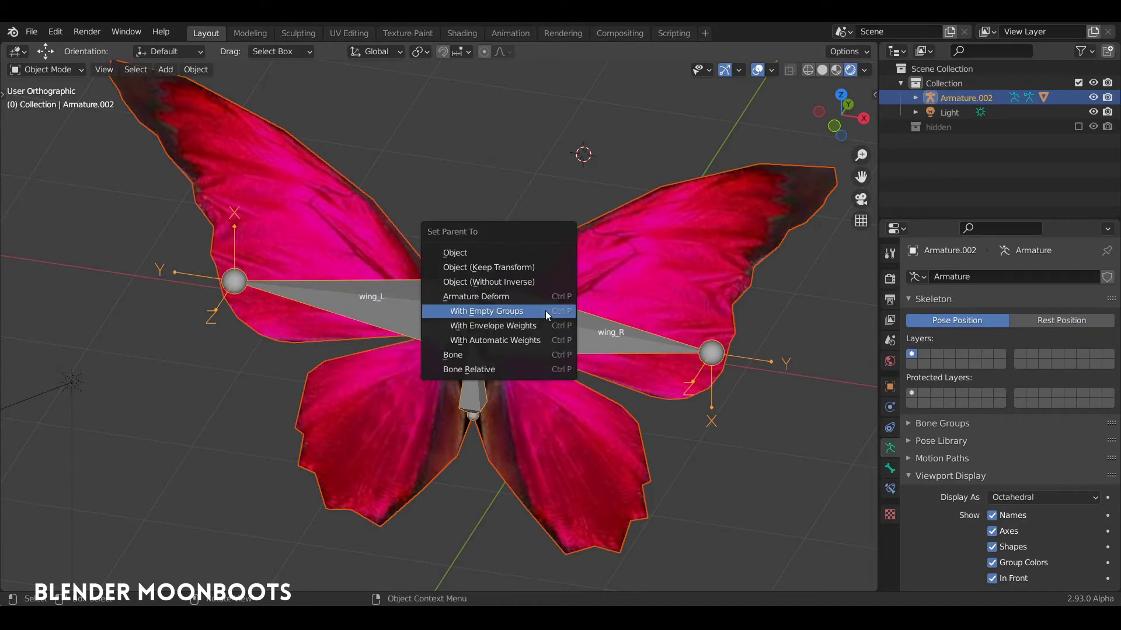
{"action": "left_click", "coordinate": [516, 320]}
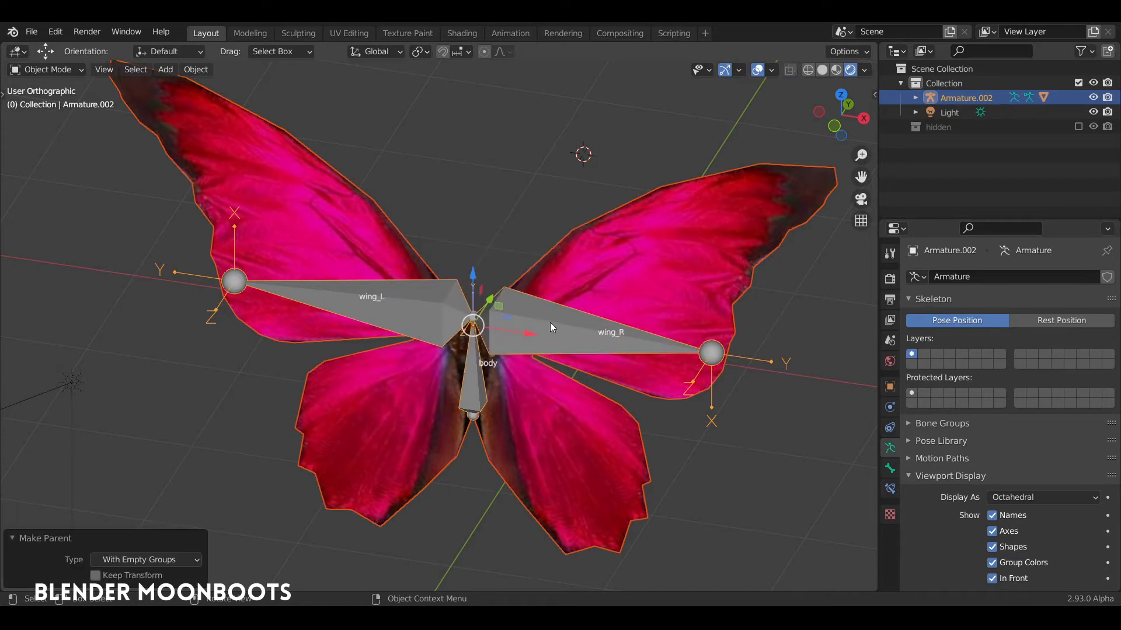
Examine the butterfly mesh's Armature modifier and the vertex groups that correspond to the body and wing bones
{"action": "left_click", "coordinate": [664, 272]}
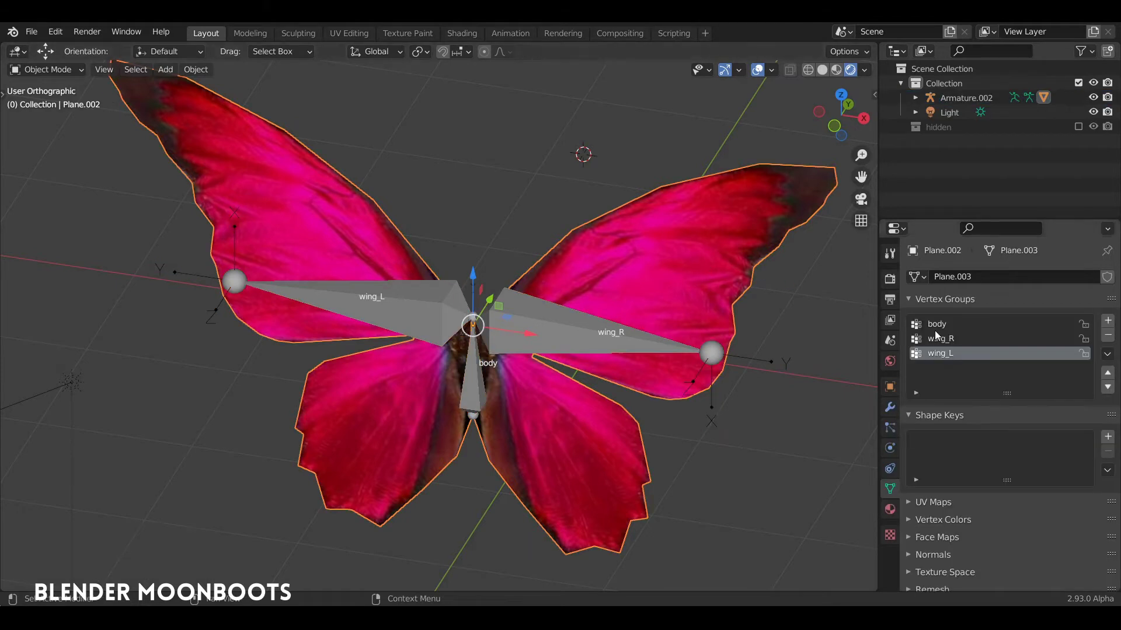
{"action": "left_click", "coordinate": [889, 407]}
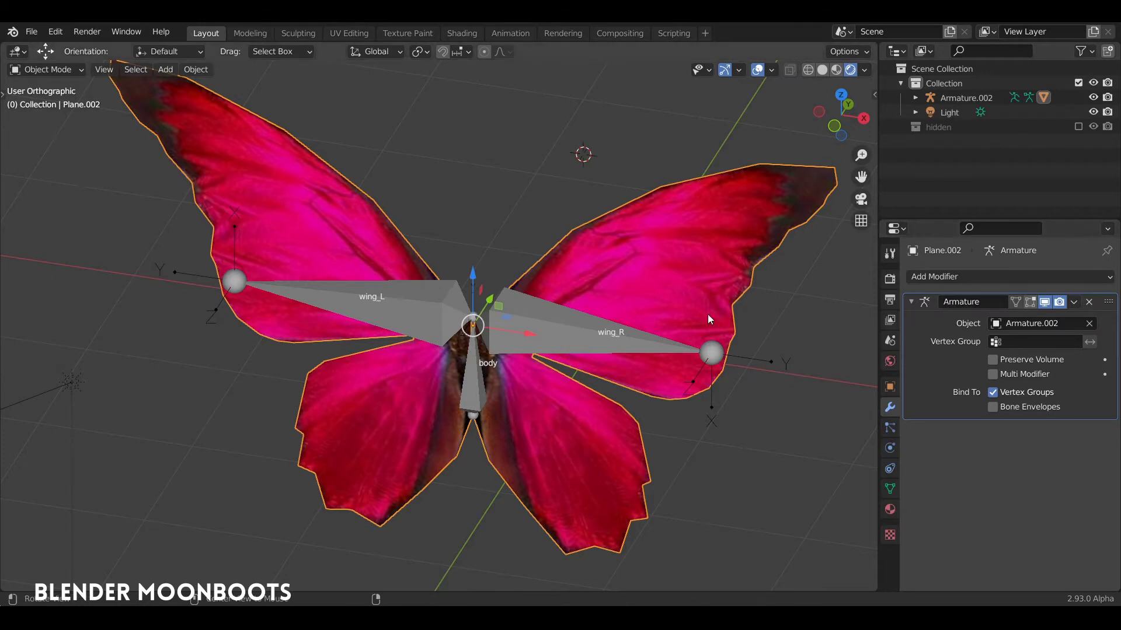
{"action": "middle_click_drag", "start_coordinate": [708, 314], "coordinate": [677, 250]}
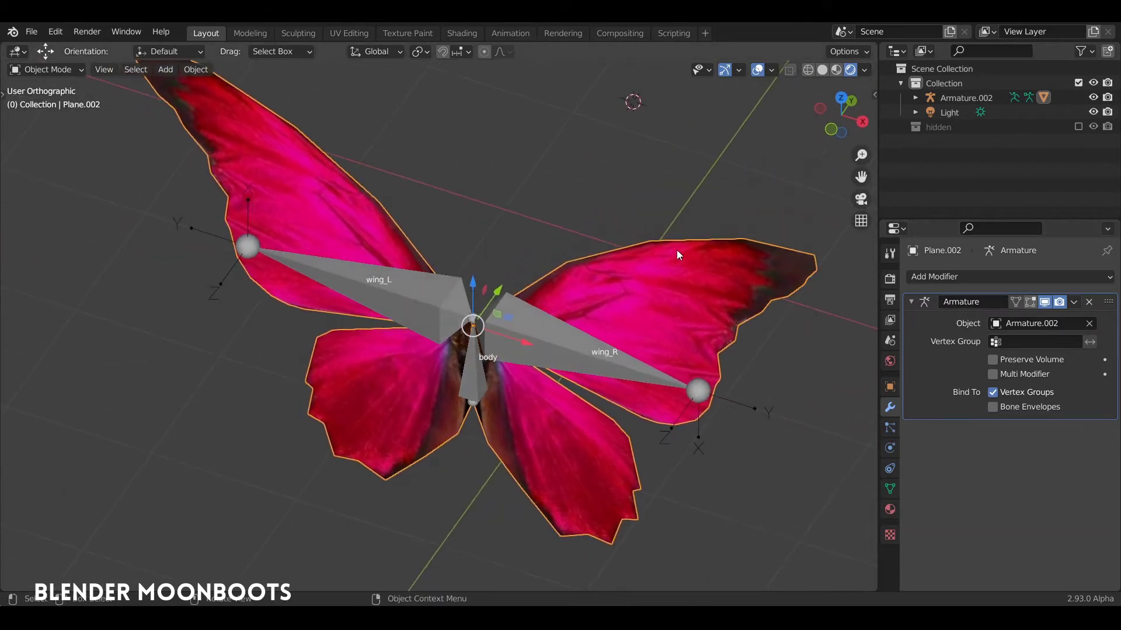
{"action": "middle_click_drag", "start_coordinate": [693, 318], "coordinate": [688, 278]}
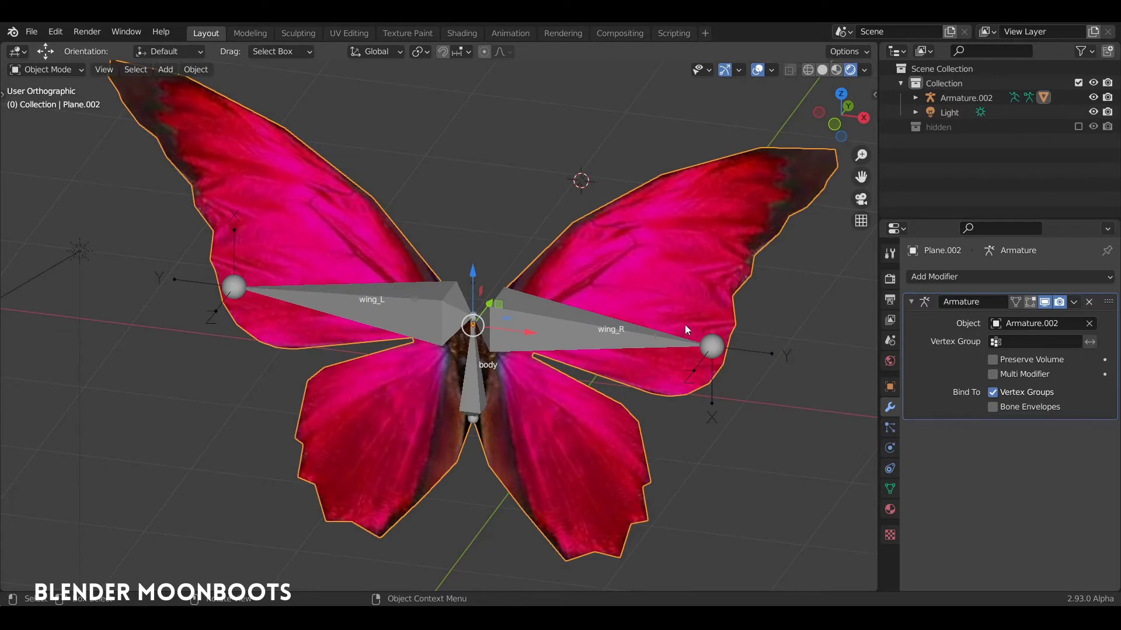
{"action": "left_click", "coordinate": [890, 490]}
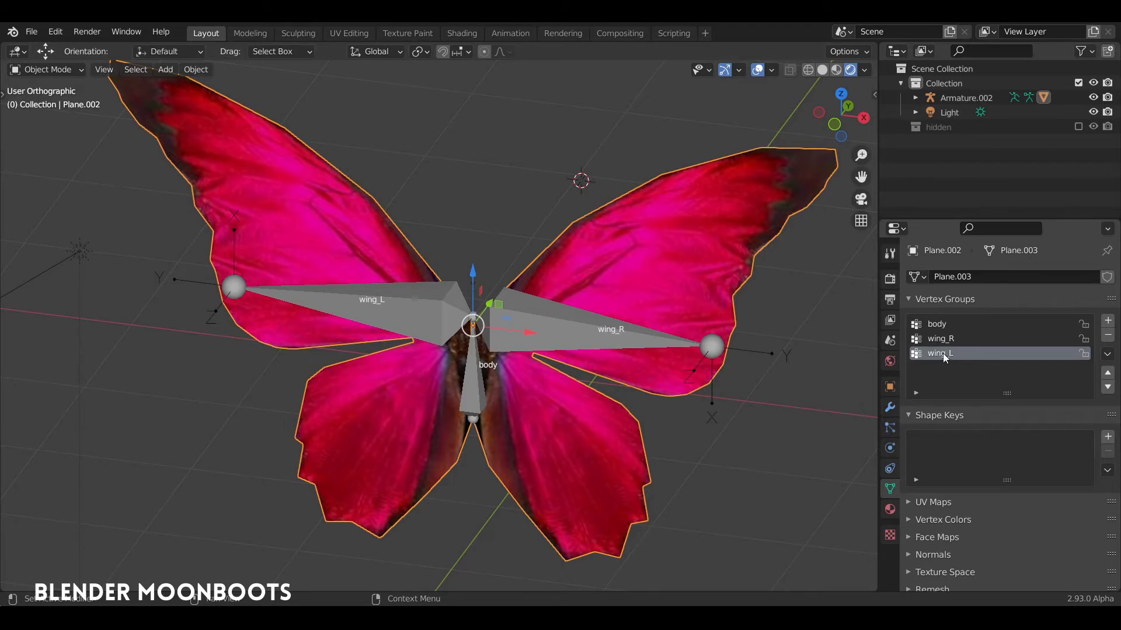
{"action": "middle_click_drag", "start_coordinate": [728, 300], "coordinate": [767, 318]}
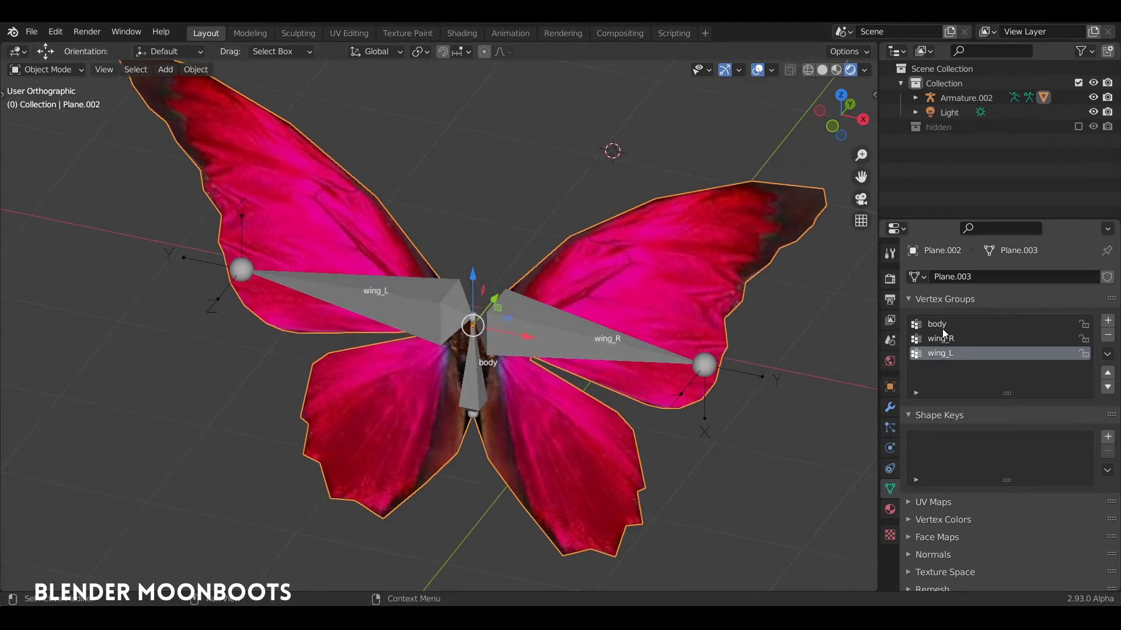
{"action": "middle_click_drag", "start_coordinate": [716, 334], "coordinate": [538, 309]}
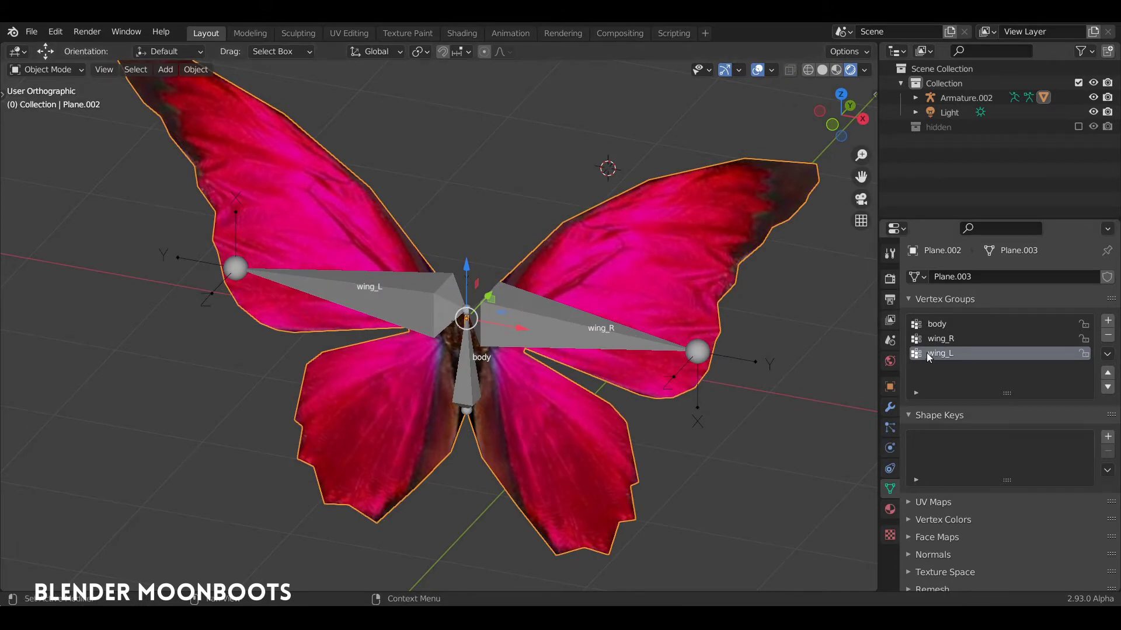
{"action": "mouse_move", "coordinate": [713, 321]}
{"action": "middle_mouse_down"}
{"action": "mouse_move", "coordinate": [731, 322]}
{"action": "mouse_move", "coordinate": [729, 334]}
{"action": "middle_mouse_up"}
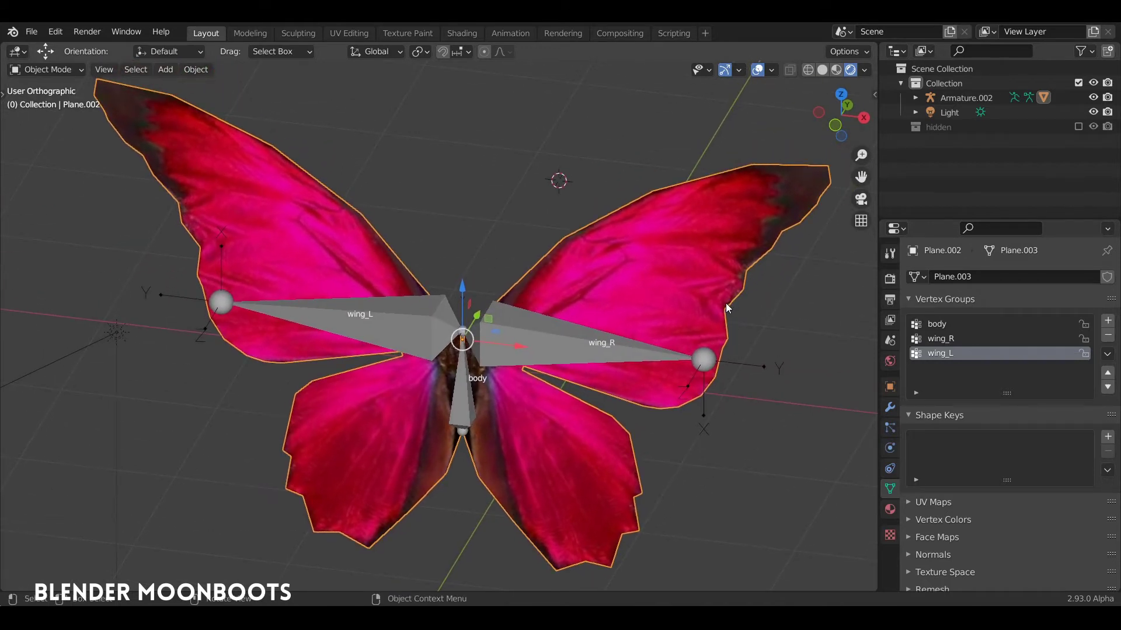
{"action": "middle_click_drag", "start_coordinate": [728, 288], "coordinate": [714, 286]}
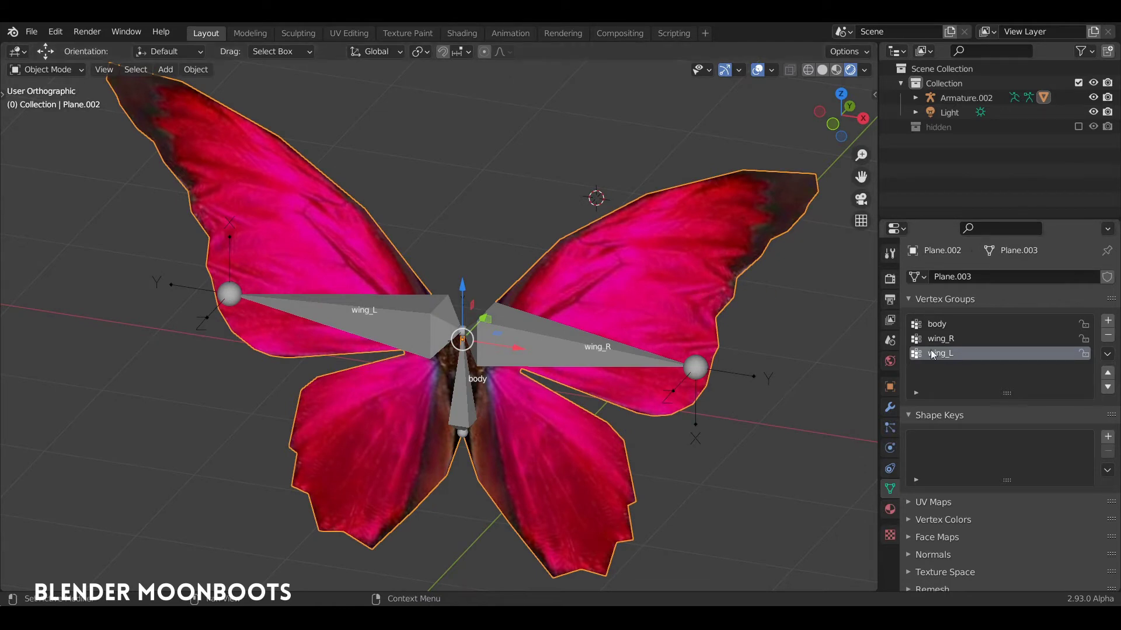
{"action": "mouse_move", "coordinate": [709, 315]}
{"action": "middle_mouse_down"}
{"action": "mouse_move", "coordinate": [733, 286]}
{"action": "mouse_move", "coordinate": [718, 301]}
{"action": "mouse_move", "coordinate": [710, 281]}
{"action": "mouse_move", "coordinate": [690, 279]}
{"action": "mouse_move", "coordinate": [703, 271]}
{"action": "mouse_move", "coordinate": [740, 294]}
{"action": "mouse_move", "coordinate": [723, 308]}
{"action": "middle_mouse_up"}
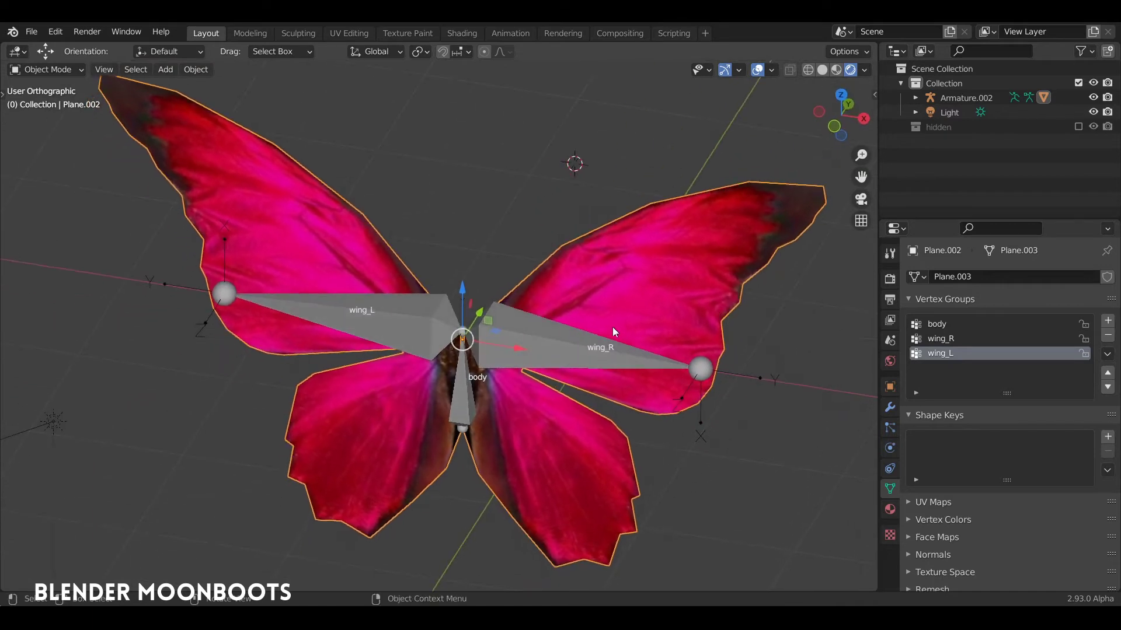
{"action": "left_click_drag", "start_coordinate": [586, 339], "coordinate": [546, 365], "text": "alt"}
{"action": "left_click_drag", "start_coordinate": [546, 366], "coordinate": [615, 322], "text": "alt+shift"}
{"action": "left_click_drag", "start_coordinate": [615, 322], "coordinate": [644, 322], "text": "alt"}
Examine the body bone's Deform setting in the armature's Edit Mode
{"action": "left_click", "coordinate": [941, 328]}
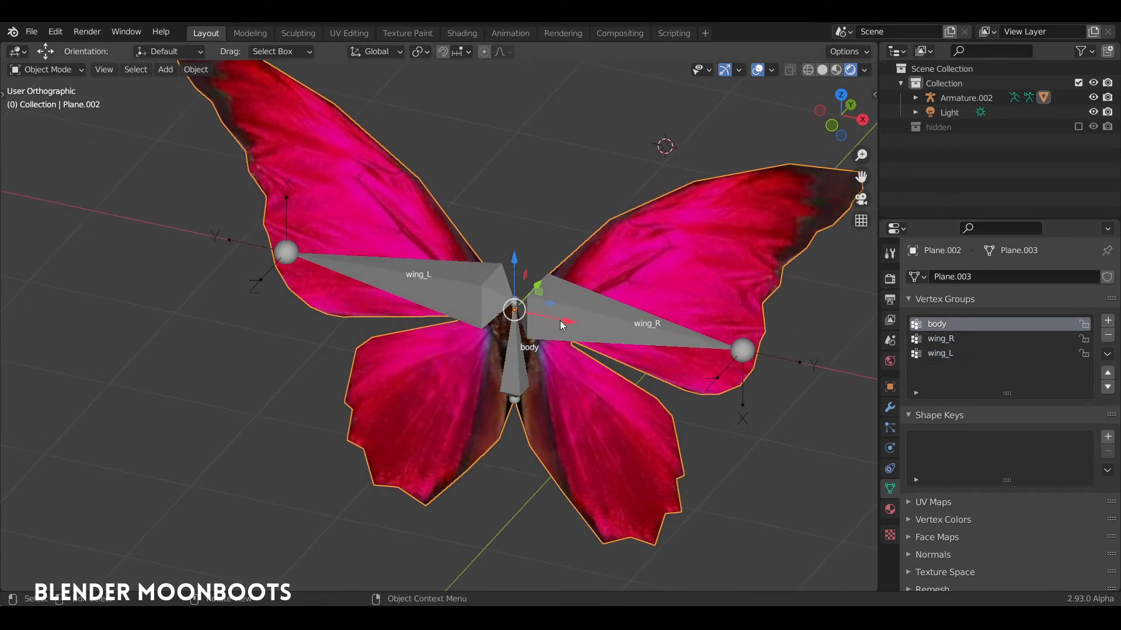
{"action": "left_click", "coordinate": [513, 351]}
{"action": "left_click", "coordinate": [514, 363]}
{"action": "left_click", "coordinate": [513, 372]}
{"action": "key", "text": "Tab"}
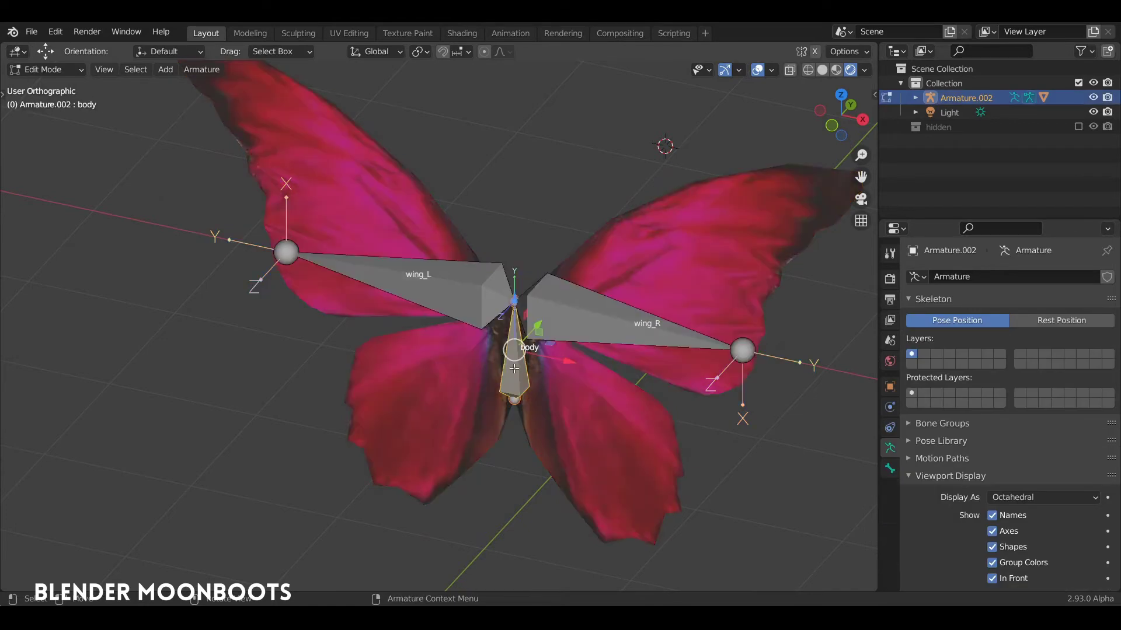
{"action": "middle_click_drag", "start_coordinate": [516, 369], "coordinate": [578, 379]}
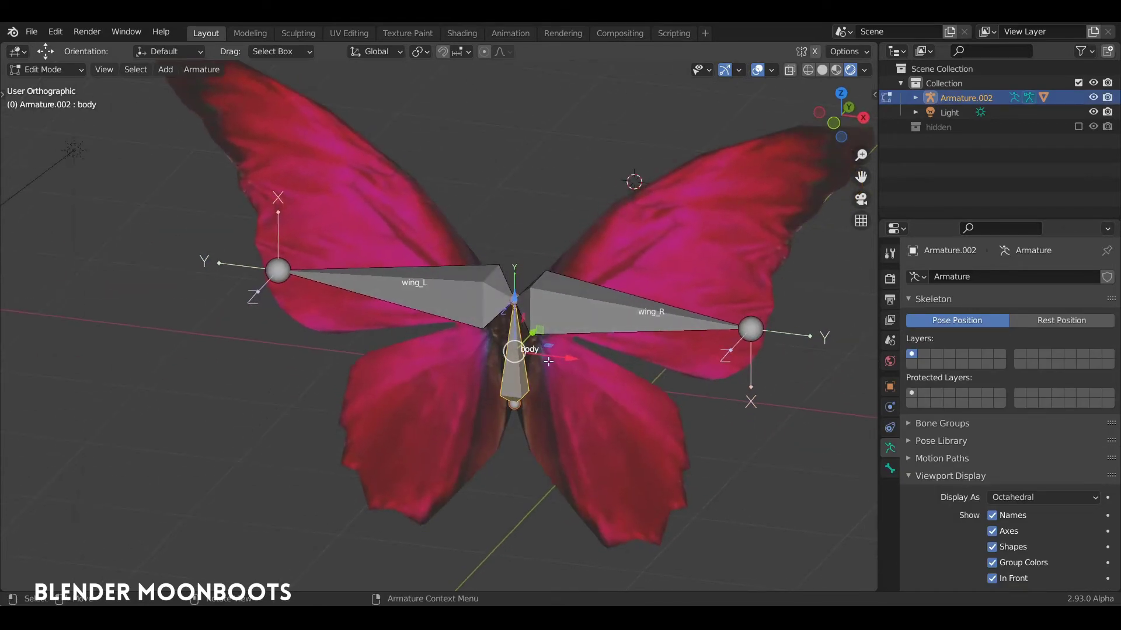
{"action": "left_click", "coordinate": [890, 468]}
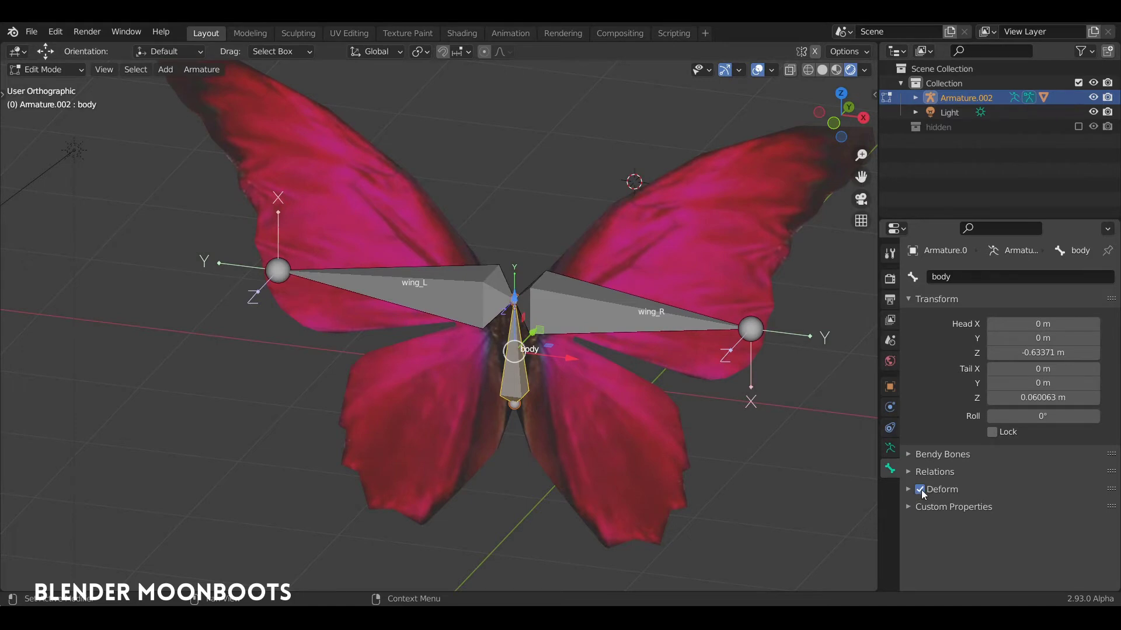
{"action": "middle_click_drag", "start_coordinate": [548, 357], "coordinate": [560, 356]}
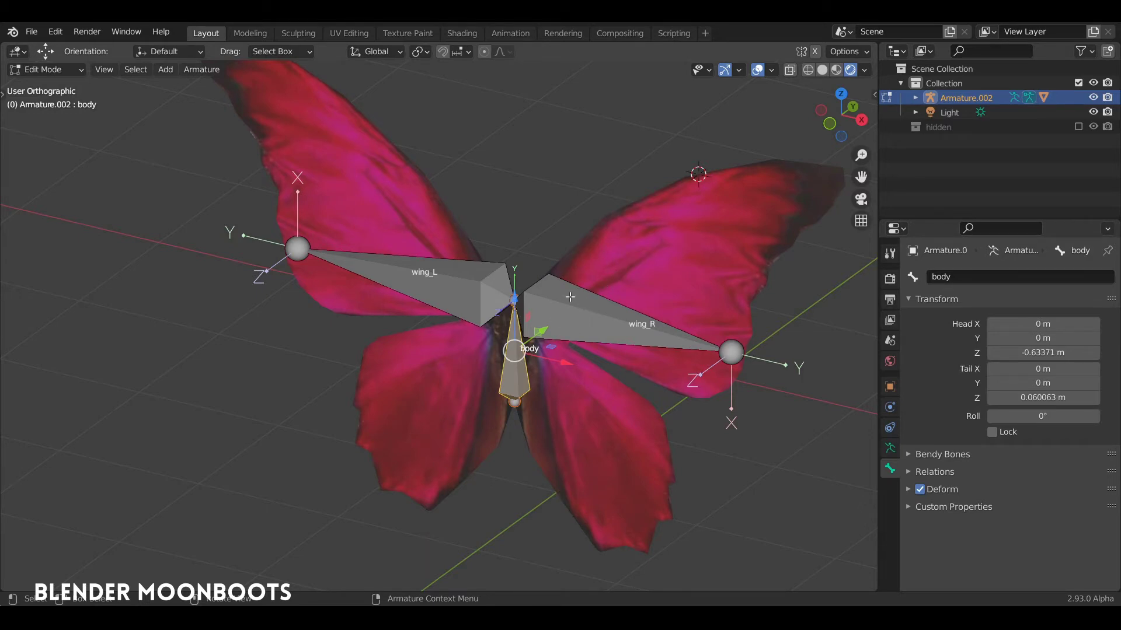
{"action": "key", "text": "Tab"}
{"action": "mouse_move", "coordinate": [609, 268]}
{"action": "middle_mouse_down"}
{"action": "mouse_move", "coordinate": [640, 262]}
{"action": "mouse_move", "coordinate": [612, 267]}
{"action": "mouse_move", "coordinate": [623, 271]}
{"action": "middle_mouse_up"}
{"action": "key", "text": "Tab"}
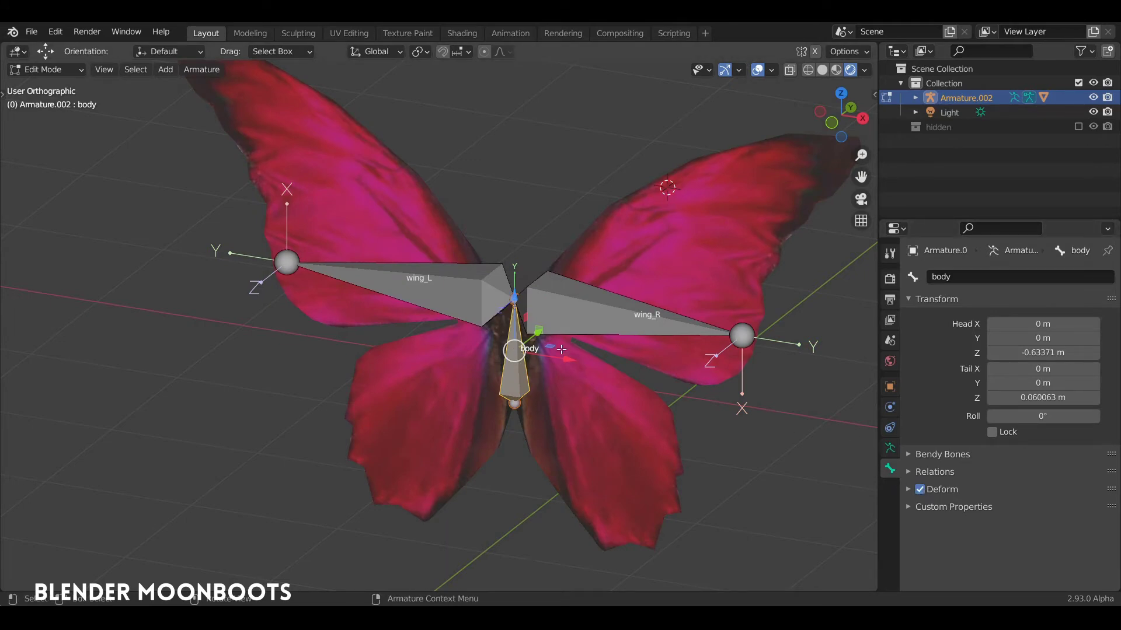
{"action": "middle_click_drag", "start_coordinate": [562, 349], "coordinate": [587, 350]}
Assign all linked vertices of the butterfly's right wing to the wing_R vertex group with a weight of 1.000
{"action": "key", "text": "Tab"}
{"action": "middle_click_drag", "start_coordinate": [622, 282], "coordinate": [670, 273]}
{"action": "left_click", "coordinate": [655, 266]}
{"action": "key", "text": "Tab"}
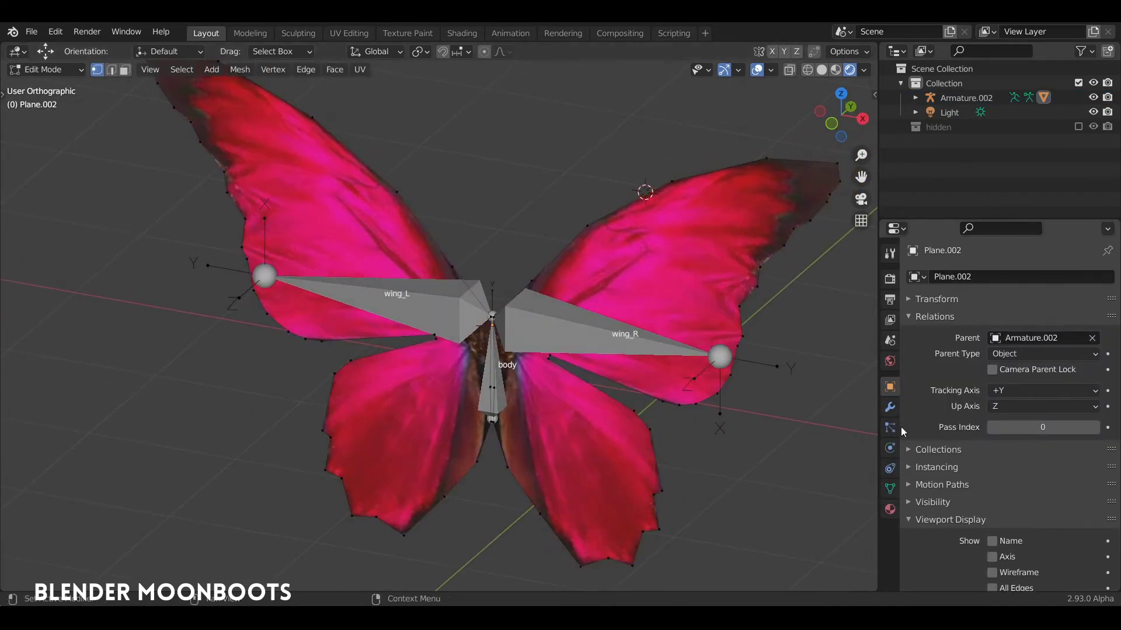
{"action": "key", "text": "l"}
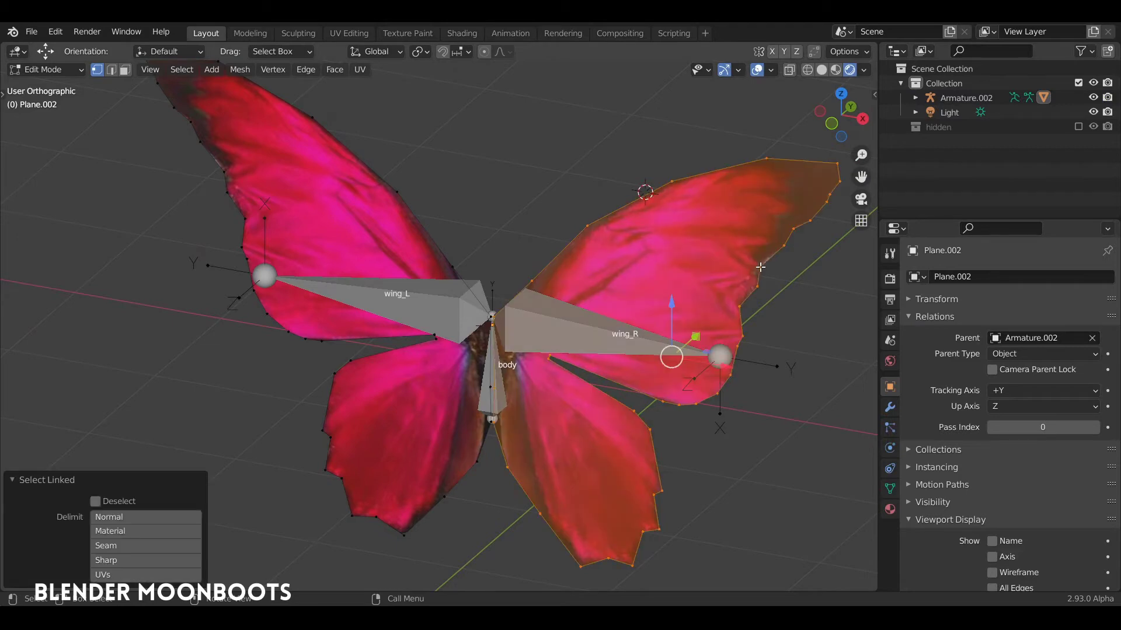
{"action": "left_click", "coordinate": [890, 491]}
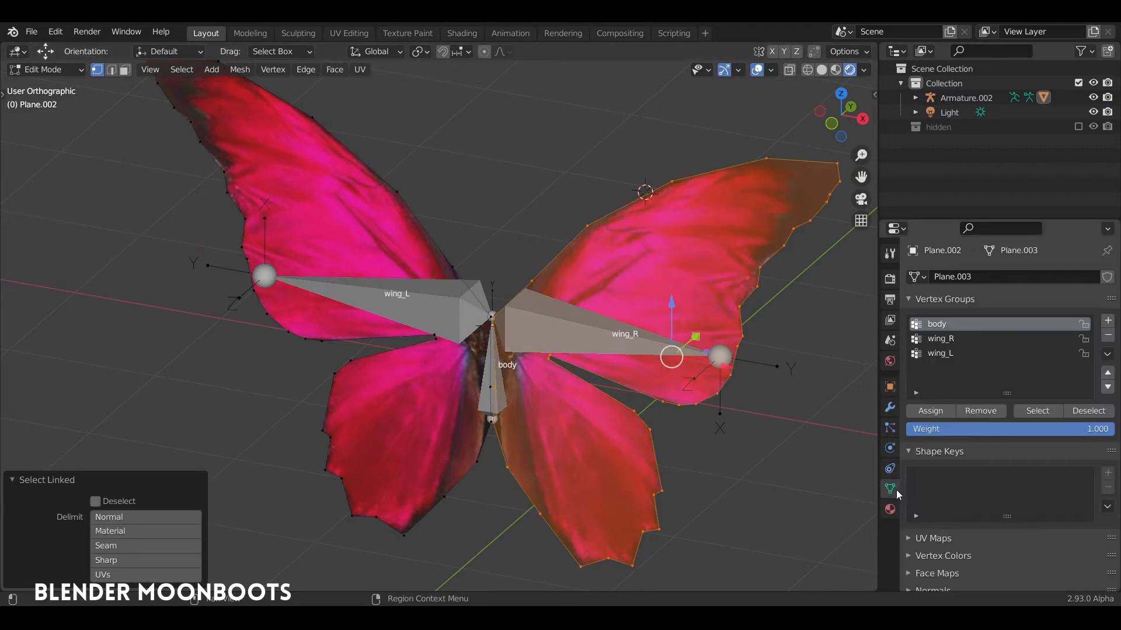
{"action": "left_click", "coordinate": [956, 338]}
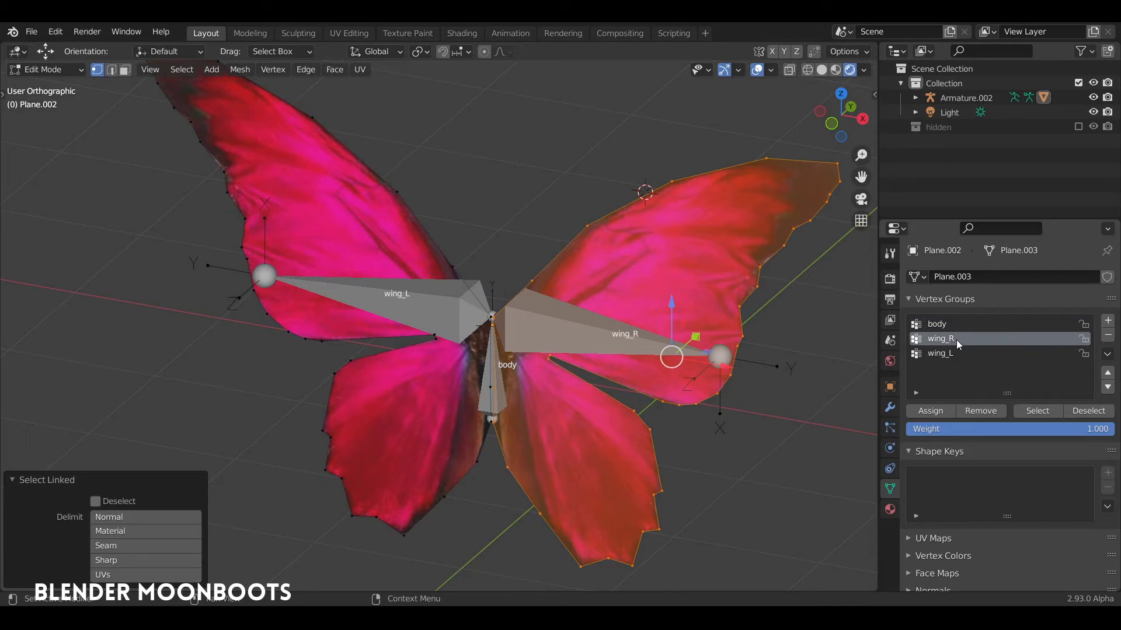
{"action": "left_click", "coordinate": [928, 411]}
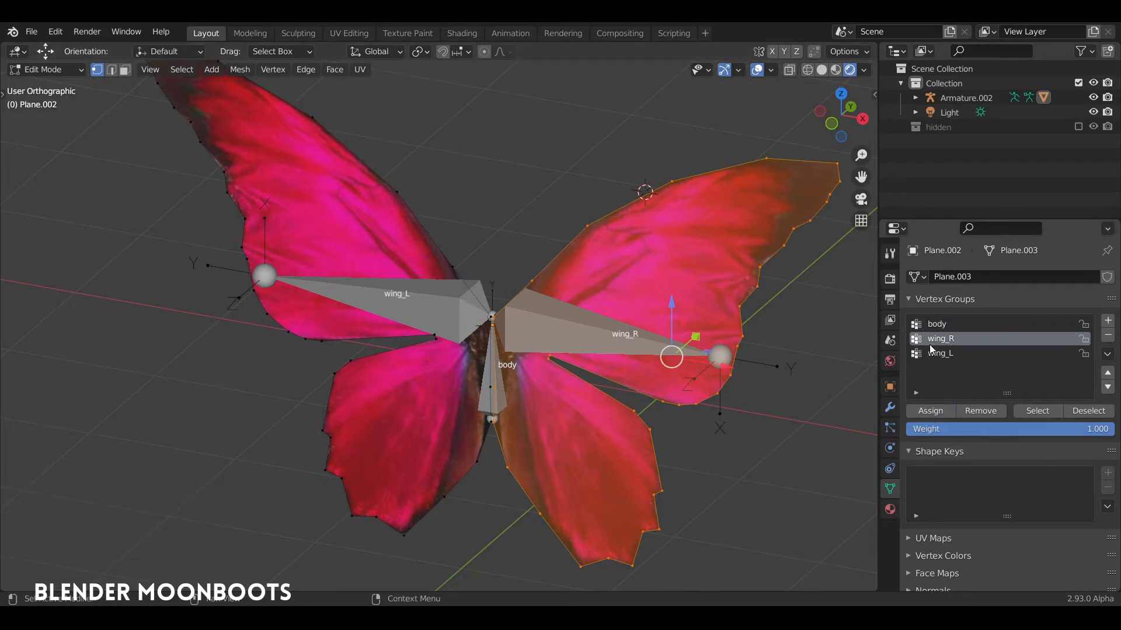
{"action": "key", "text": "Tab"}
Try rotating the wing_R bone in Pose Mode to test how it deforms the right wing, and return to Object Mode
{"action": "left_click", "coordinate": [587, 331]}
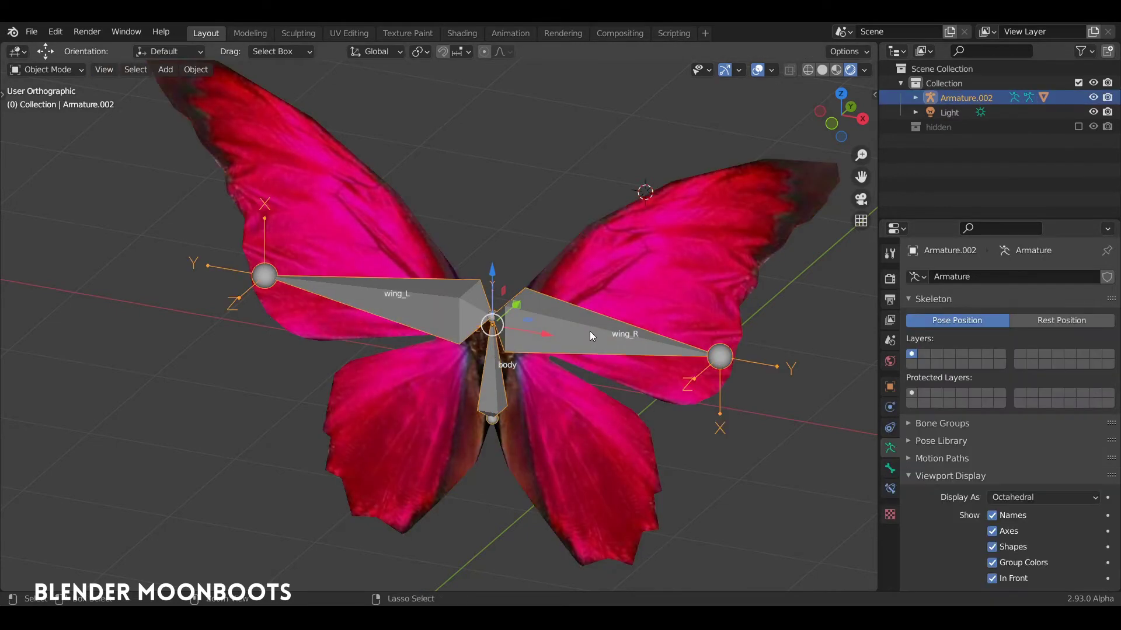
{"action": "key", "text": "ctrl+Tab"}
{"action": "left_click", "coordinate": [576, 332]}
{"action": "middle_click_drag", "start_coordinate": [577, 333], "coordinate": [665, 327]}
{"action": "key", "text": "r"}
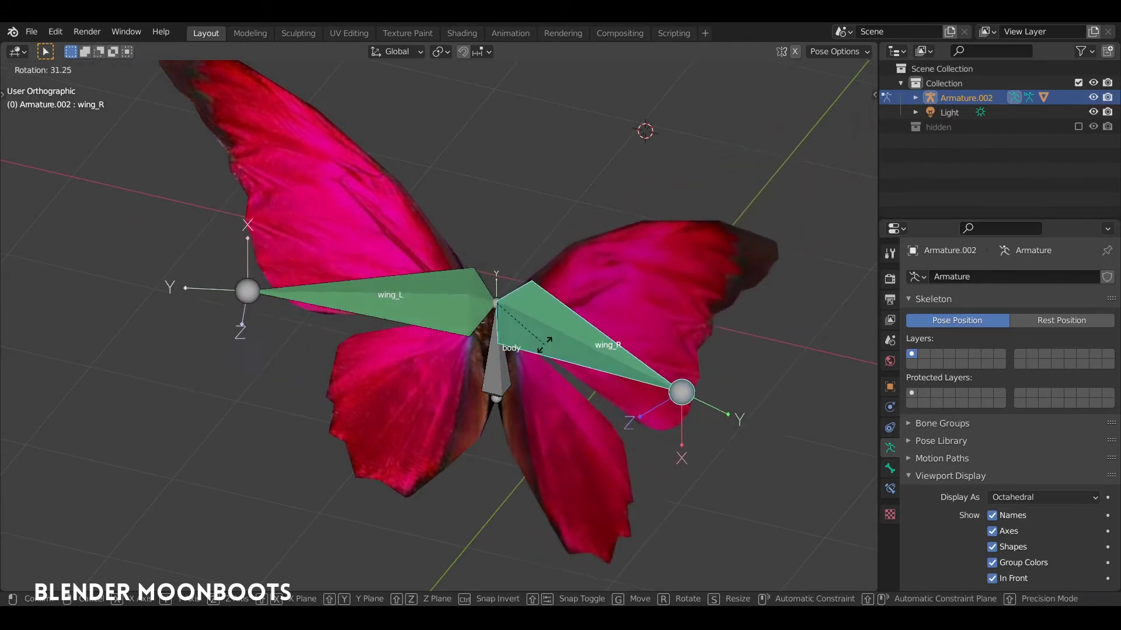
{"action": "left_click", "coordinate": [576, 335]}
{"action": "middle_click_drag", "start_coordinate": [576, 335], "coordinate": [642, 305]}
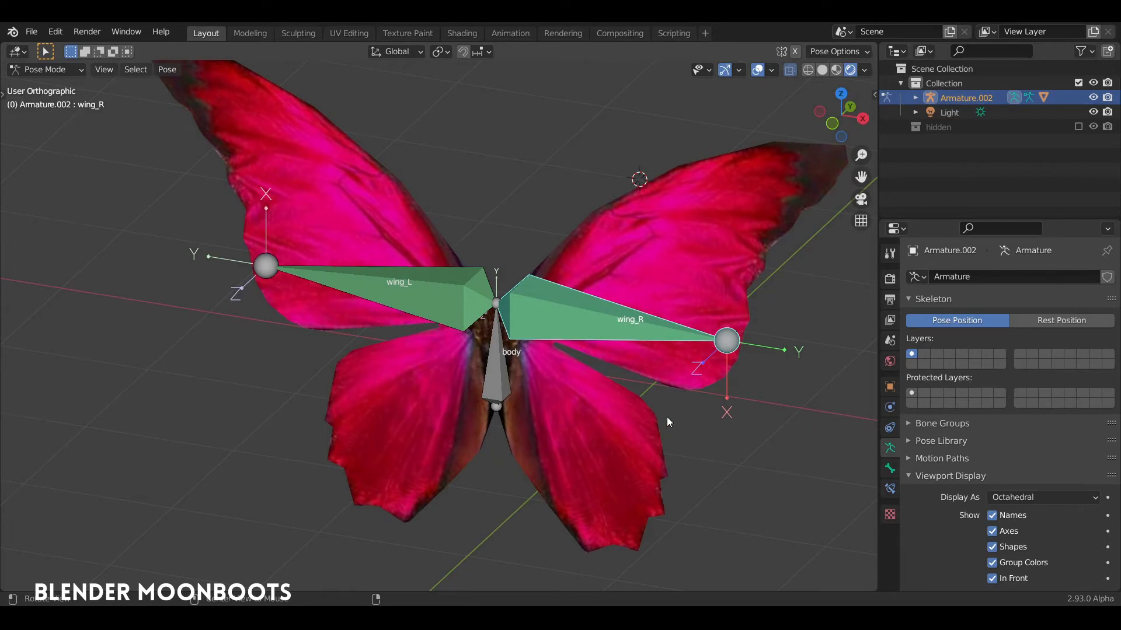
{"action": "middle_click_drag", "start_coordinate": [666, 421], "coordinate": [811, 211]}
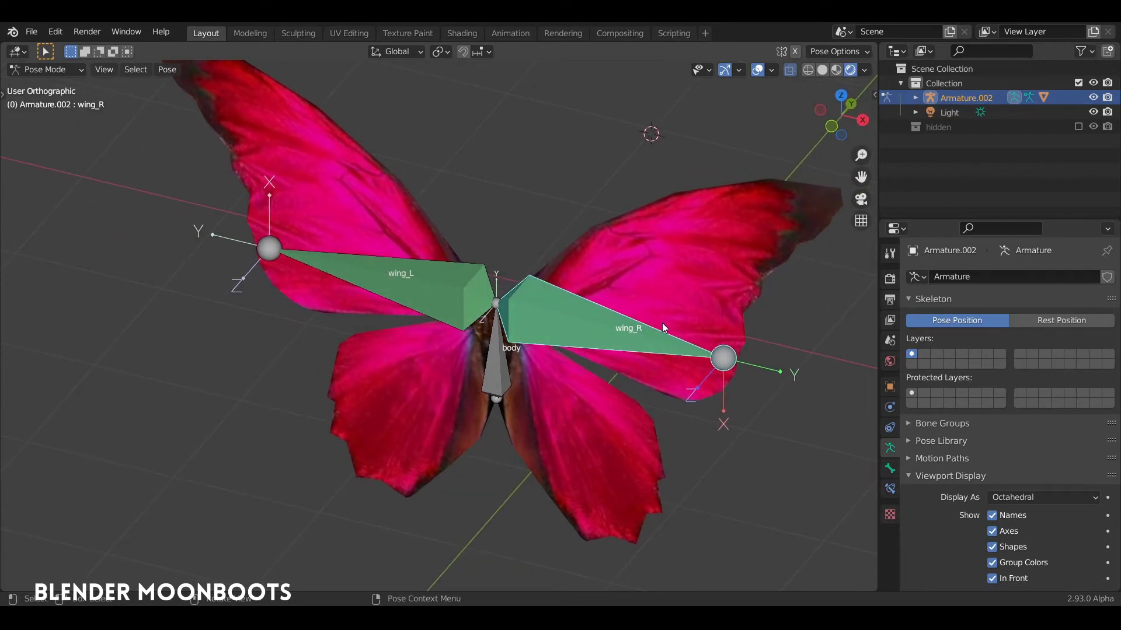
{"action": "key", "text": "ctrl+Tab"}
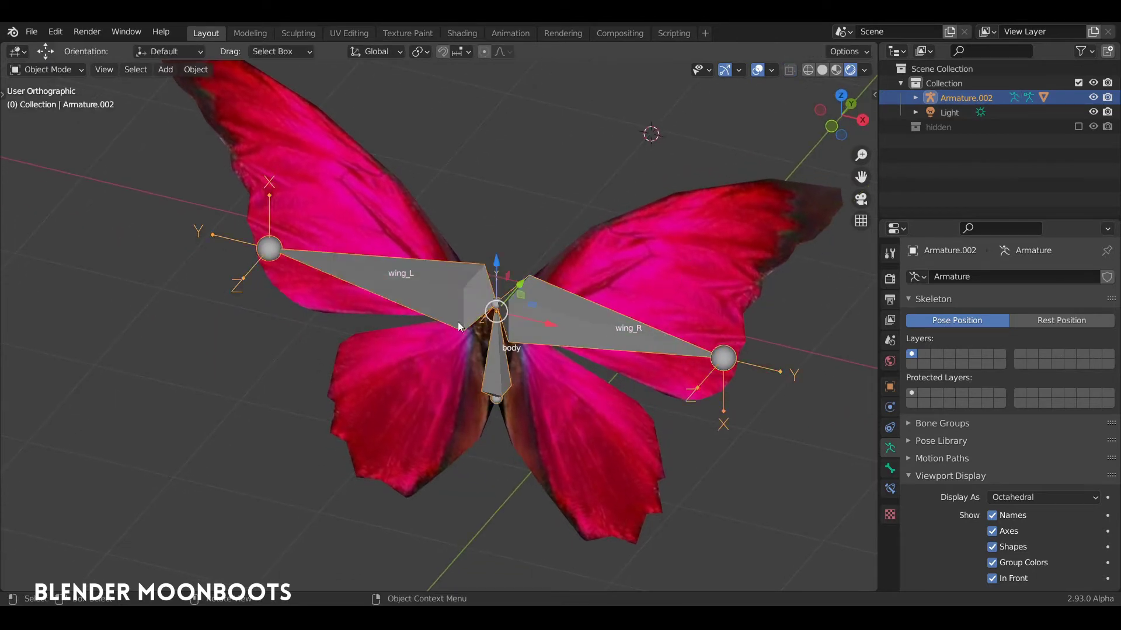
Assign all linked vertices of the butterfly's left wing to the wing_L vertex group with a weight of 1.000
{"action": "left_click", "coordinate": [404, 208]}
{"action": "key", "text": "Tab"}
{"action": "middle_click_drag", "start_coordinate": [404, 209], "coordinate": [519, 227]}
{"action": "key", "text": "a"}
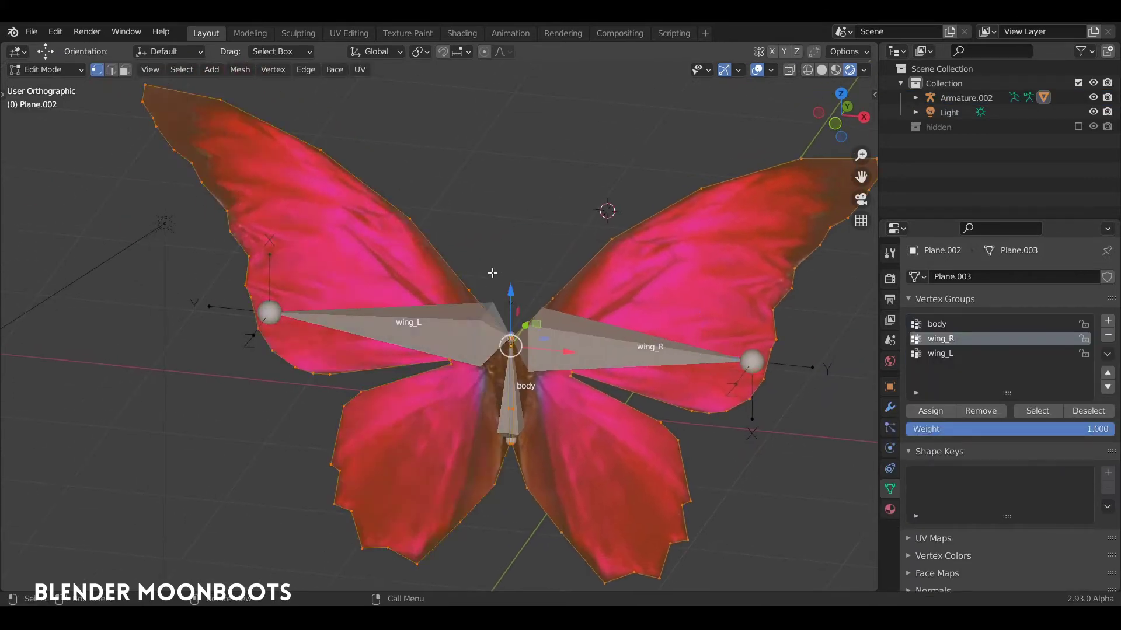
{"action": "key", "text": "a"}
{"action": "key", "text": "l"}
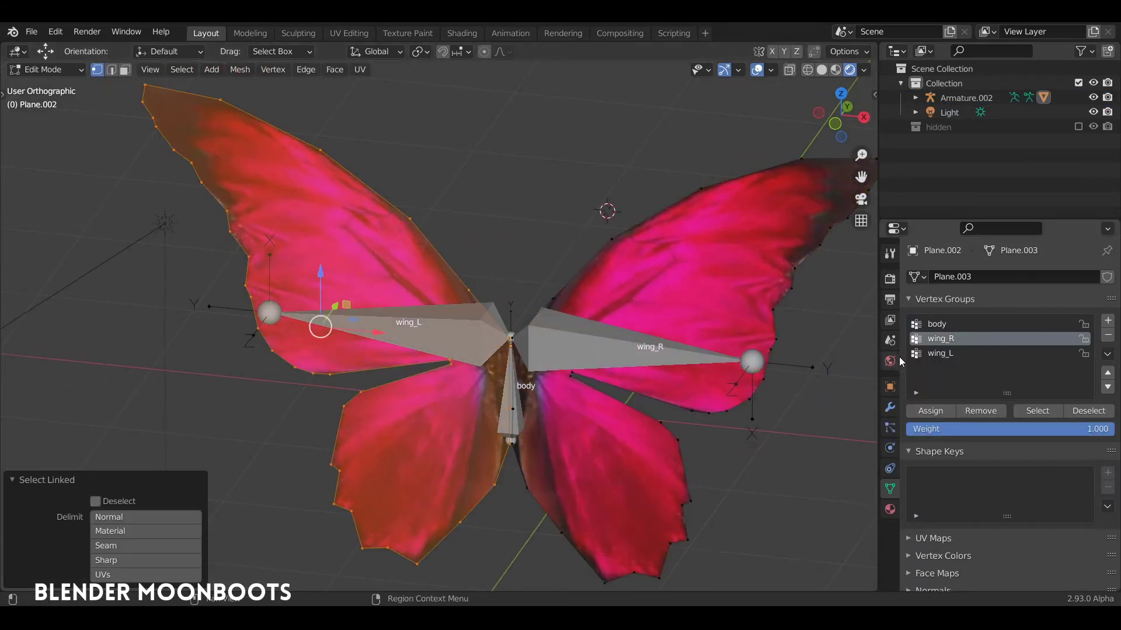
{"action": "left_click", "coordinate": [943, 353]}
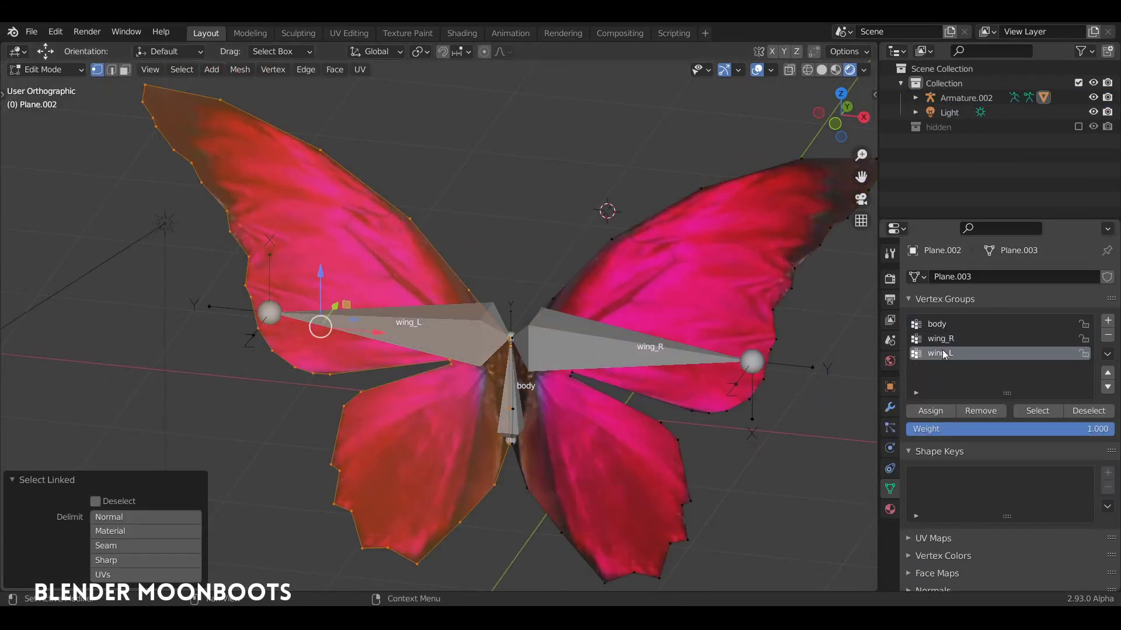
{"action": "left_click", "coordinate": [928, 412]}
{"action": "key", "text": "Tab"}
Rotate the wing_R bone by about 33.5° in Pose Mode to test how both wings follow the rig
{"action": "middle_click_drag", "start_coordinate": [497, 316], "coordinate": [486, 324]}
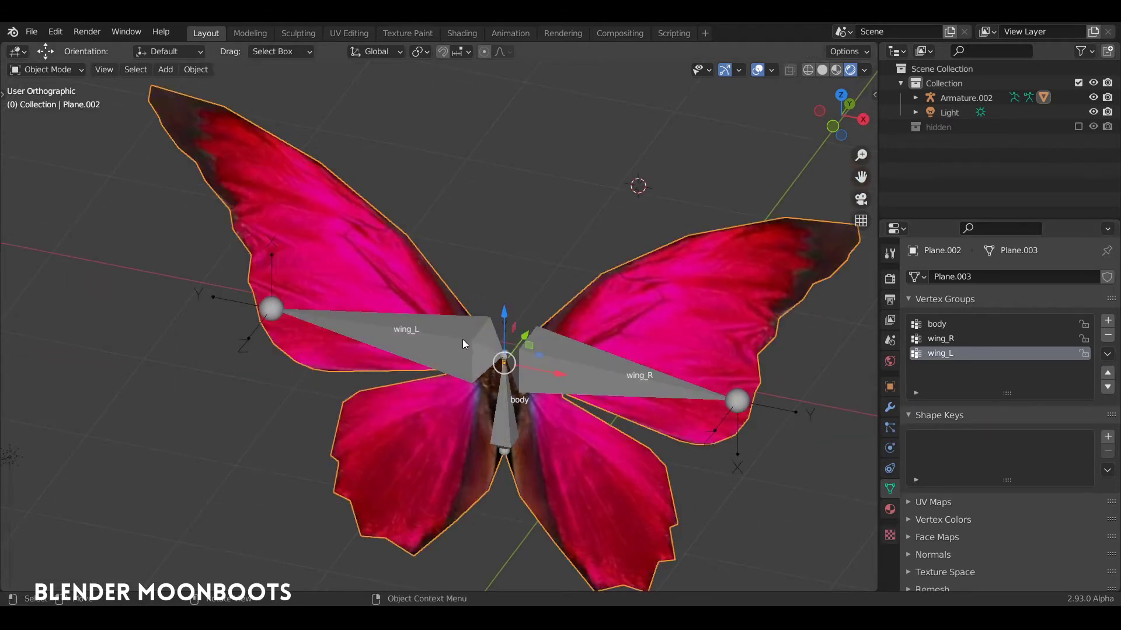
{"action": "left_click", "coordinate": [556, 365]}
{"action": "left_click", "coordinate": [557, 366]}
{"action": "left_click", "coordinate": [561, 367]}
{"action": "key", "text": "ctrl+Tab"}
{"action": "middle_click_drag", "start_coordinate": [565, 369], "coordinate": [572, 371]}
{"action": "key", "text": "r"}
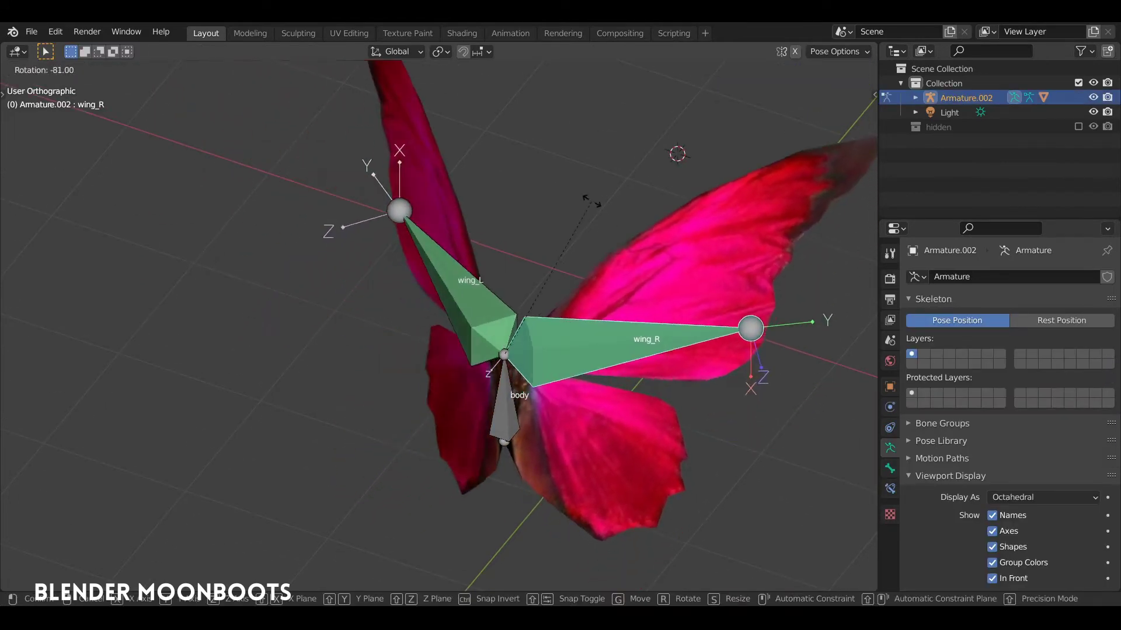
{"action": "left_click", "coordinate": [432, 344]}
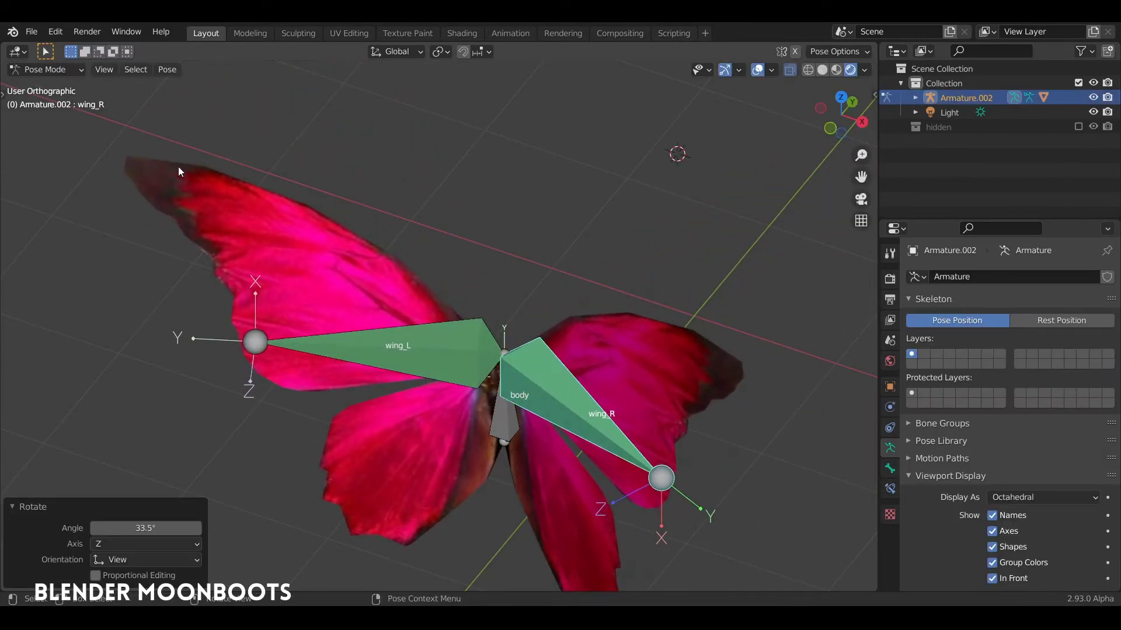
{"action": "middle_click_drag", "start_coordinate": [537, 316], "coordinate": [583, 259]}
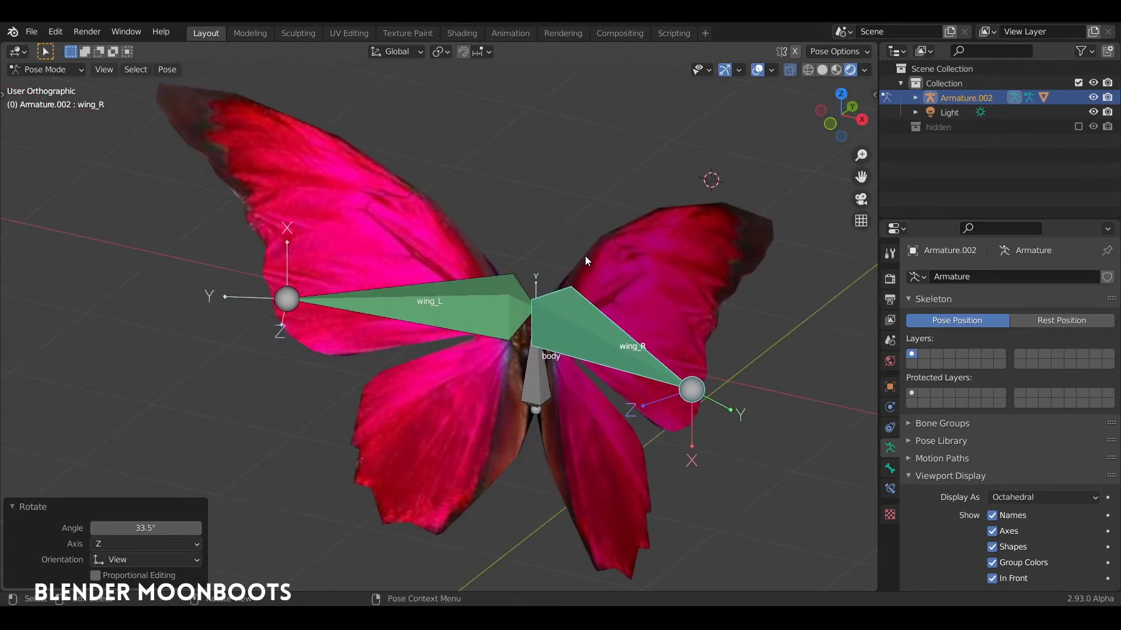
Clear the rotation of all bones, return to Object Mode and deselect everything
{"action": "key", "text": "a"}
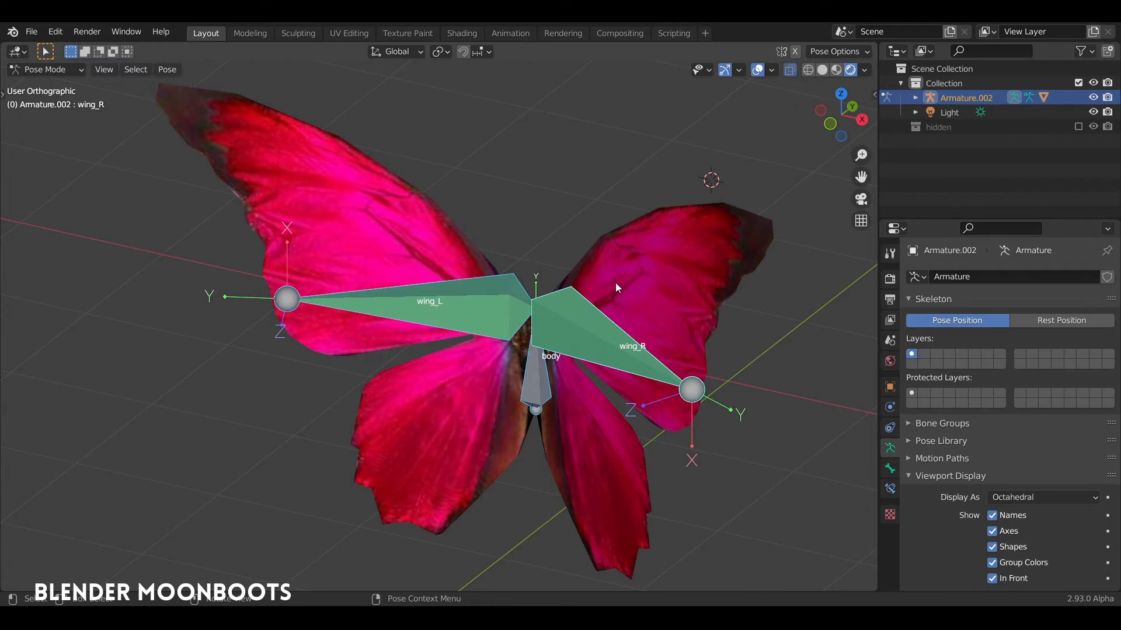
{"action": "key", "text": "alt+r"}
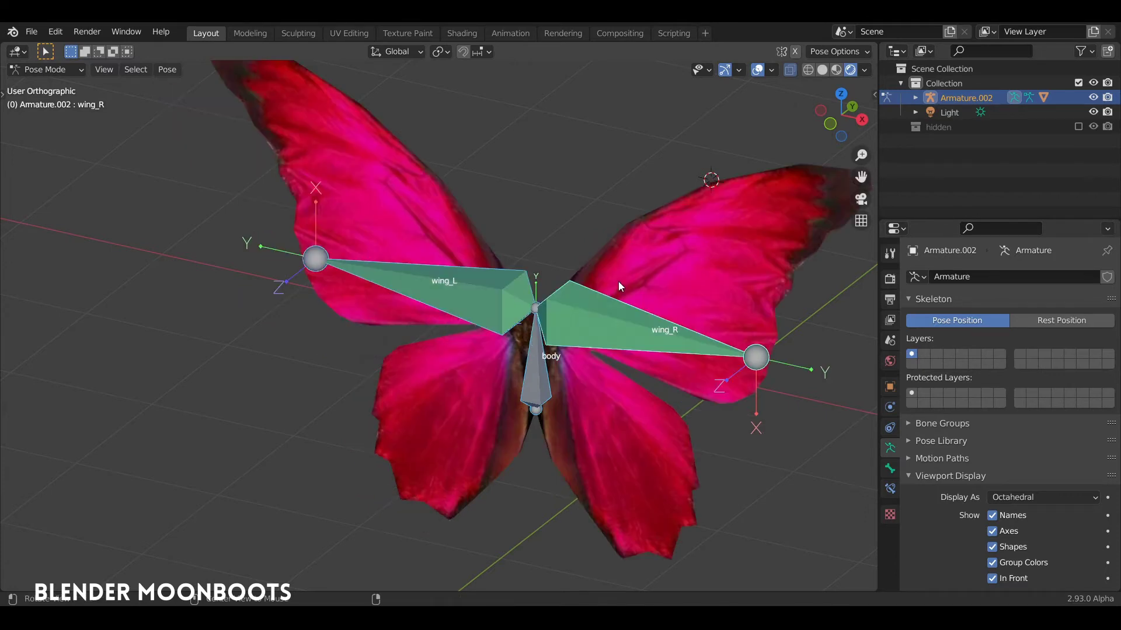
{"action": "mouse_move", "coordinate": [620, 282]}
{"action": "middle_mouse_down"}
{"action": "mouse_move", "coordinate": [597, 314]}
{"action": "mouse_move", "coordinate": [619, 274]}
{"action": "middle_mouse_up"}
{"action": "key", "text": "ctrl+Tab"}
{"action": "key", "text": "alt+a"}
{"action": "mouse_move", "coordinate": [407, 322]}
{"action": "middle_mouse_down"}
{"action": "mouse_move", "coordinate": [415, 301]}
{"action": "mouse_move", "coordinate": [423, 310]}
{"action": "middle_mouse_up"}
{"action": "middle_click_drag", "start_coordinate": [470, 310], "coordinate": [472, 353], "text": "shift"}
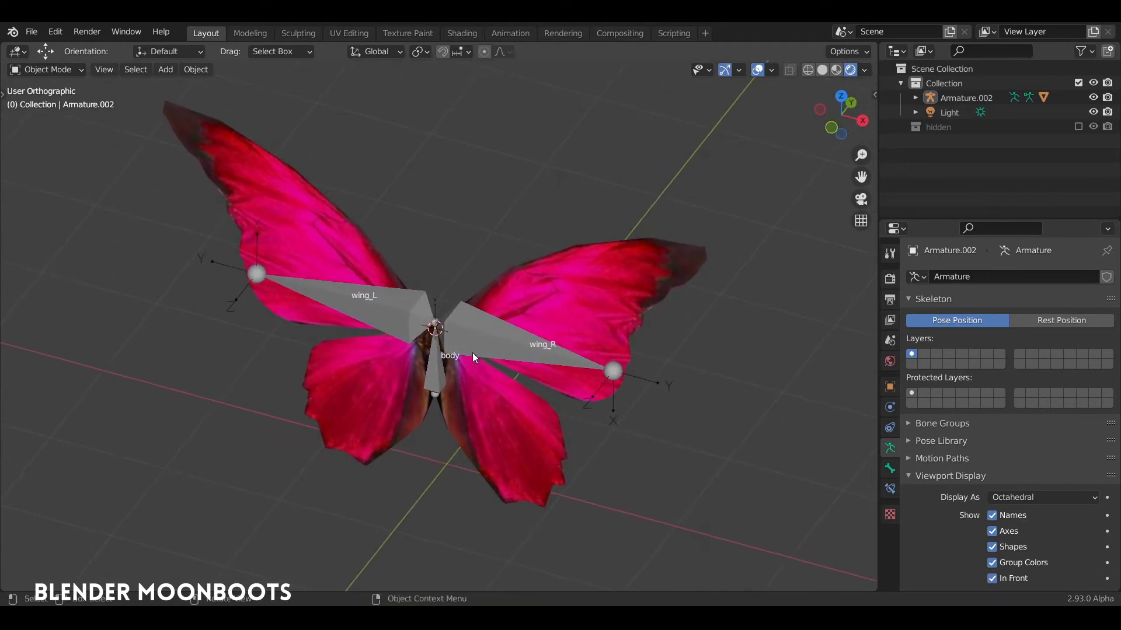
Select the butterfly's armature and save the Blender file
{"action": "left_click", "coordinate": [475, 335]}
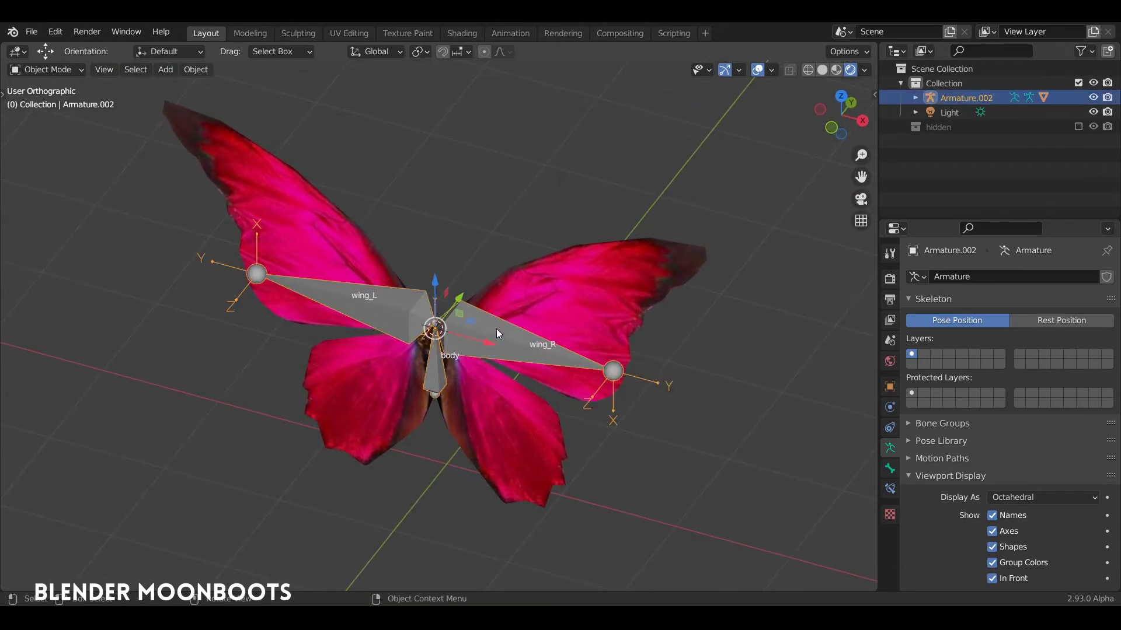
{"action": "middle_click_drag", "start_coordinate": [499, 328], "coordinate": [504, 306]}
{"action": "key", "text": "ctrl+s"}
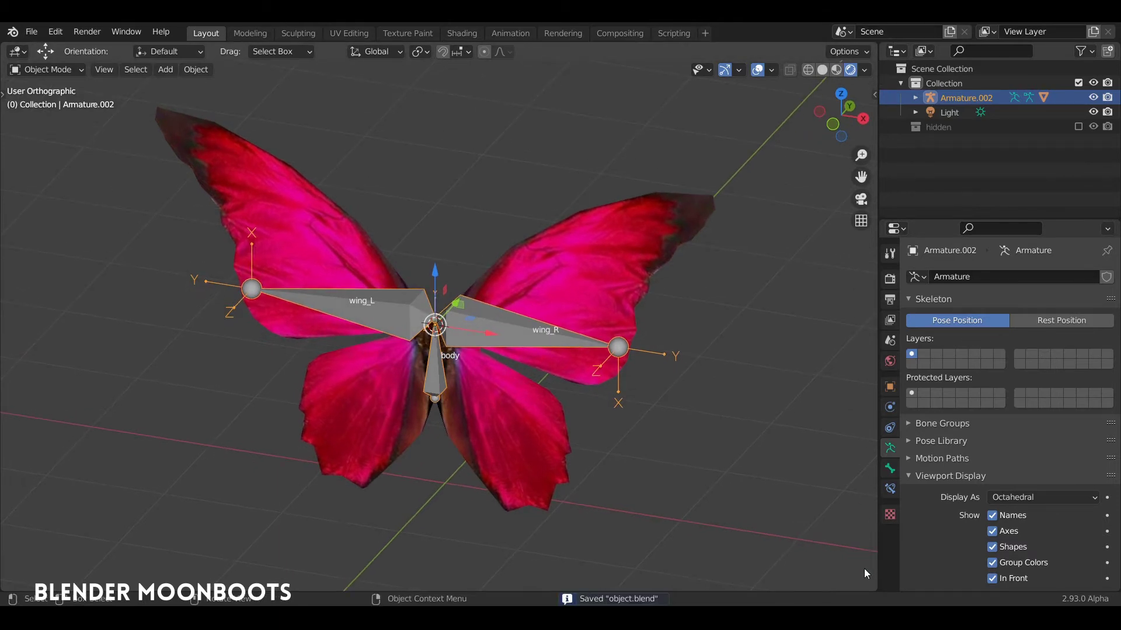
Split off an area below the 3D viewport and set it to a Dope Sheet in Action Editor mode
{"action": "mouse_move", "coordinate": [871, 583]}
{"action": "left_mouse_down"}
{"action": "mouse_move", "coordinate": [730, 522]}
{"action": "mouse_move", "coordinate": [103, 411]}
{"action": "left_mouse_up"}
{"action": "key", "text": "shift+F12"}
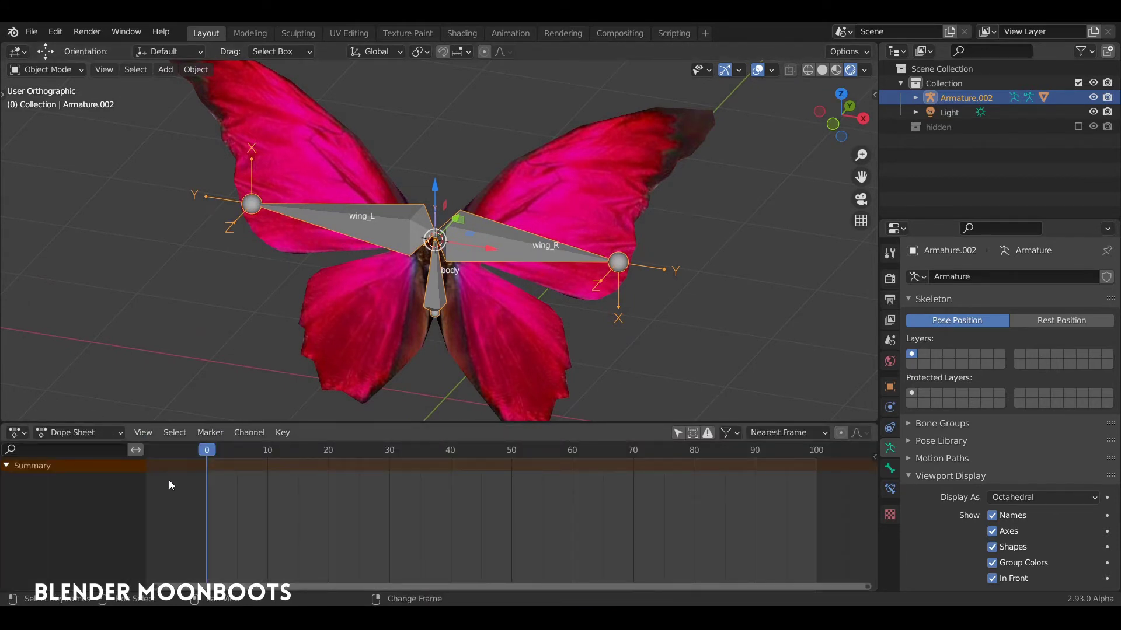
{"action": "left_click", "coordinate": [78, 432]}
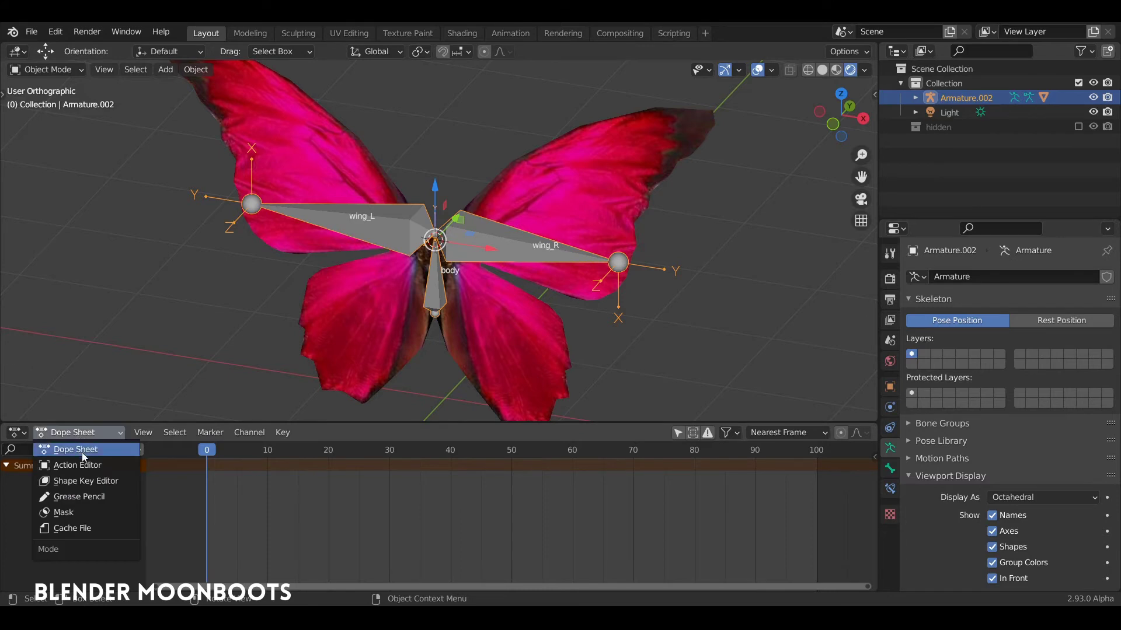
{"action": "left_click", "coordinate": [85, 463]}
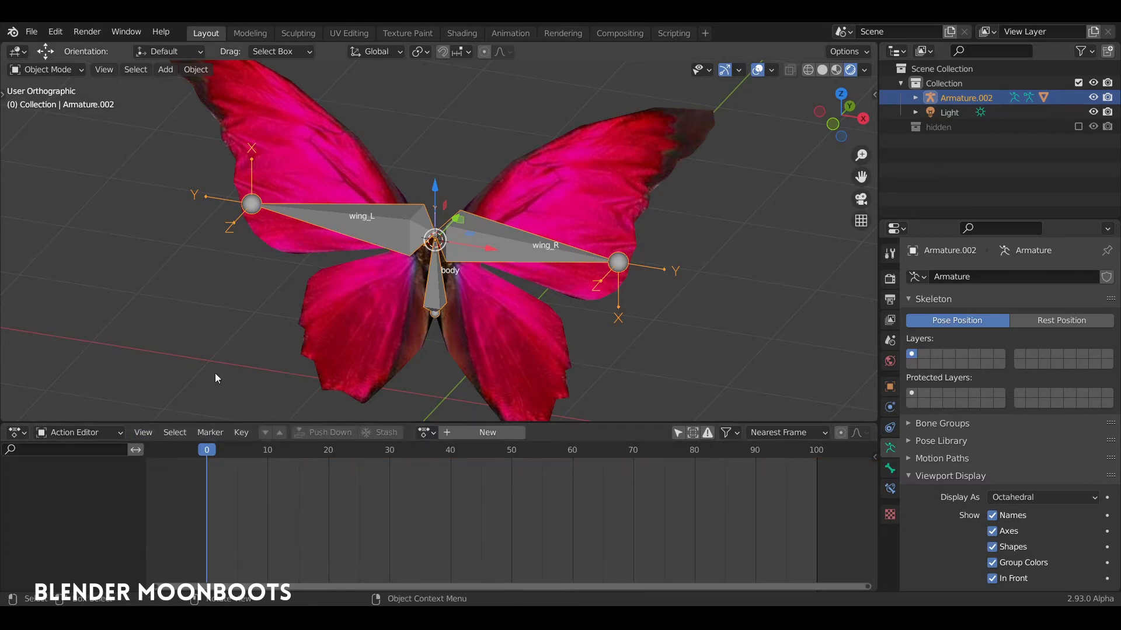
Put the armature in Pose Mode with wing_R active and move the current frame to 120
{"action": "left_click", "coordinate": [471, 238]}
{"action": "left_click", "coordinate": [468, 239]}
{"action": "key", "text": "ctrl+Tab"}
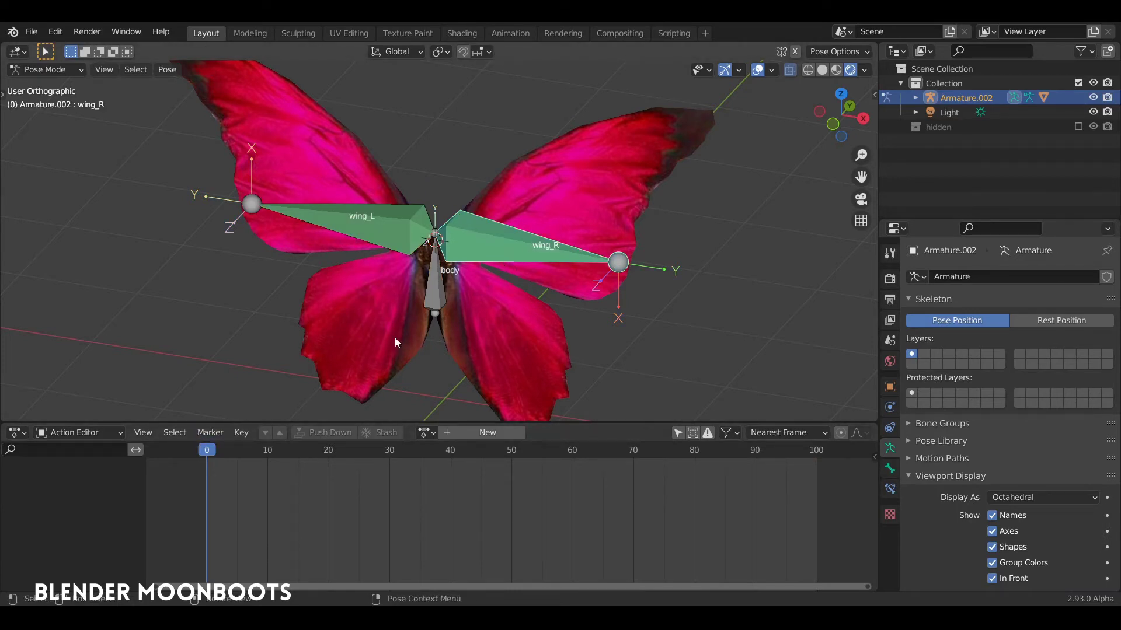
{"action": "left_click_drag", "start_coordinate": [205, 451], "coordinate": [180, 481]}
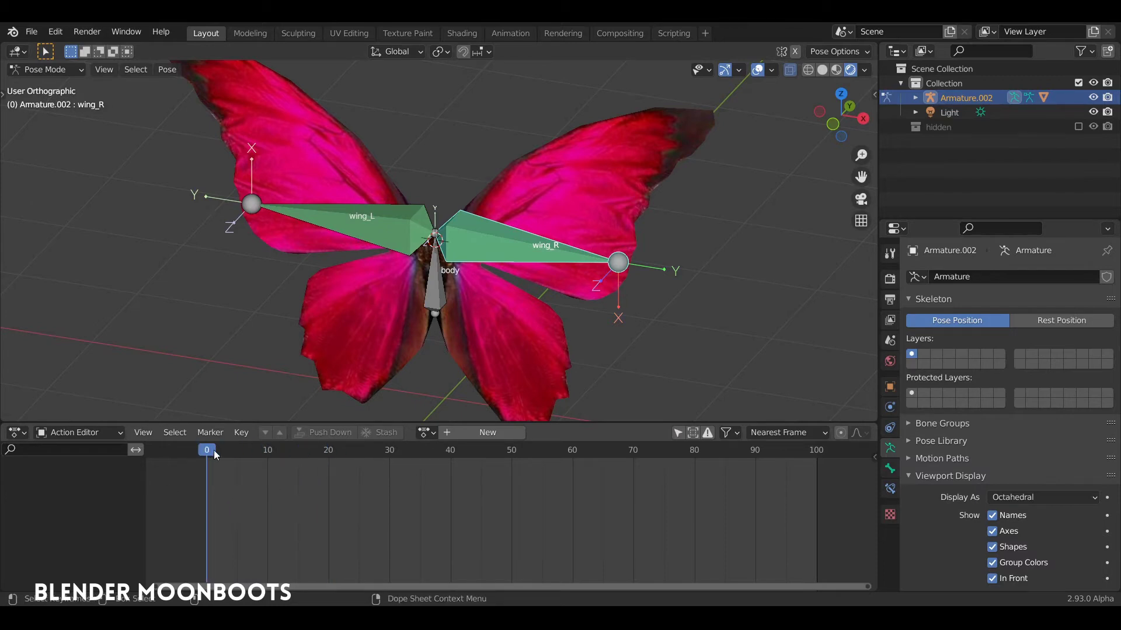
{"action": "left_click_drag", "start_coordinate": [215, 454], "coordinate": [848, 498]}
{"action": "middle_click_drag", "start_coordinate": [849, 498], "coordinate": [711, 488]}
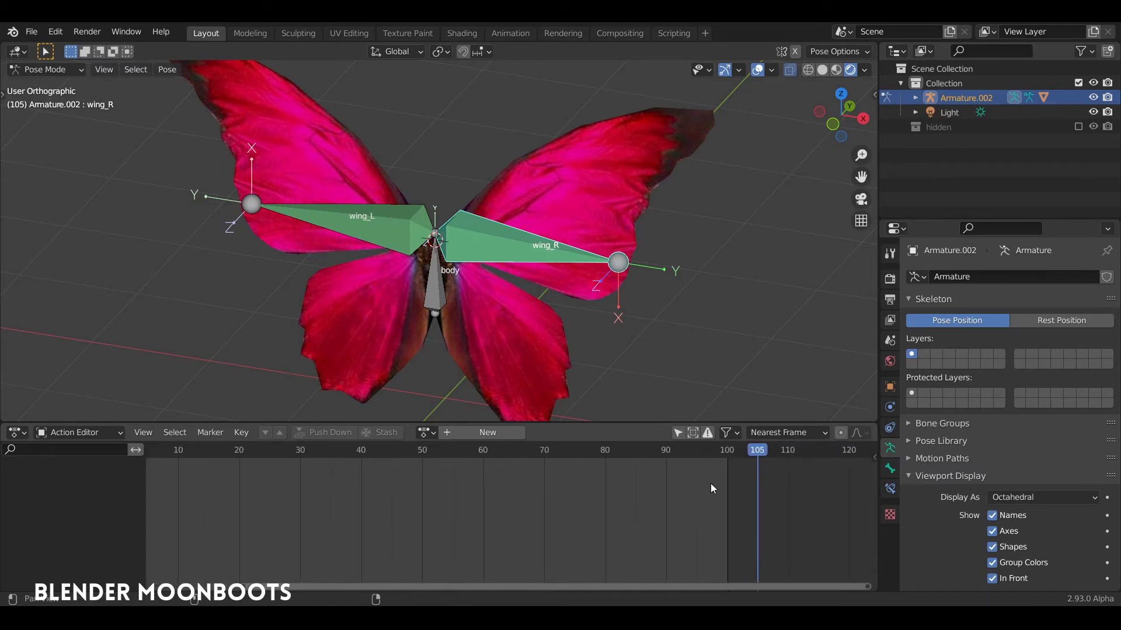
{"action": "left_click_drag", "start_coordinate": [765, 450], "coordinate": [848, 465]}
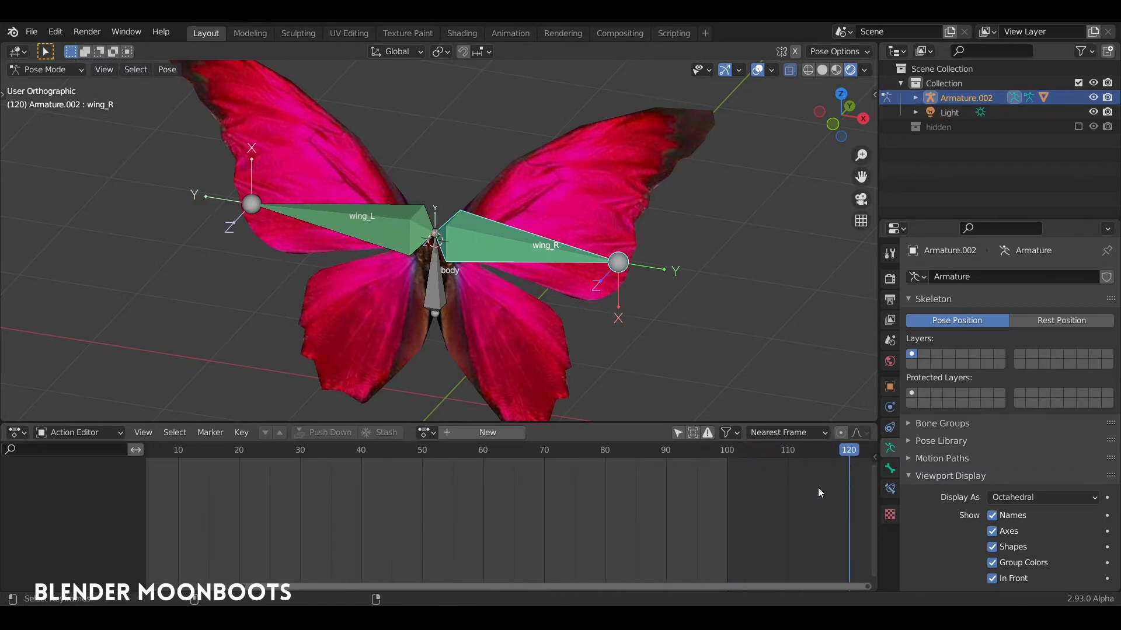
At frame 0, rotate wing_R by about 150° in the view to fold the wings, and insert a Rotation keyframe
{"action": "key", "text": "ctrl+End"}
{"action": "middle_click_drag", "start_coordinate": [455, 476], "coordinate": [558, 477]}
{"action": "left_click", "coordinate": [191, 455]}
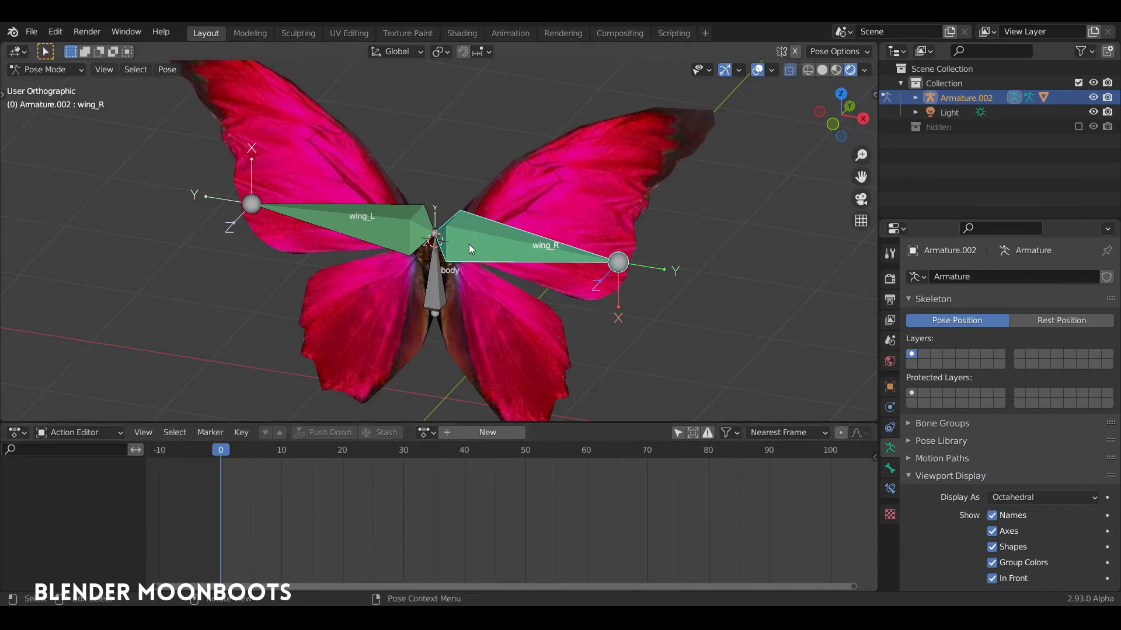
{"action": "middle_click_drag", "start_coordinate": [469, 244], "coordinate": [491, 273]}
{"action": "key", "text": "r"}
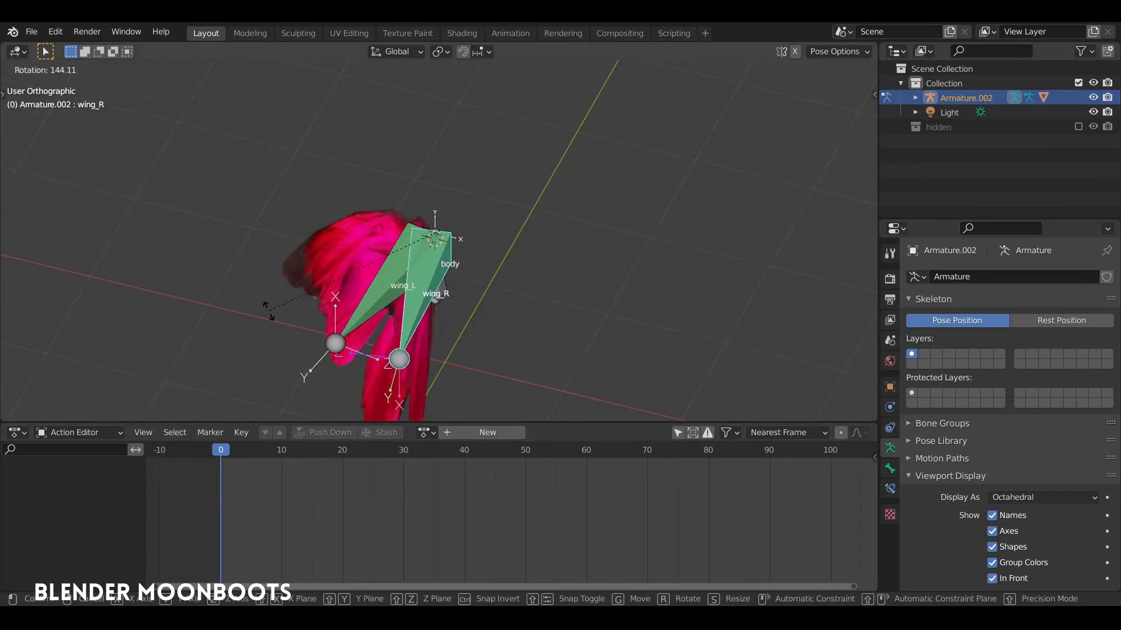
{"action": "left_click", "coordinate": [246, 296]}
{"action": "middle_click_drag", "start_coordinate": [346, 303], "coordinate": [418, 282]}
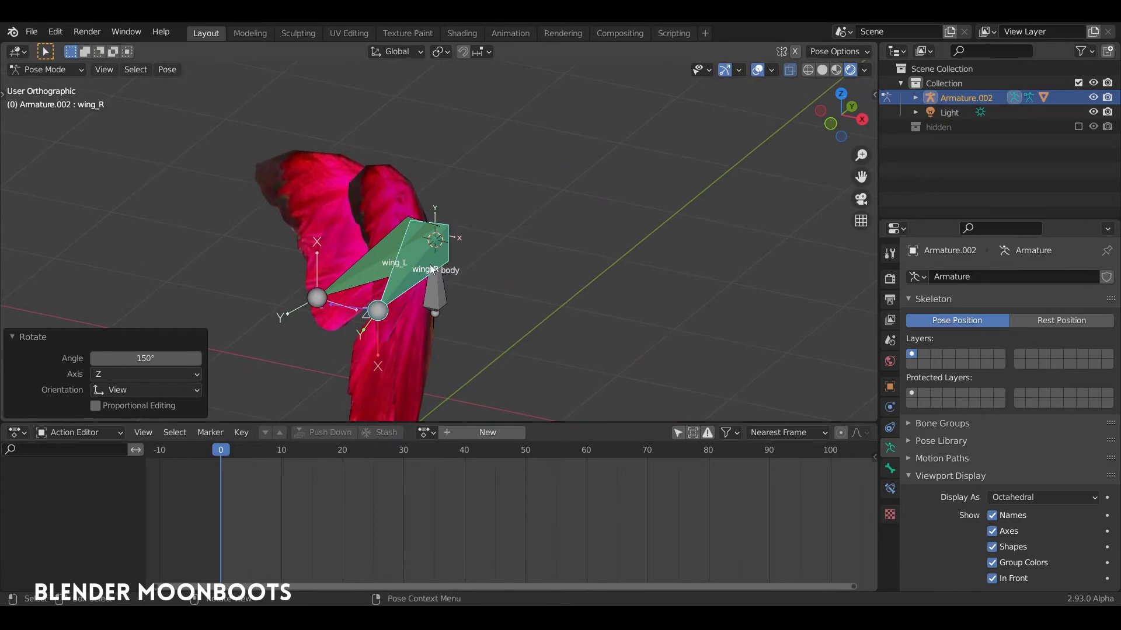
{"action": "key", "text": "i"}
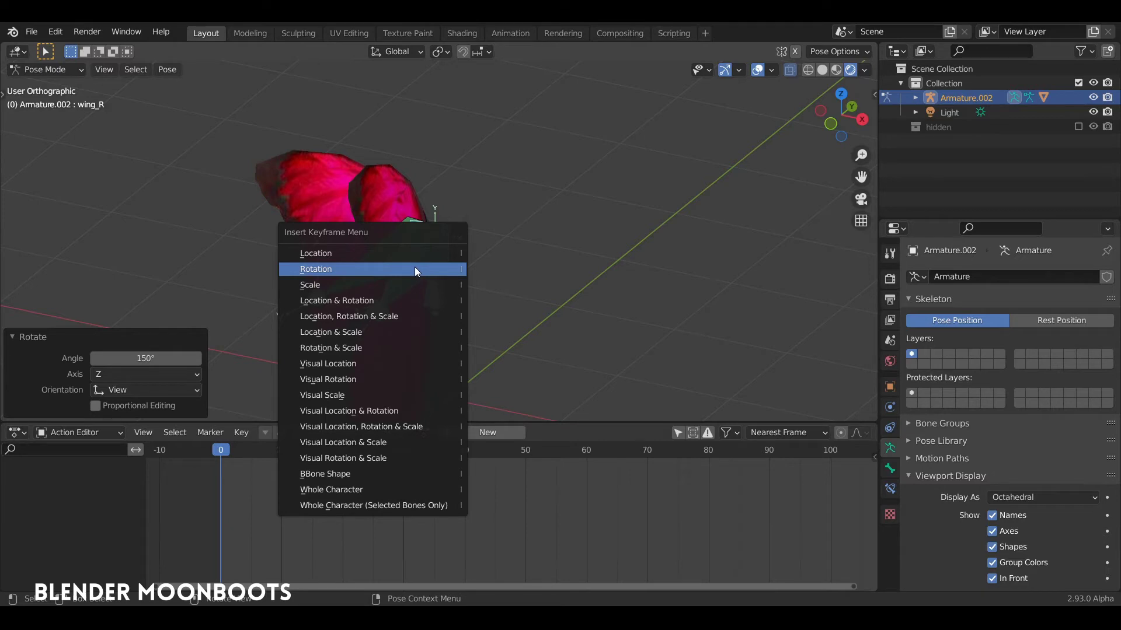
{"action": "left_click", "coordinate": [414, 268]}
At frame 5, rotate wing_R by about -167° in the view to spread the wings, and insert a Rotation keyframe
{"action": "left_click_drag", "start_coordinate": [221, 451], "coordinate": [251, 470]}
{"action": "key", "text": "r"}
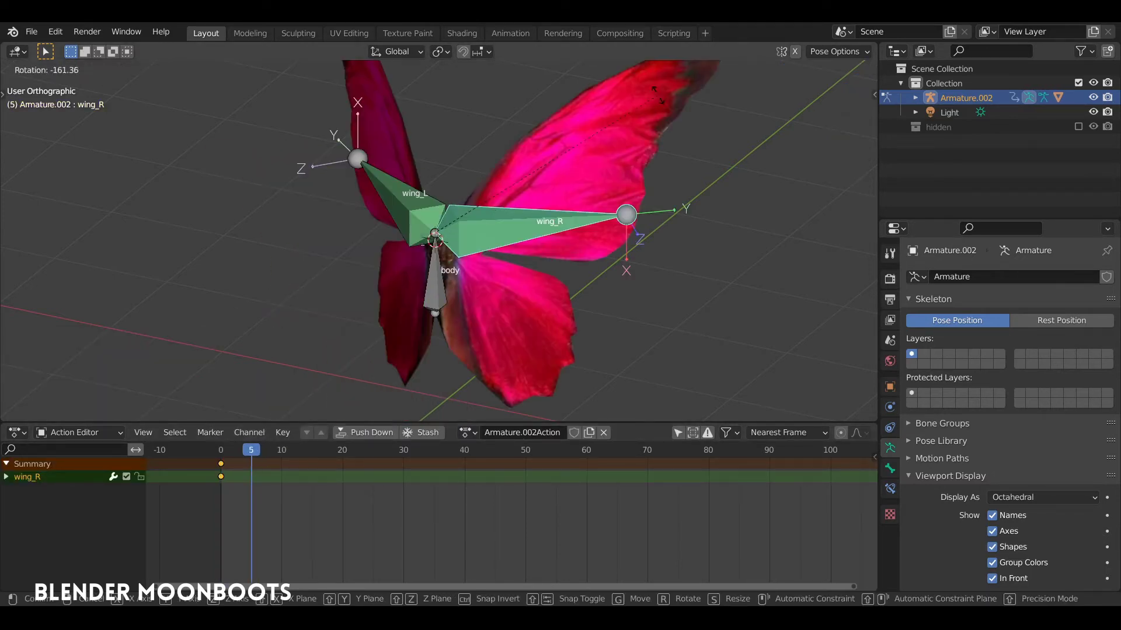
{"action": "left_click", "coordinate": [610, 97]}
{"action": "mouse_move", "coordinate": [596, 212]}
{"action": "middle_mouse_down"}
{"action": "mouse_move", "coordinate": [561, 285]}
{"action": "mouse_move", "coordinate": [601, 216]}
{"action": "middle_mouse_up"}
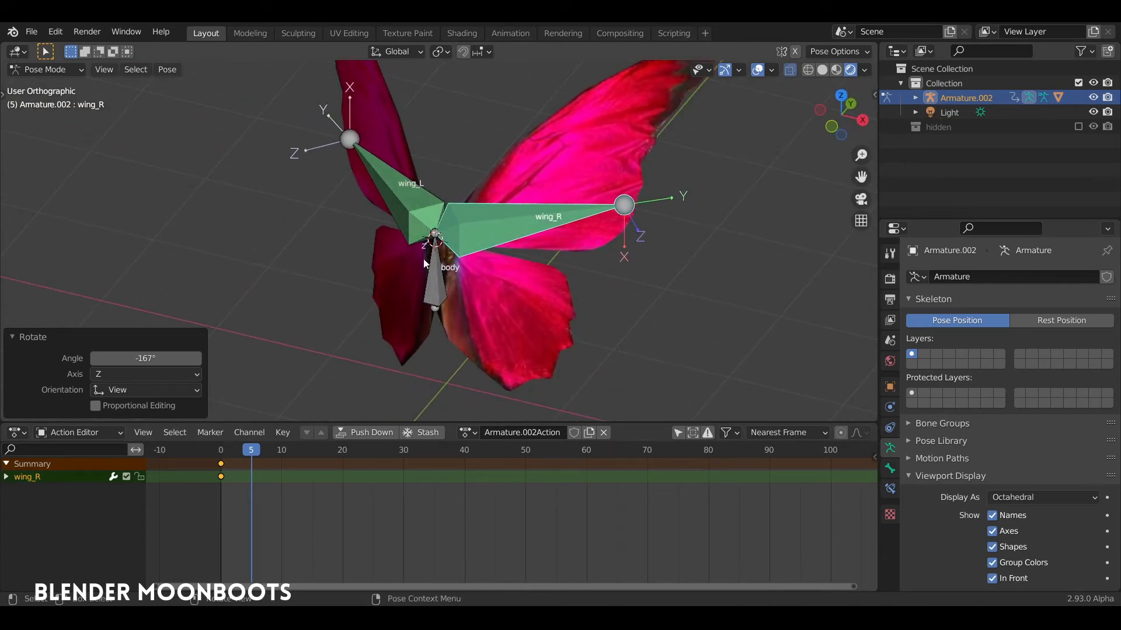
{"action": "middle_click_drag", "start_coordinate": [532, 201], "coordinate": [516, 239]}
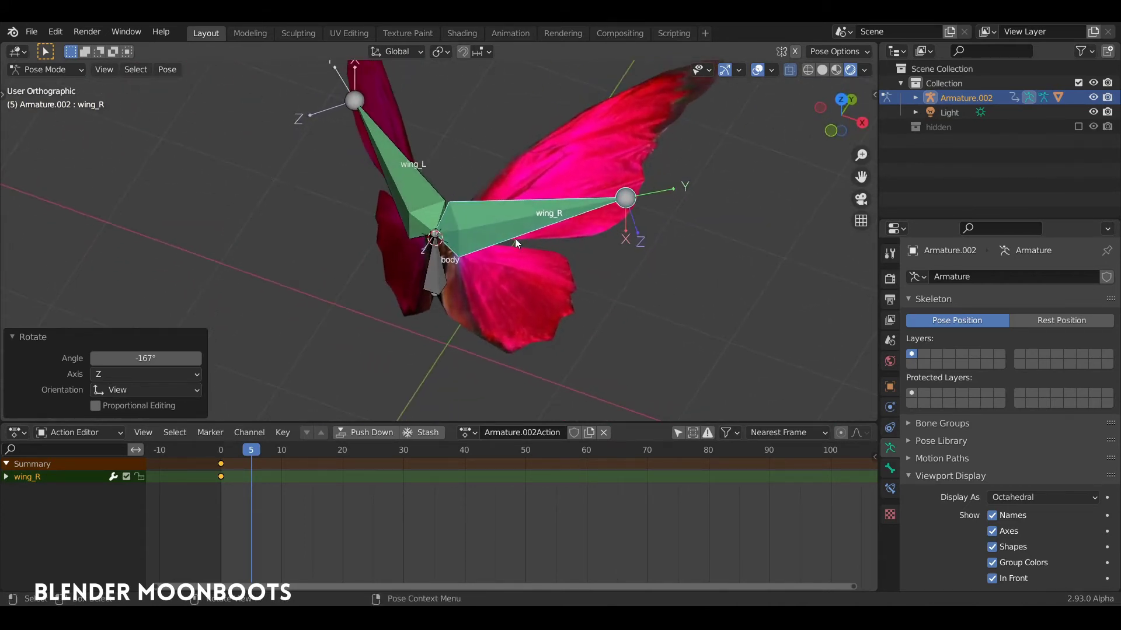
{"action": "key", "text": "i"}
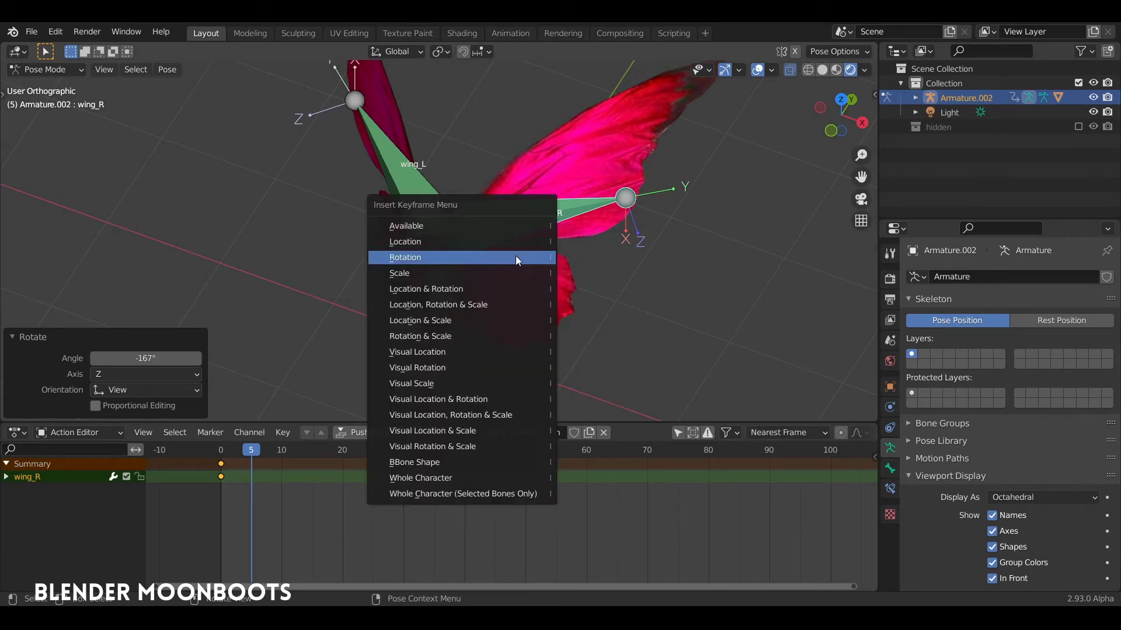
{"action": "left_click", "coordinate": [513, 259]}
Scrub through and play the animation to review the wing movement between the two keyframes
{"action": "left_click_drag", "start_coordinate": [233, 452], "coordinate": [228, 455]}
{"action": "key", "text": "space"}
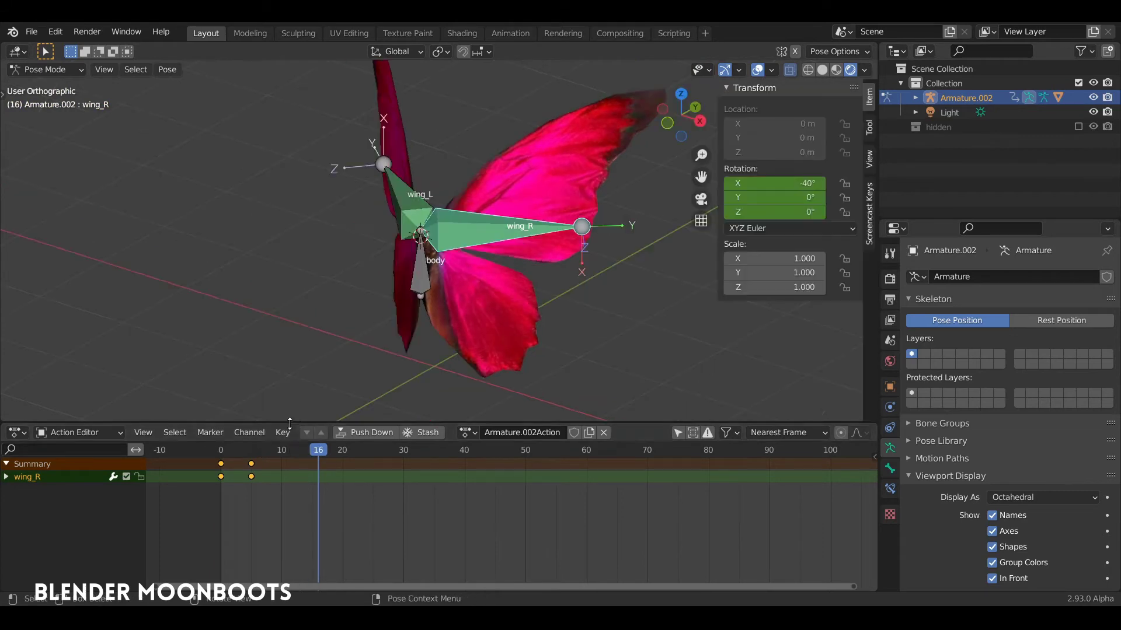
{"action": "key", "text": "Escape"}
Duplicate wing_R's frame 0 keyframe to frame 10 to complete the flap cycle, and return to frame 0
{"action": "mouse_move", "coordinate": [222, 453]}
{"action": "left_mouse_down"}
{"action": "mouse_move", "coordinate": [275, 459]}
{"action": "mouse_move", "coordinate": [216, 473]}
{"action": "left_mouse_up"}
{"action": "left_click", "coordinate": [220, 465]}
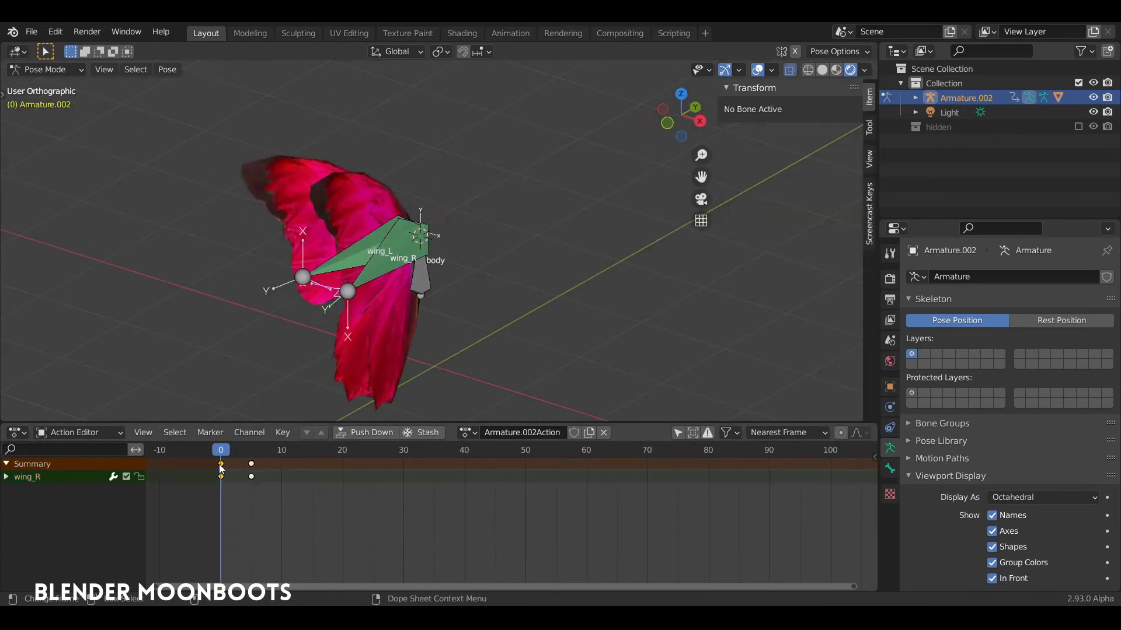
{"action": "key", "text": "shift+d"}
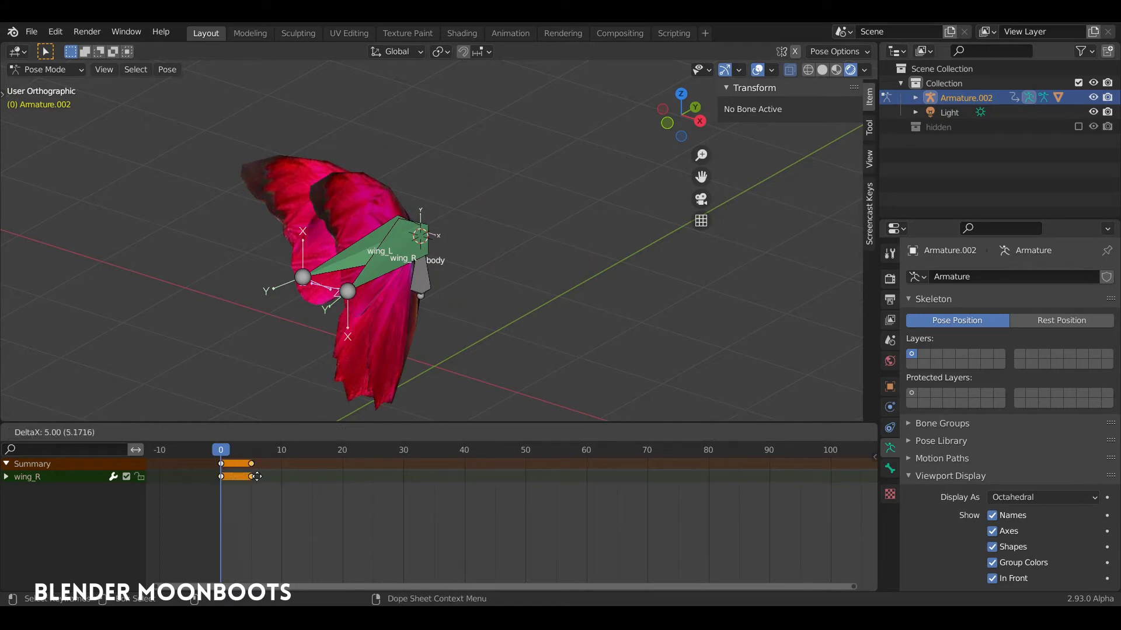
{"action": "left_click", "coordinate": [283, 484]}
{"action": "mouse_move", "coordinate": [234, 459]}
{"action": "left_mouse_down"}
{"action": "mouse_move", "coordinate": [268, 461]}
{"action": "mouse_move", "coordinate": [220, 465]}
{"action": "mouse_move", "coordinate": [272, 470]}
{"action": "mouse_move", "coordinate": [220, 465]}
{"action": "left_mouse_up"}
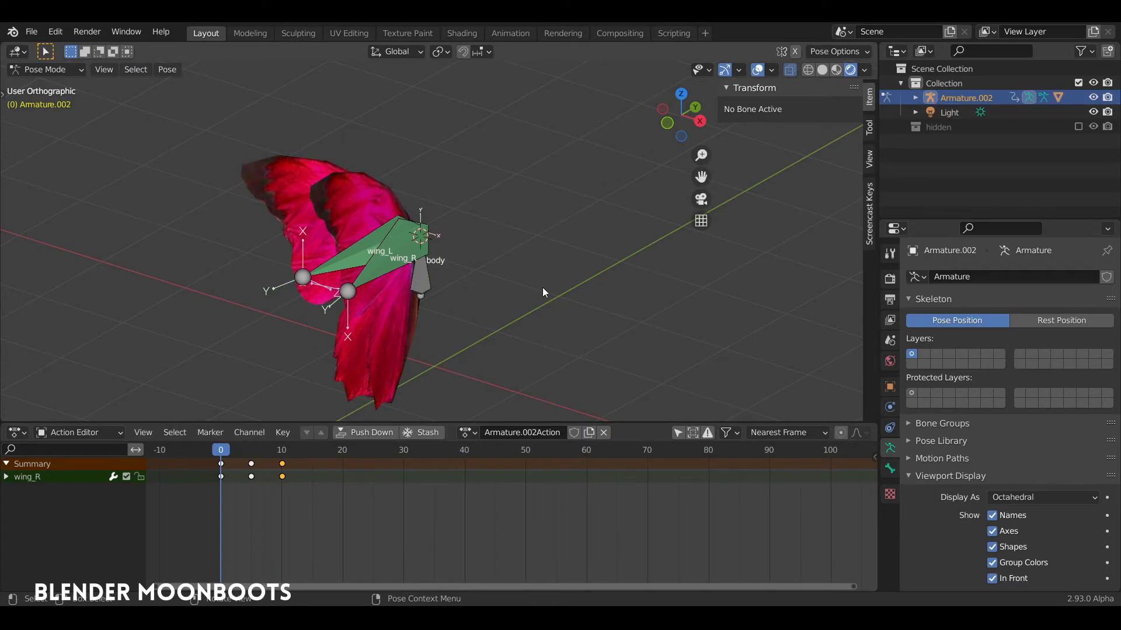
Limit the Action Editor to selected bones' channels, select wing_R to show its keyframes, and switch the filter off again
{"action": "left_click", "coordinate": [677, 435]}
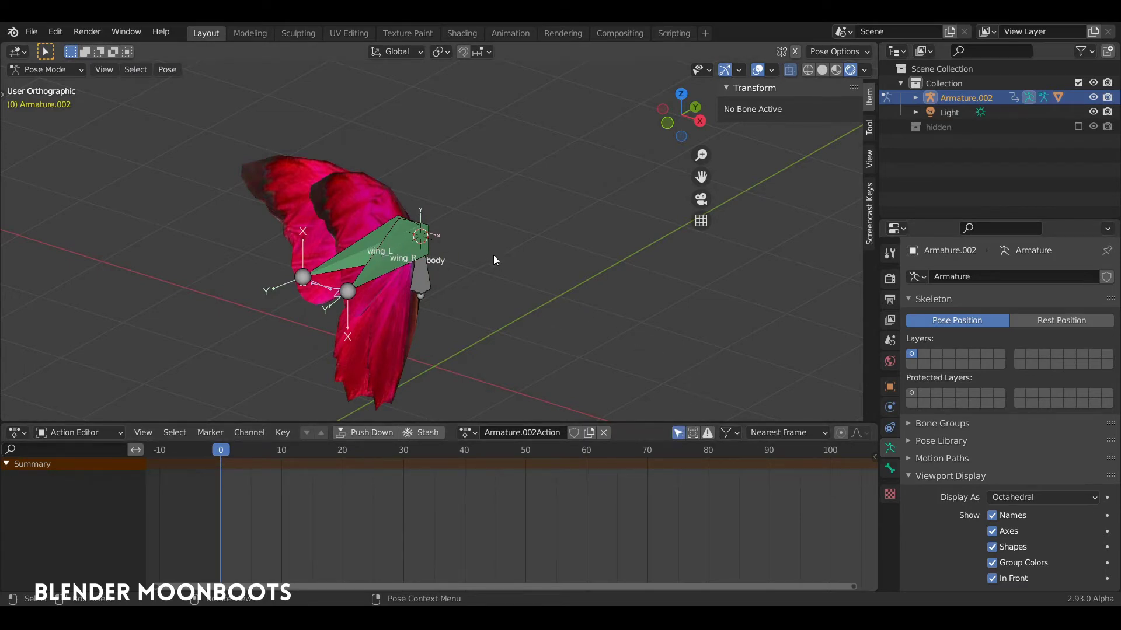
{"action": "left_click", "coordinate": [400, 251]}
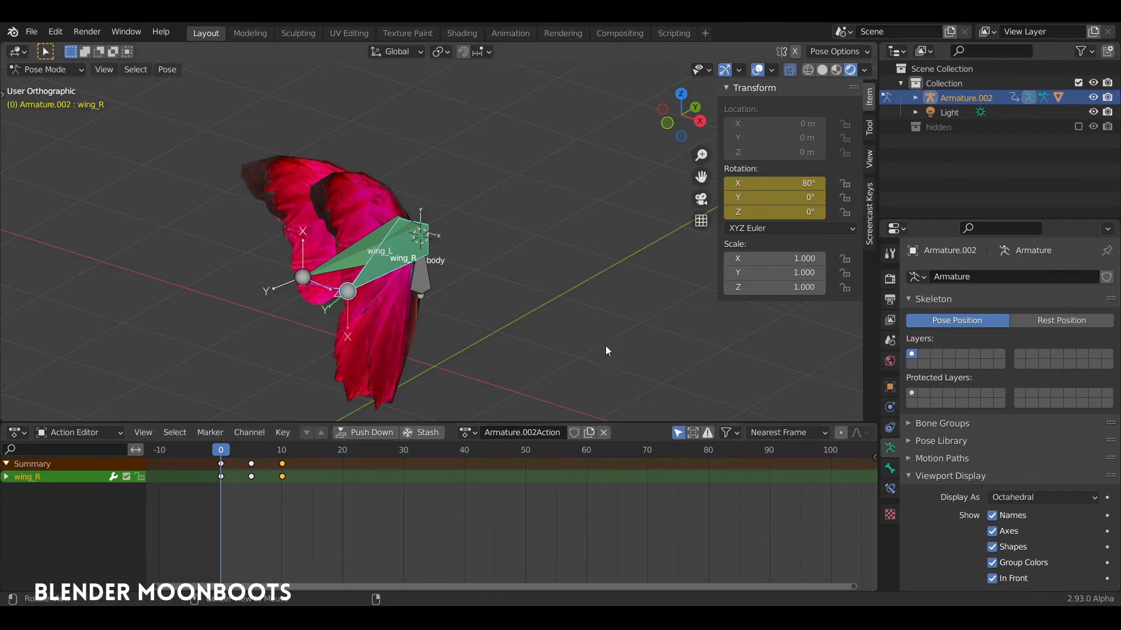
{"action": "middle_click_drag", "start_coordinate": [600, 298], "coordinate": [578, 312]}
{"action": "scroll", "coordinate": [526, 280], "scroll_direction": "up", "scroll_amount": 3}
{"action": "middle_click_drag", "start_coordinate": [514, 301], "coordinate": [612, 266], "text": "shift"}
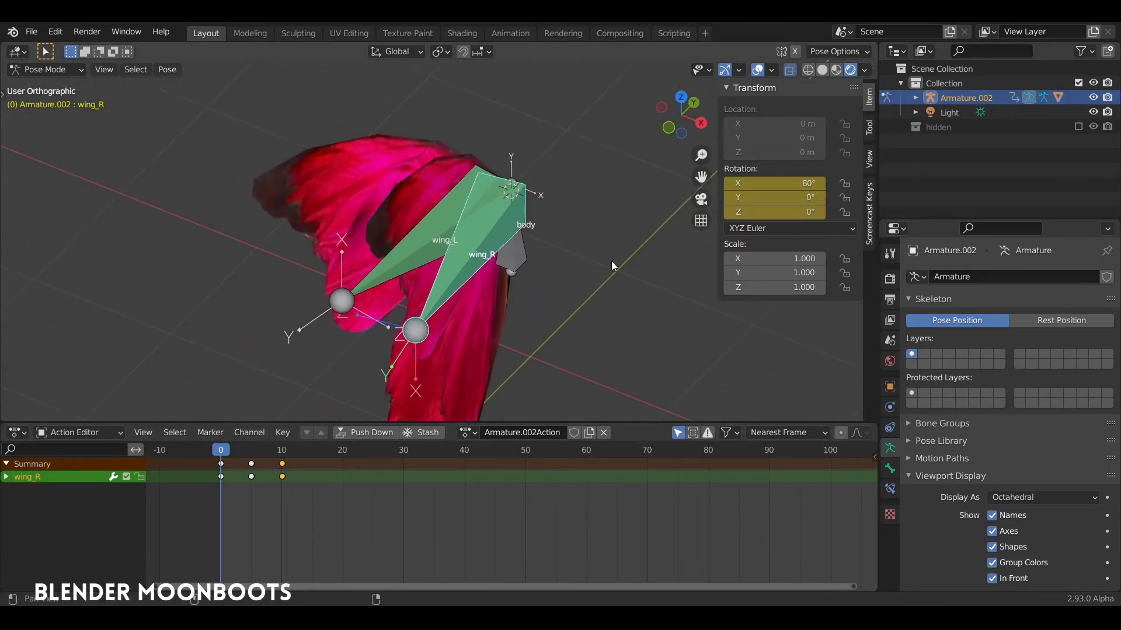
{"action": "left_click", "coordinate": [677, 433]}
{"action": "left_click", "coordinate": [561, 306]}
Hide the viewport sidebar and duplicate wing_R's three flap keyframes so that the copies span frames 10 to 20
{"action": "middle_click_drag", "start_coordinate": [562, 305], "coordinate": [532, 275]}
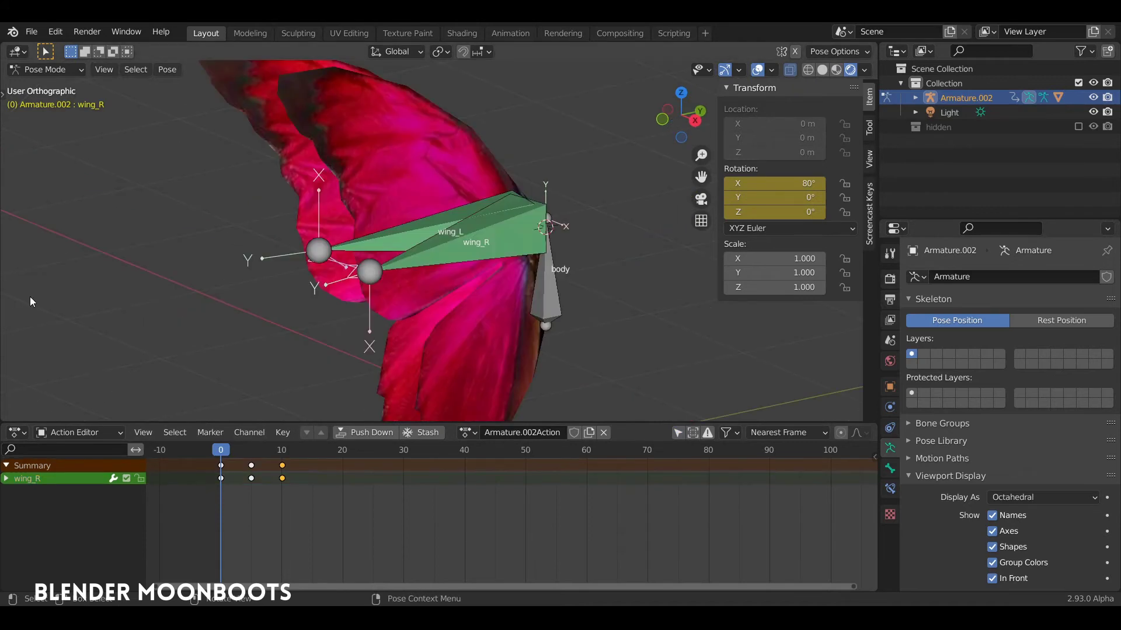
{"action": "scroll", "coordinate": [409, 309], "scroll_direction": "down", "scroll_amount": 3}
{"action": "scroll", "coordinate": [478, 280], "scroll_direction": "down", "scroll_amount": 2}
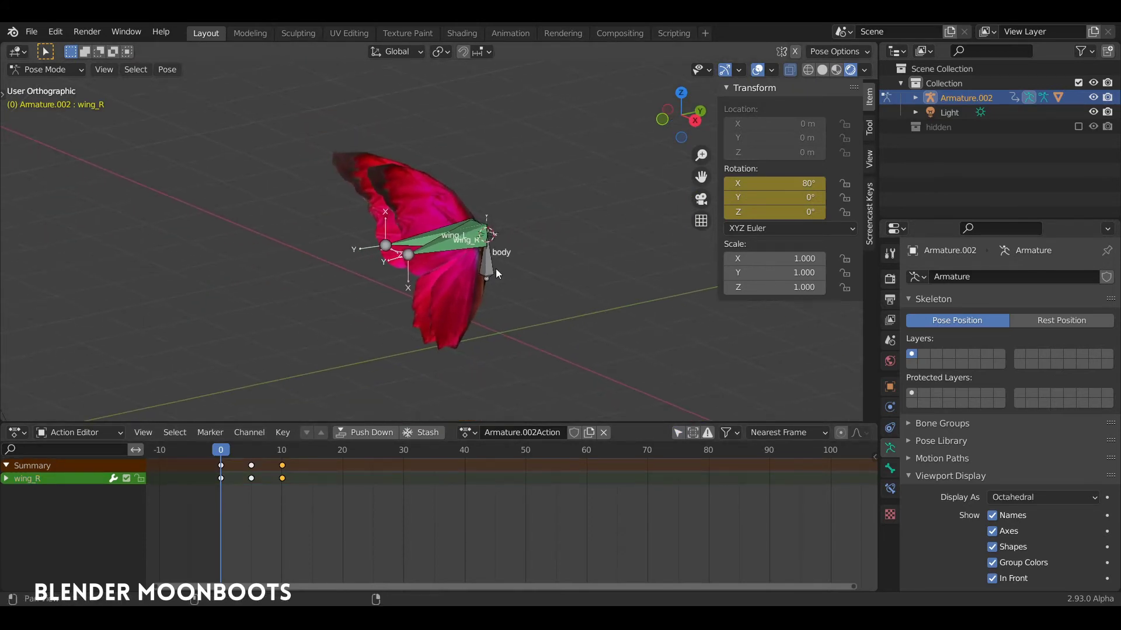
{"action": "middle_click_drag", "start_coordinate": [496, 269], "coordinate": [433, 324], "text": "shift"}
{"action": "key", "text": "n"}
{"action": "middle_click_drag", "start_coordinate": [457, 286], "coordinate": [359, 307], "text": "shift"}
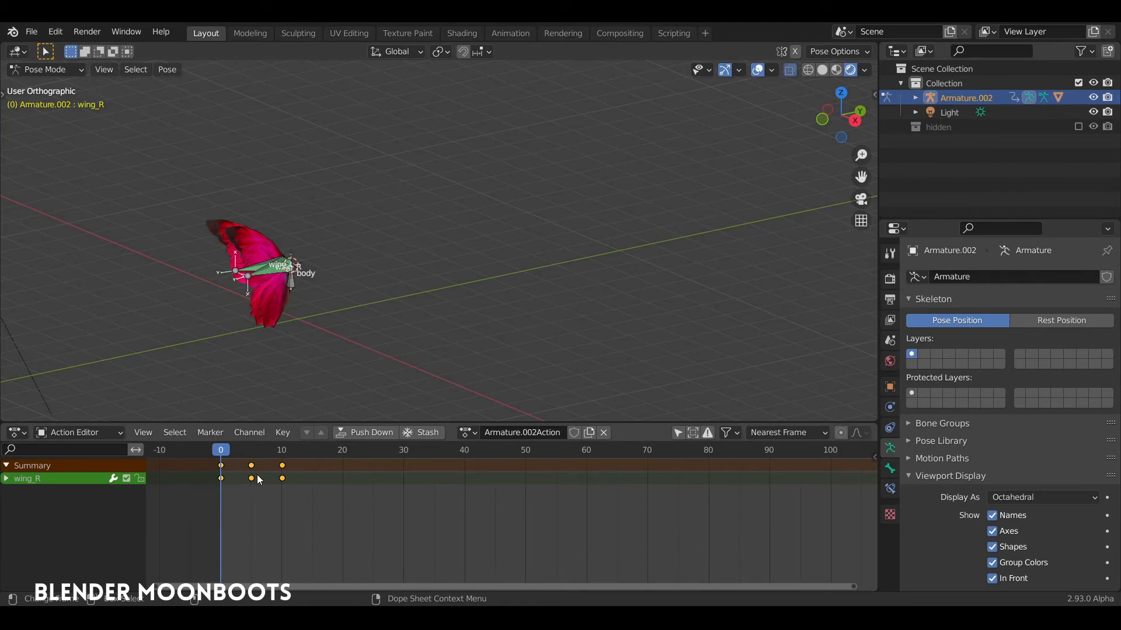
{"action": "key", "text": "shift+d"}
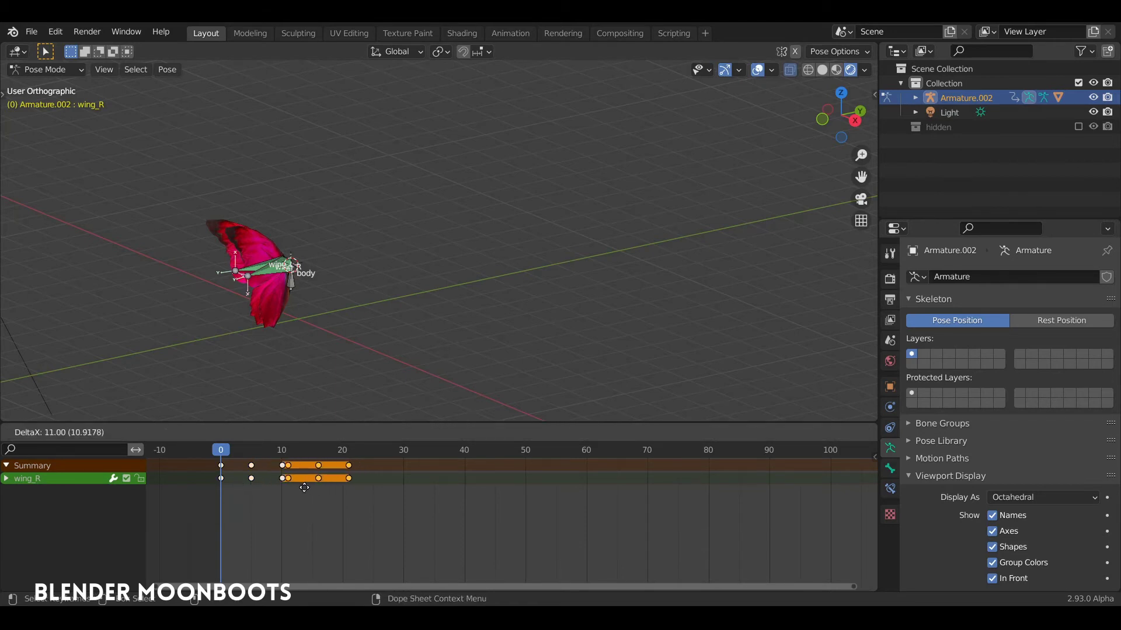
{"action": "left_click", "coordinate": [301, 491]}
Duplicate the flap keyframes twice more to extend the cycle to frame 40 and to frame 80, and play the animation
{"action": "key", "text": "shift+d"}
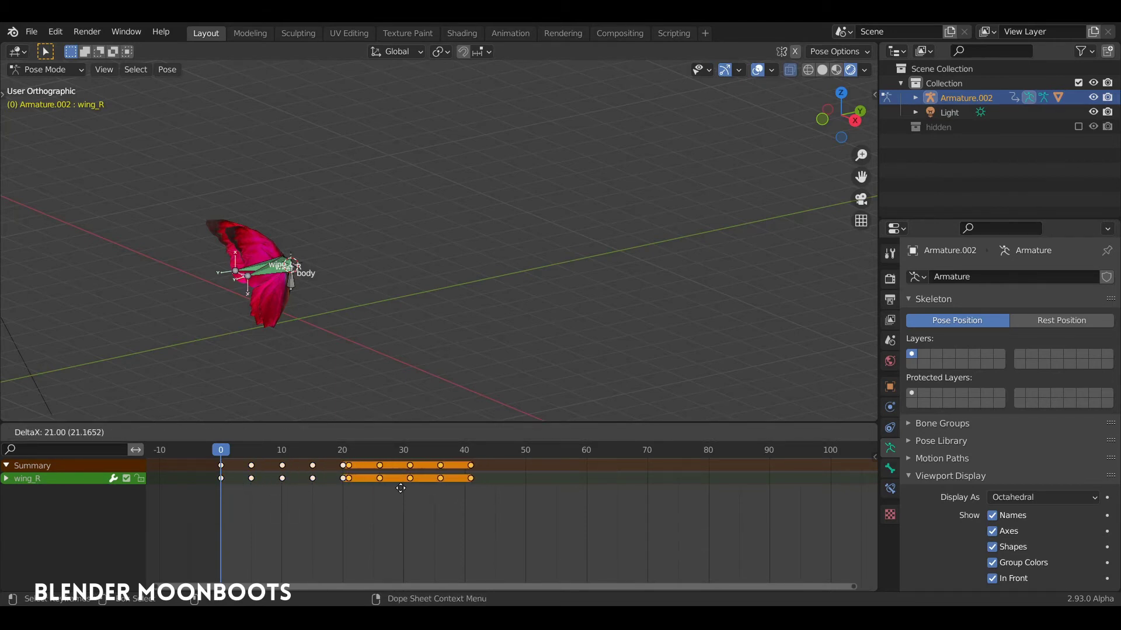
{"action": "left_click", "coordinate": [394, 489]}
{"action": "key", "text": "shift+d"}
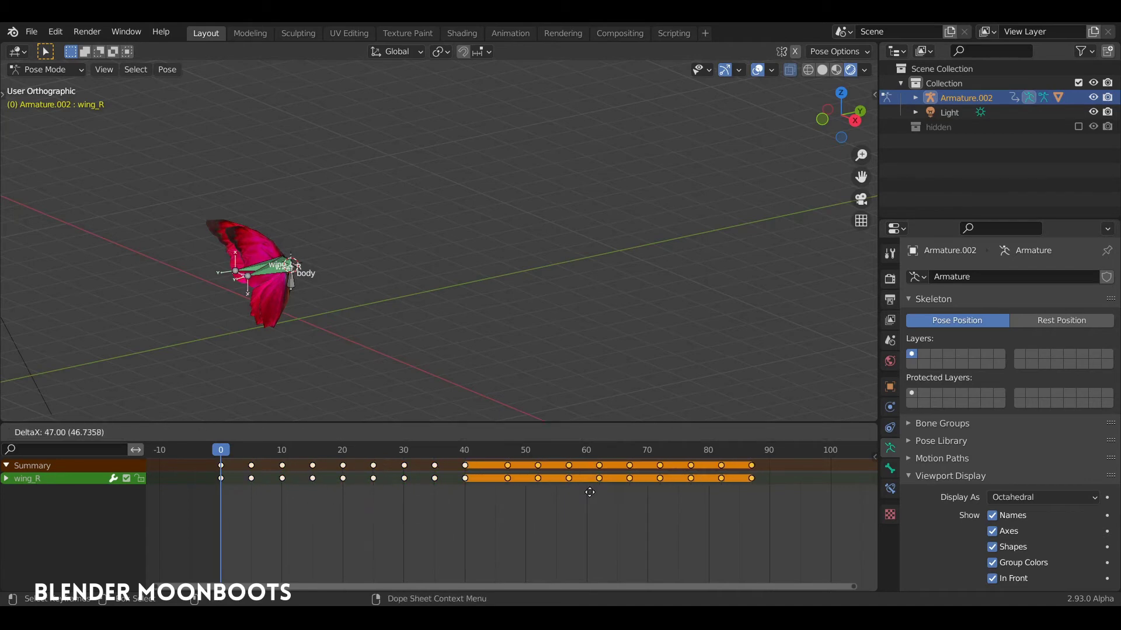
{"action": "left_click", "coordinate": [549, 493]}
{"action": "key", "text": "space"}
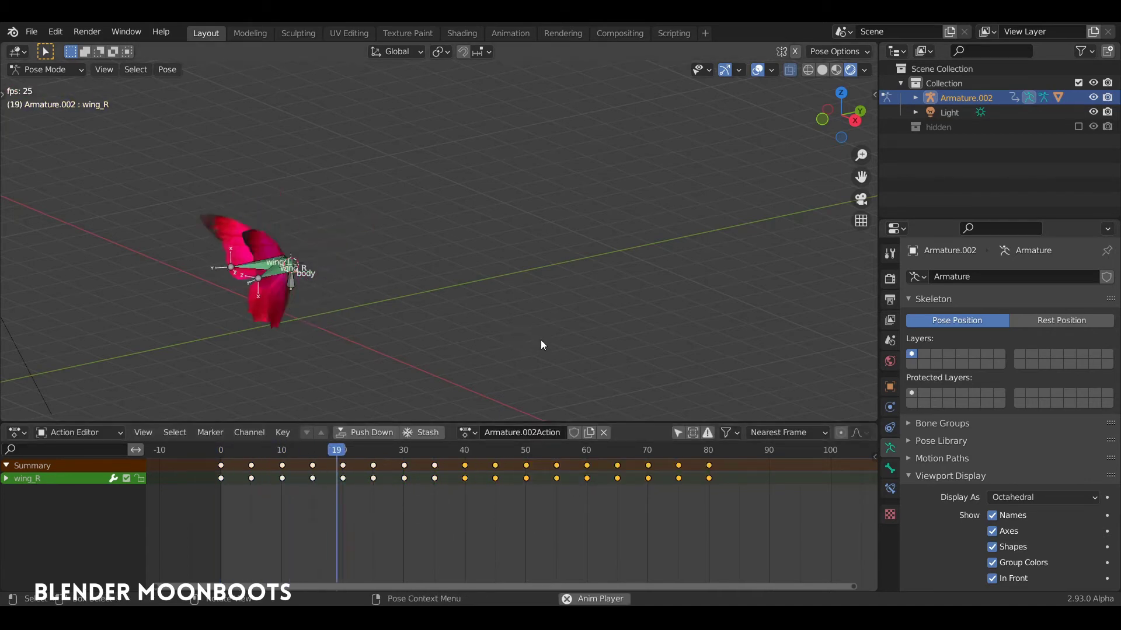
{"action": "key", "text": "Escape"}
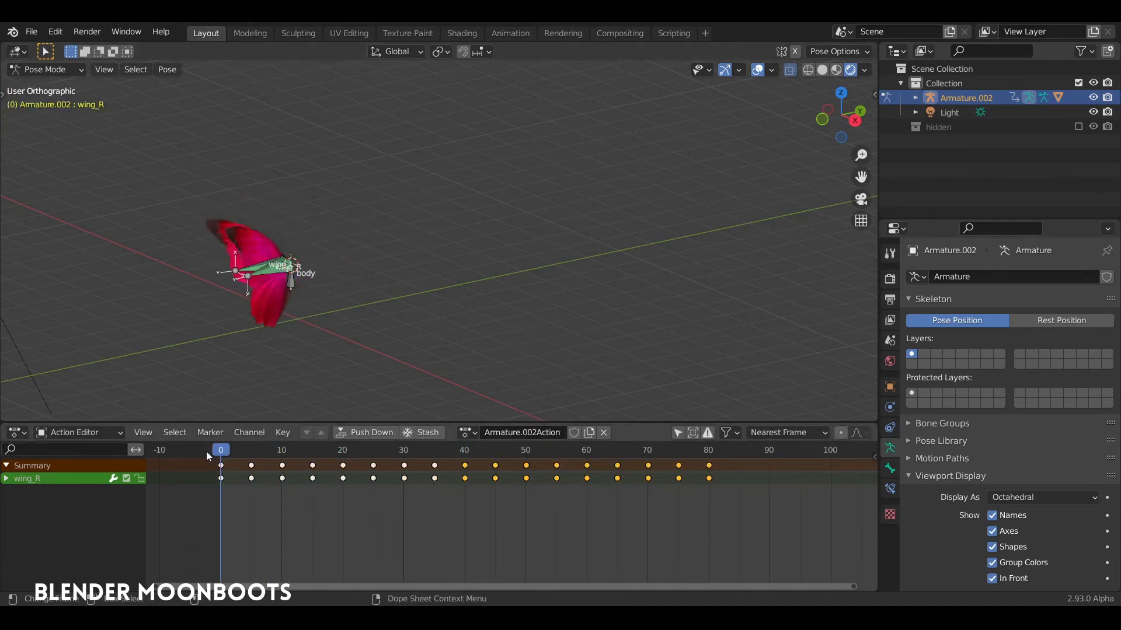
Select the body bone and insert a Location keyframe for it at frame 0
{"action": "left_click", "coordinate": [289, 283]}
{"action": "middle_click_drag", "start_coordinate": [325, 287], "coordinate": [286, 266]}
{"action": "scroll", "coordinate": [306, 239], "scroll_direction": "up", "scroll_amount": 2}
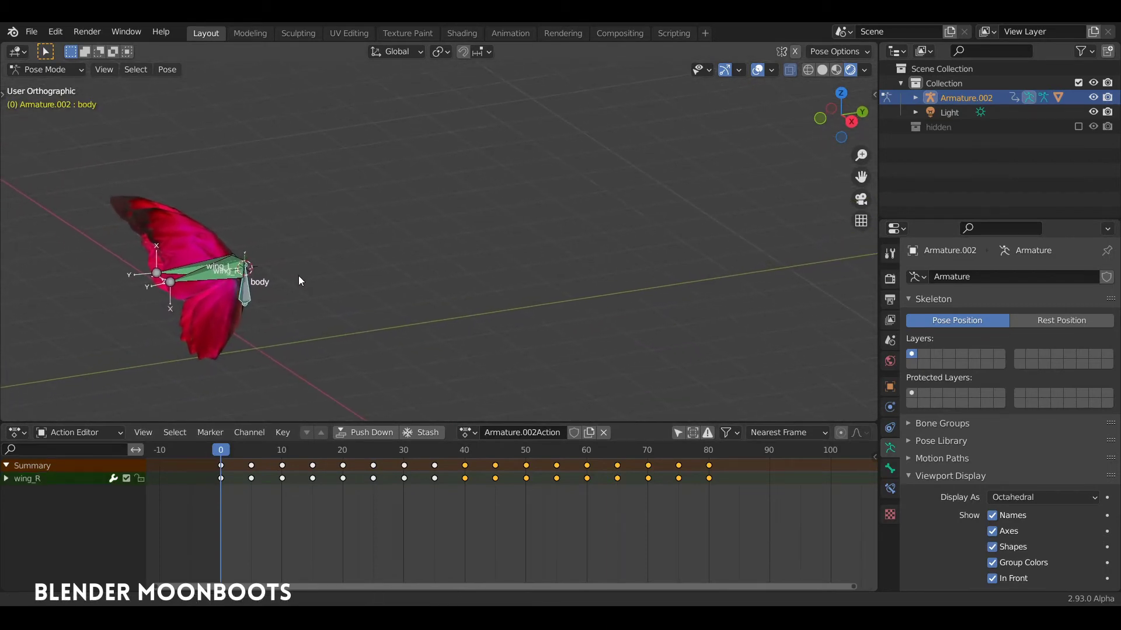
{"action": "key", "text": "i"}
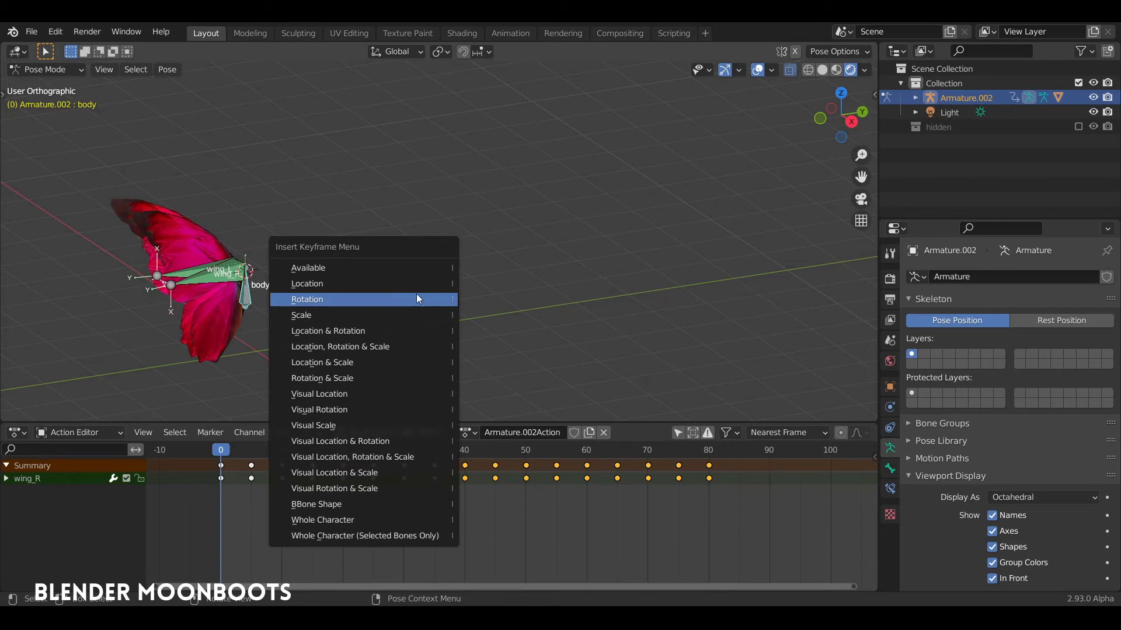
{"action": "left_click", "coordinate": [377, 283]}
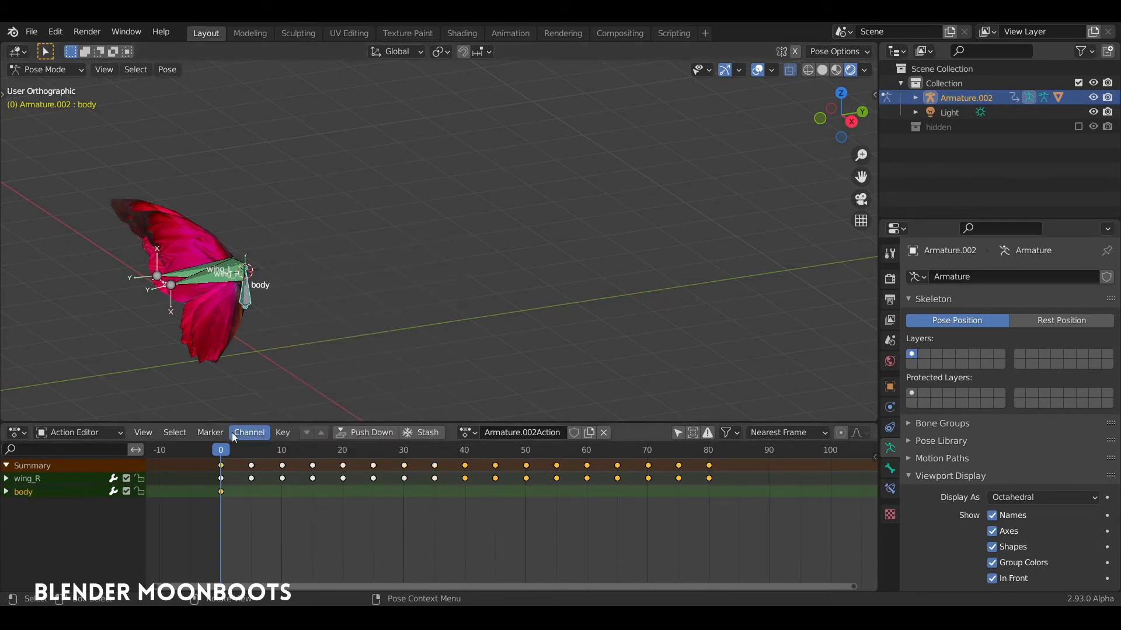
At frame 80, move the body bone about 9.2 m along the global Y axis and insert a Location keyframe
{"action": "left_click_drag", "start_coordinate": [432, 467], "coordinate": [708, 468]}
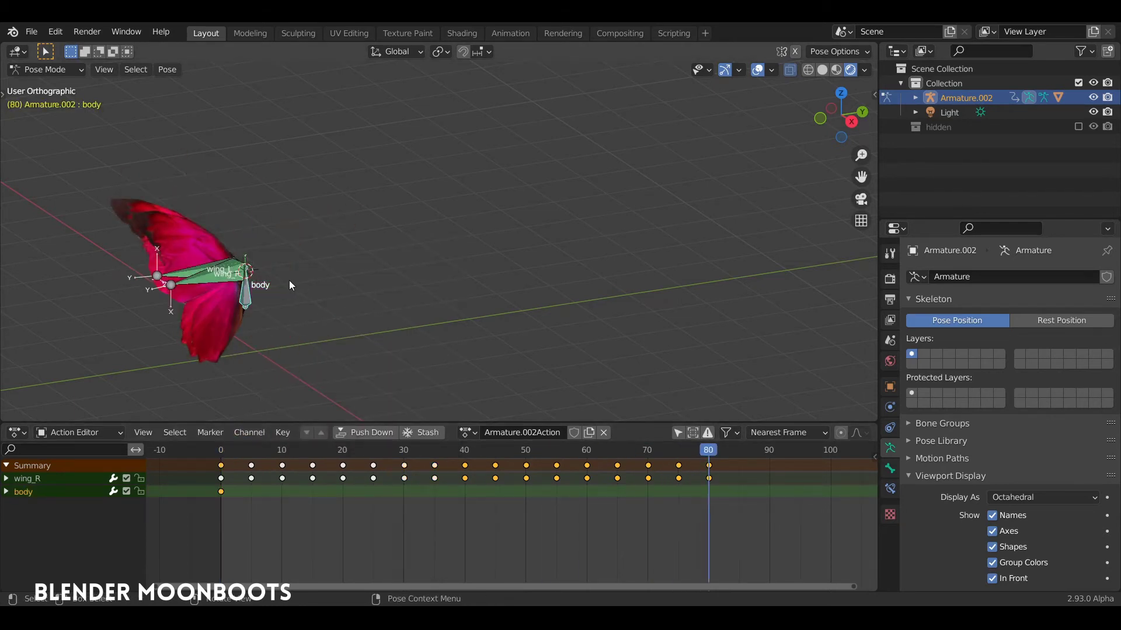
{"action": "key", "text": "shift+space"}
{"action": "left_click", "coordinate": [205, 348]}
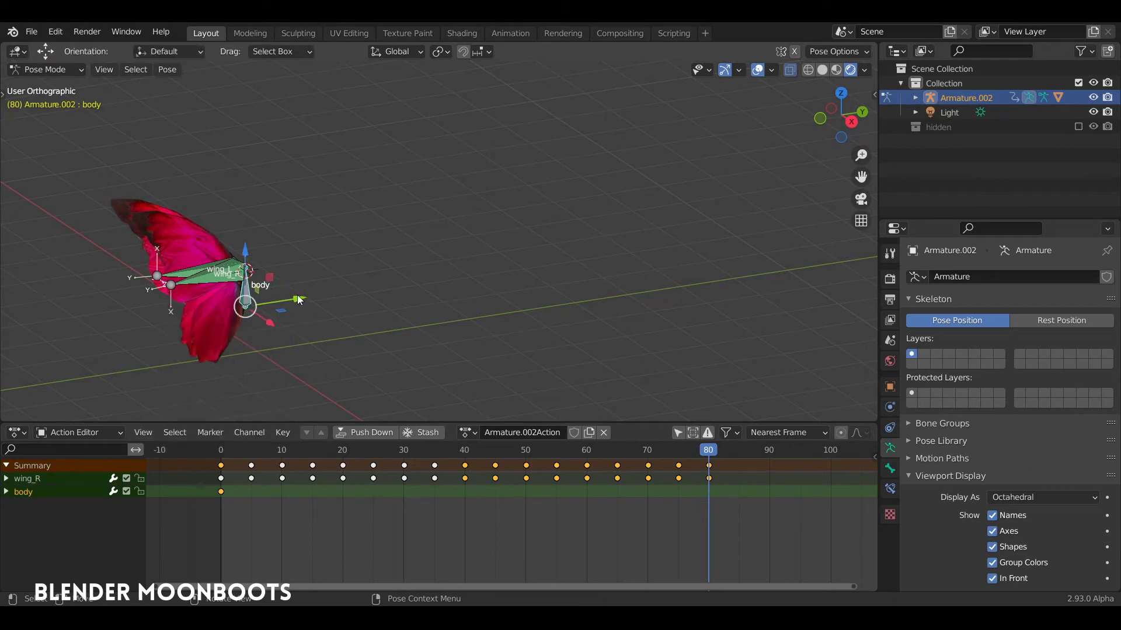
{"action": "left_click_drag", "start_coordinate": [298, 300], "coordinate": [785, 225]}
{"action": "key", "text": "i"}
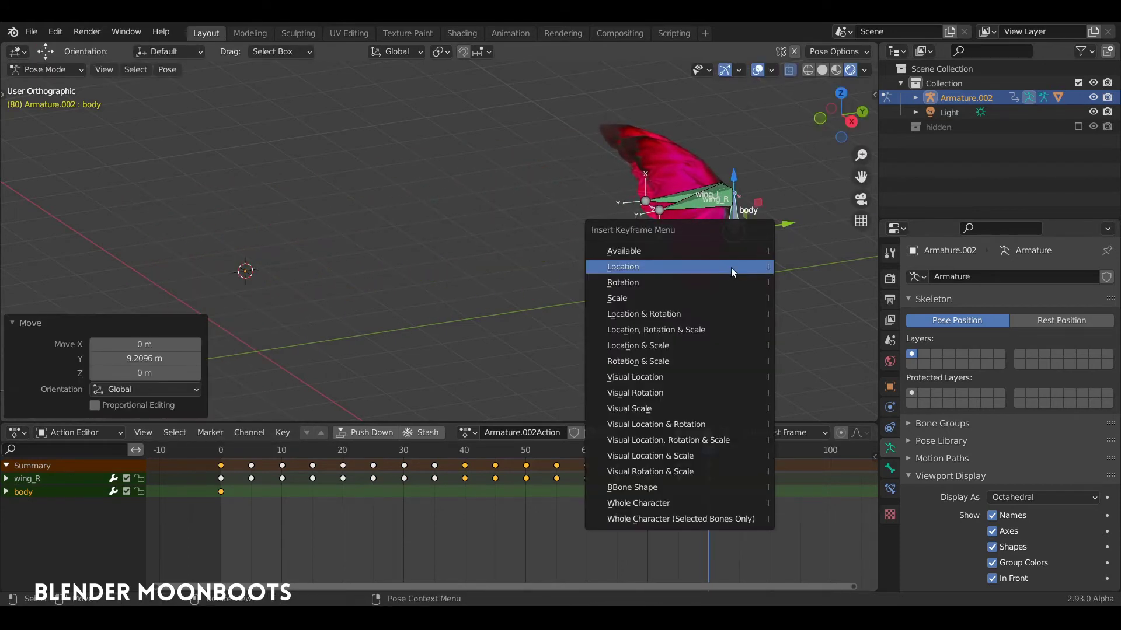
{"action": "left_click", "coordinate": [700, 266]}
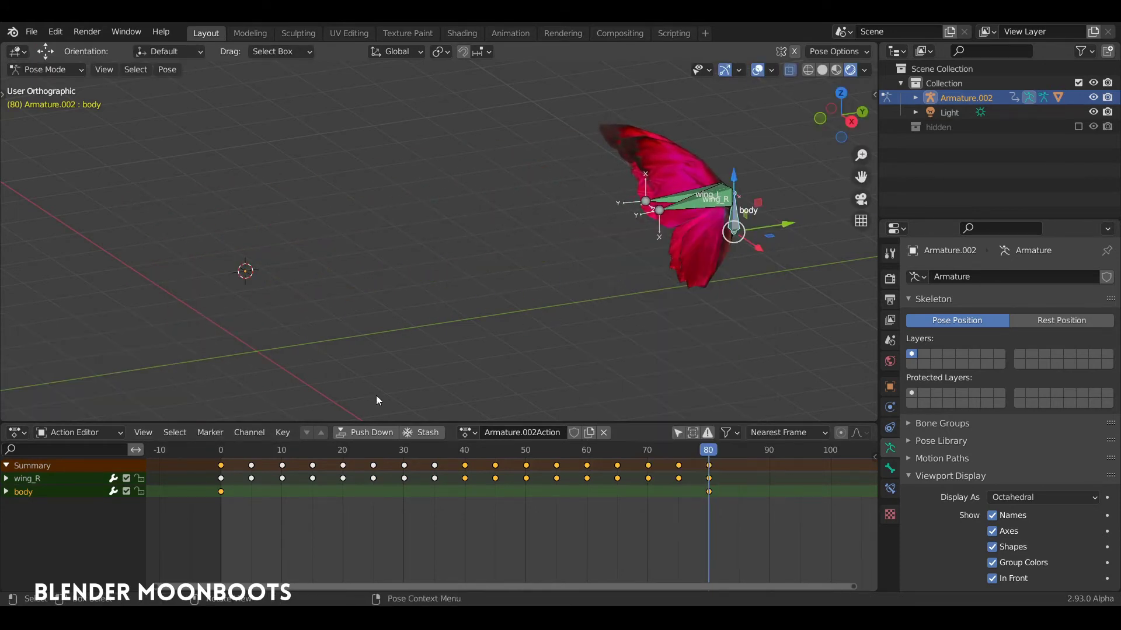
Return to frame 0, switch the armature to Object Mode, and rename its action to action1
{"action": "left_click", "coordinate": [205, 454]}
{"action": "key", "text": "ctrl+Tab"}
{"action": "left_click", "coordinate": [245, 296]}
{"action": "left_click", "coordinate": [236, 274]}
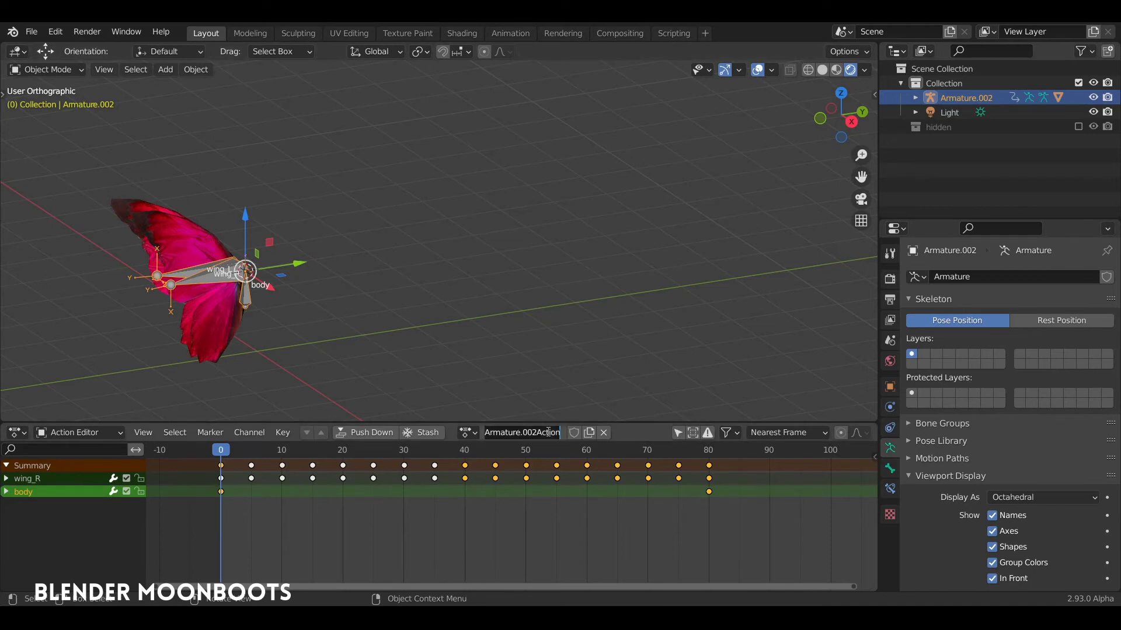
{"action": "type", "text": "action1"}
{"action": "key", "text": "Return"}
Select the butterfly mesh to view its Action Editor, then reselect the armature and put it in Pose Mode at frame 0
{"action": "left_click", "coordinate": [219, 272]}
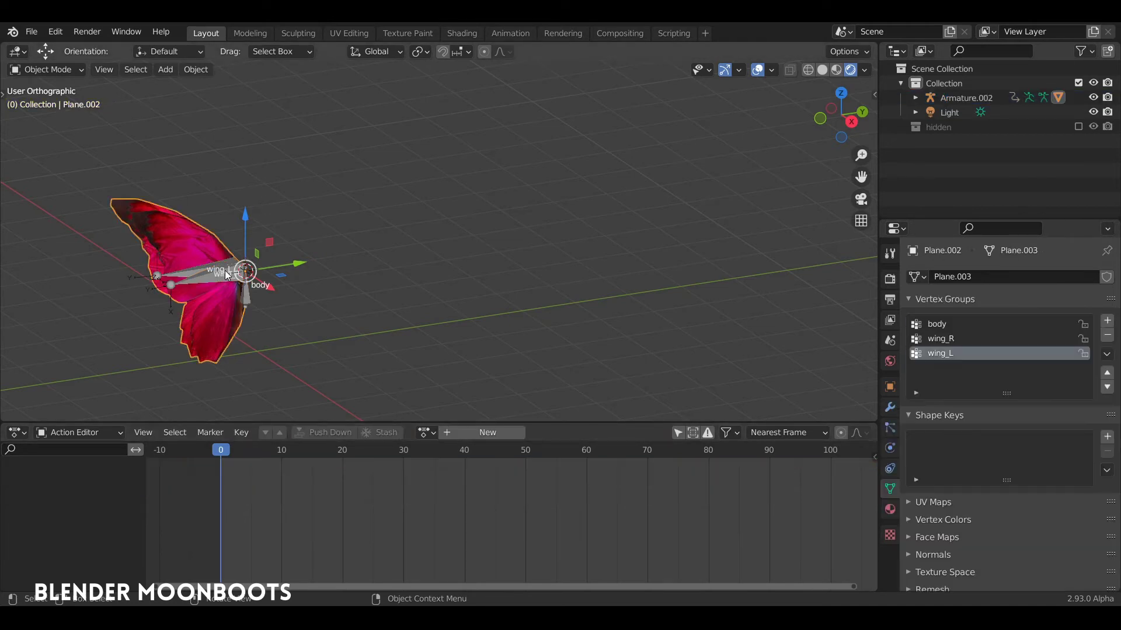
{"action": "left_click", "coordinate": [232, 275]}
{"action": "key", "text": "ctrl+Tab"}
{"action": "mouse_move", "coordinate": [238, 452]}
{"action": "left_mouse_down"}
{"action": "mouse_move", "coordinate": [237, 463]}
{"action": "mouse_move", "coordinate": [384, 458]}
{"action": "mouse_move", "coordinate": [221, 462]}
{"action": "left_mouse_up"}
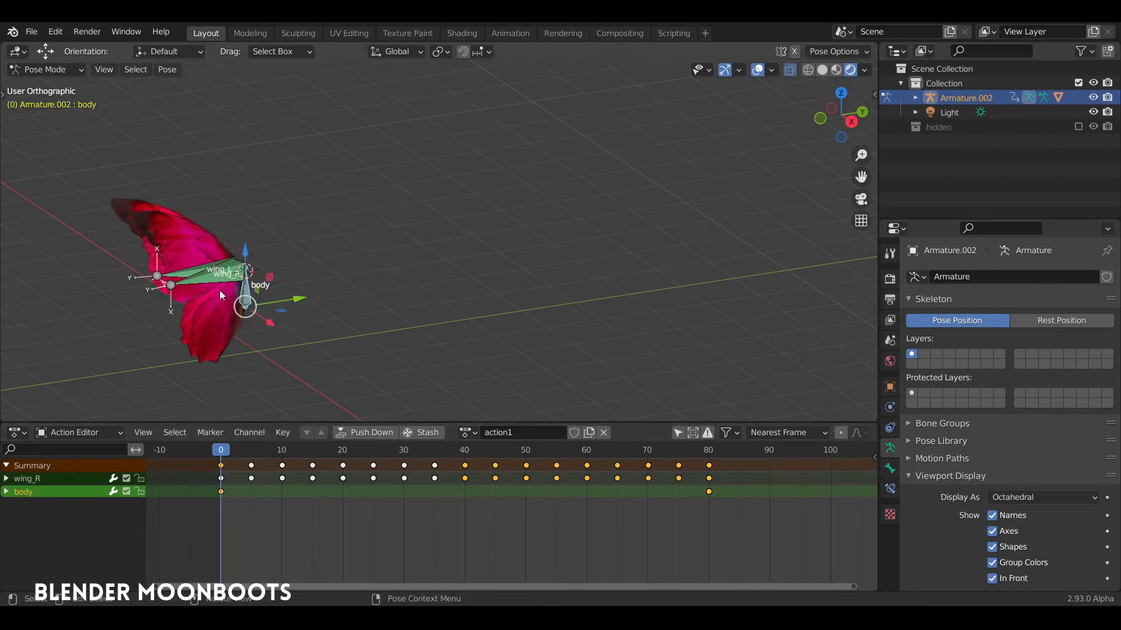
Select the wing_R bone and move the current frame to 5
{"action": "middle_click_drag", "start_coordinate": [220, 290], "coordinate": [226, 250]}
{"action": "middle_click_drag", "start_coordinate": [85, 316], "coordinate": [302, 267], "text": "shift"}
{"action": "left_click", "coordinate": [296, 232]}
{"action": "left_click_drag", "start_coordinate": [241, 453], "coordinate": [251, 454]}
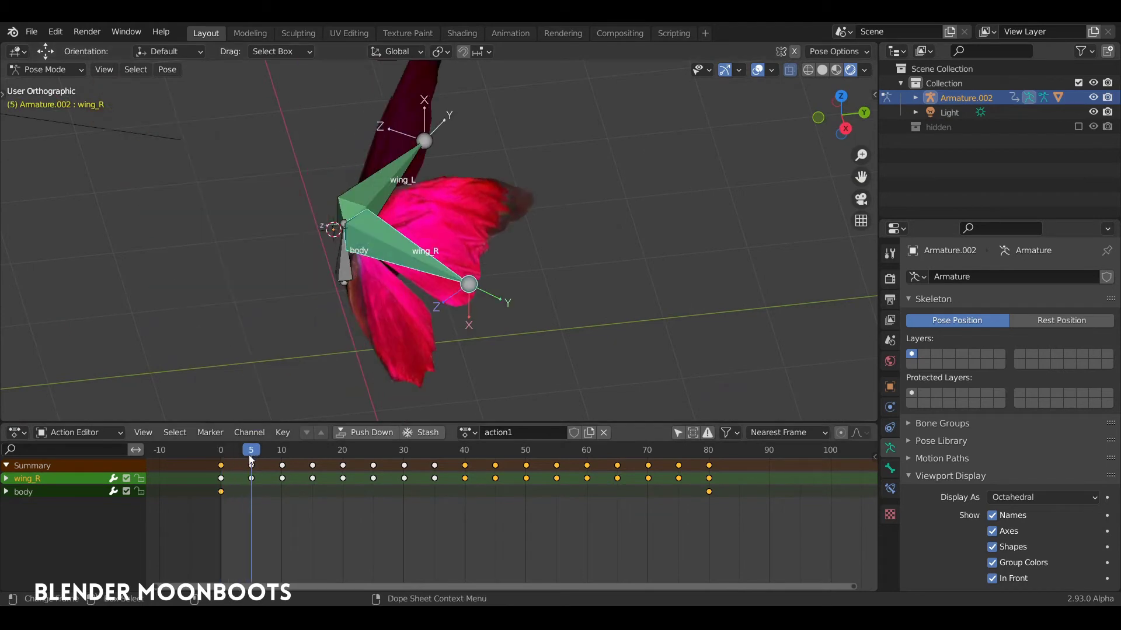
{"action": "middle_click_drag", "start_coordinate": [357, 275], "coordinate": [418, 258]}
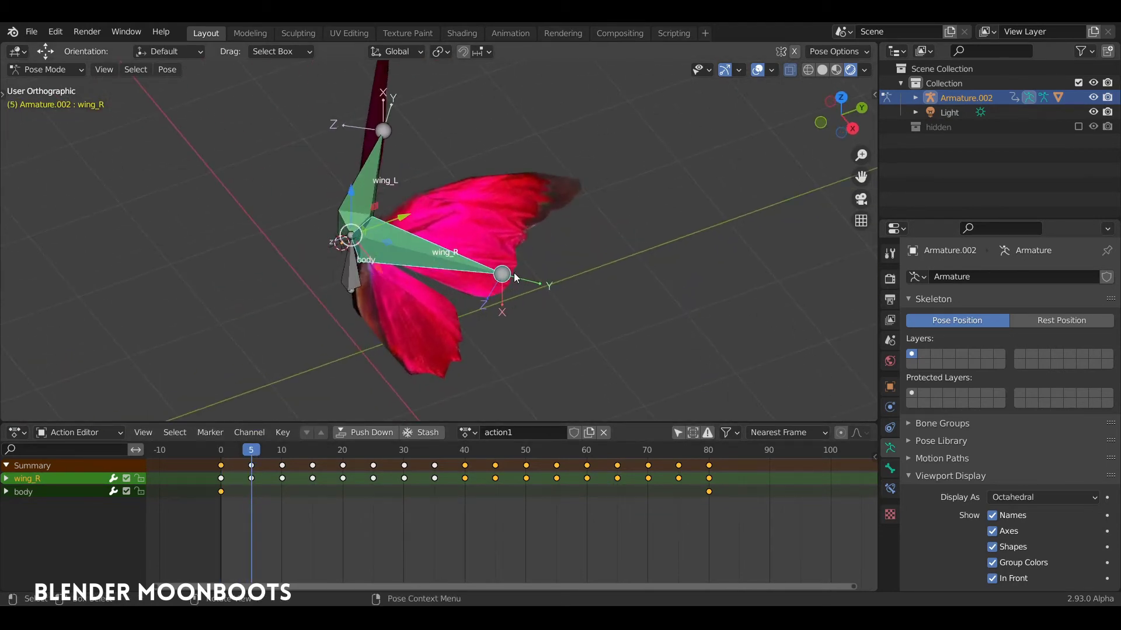
Rotate wing_R about 34.7° in the view plane at frame 5, insert a Rotation keyframe, and return to frame 0
{"action": "key", "text": "r"}
{"action": "left_click", "coordinate": [425, 323]}
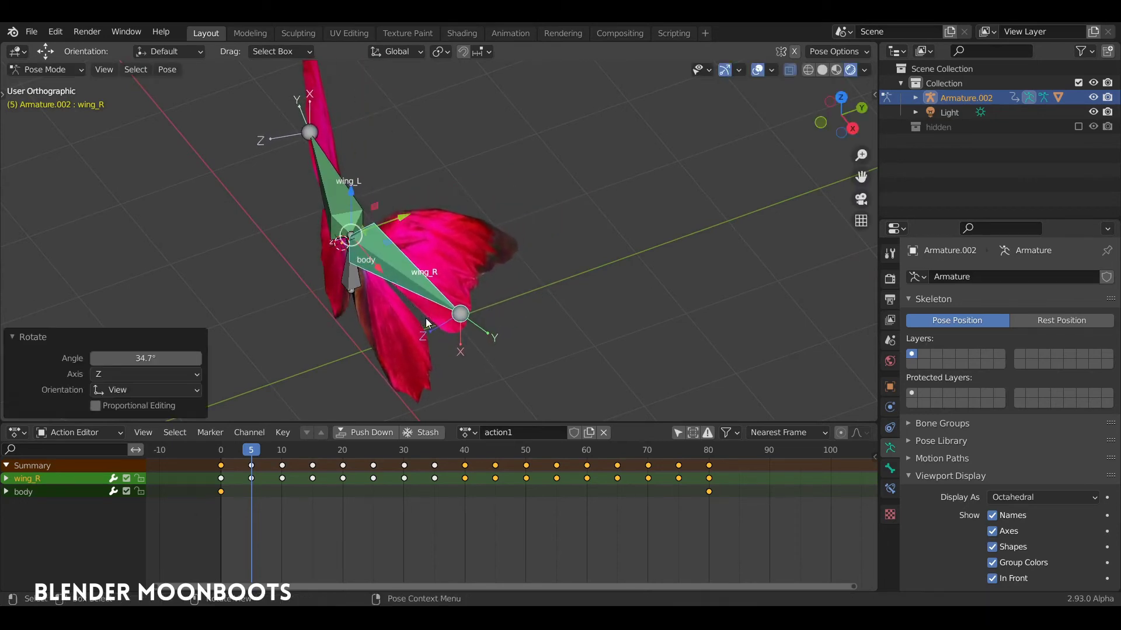
{"action": "key", "text": "i"}
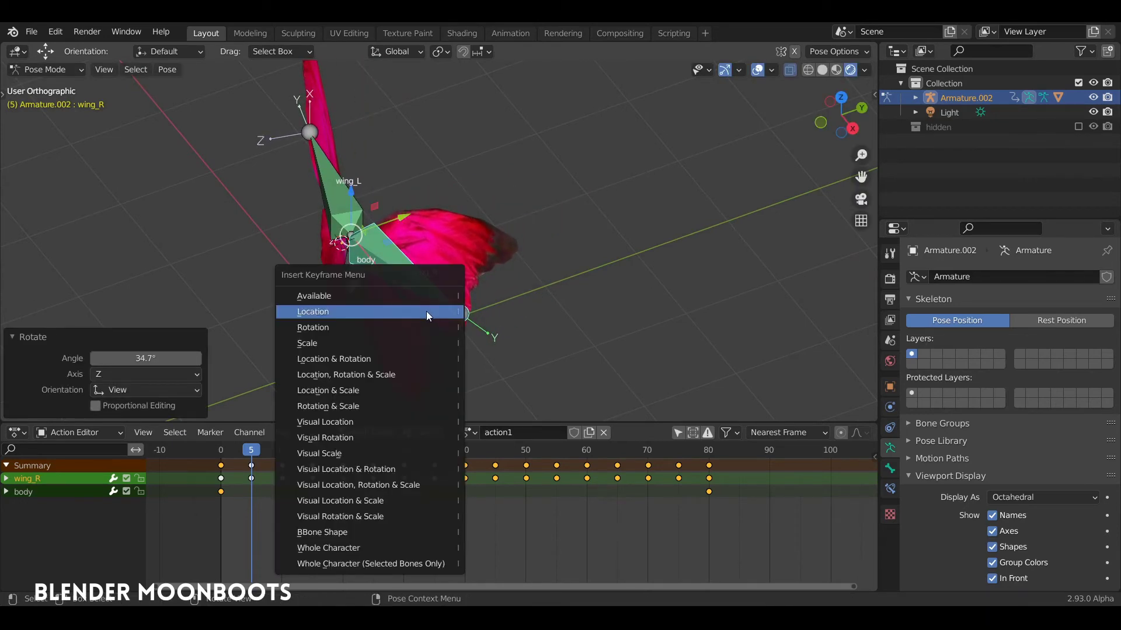
{"action": "left_click", "coordinate": [398, 327]}
{"action": "mouse_move", "coordinate": [247, 461]}
{"action": "left_mouse_down"}
{"action": "mouse_move", "coordinate": [230, 461]}
{"action": "mouse_move", "coordinate": [291, 457]}
{"action": "mouse_move", "coordinate": [231, 452]}
{"action": "left_mouse_up"}
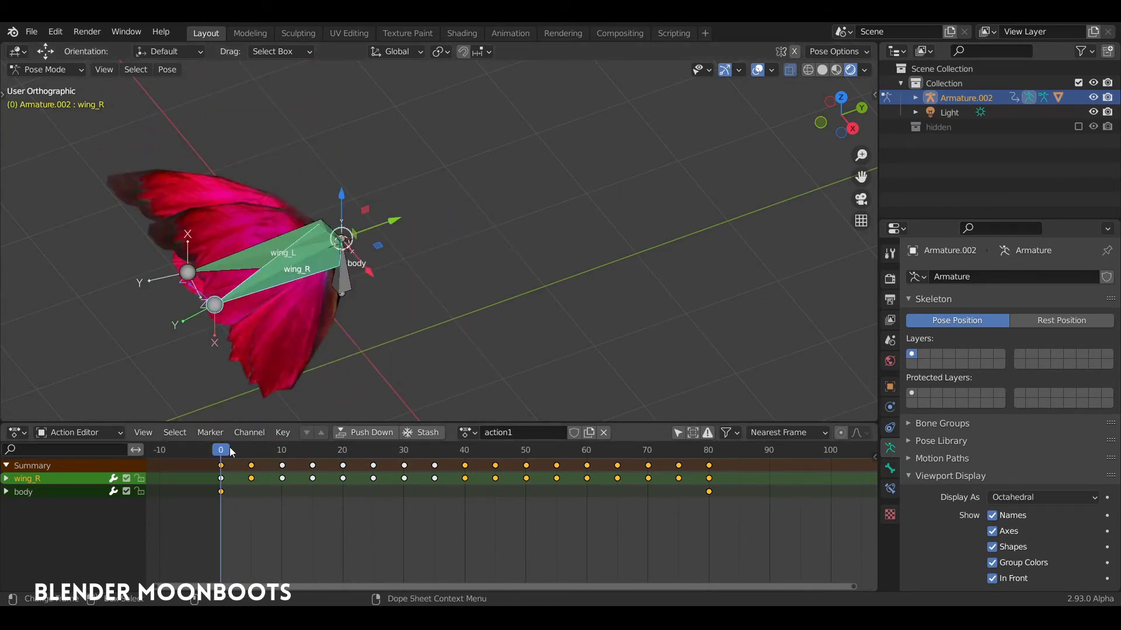
Duplicate the action1 action and rename the copy action2
{"action": "middle_click_drag", "start_coordinate": [394, 336], "coordinate": [414, 302]}
{"action": "scroll", "coordinate": [446, 306], "scroll_direction": "down", "scroll_amount": 4}
{"action": "middle_click_drag", "start_coordinate": [463, 306], "coordinate": [301, 347], "text": "shift"}
{"action": "mouse_move", "coordinate": [229, 461]}
{"action": "left_mouse_down"}
{"action": "mouse_move", "coordinate": [436, 440]}
{"action": "mouse_move", "coordinate": [680, 443]}
{"action": "mouse_move", "coordinate": [221, 451]}
{"action": "left_mouse_up"}
{"action": "middle_click_drag", "start_coordinate": [276, 357], "coordinate": [338, 310]}
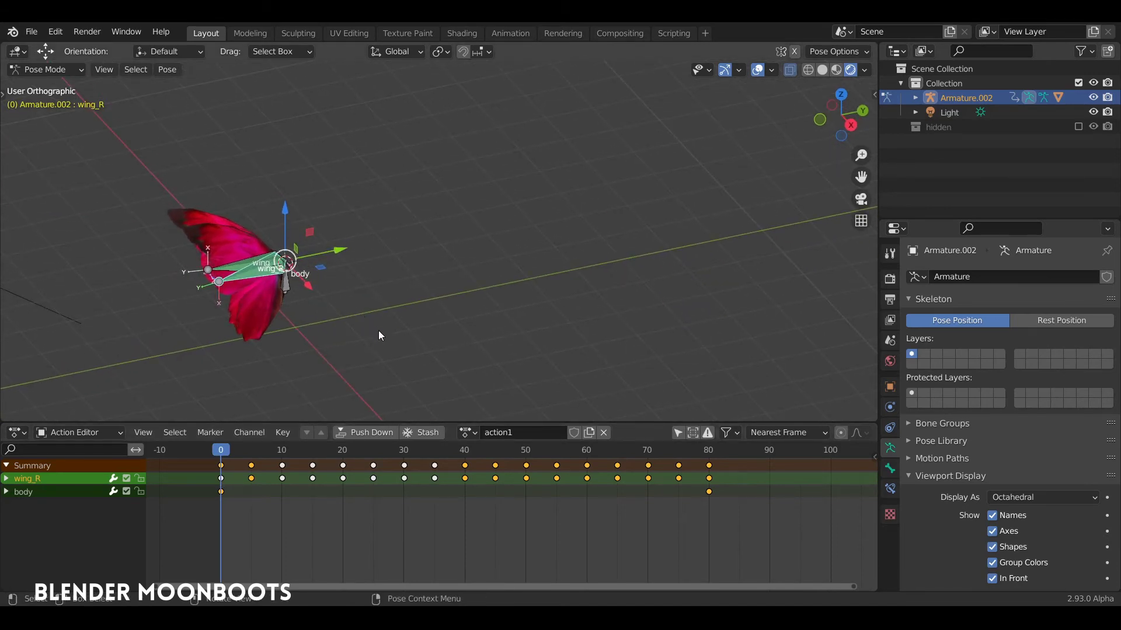
{"action": "left_click", "coordinate": [588, 433]}
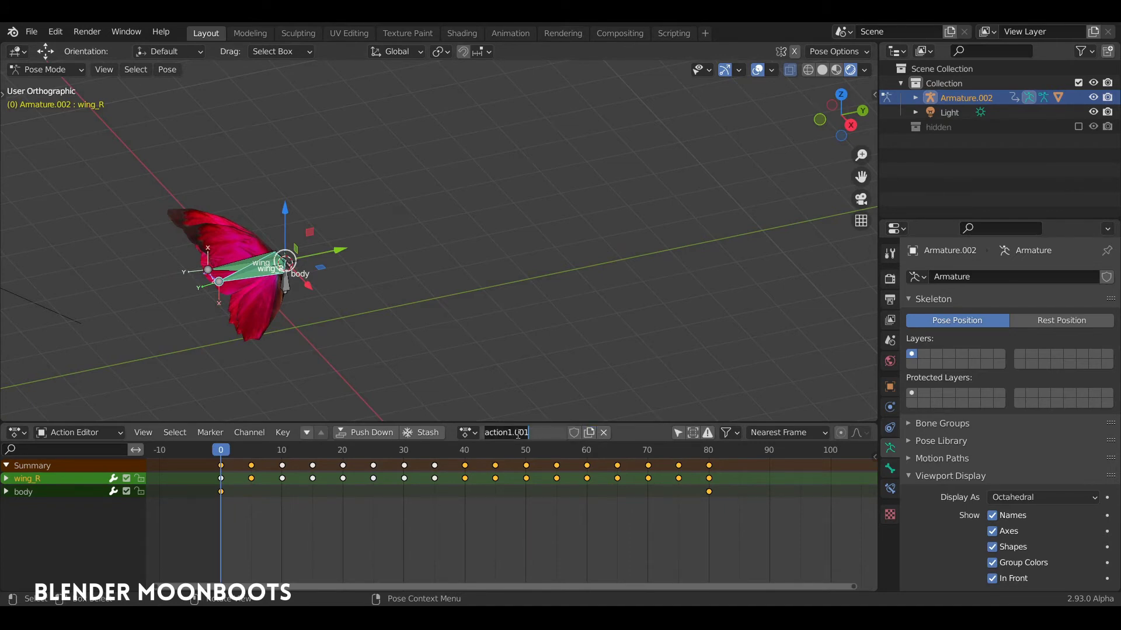
{"action": "key", "text": "Return"}
{"action": "key", "text": "BackSpace"}
{"action": "type", "text": "2"}
{"action": "key", "text": "Return"}
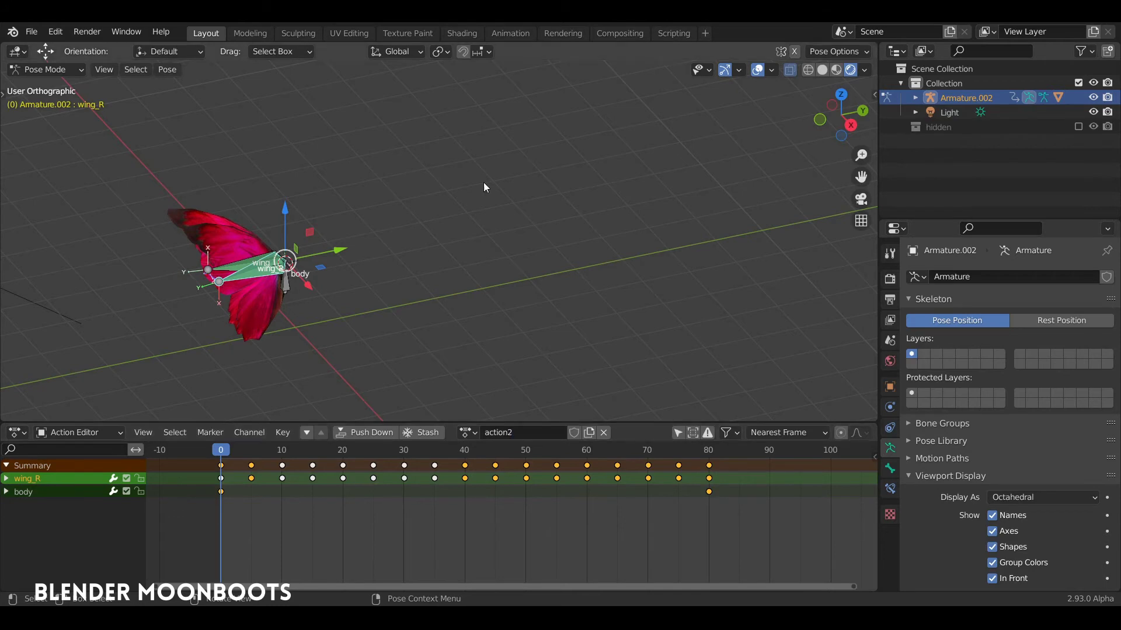
Delete the body bone's keyframes at frames 0 and 80 from action2
{"action": "middle_click_drag", "start_coordinate": [483, 182], "coordinate": [377, 296]}
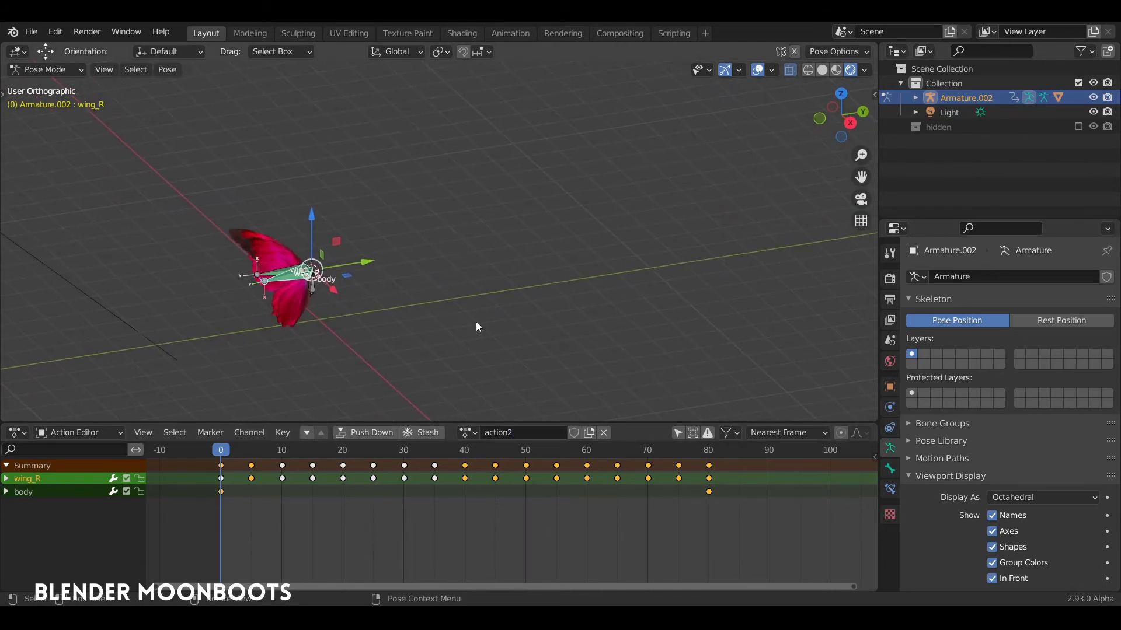
{"action": "left_click", "coordinate": [311, 294]}
{"action": "left_click", "coordinate": [222, 492]}
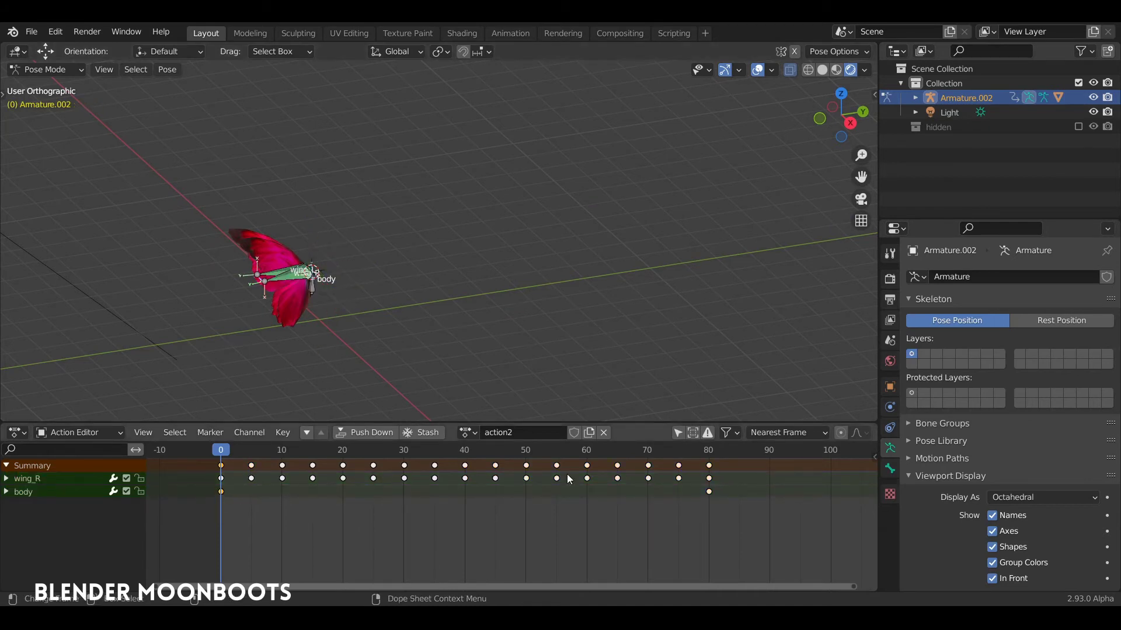
{"action": "key", "text": "x"}
{"action": "left_click", "coordinate": [298, 514]}
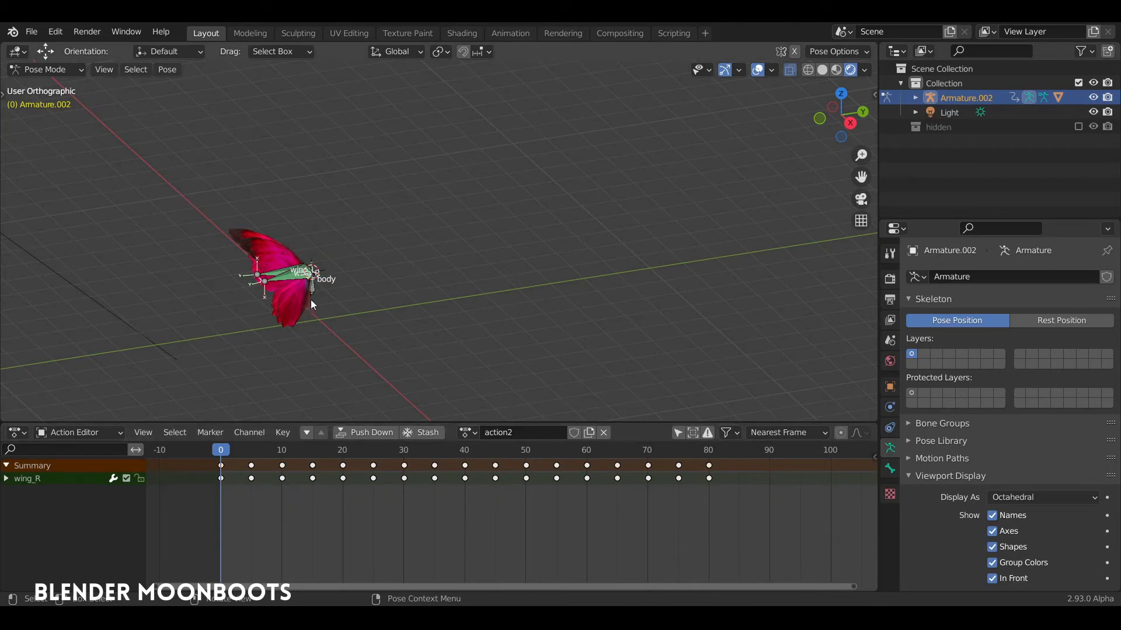
At frame 0, move the body bone about -7.2 m along the global X axis and rotate it -90° about global Z
{"action": "left_click", "coordinate": [315, 296]}
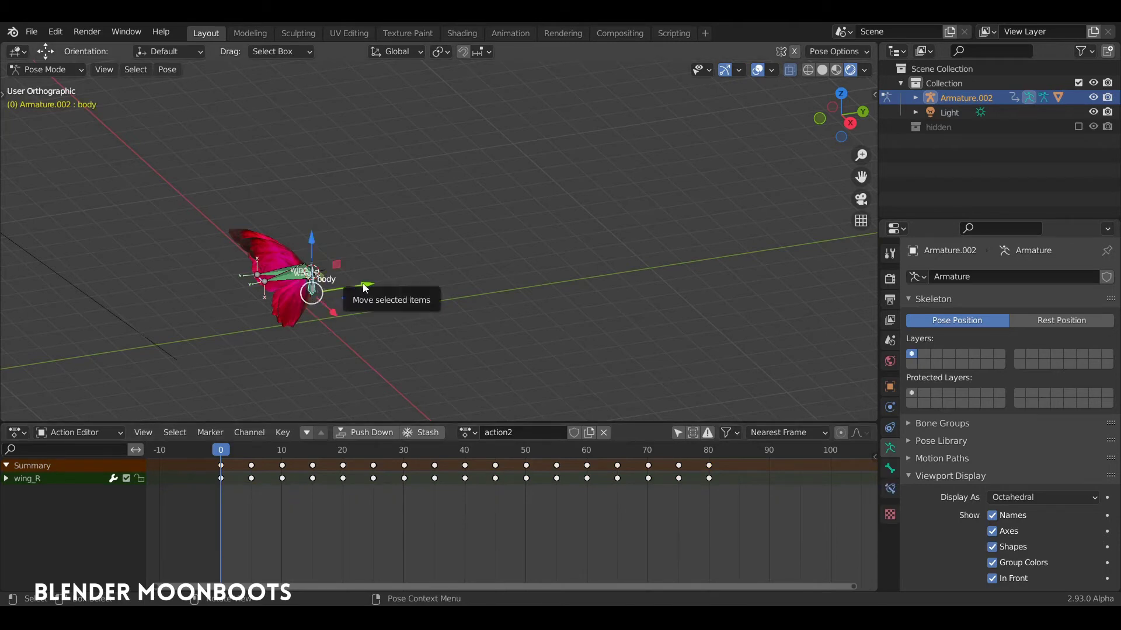
{"action": "left_click_drag", "start_coordinate": [364, 284], "coordinate": [435, 188]}
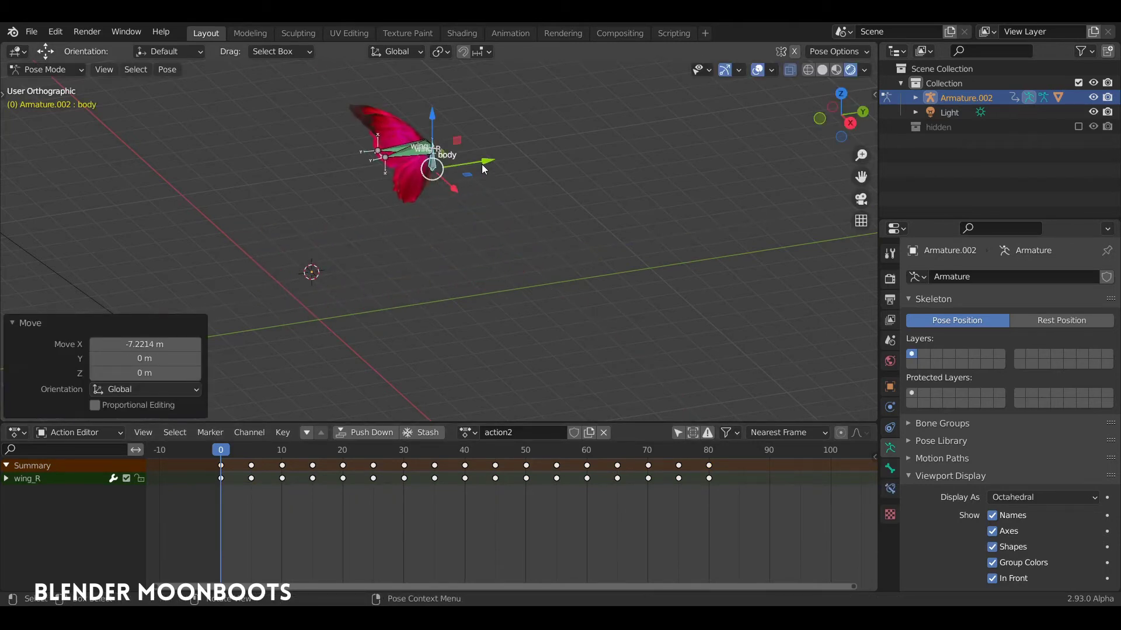
{"action": "key", "text": "r"}
{"action": "key", "text": "z"}
{"action": "key", "text": "9"}
{"action": "key", "text": "0"}
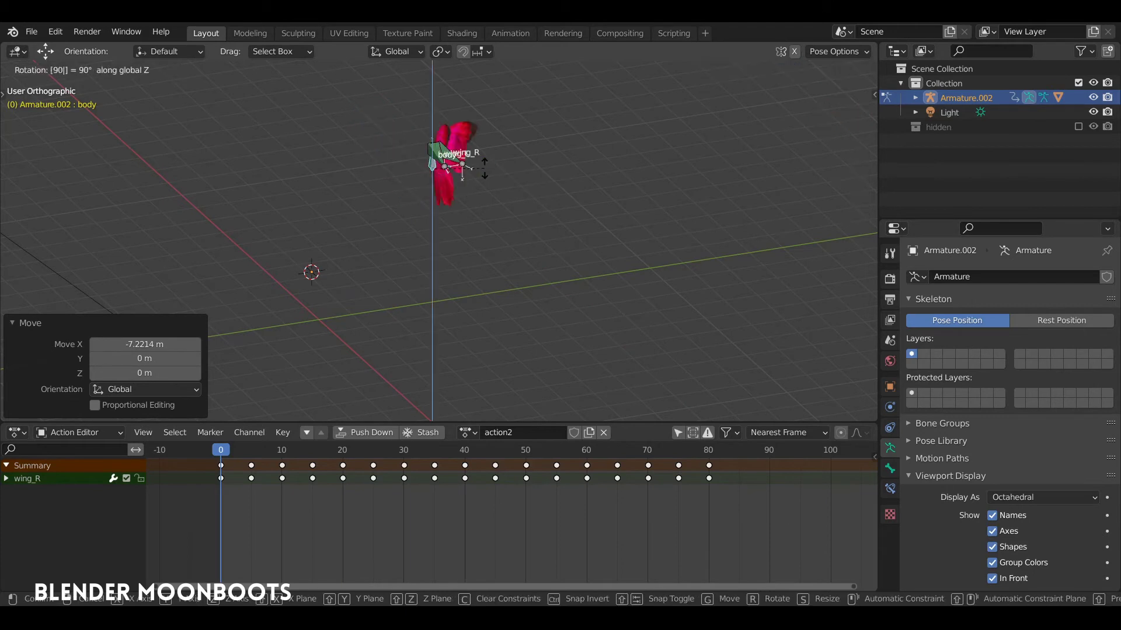
{"action": "key", "text": "minus"}
{"action": "key", "text": "Return"}
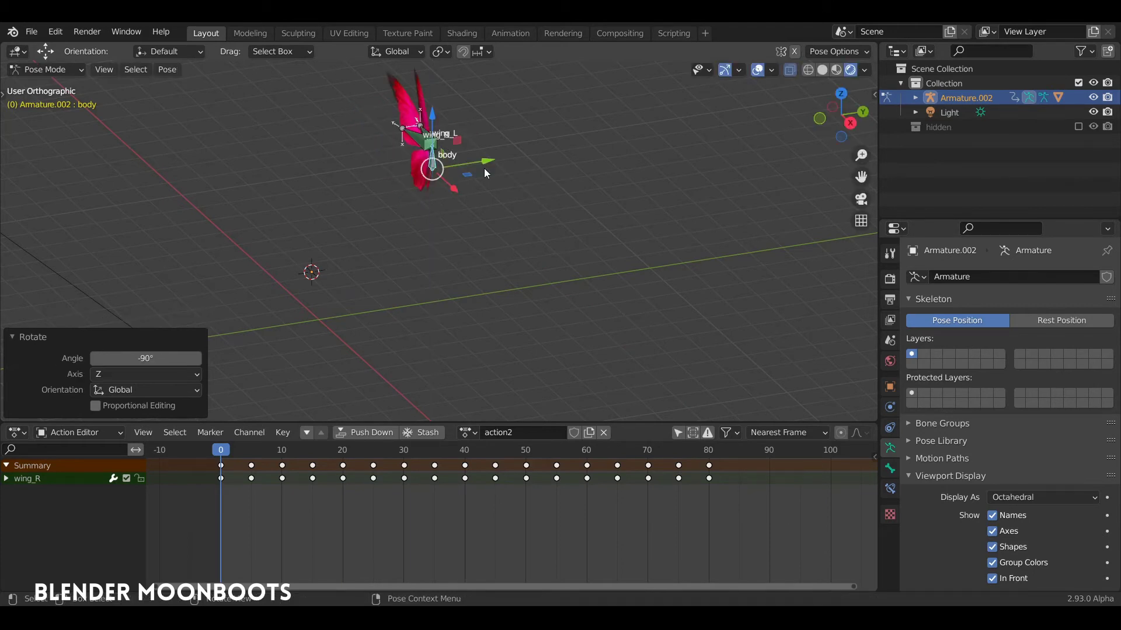
Insert a Location keyframe for the body bone at frame 0 and set the current frame to 80
{"action": "key", "text": "i"}
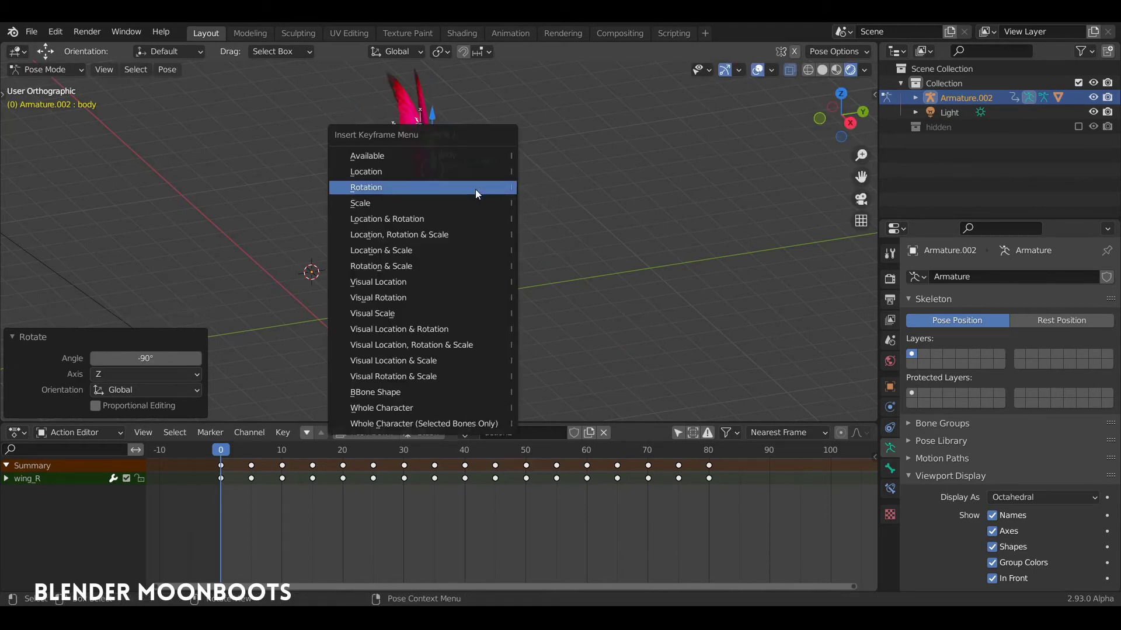
{"action": "left_click", "coordinate": [468, 173]}
{"action": "left_click_drag", "start_coordinate": [225, 451], "coordinate": [702, 467]}
{"action": "left_click", "coordinate": [708, 467]}
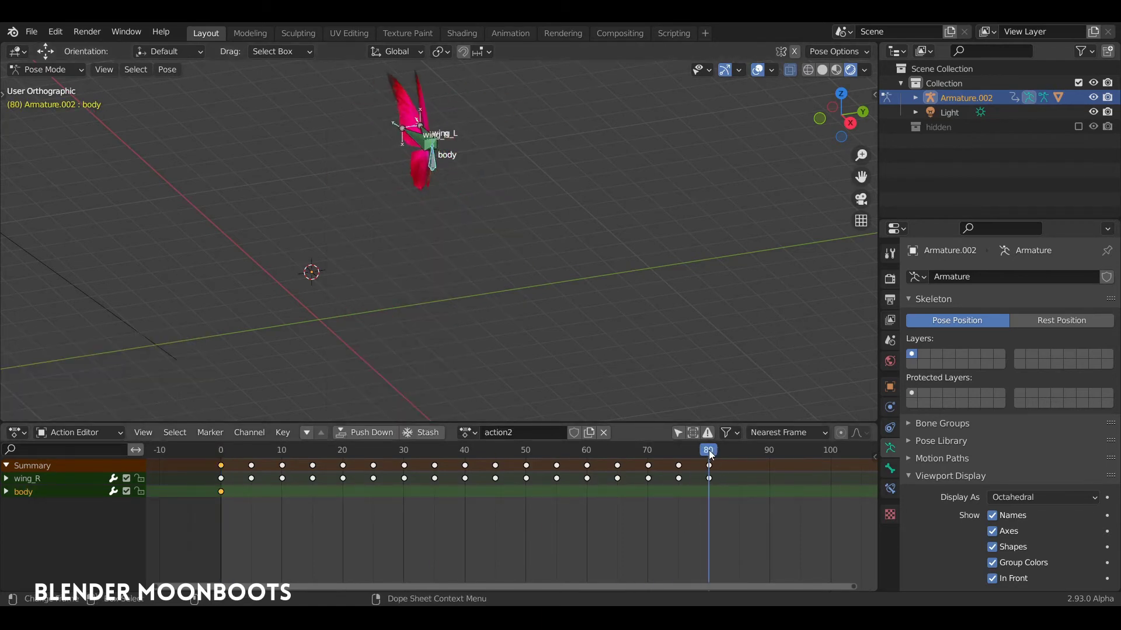
Move the body bone about 13.3 m along the global X axis, keyframe its Location, and play back the flight from frame 0
{"action": "key", "text": "g"}
{"action": "left_click", "coordinate": [624, 353]}
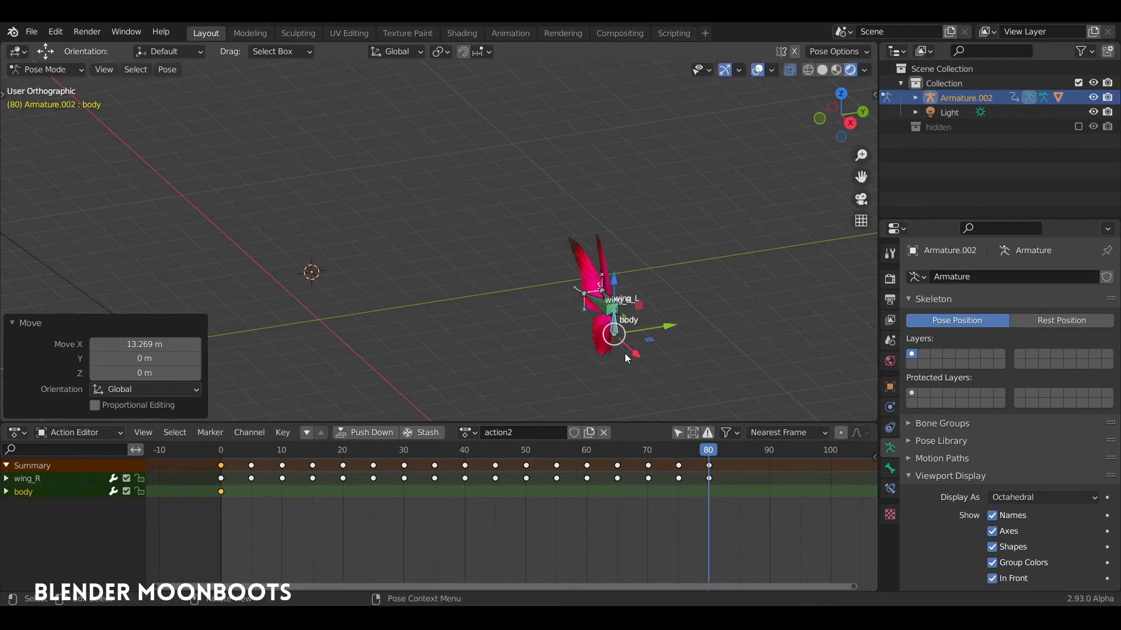
{"action": "key", "text": "i"}
{"action": "left_click", "coordinate": [613, 338]}
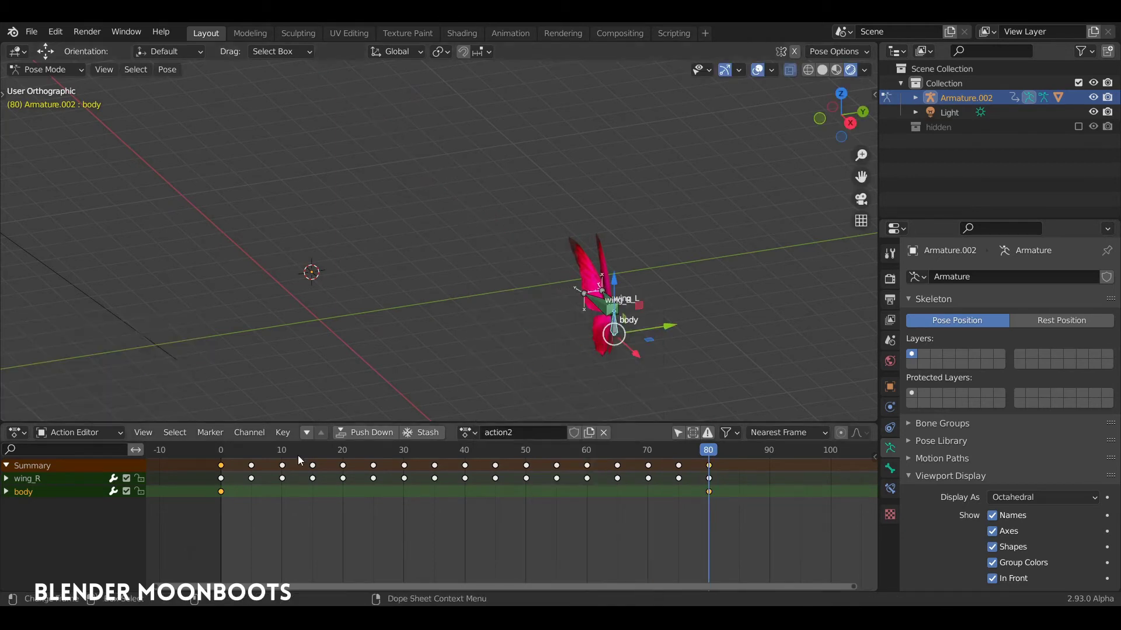
{"action": "left_click", "coordinate": [215, 455]}
{"action": "key", "text": "space"}
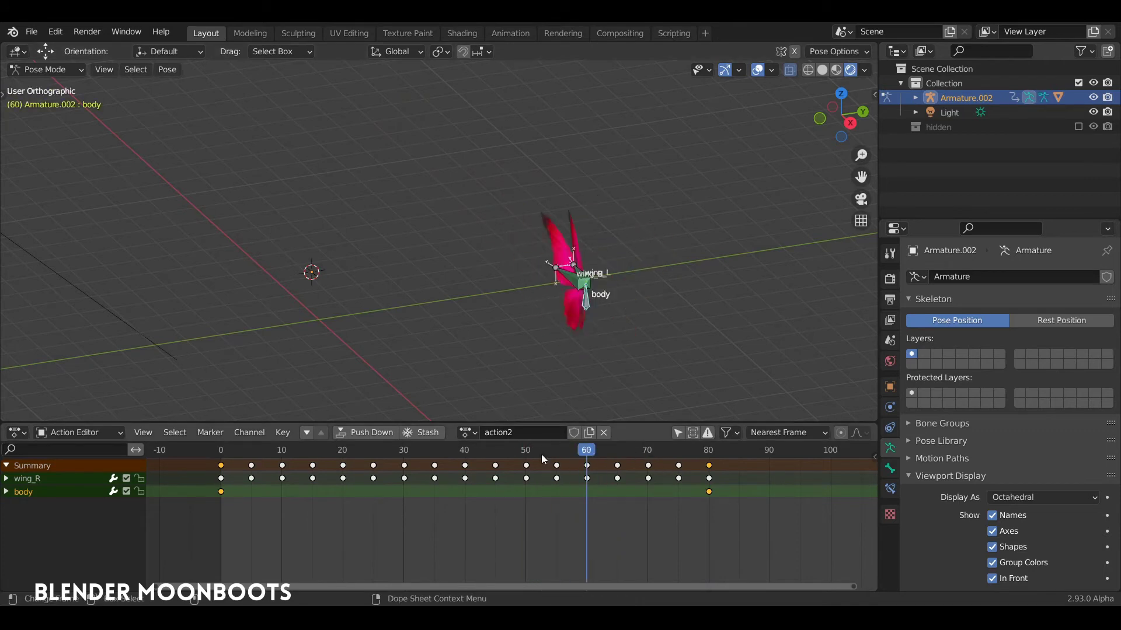
{"action": "key", "text": "Escape"}
Rotate wing_R about 91.8° in the view plane at frame 5 of action2 and insert a Rotation keyframe
{"action": "scroll", "coordinate": [448, 185], "scroll_direction": "up", "scroll_amount": 6}
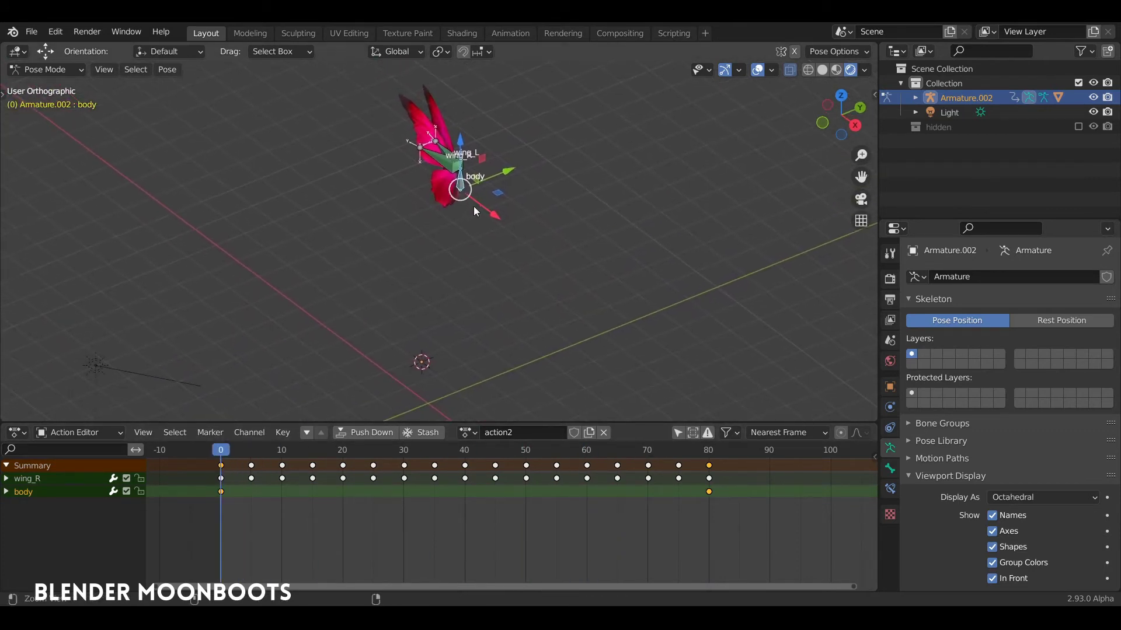
{"action": "left_click", "coordinate": [446, 197]}
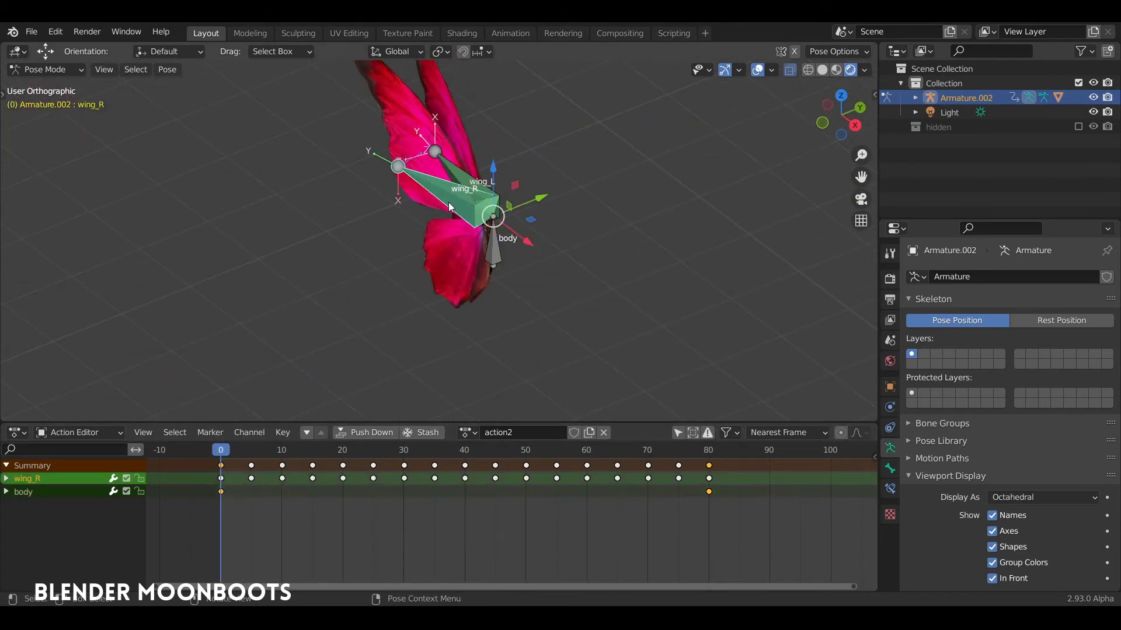
{"action": "left_click", "coordinate": [251, 450]}
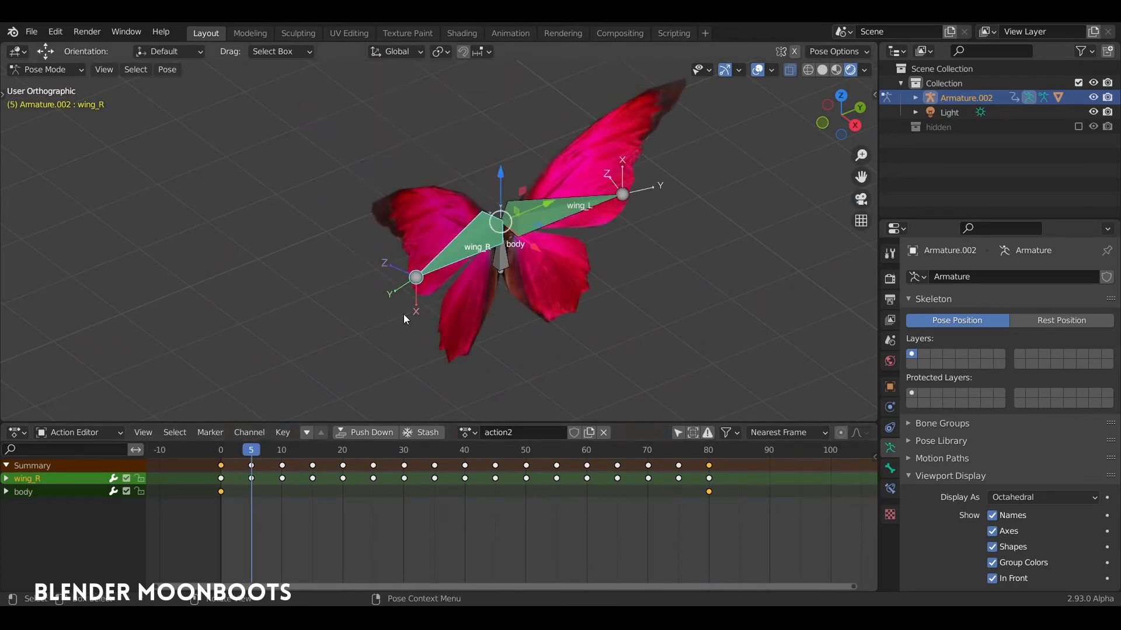
{"action": "key", "text": "r"}
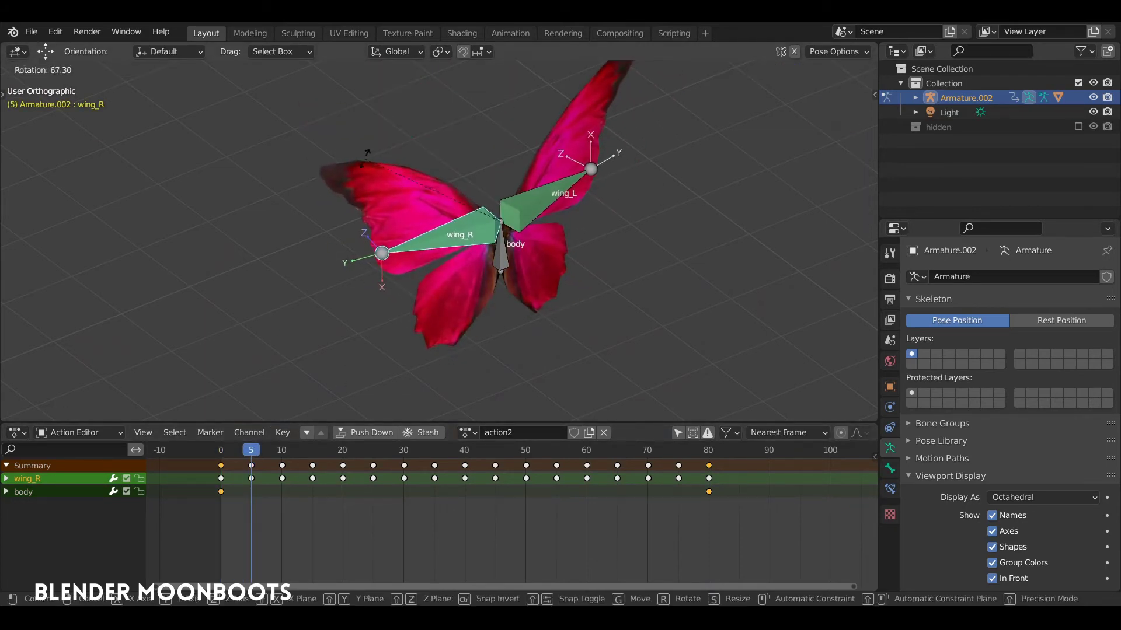
{"action": "left_click", "coordinate": [513, 268]}
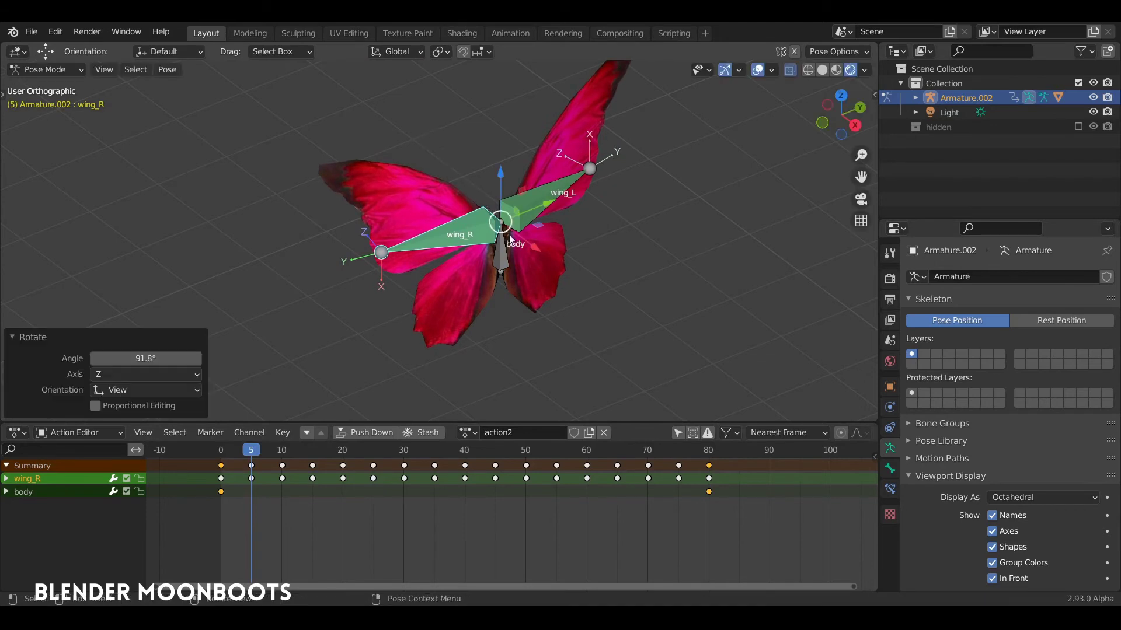
{"action": "key", "text": "i"}
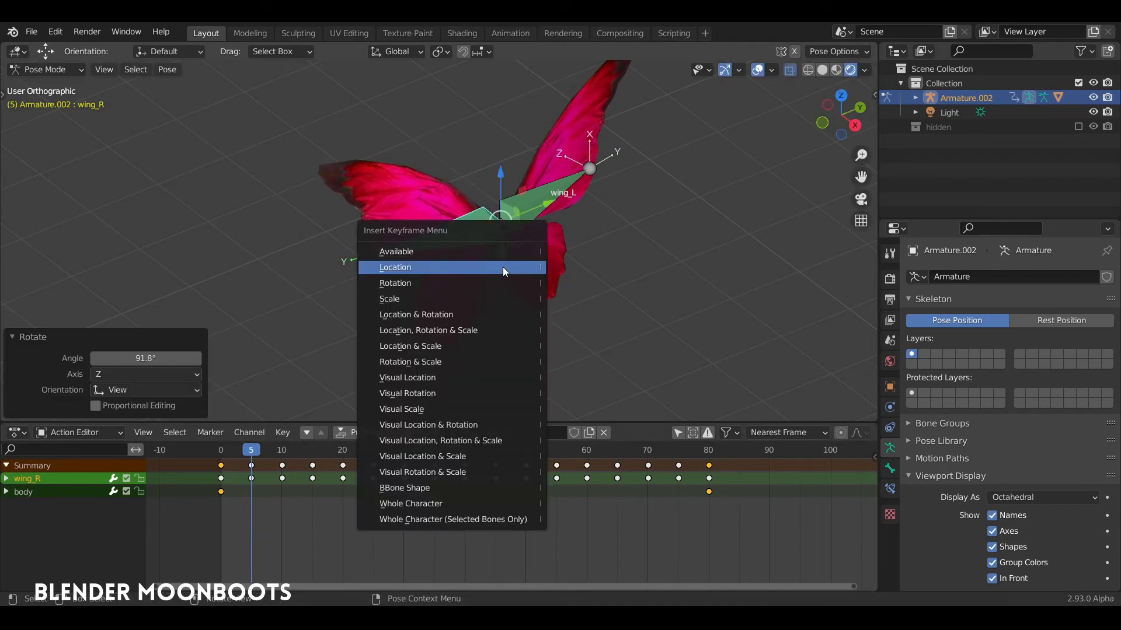
{"action": "left_click", "coordinate": [418, 283]}
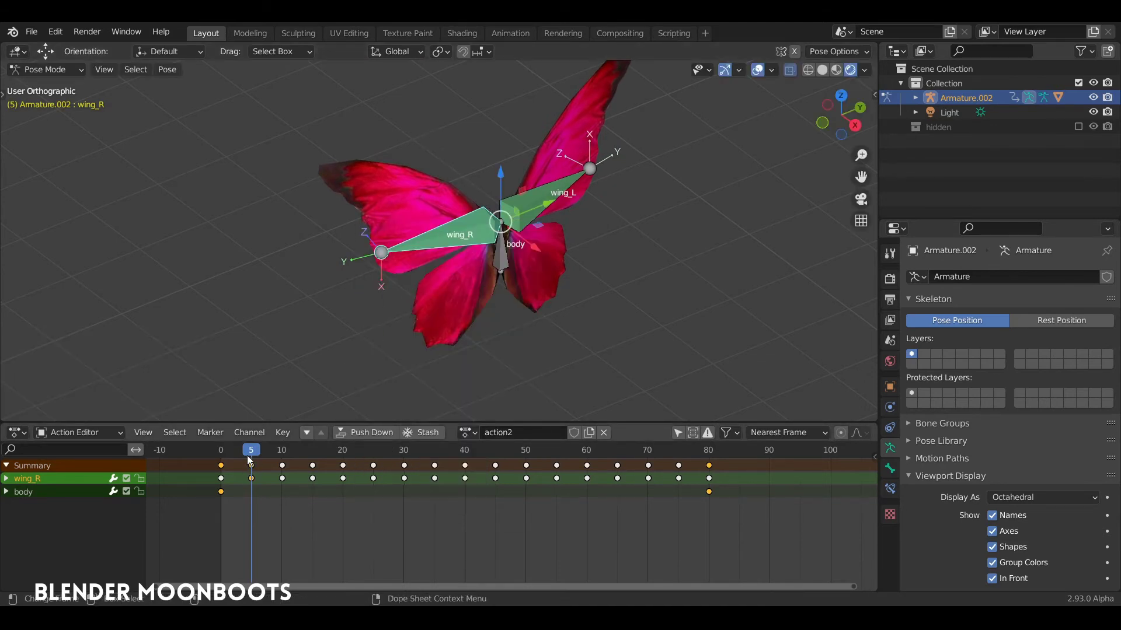
{"action": "left_click_drag", "start_coordinate": [251, 458], "coordinate": [197, 455]}
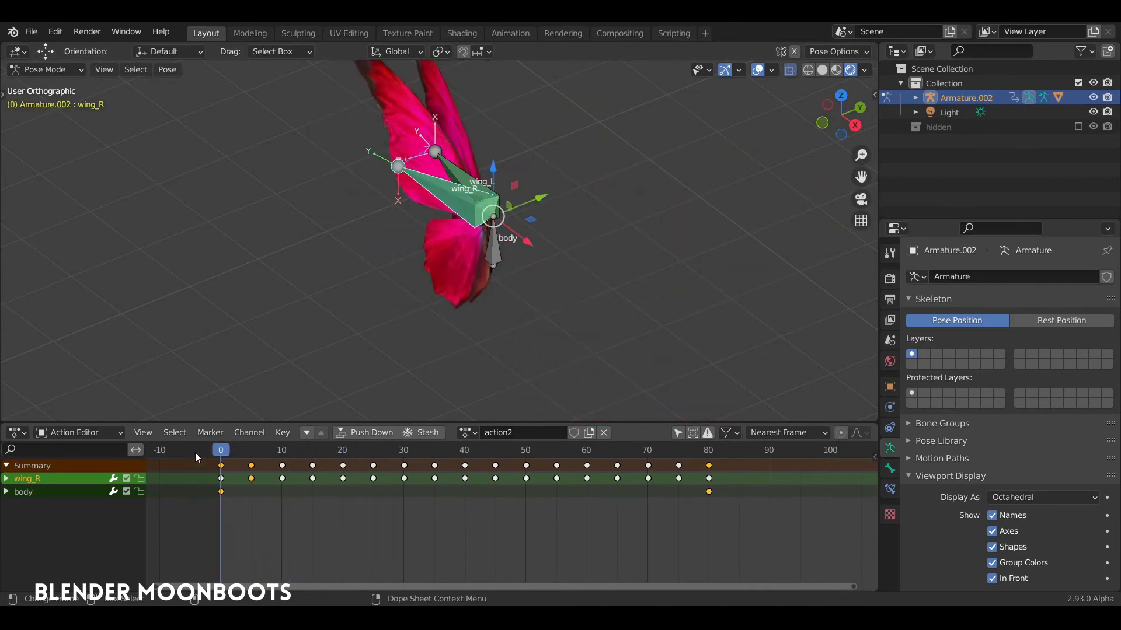
Examine the list of available actions and scrub through action2 to review the butterfly's flight
{"action": "scroll", "coordinate": [374, 396], "scroll_direction": "down", "scroll_amount": 4}
{"action": "middle_click_drag", "start_coordinate": [411, 315], "coordinate": [351, 304], "text": "shift"}
{"action": "scroll", "coordinate": [354, 258], "scroll_direction": "up", "scroll_amount": 2}
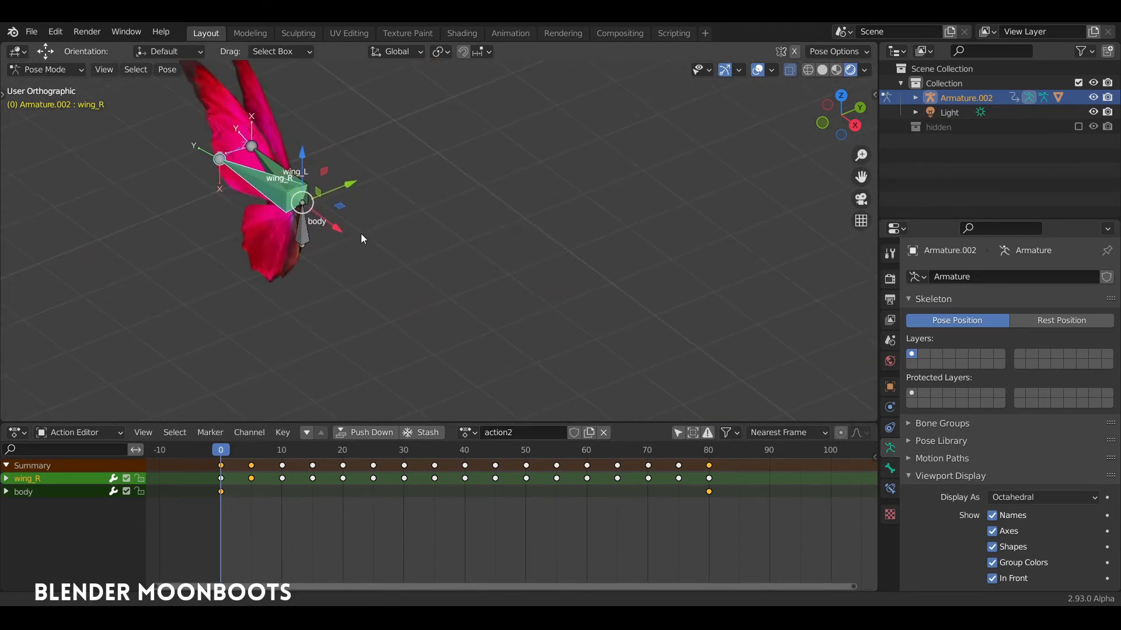
{"action": "scroll", "coordinate": [340, 254], "scroll_direction": "up", "scroll_amount": 1}
{"action": "middle_click_drag", "start_coordinate": [381, 251], "coordinate": [390, 252], "text": "shift"}
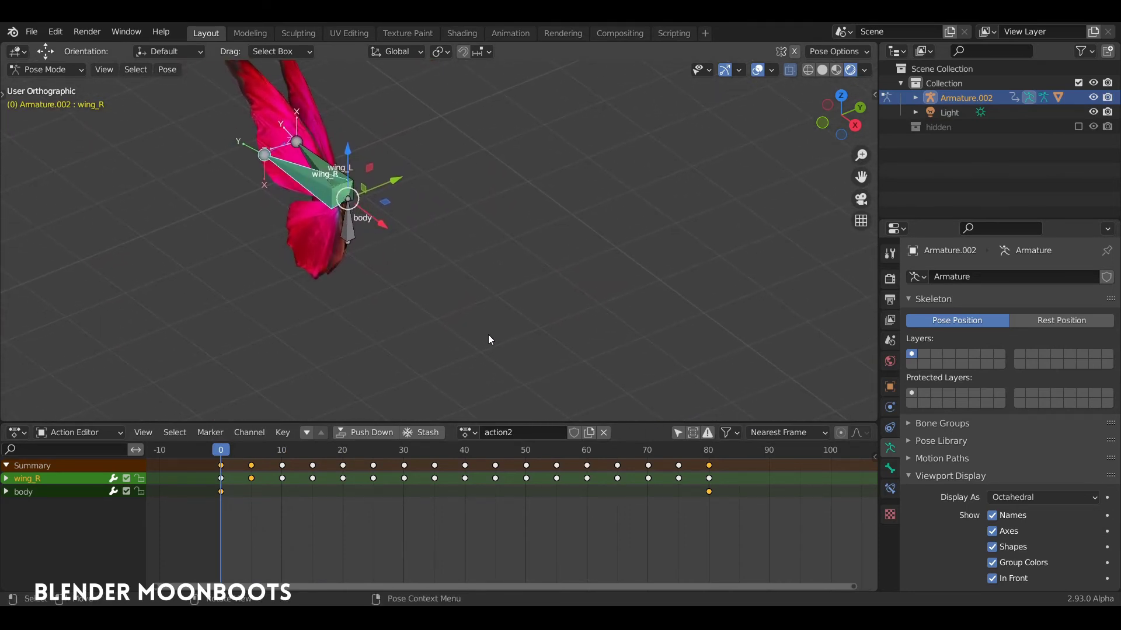
{"action": "left_click", "coordinate": [468, 432]}
{"action": "left_click", "coordinate": [312, 333]}
{"action": "scroll", "coordinate": [356, 298], "scroll_direction": "down", "scroll_amount": 3}
{"action": "middle_click_drag", "start_coordinate": [403, 340], "coordinate": [433, 293]}
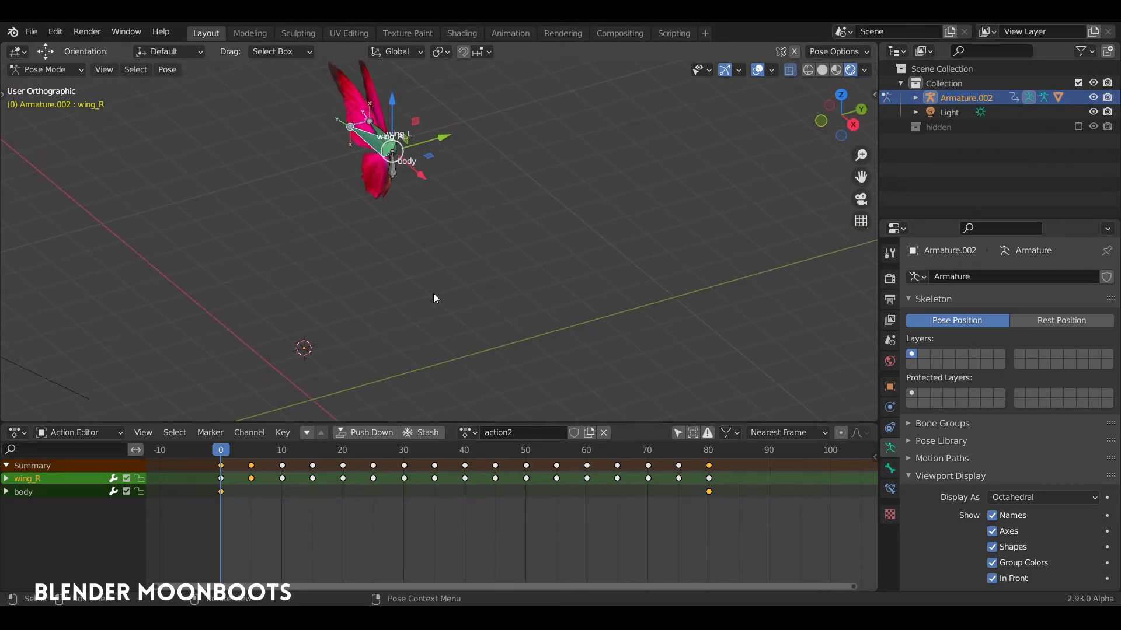
{"action": "left_click_drag", "start_coordinate": [223, 451], "coordinate": [205, 467]}
{"action": "middle_click_drag", "start_coordinate": [360, 329], "coordinate": [349, 308]}
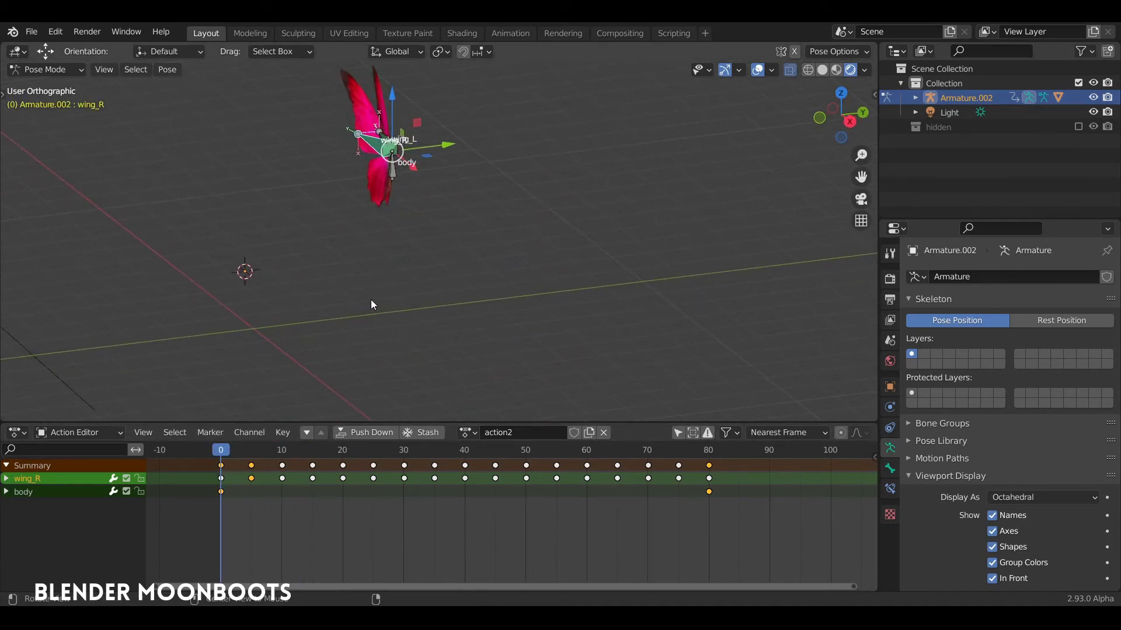
{"action": "mouse_move", "coordinate": [224, 450]}
{"action": "left_mouse_down"}
{"action": "mouse_move", "coordinate": [671, 468]}
{"action": "mouse_move", "coordinate": [220, 467]}
{"action": "left_mouse_up"}
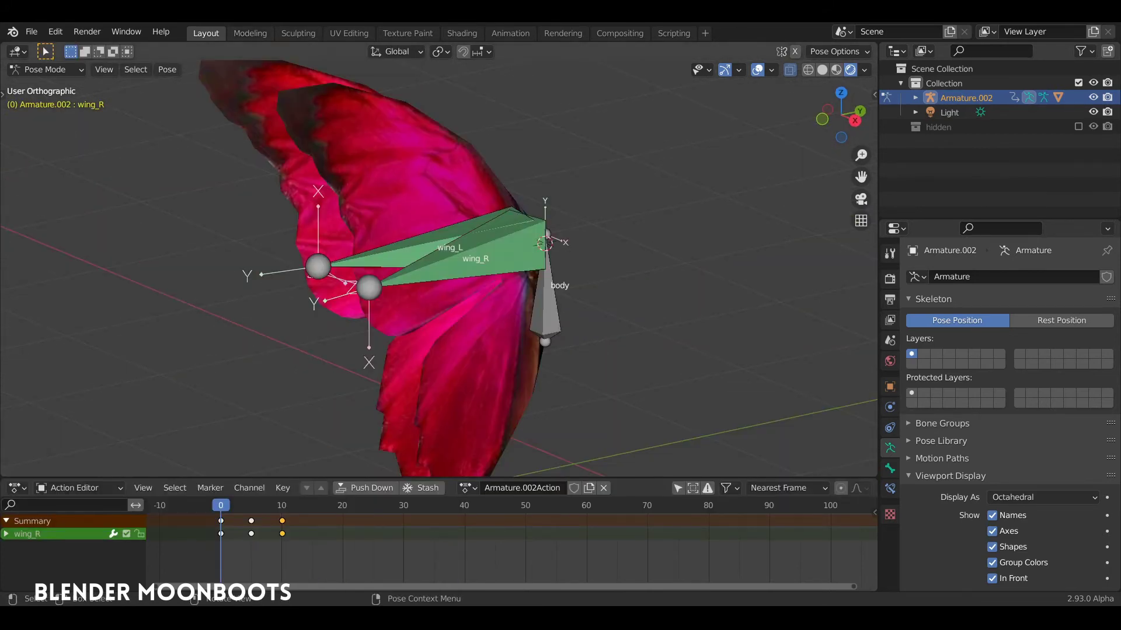
Split the 3D viewport horizontally and change the lower area to the Nonlinear Animation editor
{"action": "middle_click_drag", "start_coordinate": [442, 268], "coordinate": [509, 271]}
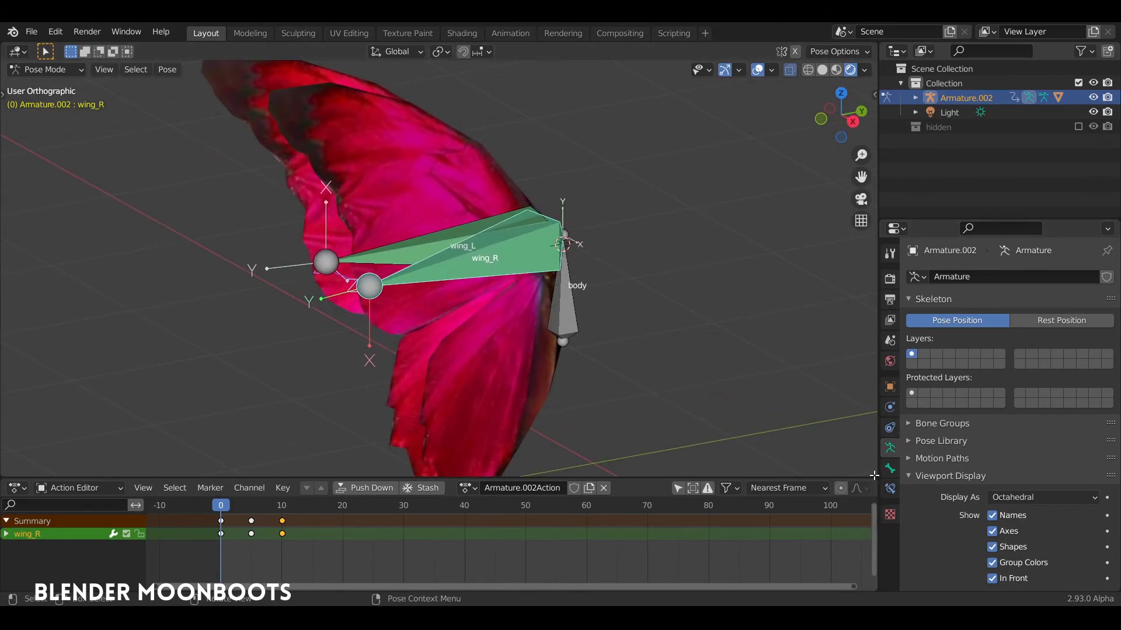
{"action": "left_click_drag", "start_coordinate": [874, 475], "coordinate": [869, 341]}
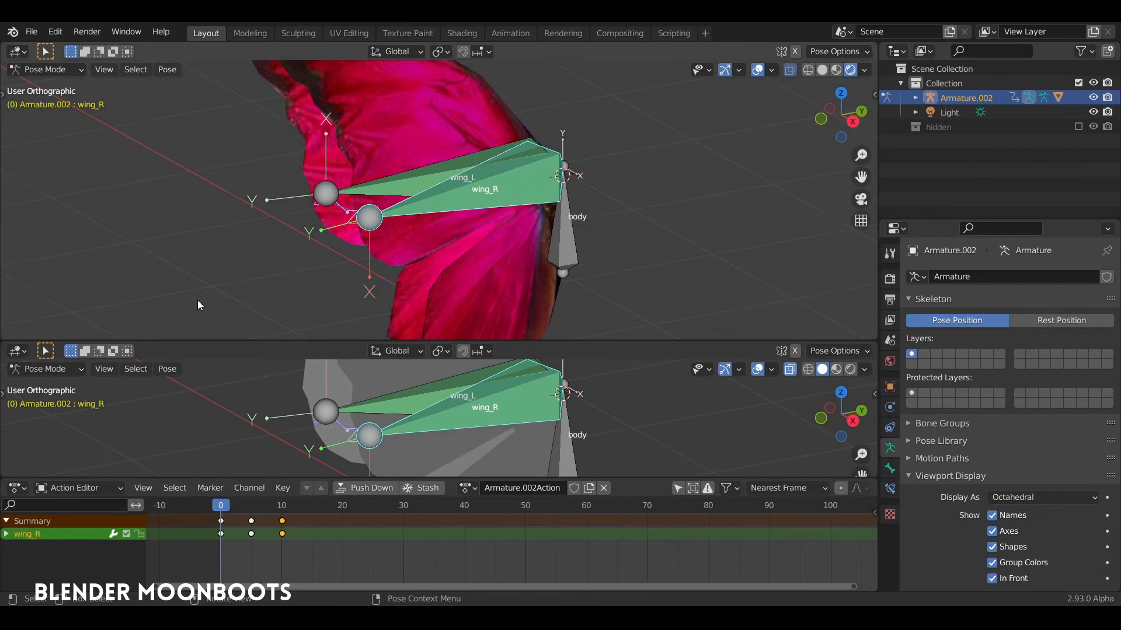
{"action": "left_click", "coordinate": [15, 351]}
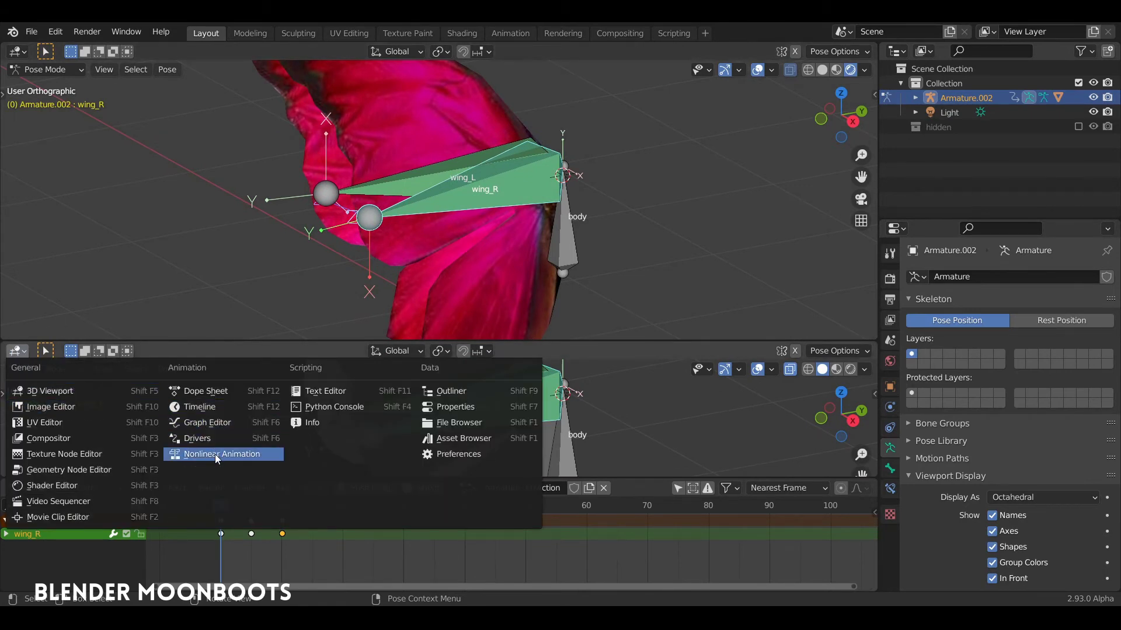
{"action": "left_click", "coordinate": [241, 457]}
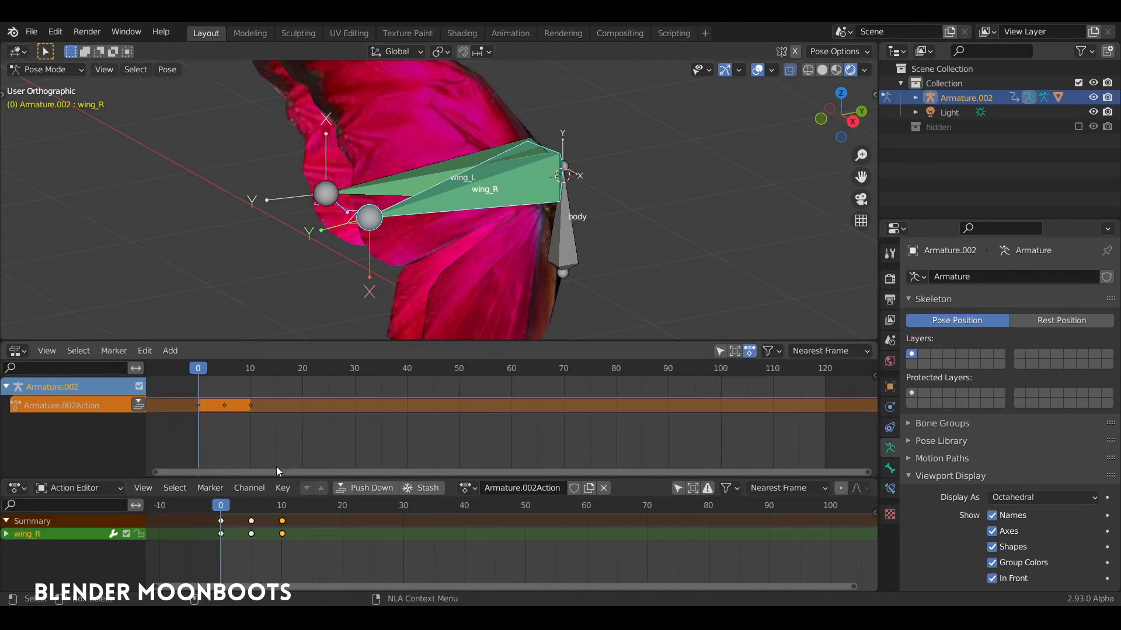
Rename the armature's flapping action as action1
{"action": "middle_click_drag", "start_coordinate": [261, 394], "coordinate": [272, 398], "text": "ctrl"}
{"action": "middle_click_drag", "start_coordinate": [275, 417], "coordinate": [299, 422]}
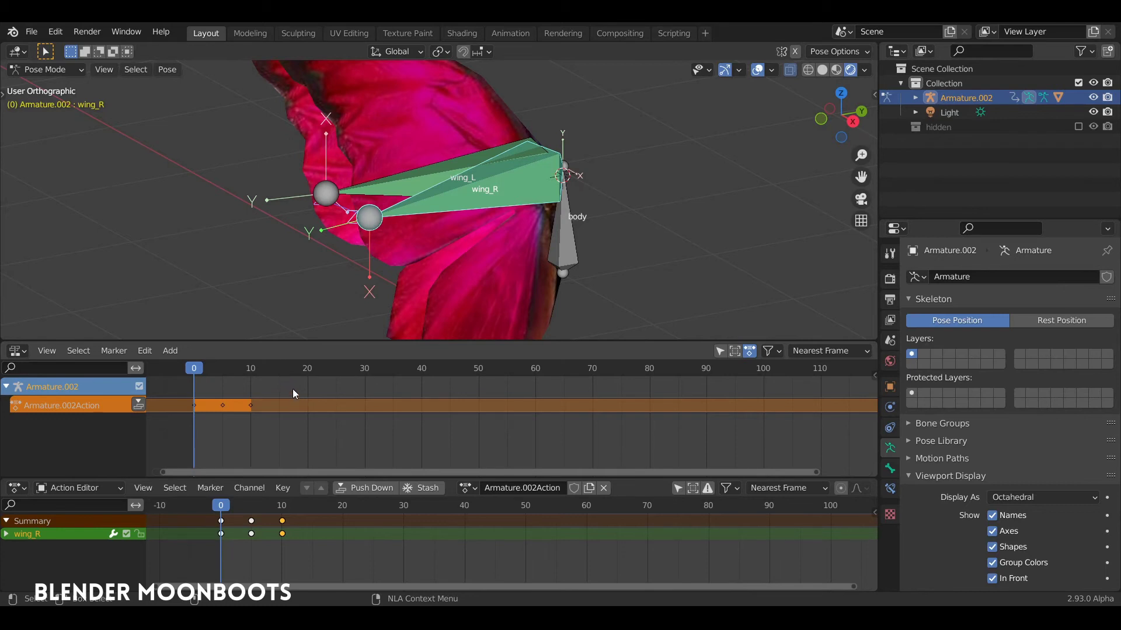
{"action": "left_click", "coordinate": [499, 488]}
{"action": "type", "text": "a"}
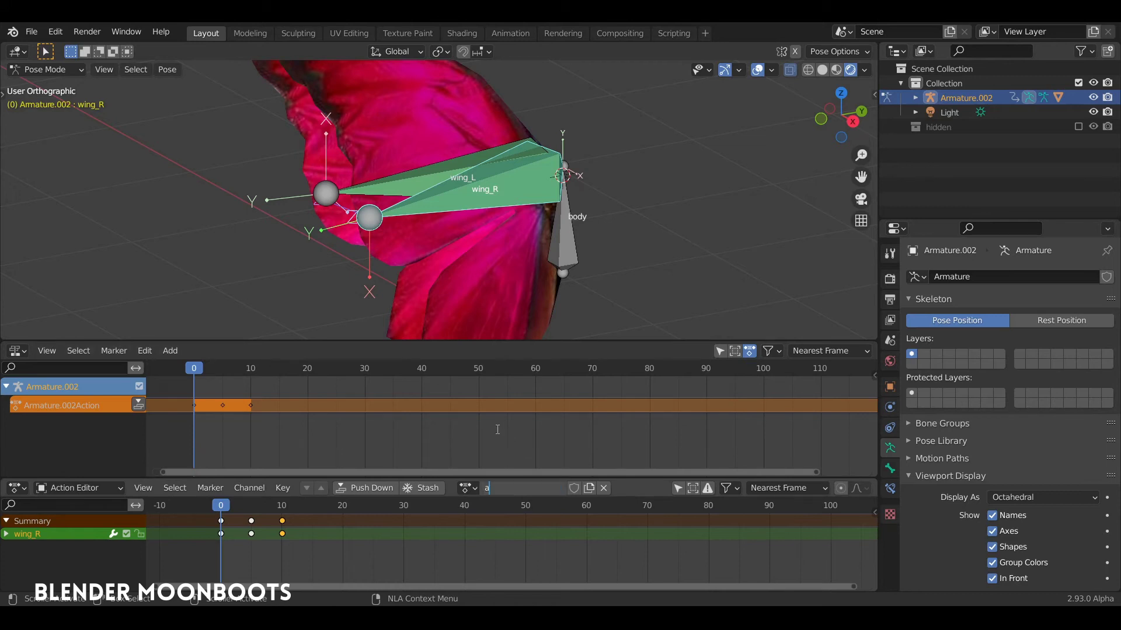
{"action": "type", "text": "ction1"}
{"action": "key", "text": "Return"}
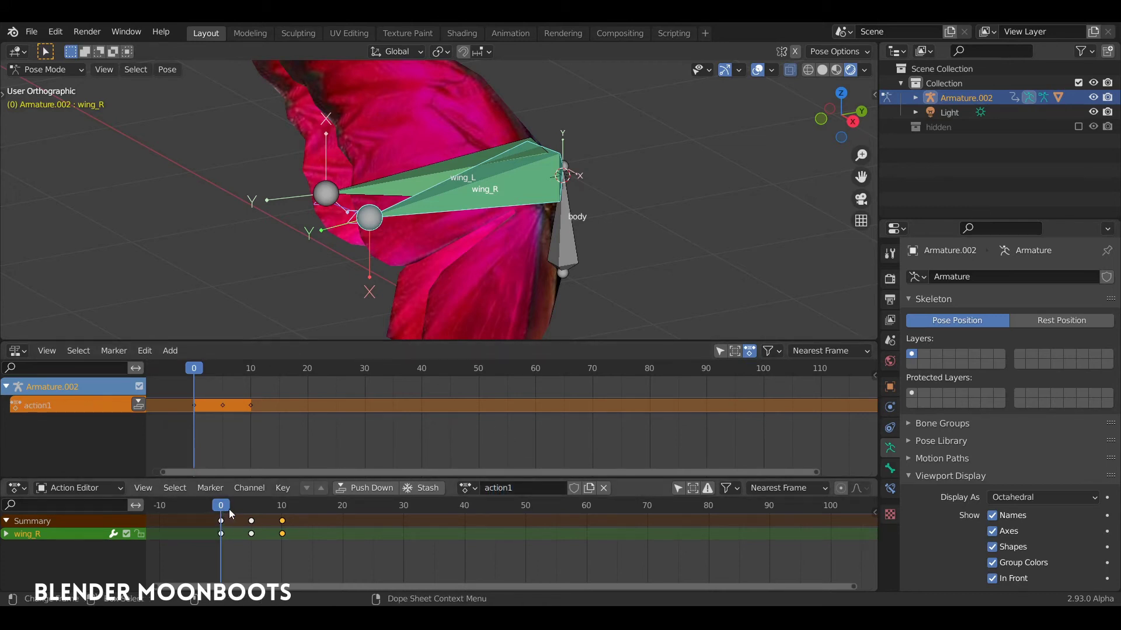
Push action1 down onto an NLA track as a strip and return to frame 0
{"action": "mouse_move", "coordinate": [231, 513]}
{"action": "left_mouse_down"}
{"action": "mouse_move", "coordinate": [251, 518]}
{"action": "mouse_move", "coordinate": [205, 519]}
{"action": "mouse_move", "coordinate": [282, 521]}
{"action": "mouse_move", "coordinate": [220, 507]}
{"action": "left_mouse_up"}
{"action": "key", "text": "shift+Left"}
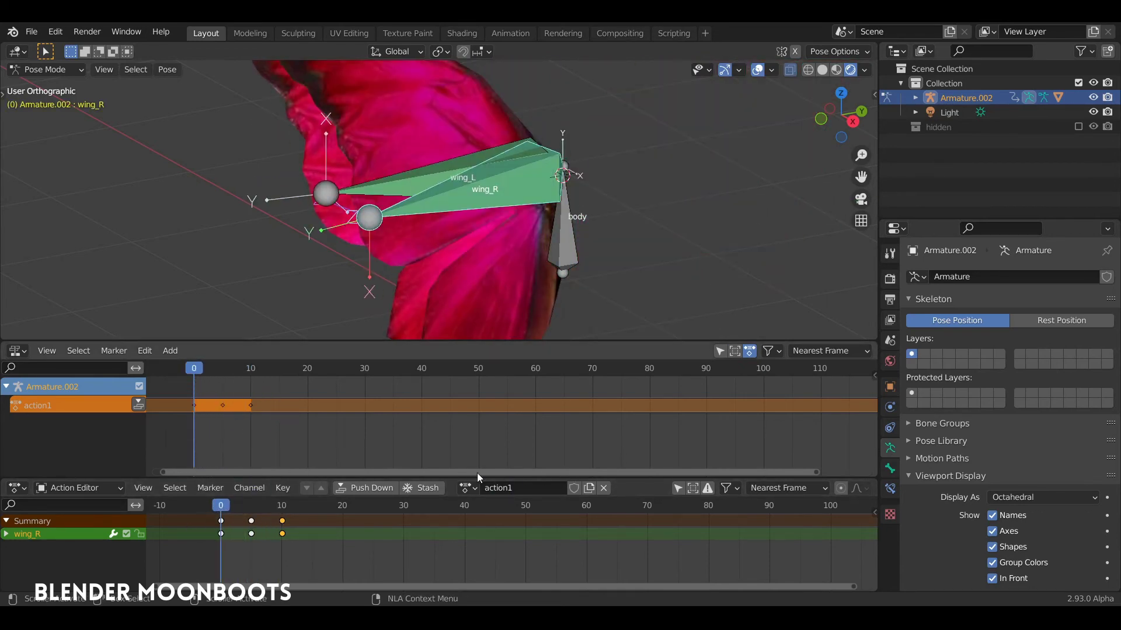
{"action": "left_click", "coordinate": [352, 487]}
{"action": "left_click", "coordinate": [226, 506]}
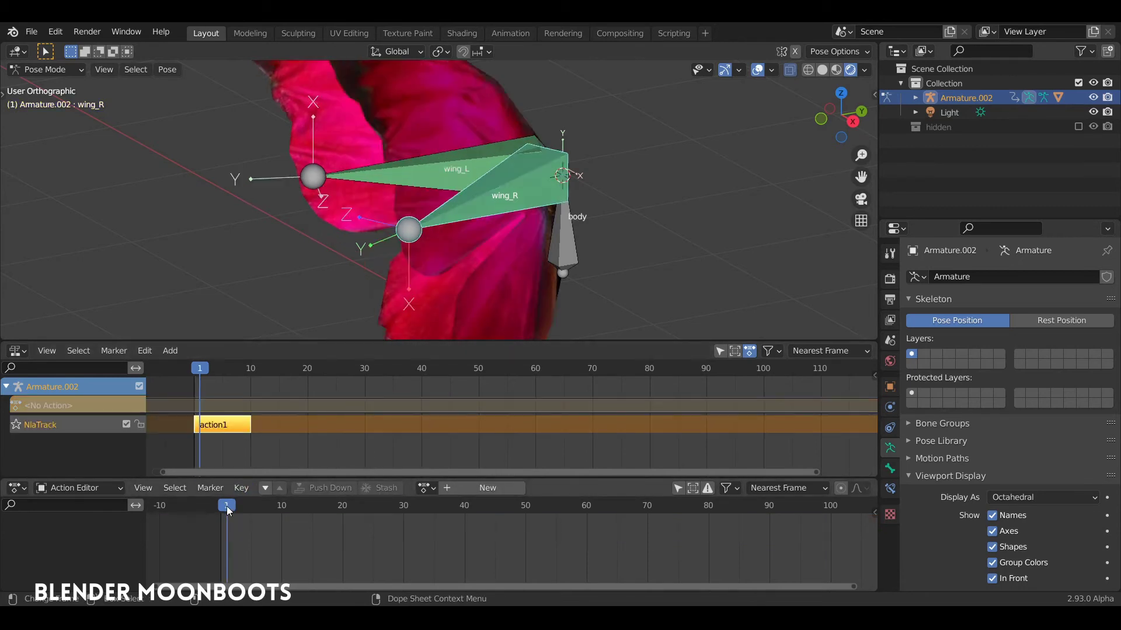
{"action": "left_click_drag", "start_coordinate": [227, 506], "coordinate": [152, 493]}
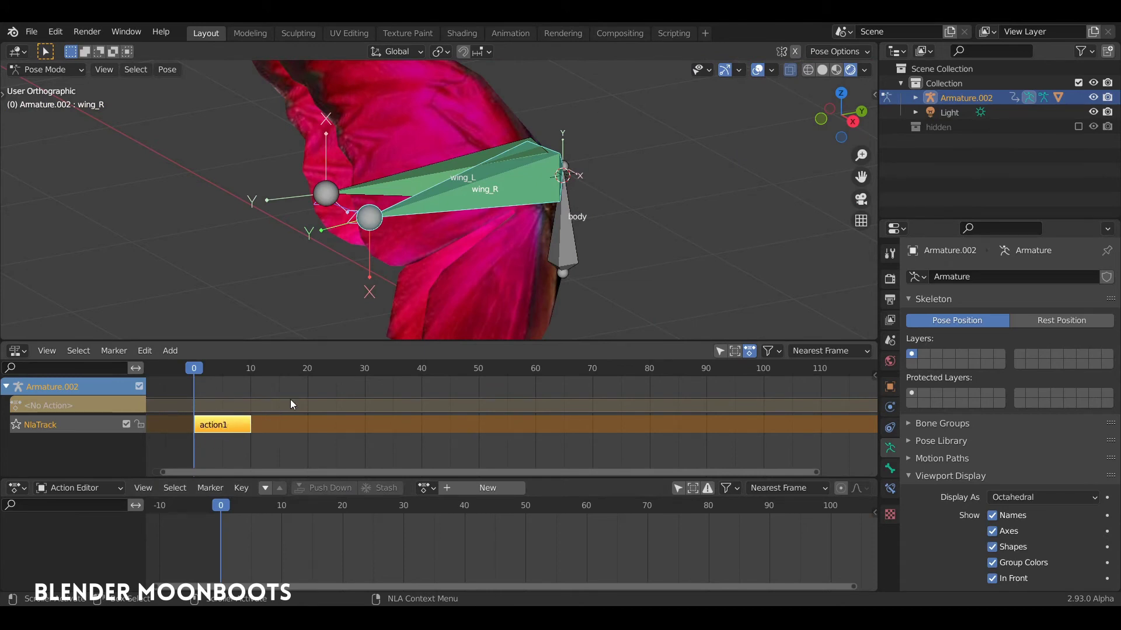
Try a duplicate of the action1 strip placed directly after the original at frame 10, and delete the copy
{"action": "middle_click_drag", "start_coordinate": [293, 400], "coordinate": [320, 401]}
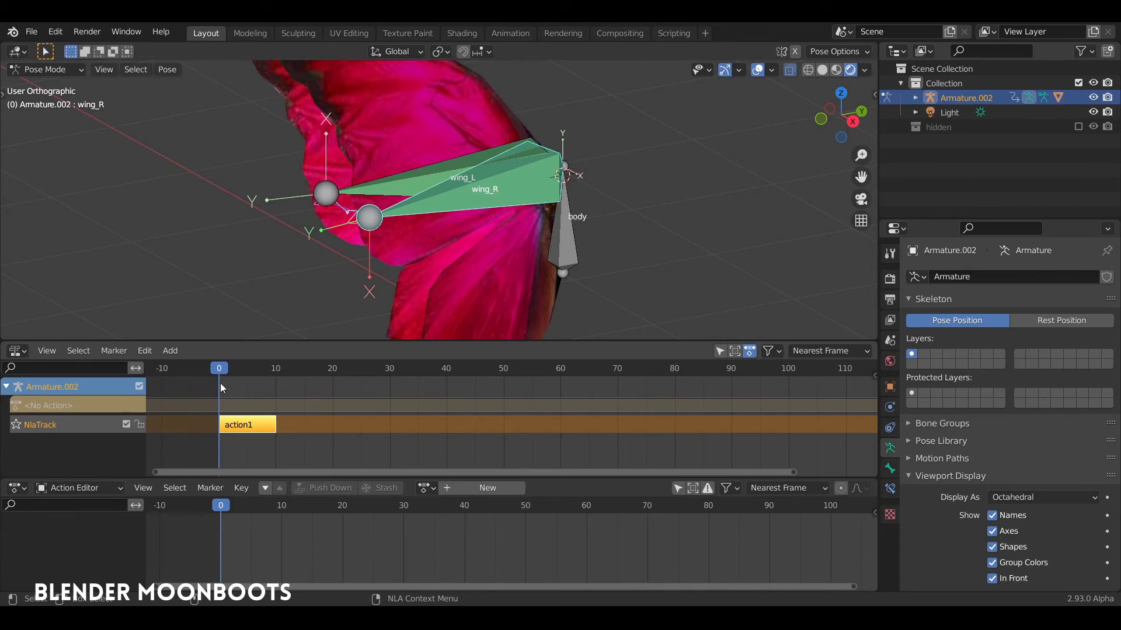
{"action": "left_click", "coordinate": [232, 380]}
{"action": "mouse_move", "coordinate": [221, 370]}
{"action": "left_mouse_down"}
{"action": "mouse_move", "coordinate": [278, 382]}
{"action": "mouse_move", "coordinate": [219, 380]}
{"action": "left_mouse_up"}
{"action": "left_click", "coordinate": [245, 423]}
{"action": "middle_click_drag", "start_coordinate": [300, 401], "coordinate": [336, 421]}
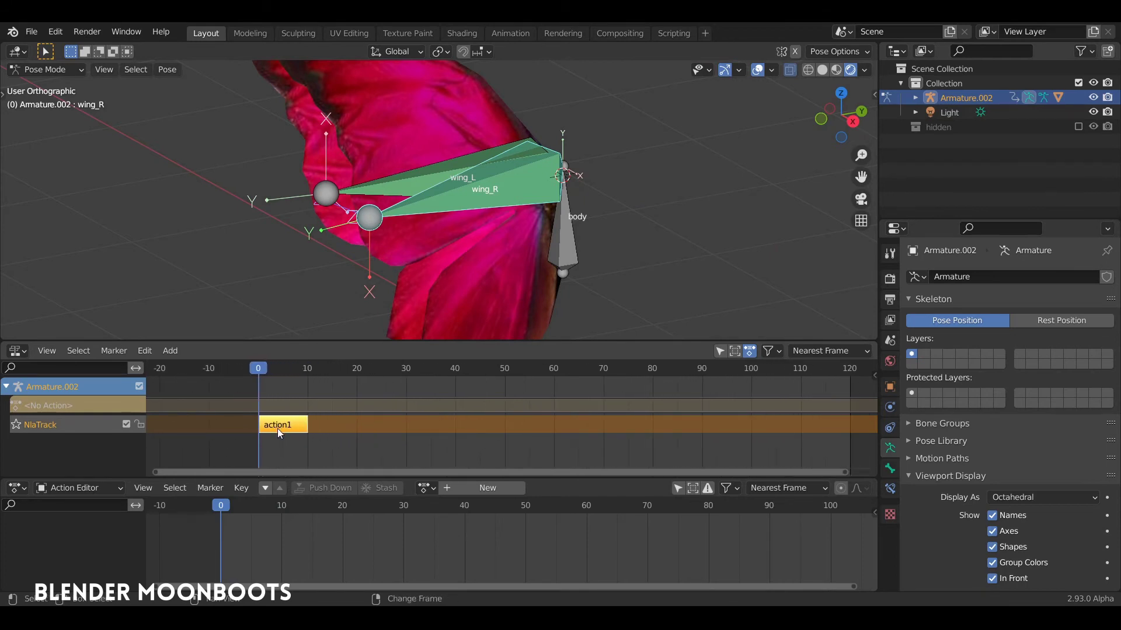
{"action": "key", "text": "shift+d"}
{"action": "left_click", "coordinate": [319, 459]}
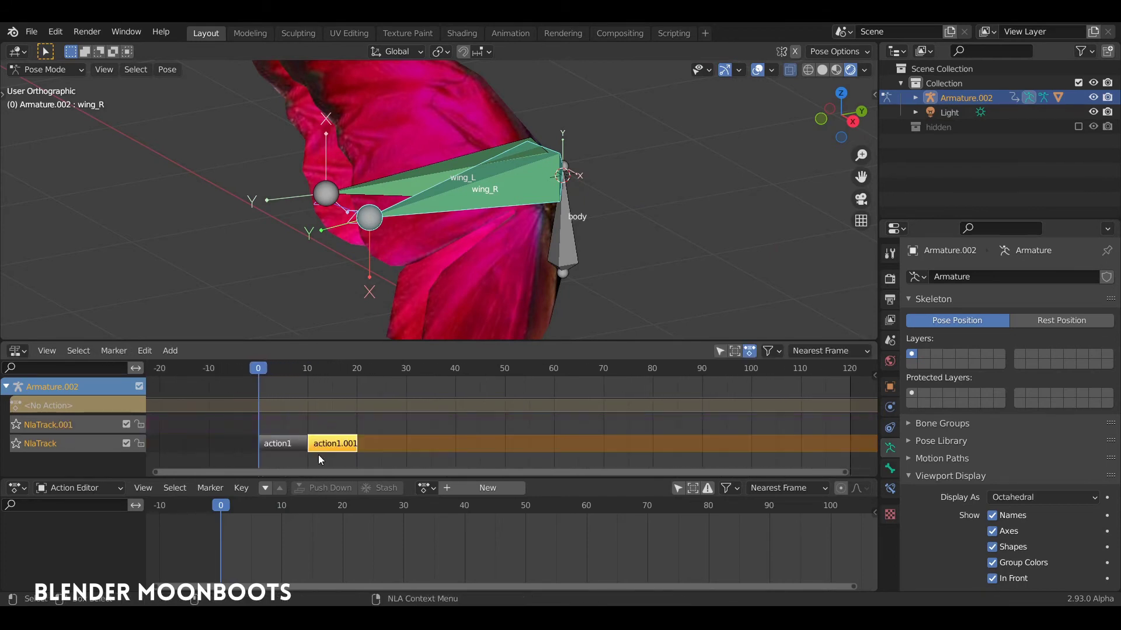
{"action": "left_click_drag", "start_coordinate": [260, 371], "coordinate": [308, 385]}
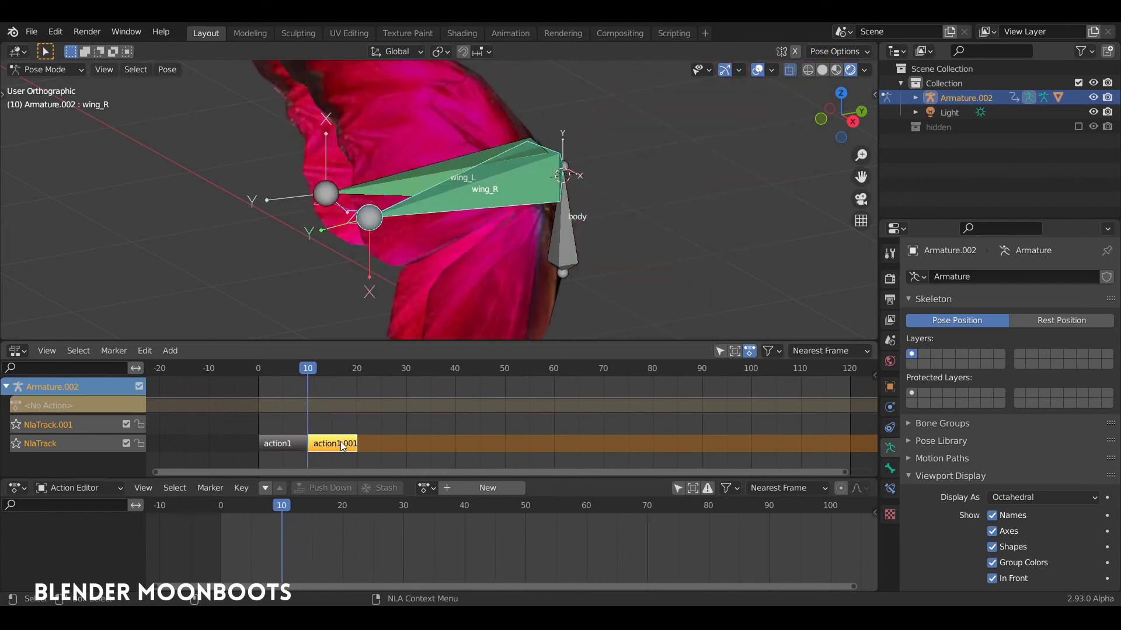
{"action": "key", "text": "x"}
{"action": "key", "text": "shift+Left"}
Select the action1 strip, enlarge the Nonlinear Animation area, and show the strip's Action Clip settings
{"action": "left_click", "coordinate": [284, 443]}
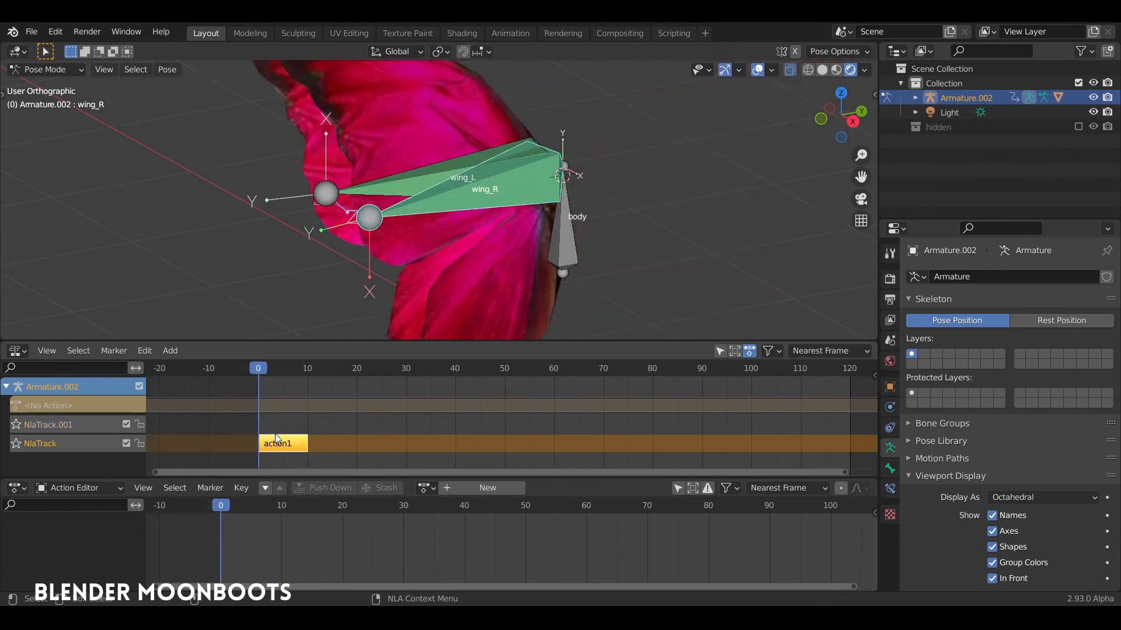
{"action": "key", "text": "n"}
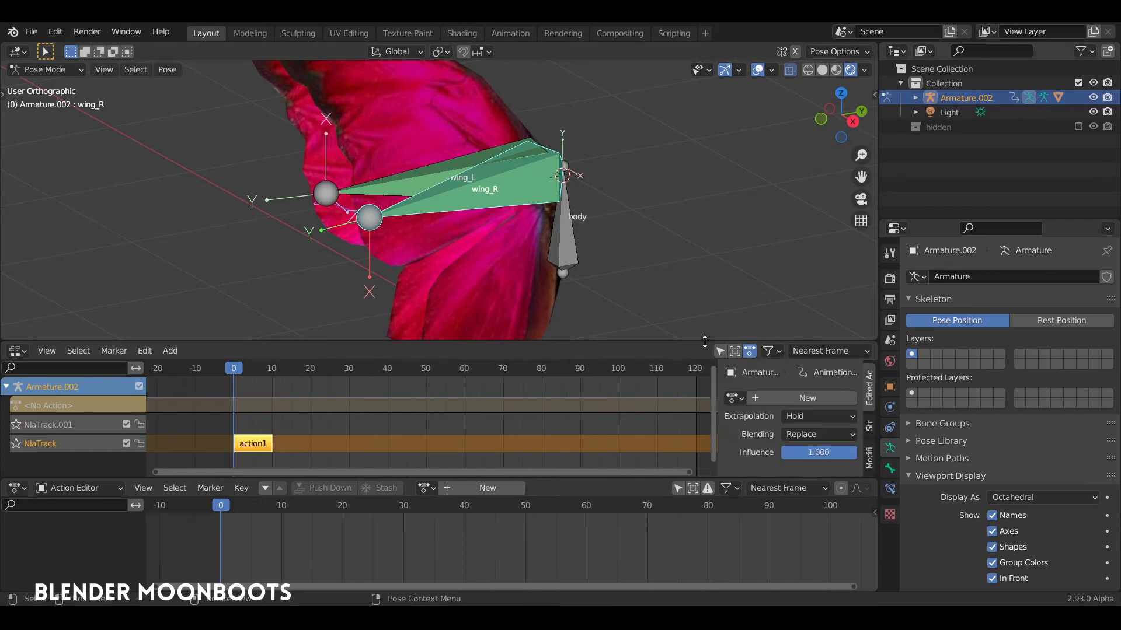
{"action": "left_click_drag", "start_coordinate": [753, 342], "coordinate": [756, 227]}
{"action": "left_click", "coordinate": [869, 328]}
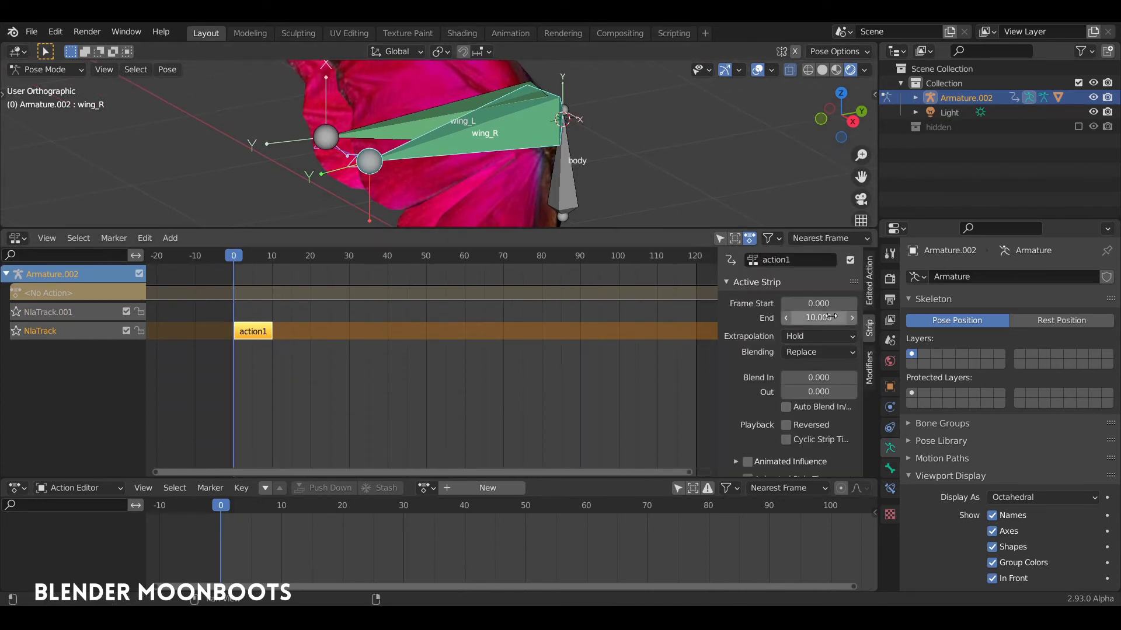
{"action": "left_click", "coordinate": [729, 282]}
{"action": "left_click", "coordinate": [724, 300]}
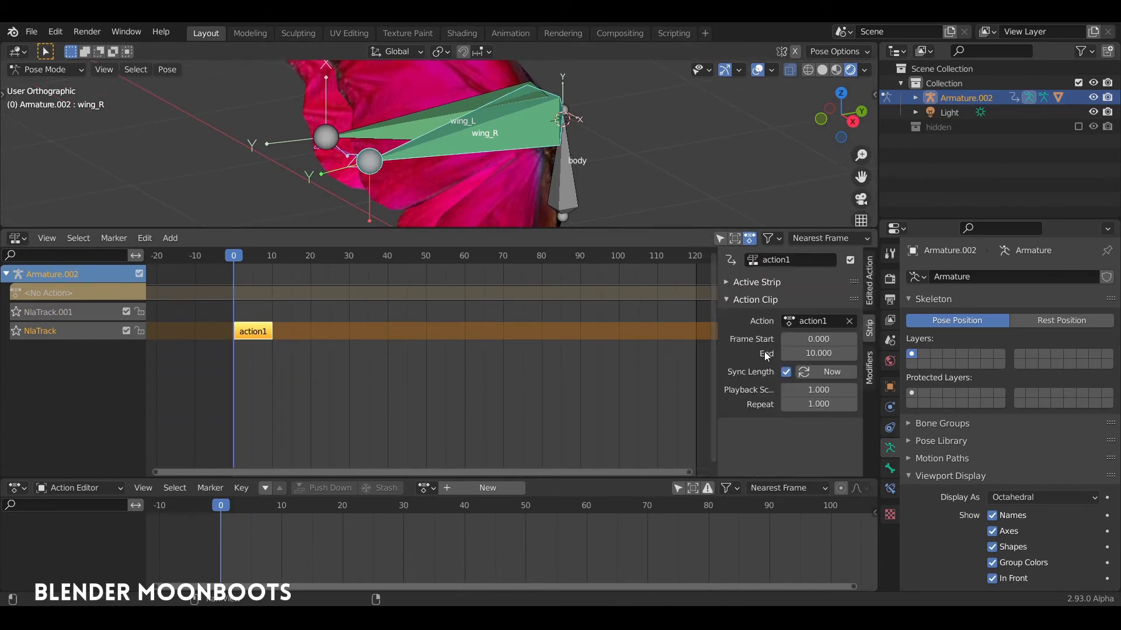
Set the action1 strip's Repeat value to 12
{"action": "left_click_drag", "start_coordinate": [783, 402], "coordinate": [820, 406]}
{"action": "left_click", "coordinate": [820, 406]}
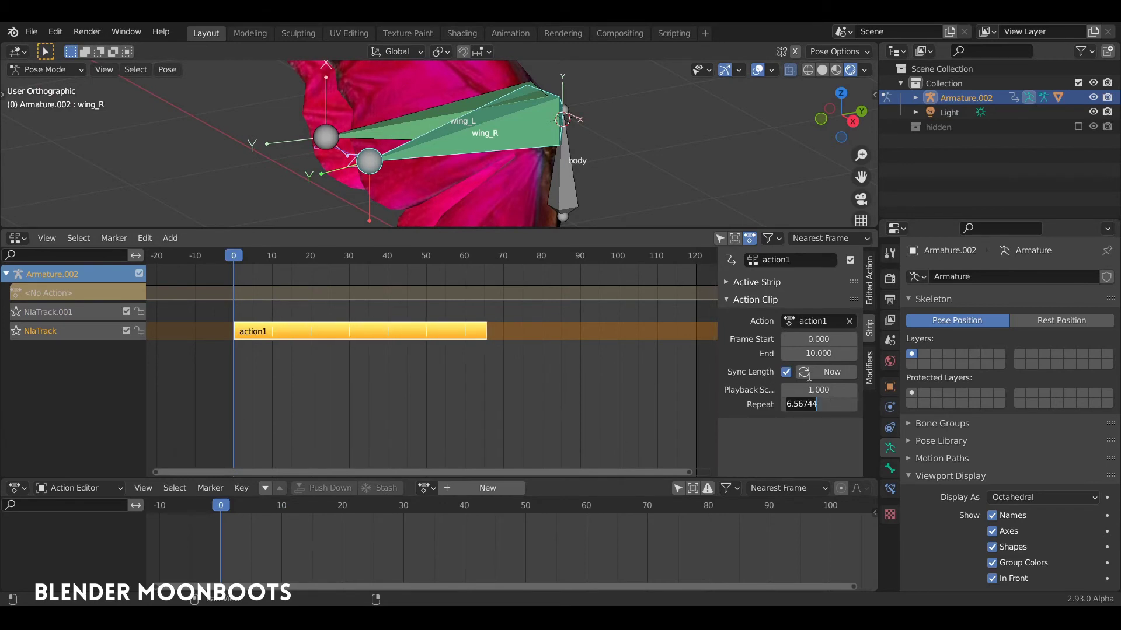
{"action": "type", "text": "12"}
{"action": "key", "text": "Return"}
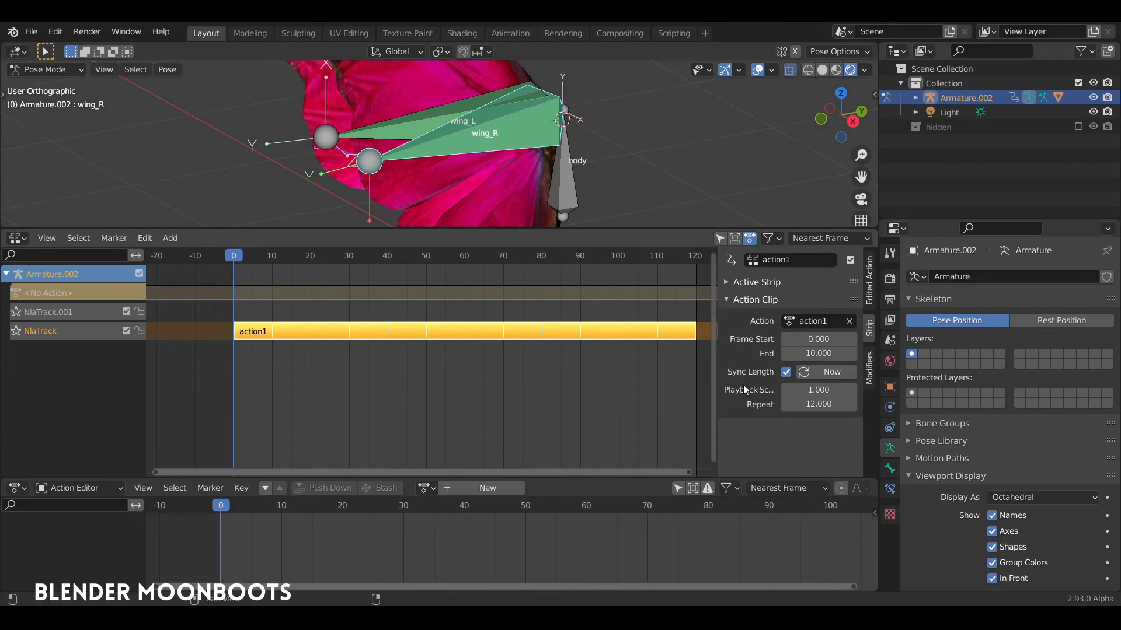
Play back the repeated flapping with the whole butterfly in a taller viewport, and return to frame 0
{"action": "key", "text": "space"}
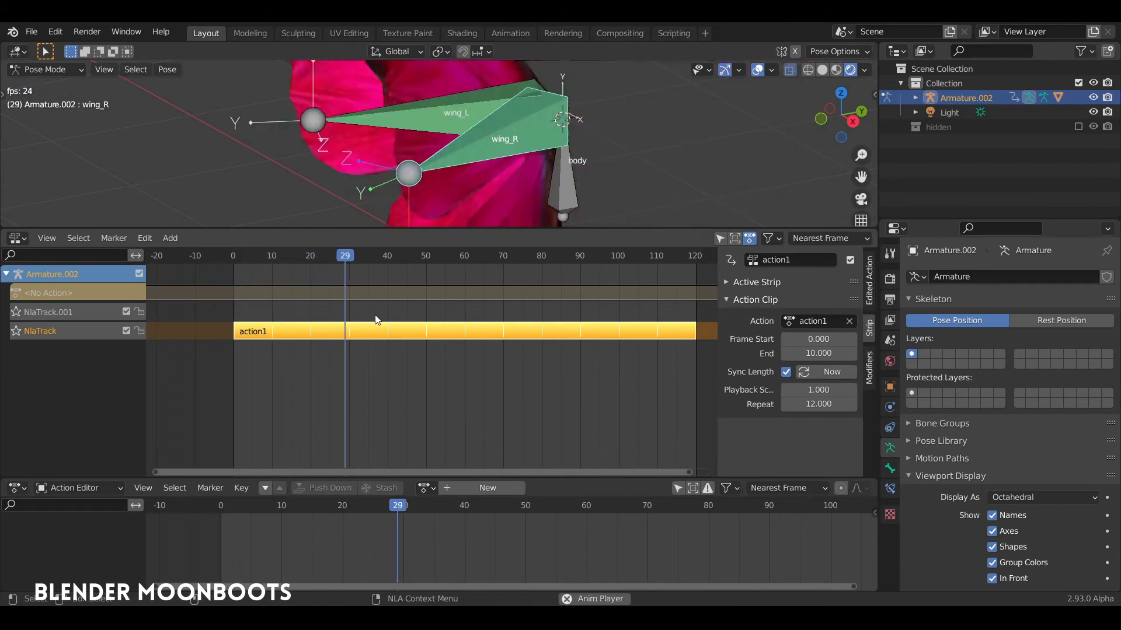
{"action": "scroll", "coordinate": [541, 157], "scroll_direction": "down", "scroll_amount": 5}
{"action": "middle_click_drag", "start_coordinate": [504, 201], "coordinate": [512, 218]}
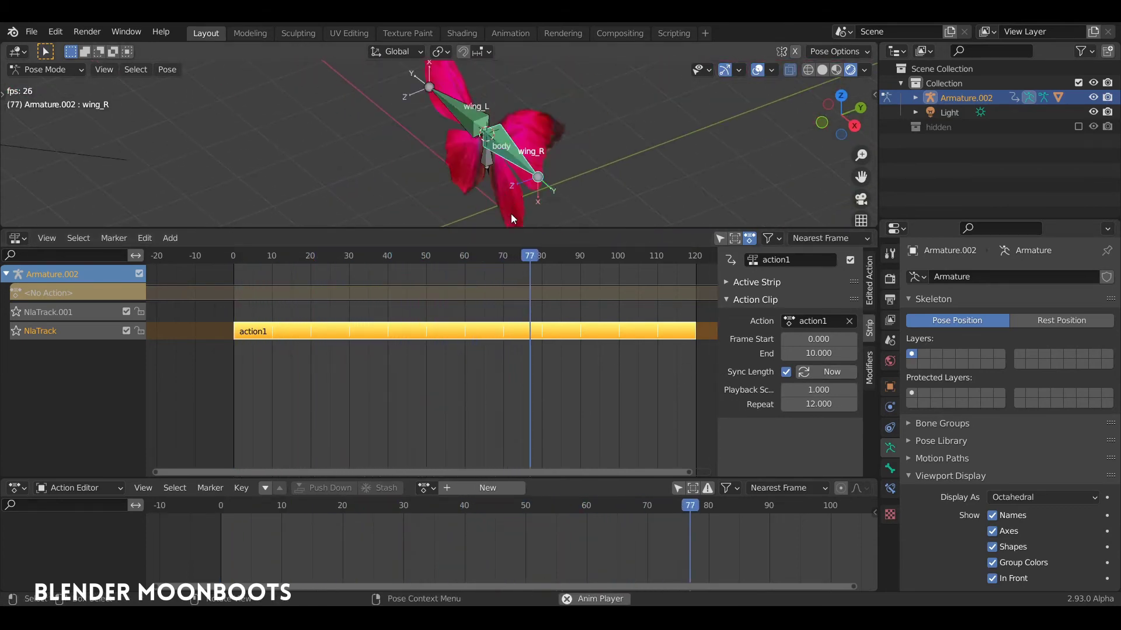
{"action": "left_click_drag", "start_coordinate": [503, 229], "coordinate": [490, 296]}
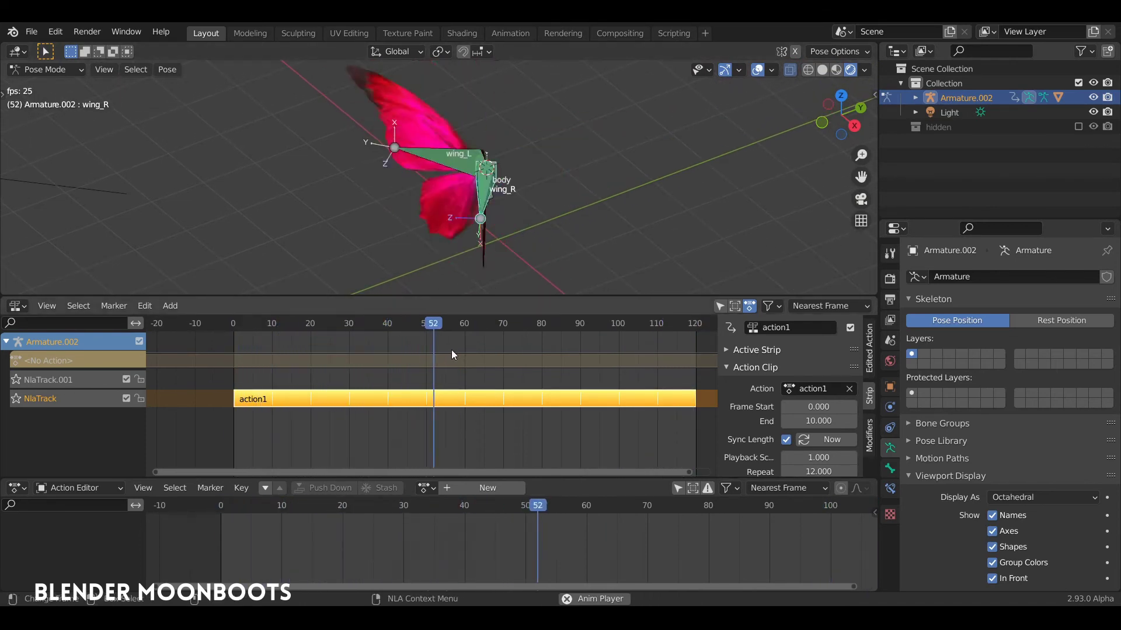
{"action": "key", "text": "space"}
{"action": "left_click_drag", "start_coordinate": [549, 324], "coordinate": [220, 344]}
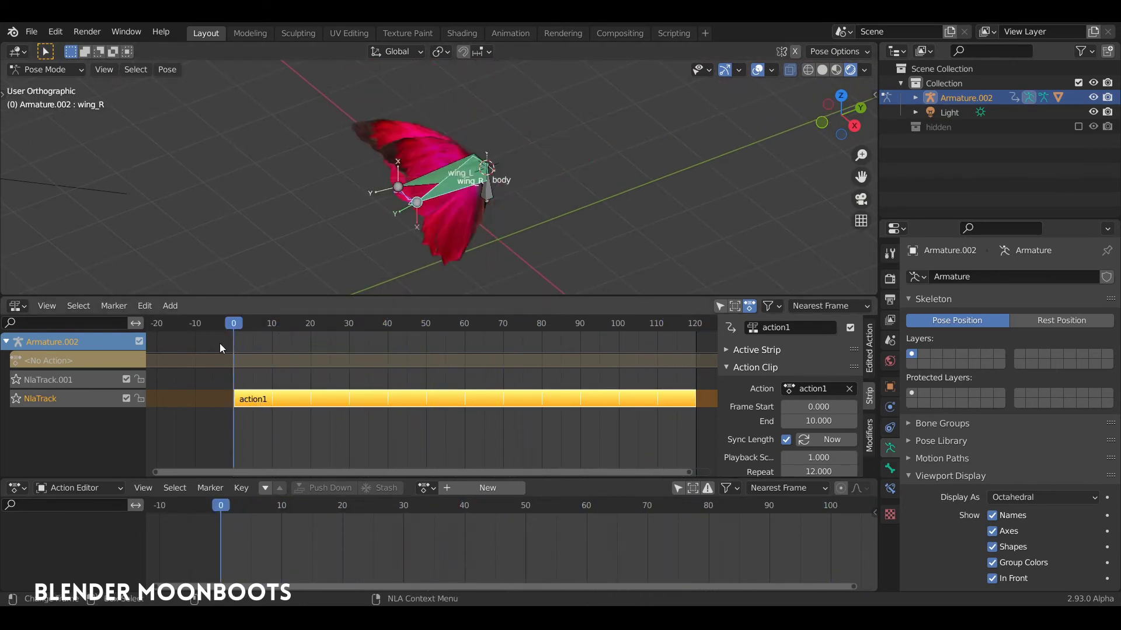
Try a Playback Scale of 1.704 on the action1 strip and play the flapping from frame 0
{"action": "scroll", "coordinate": [794, 440], "scroll_direction": "down", "scroll_amount": 1}
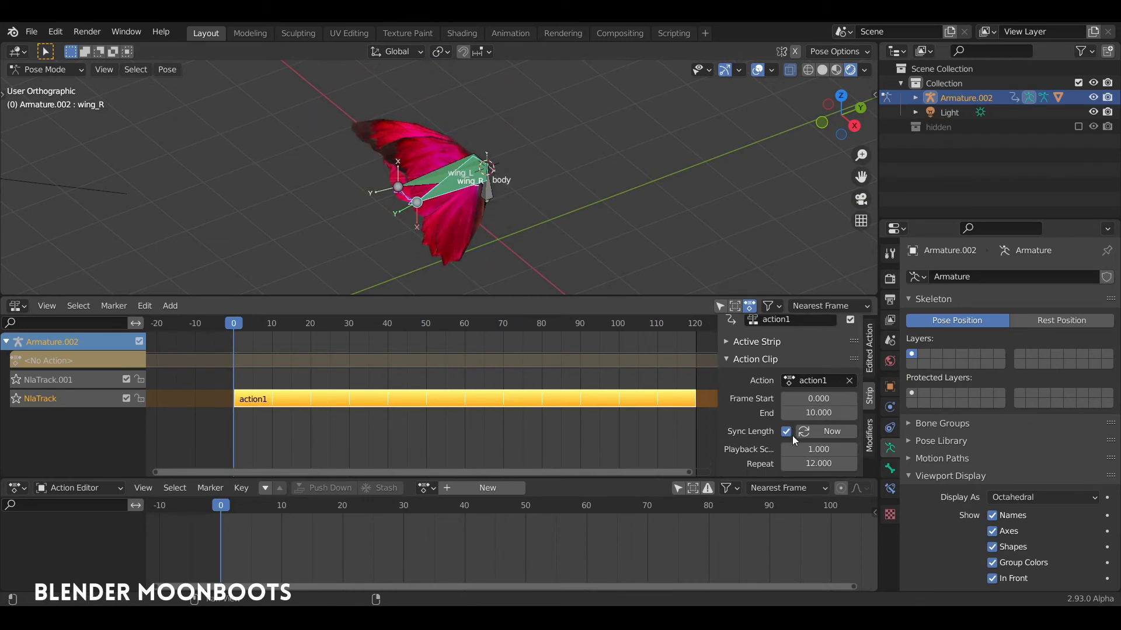
{"action": "left_click_drag", "start_coordinate": [718, 429], "coordinate": [636, 432]}
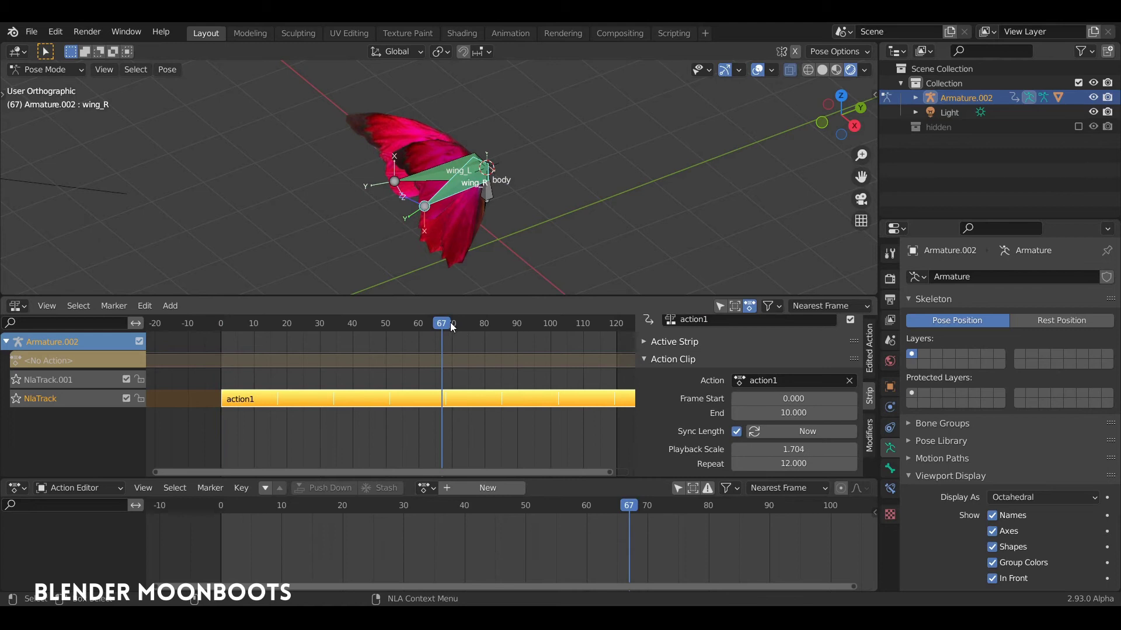
{"action": "left_click_drag", "start_coordinate": [450, 325], "coordinate": [205, 327]}
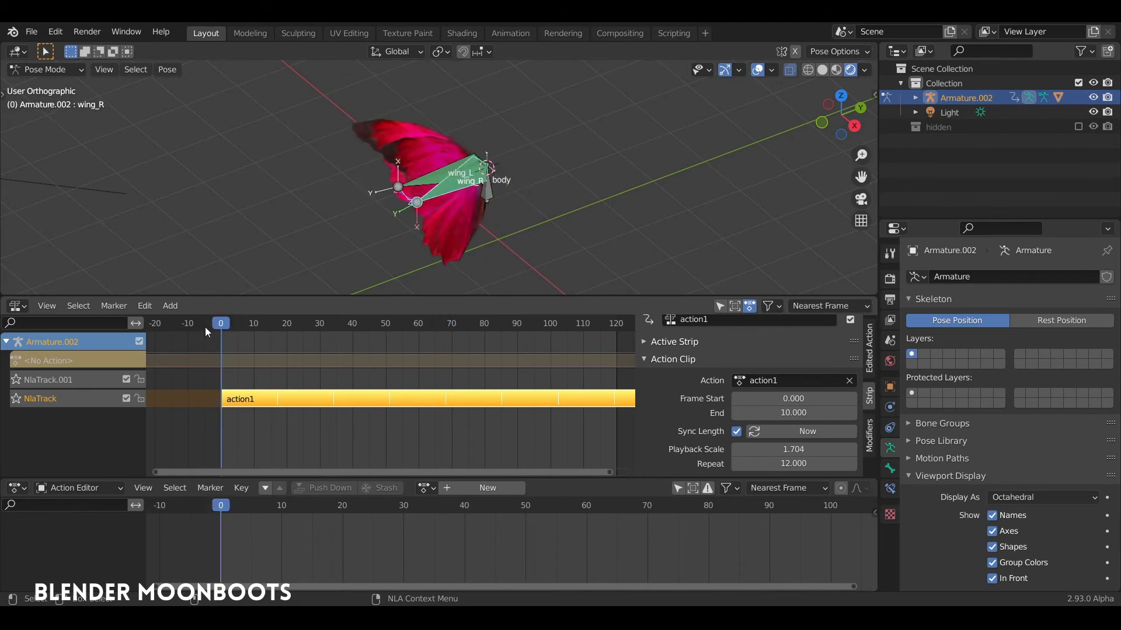
{"action": "key", "text": "space"}
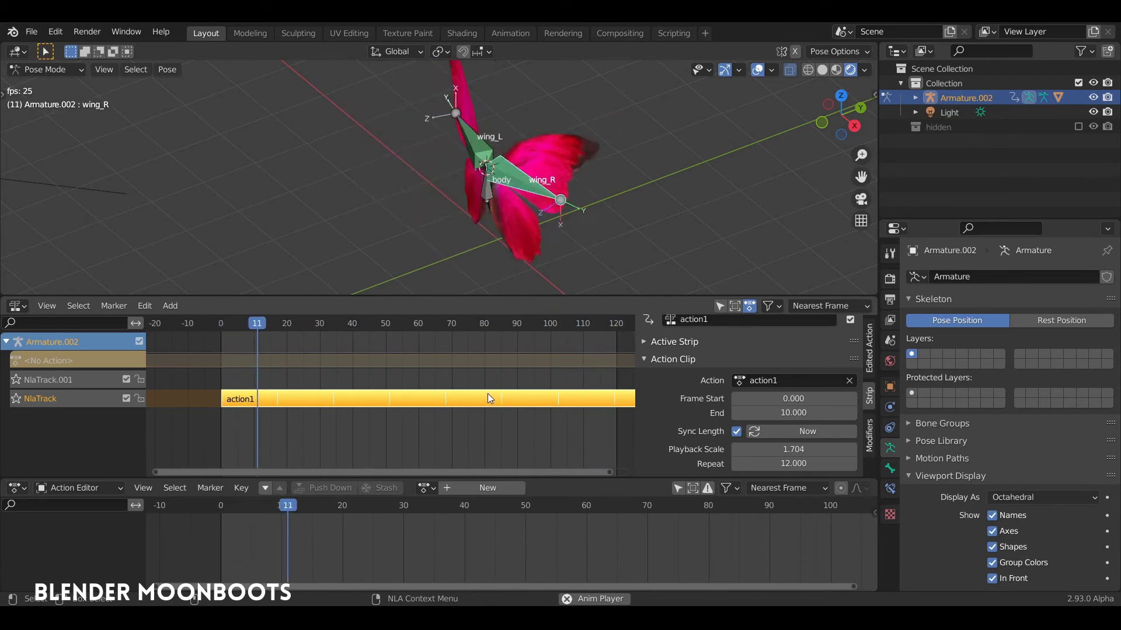
{"action": "key", "text": "space"}
Set the action1 strip's Playback Scale to 1 and return to frame 0
{"action": "left_click", "coordinate": [779, 448]}
{"action": "type", "text": "1"}
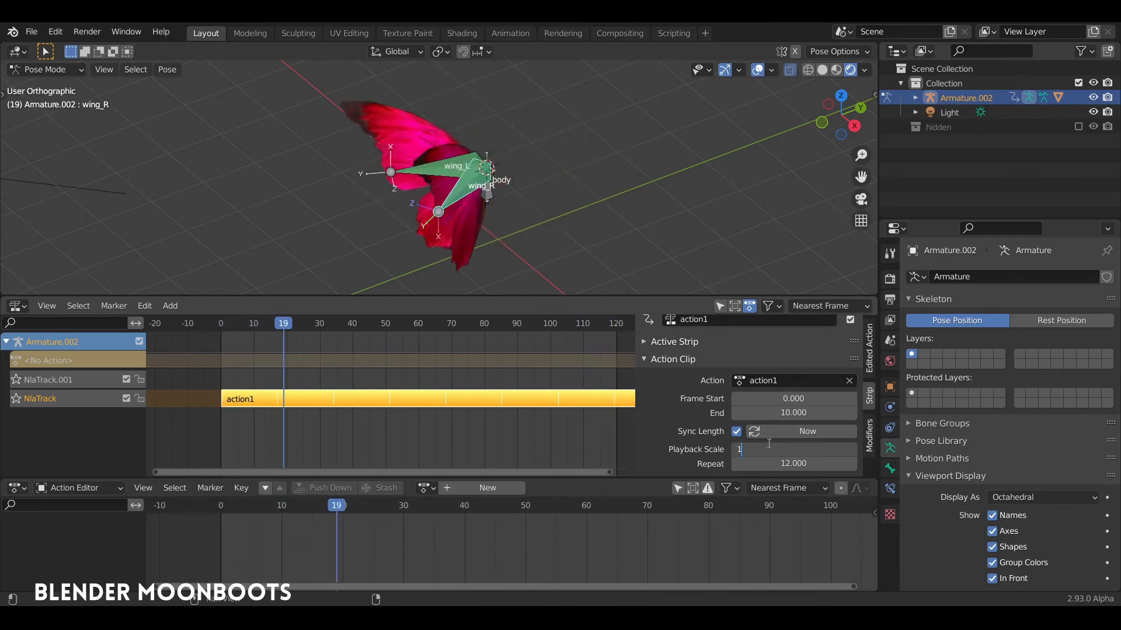
{"action": "key", "text": "Return"}
{"action": "key", "text": "shift+Left"}
Enter tweak mode on the action1 strip, scrub through its keyframes, and select the keyframe at frame 5
{"action": "scroll", "coordinate": [247, 400], "scroll_direction": "up", "scroll_amount": 5}
{"action": "middle_click_drag", "start_coordinate": [261, 394], "coordinate": [367, 370]}
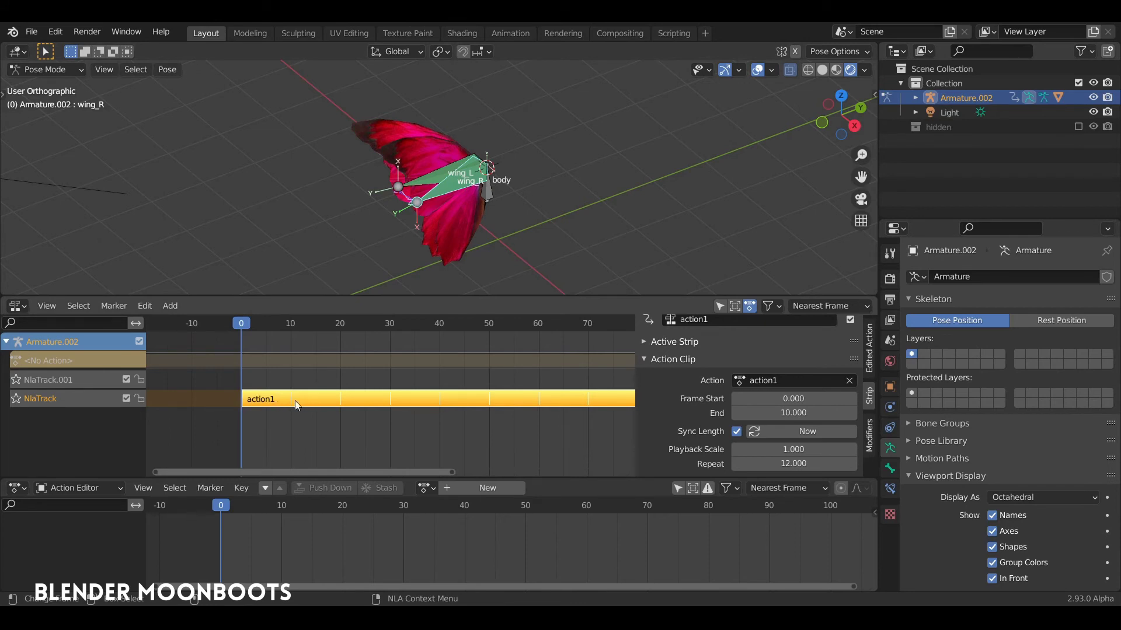
{"action": "key", "text": "Tab"}
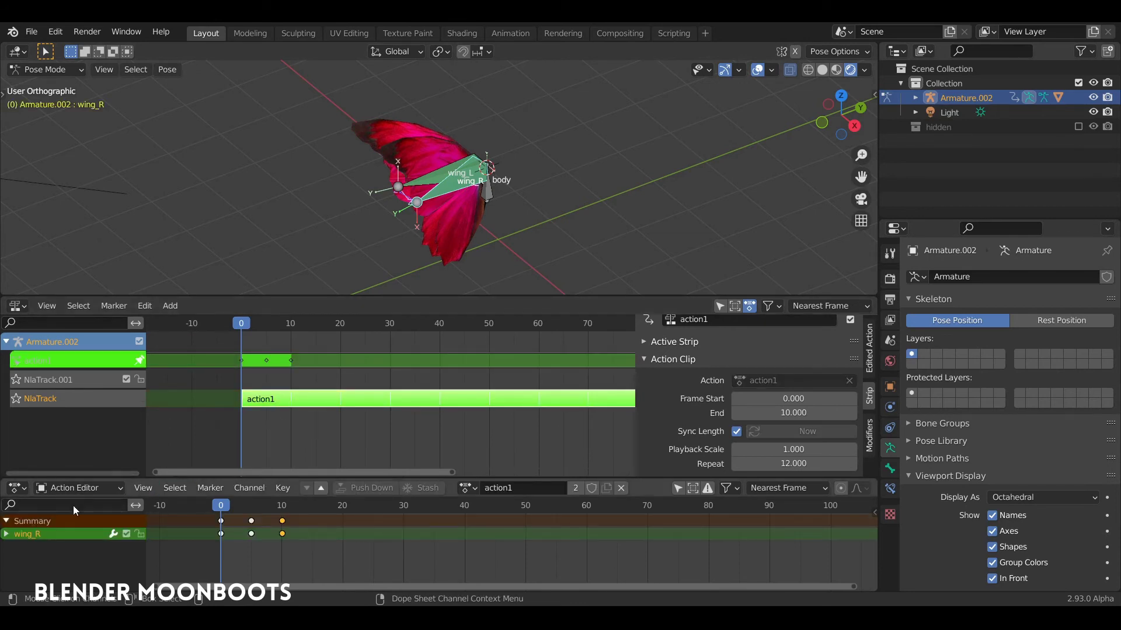
{"action": "left_click_drag", "start_coordinate": [221, 513], "coordinate": [273, 516]}
{"action": "key", "text": "space"}
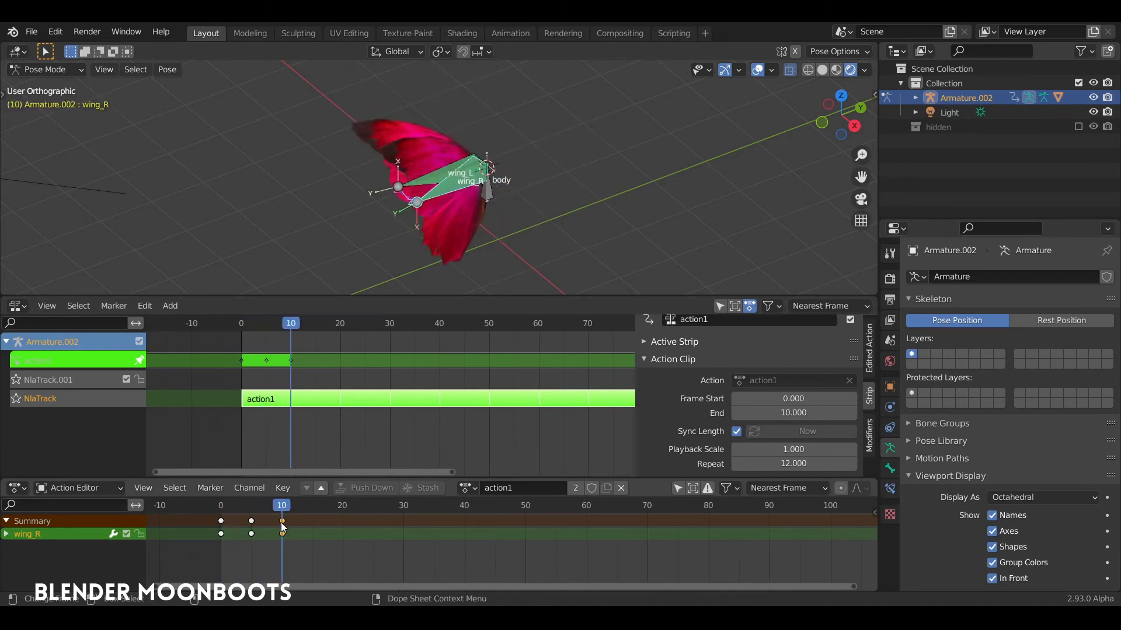
{"action": "left_click", "coordinate": [247, 526]}
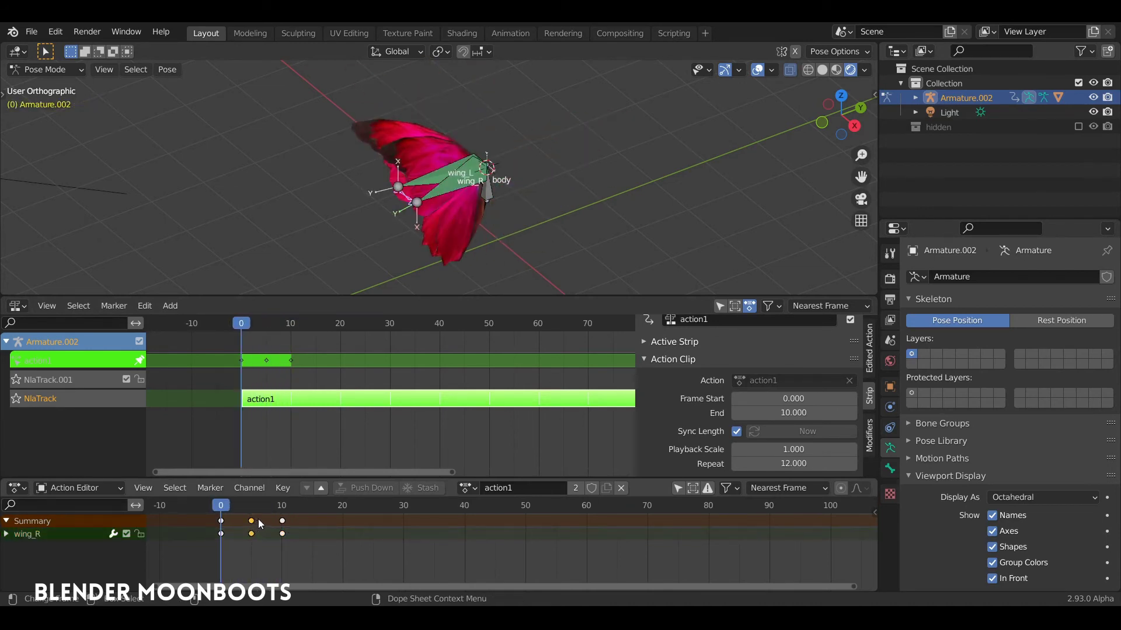
{"action": "left_click", "coordinate": [235, 508]}
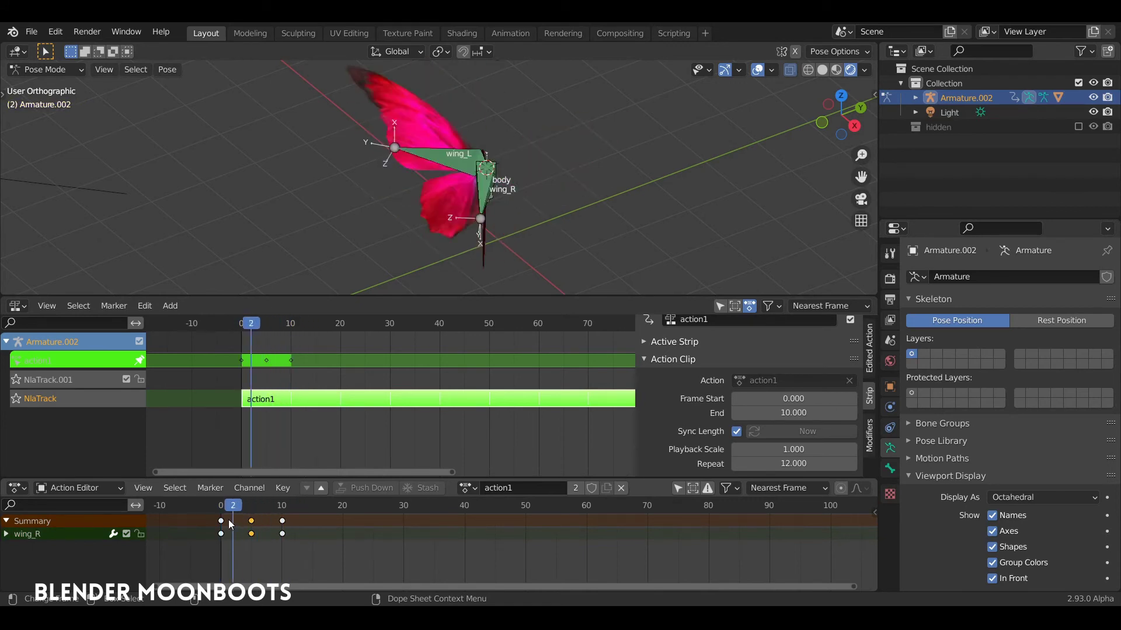
Try shifting the tweaked action1 strip to start at frame 10 and setting its Playback Scale to 2.520
{"action": "key", "text": "Tab"}
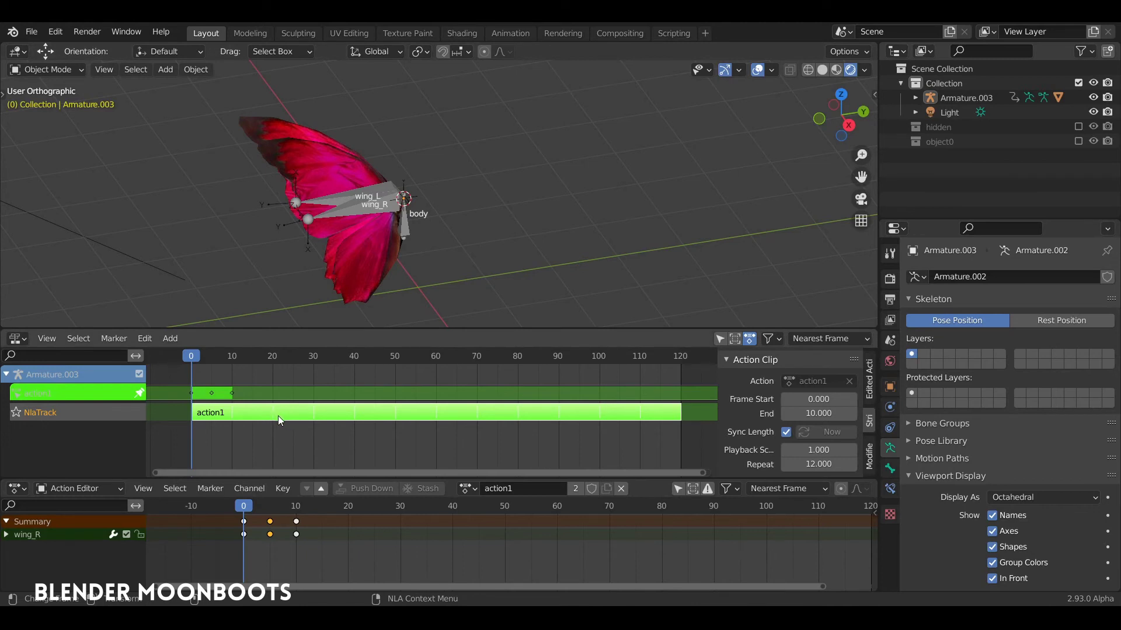
{"action": "key", "text": "g"}
{"action": "left_click", "coordinate": [318, 420]}
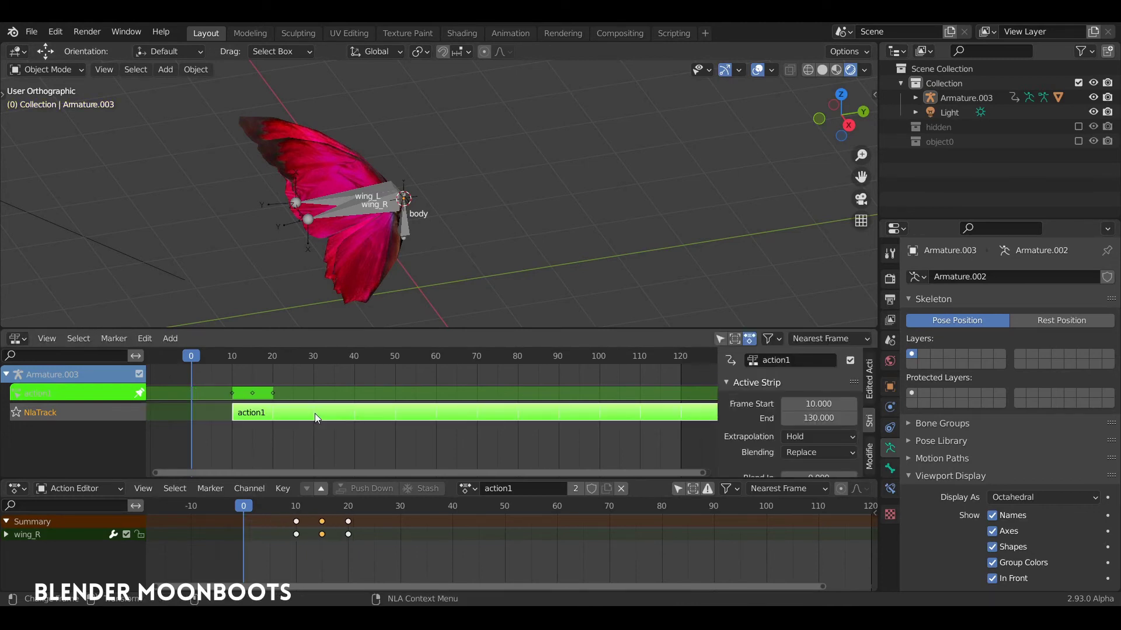
{"action": "scroll", "coordinate": [849, 430], "scroll_direction": "down", "scroll_amount": 5}
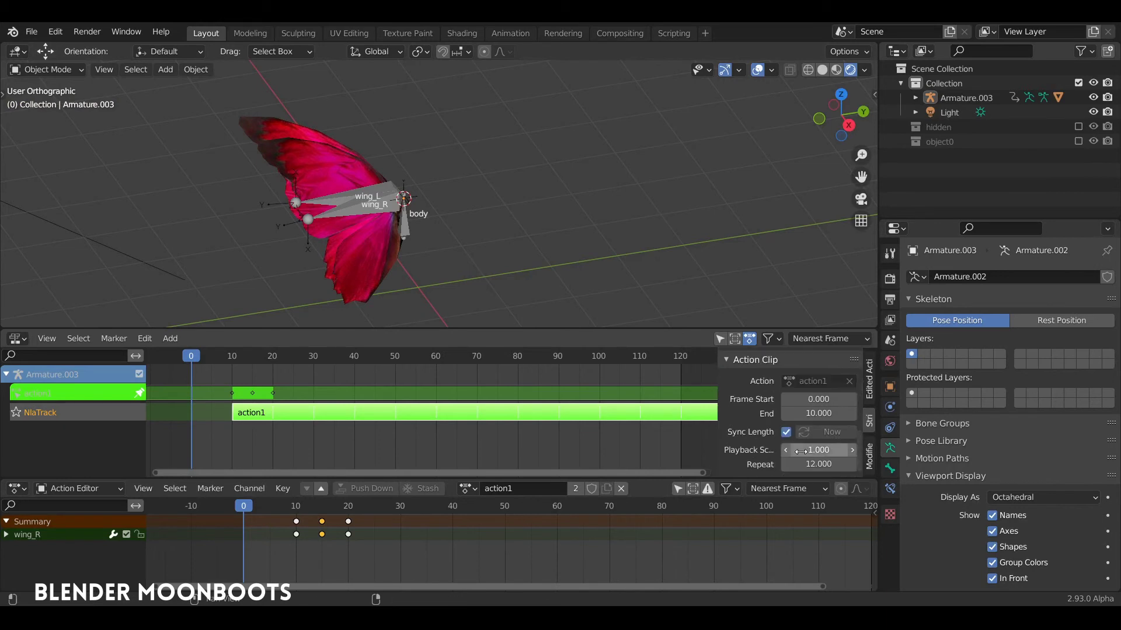
{"action": "left_click_drag", "start_coordinate": [787, 450], "coordinate": [807, 450]}
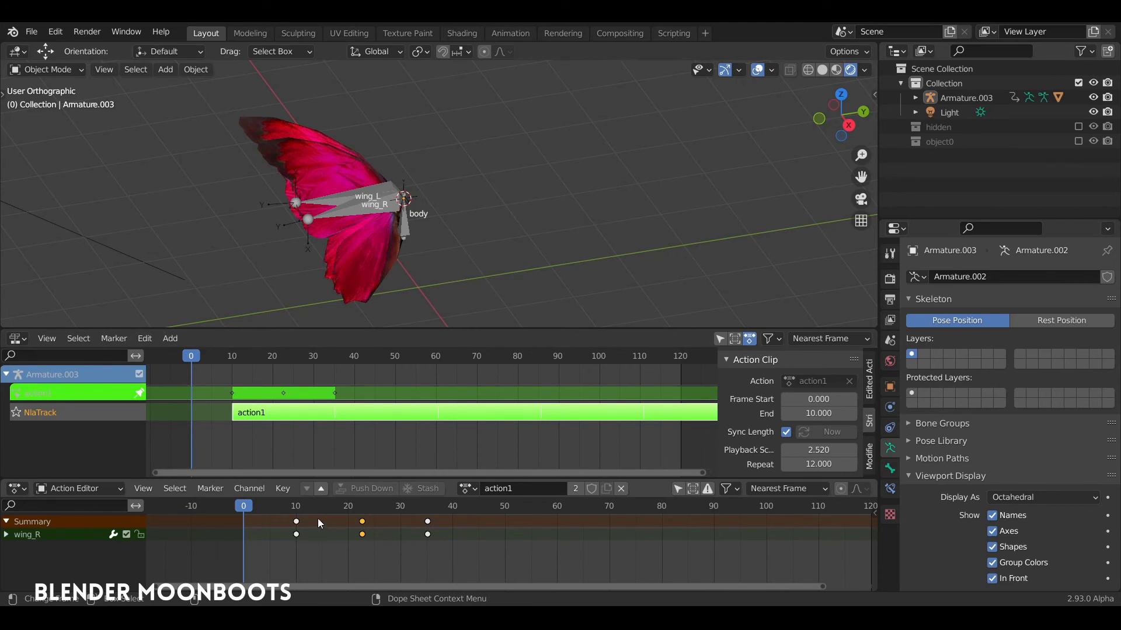
Unpin the tweaked action's keyframes from the strip's timing and move to frame 0
{"action": "left_click", "coordinate": [139, 393]}
{"action": "mouse_move", "coordinate": [244, 510]}
{"action": "left_mouse_down"}
{"action": "mouse_move", "coordinate": [295, 511]}
{"action": "mouse_move", "coordinate": [240, 514]}
{"action": "left_mouse_up"}
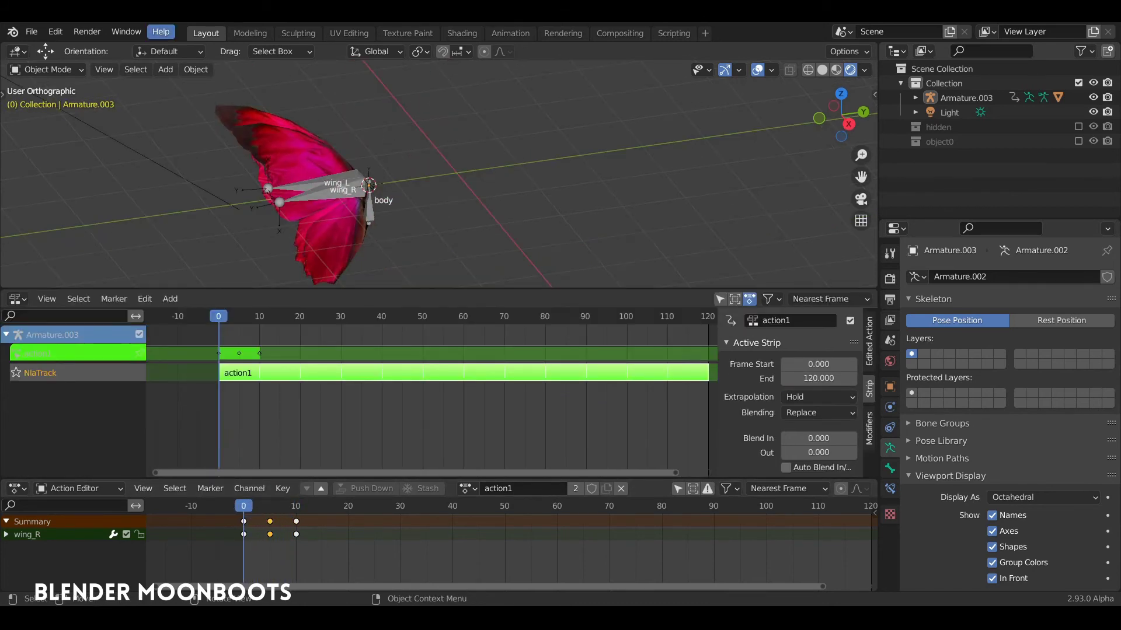
Select the armature, exit tweak mode on the action1 strip, play the repeating flap and return to frame 0
{"action": "left_click", "coordinate": [355, 198]}
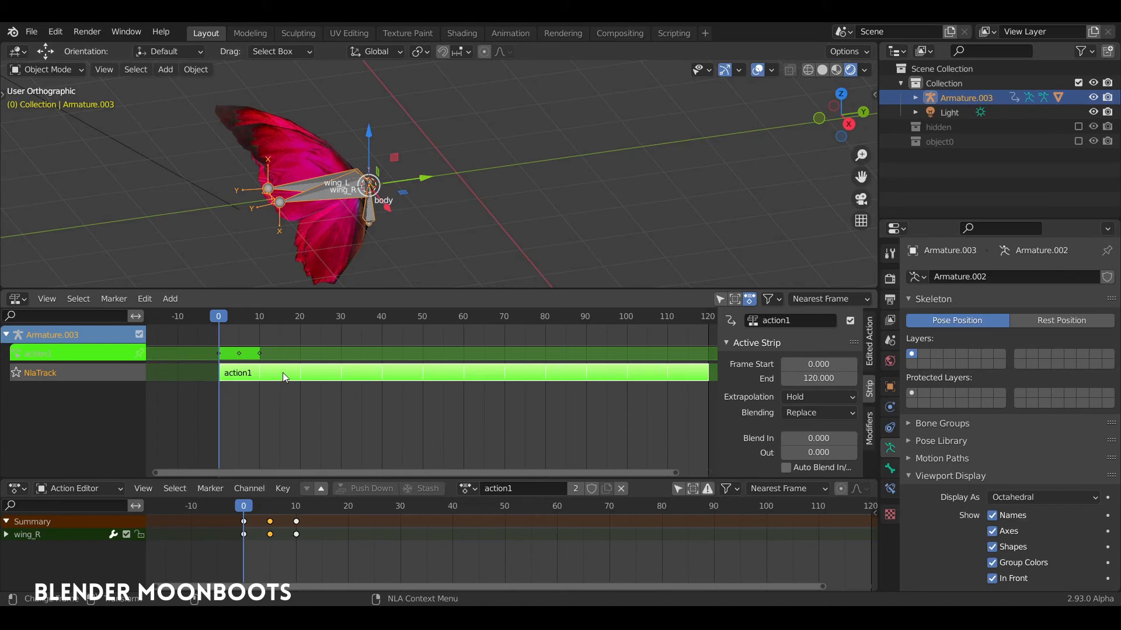
{"action": "key", "text": "Tab"}
{"action": "mouse_move", "coordinate": [250, 507]}
{"action": "left_mouse_down"}
{"action": "mouse_move", "coordinate": [281, 522]}
{"action": "mouse_move", "coordinate": [236, 510]}
{"action": "left_mouse_up"}
{"action": "key", "text": "space"}
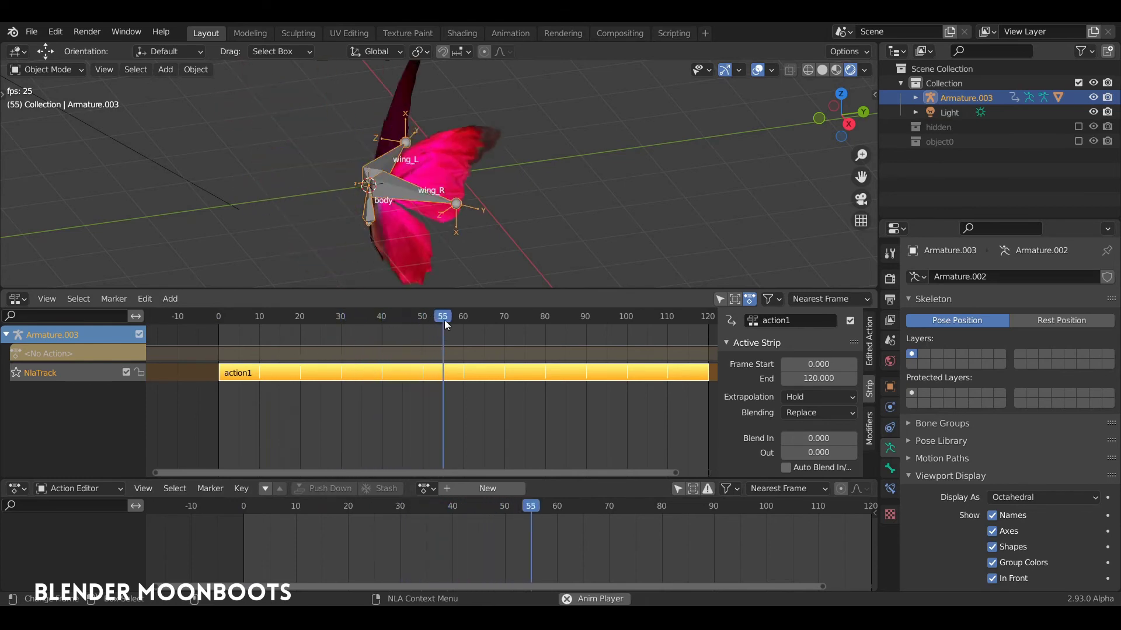
{"action": "left_click_drag", "start_coordinate": [512, 318], "coordinate": [218, 330]}
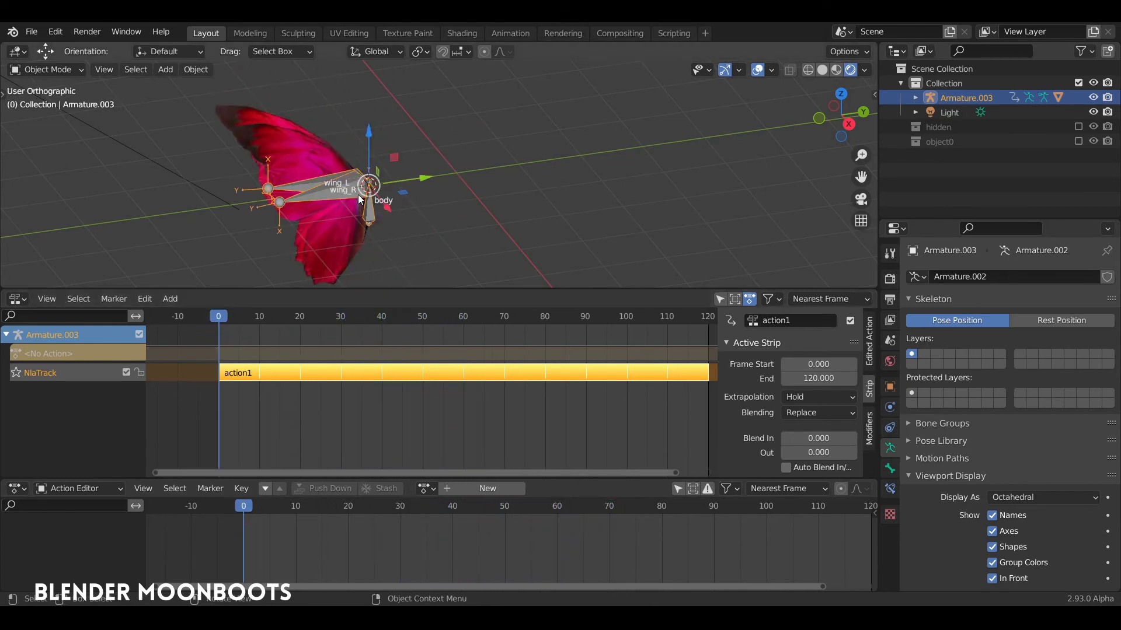
Insert Location keyframes for the armature at frames 0 and 60, moving it forward along the Y axis for the second one
{"action": "middle_click_drag", "start_coordinate": [391, 189], "coordinate": [362, 234]}
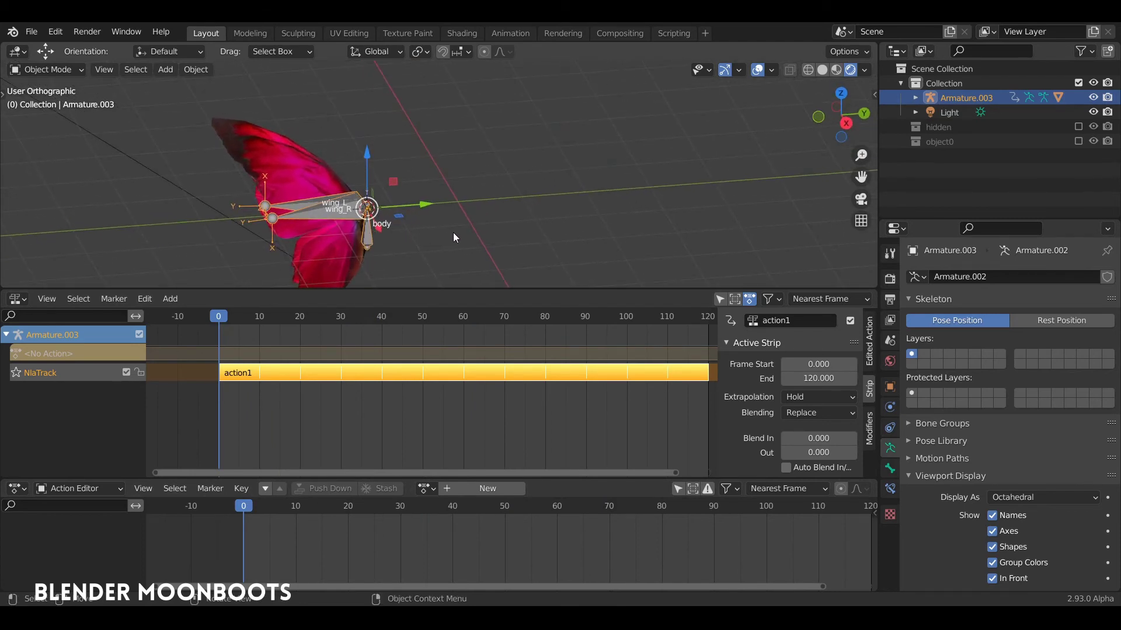
{"action": "key", "text": "i"}
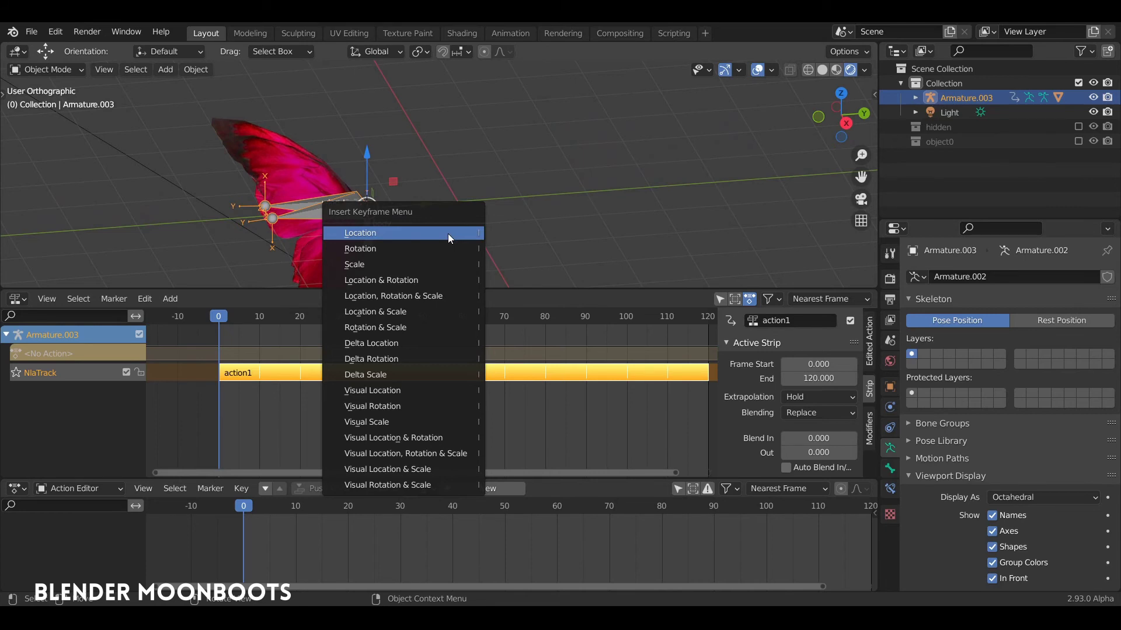
{"action": "left_click", "coordinate": [448, 234]}
{"action": "left_click_drag", "start_coordinate": [455, 507], "coordinate": [558, 510]}
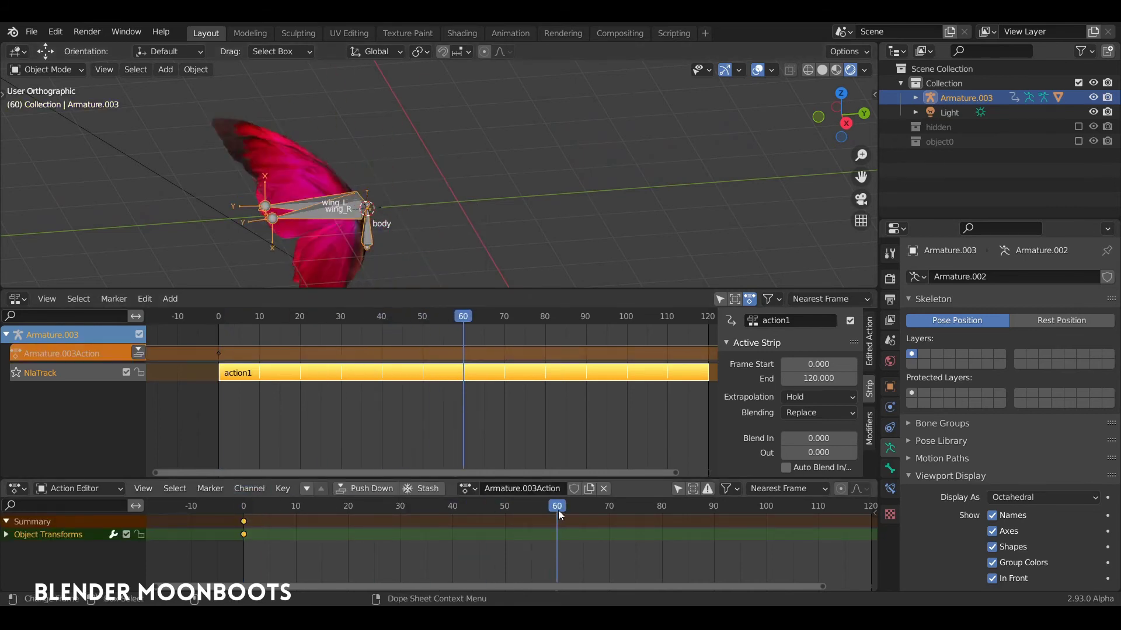
{"action": "left_click_drag", "start_coordinate": [427, 204], "coordinate": [808, 175]}
{"action": "key", "text": "i"}
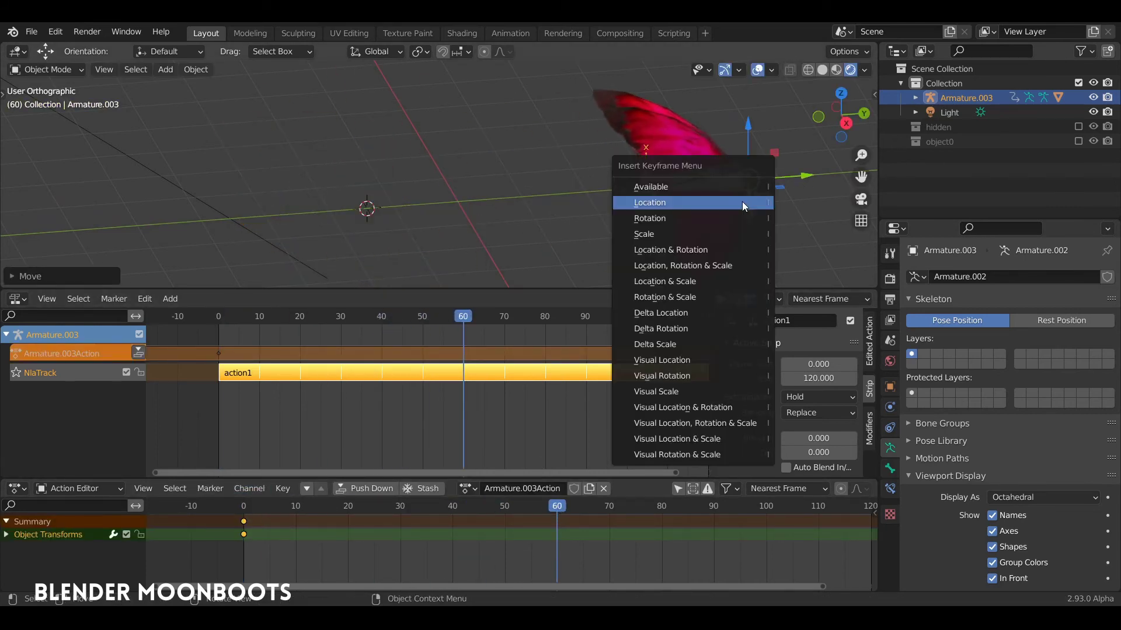
{"action": "left_click", "coordinate": [734, 203]}
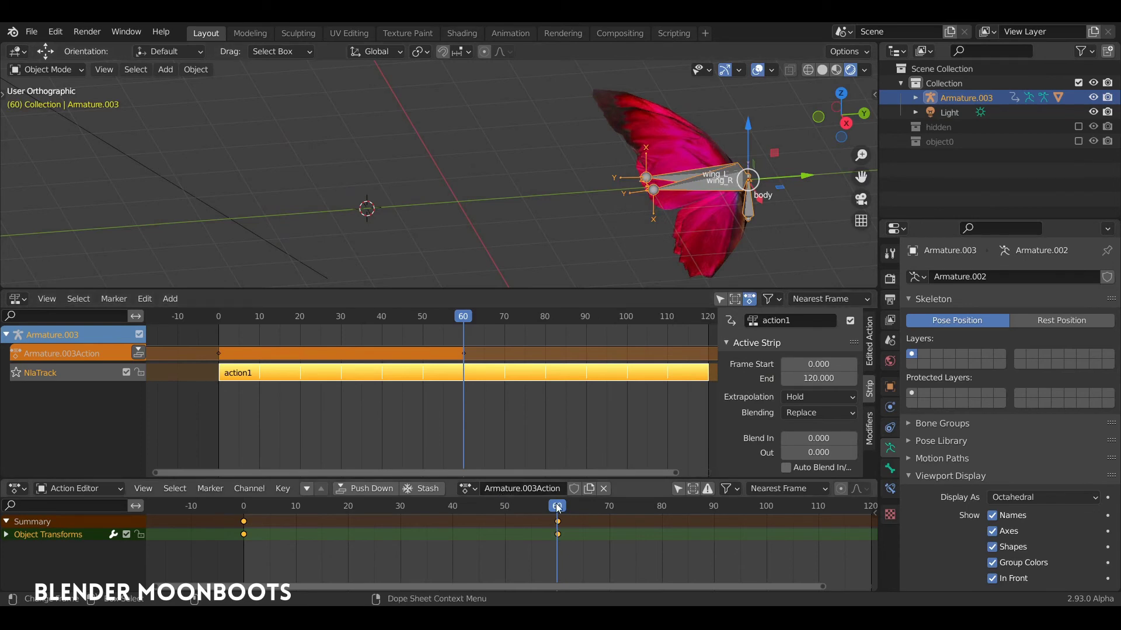
Push the armature's location action down into its own NLA strip, play both strips together and return to frame 0
{"action": "left_click_drag", "start_coordinate": [558, 509], "coordinate": [243, 514]}
{"action": "left_click", "coordinate": [358, 488]}
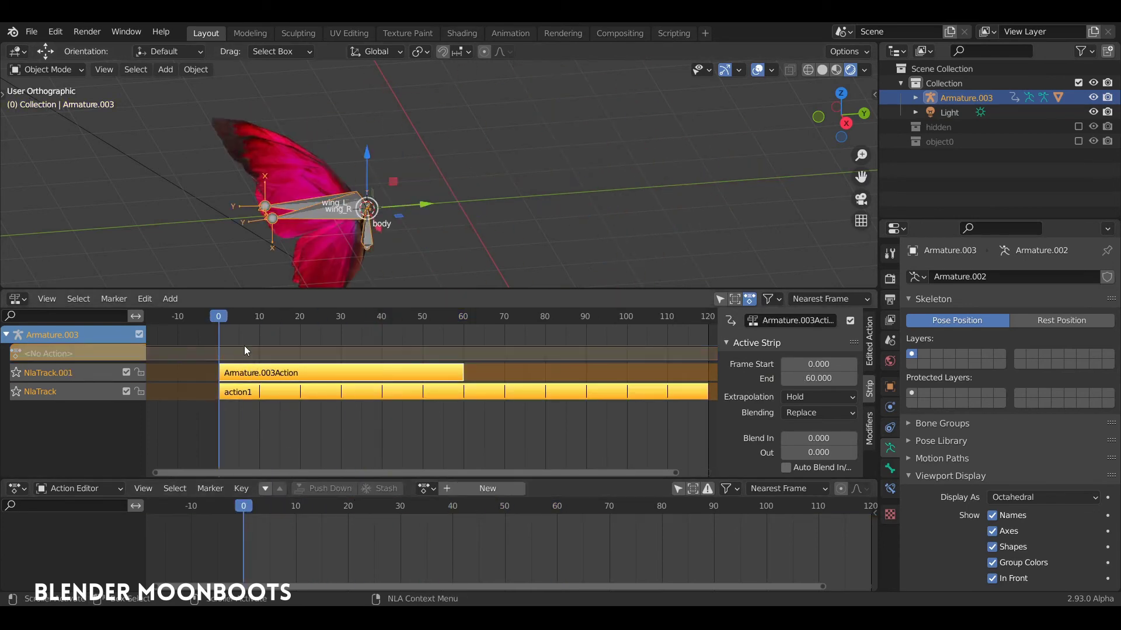
{"action": "key", "text": "space"}
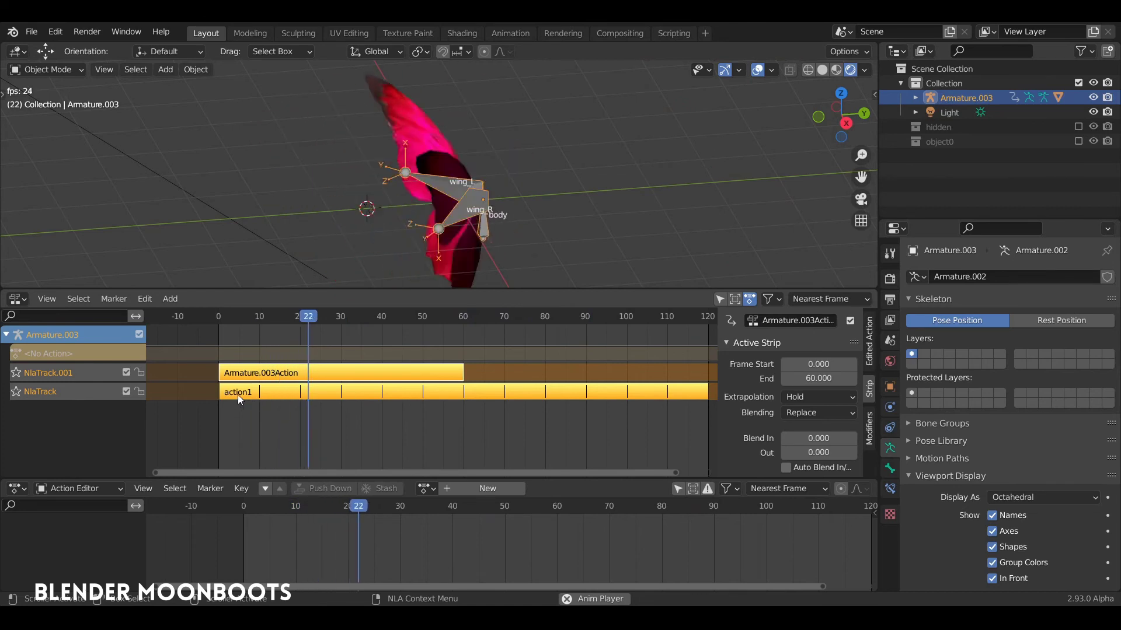
{"action": "key", "text": "space"}
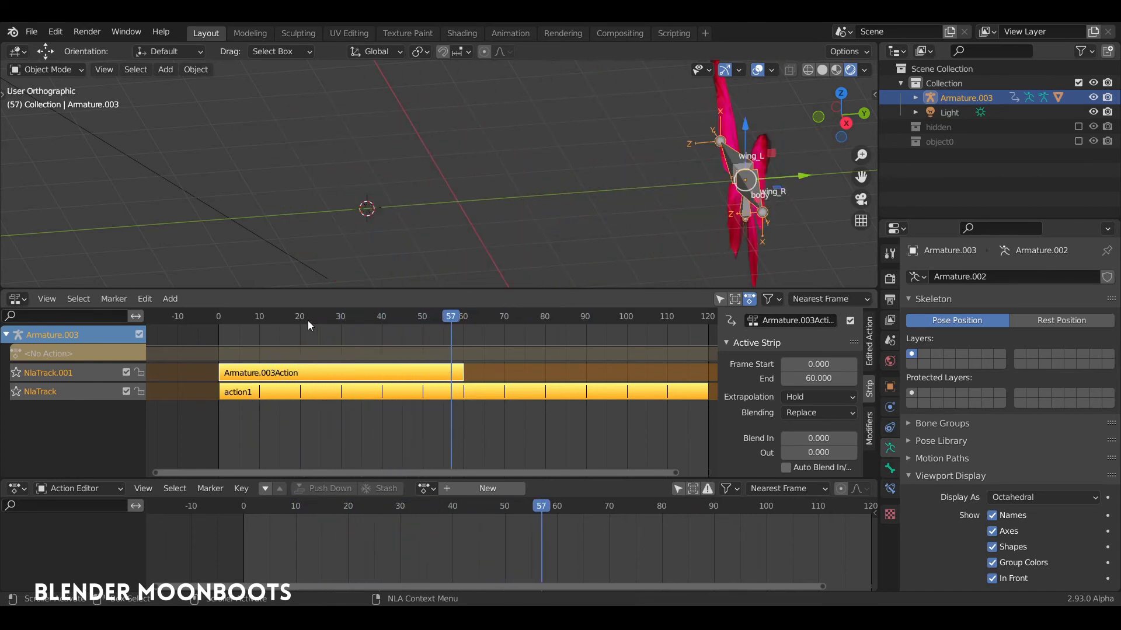
{"action": "left_click_drag", "start_coordinate": [307, 321], "coordinate": [211, 340]}
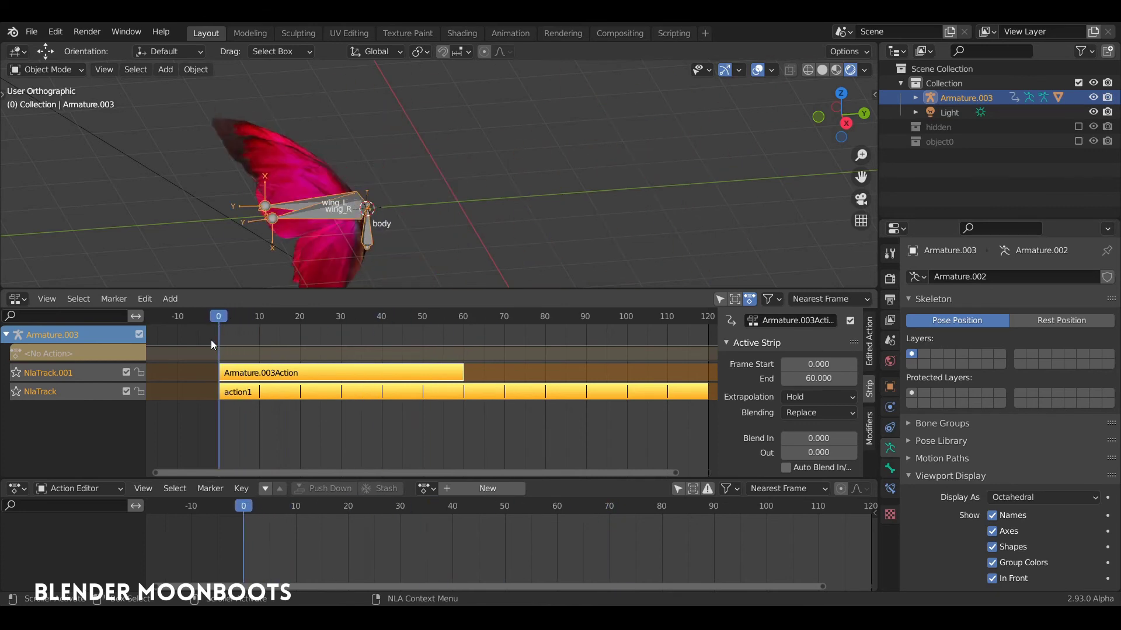
Try starting the Armature.003Action strip at frame 31, play the animation, and move the strip back to frame 0
{"action": "left_click", "coordinate": [285, 374]}
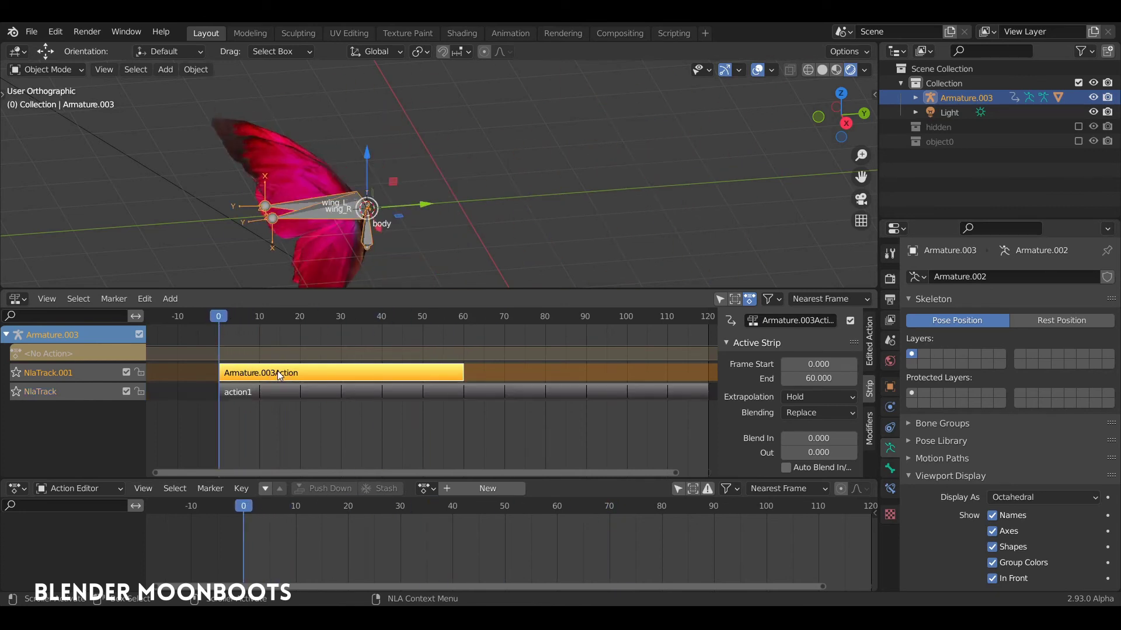
{"action": "left_click_drag", "start_coordinate": [278, 370], "coordinate": [398, 372]}
{"action": "key", "text": "space"}
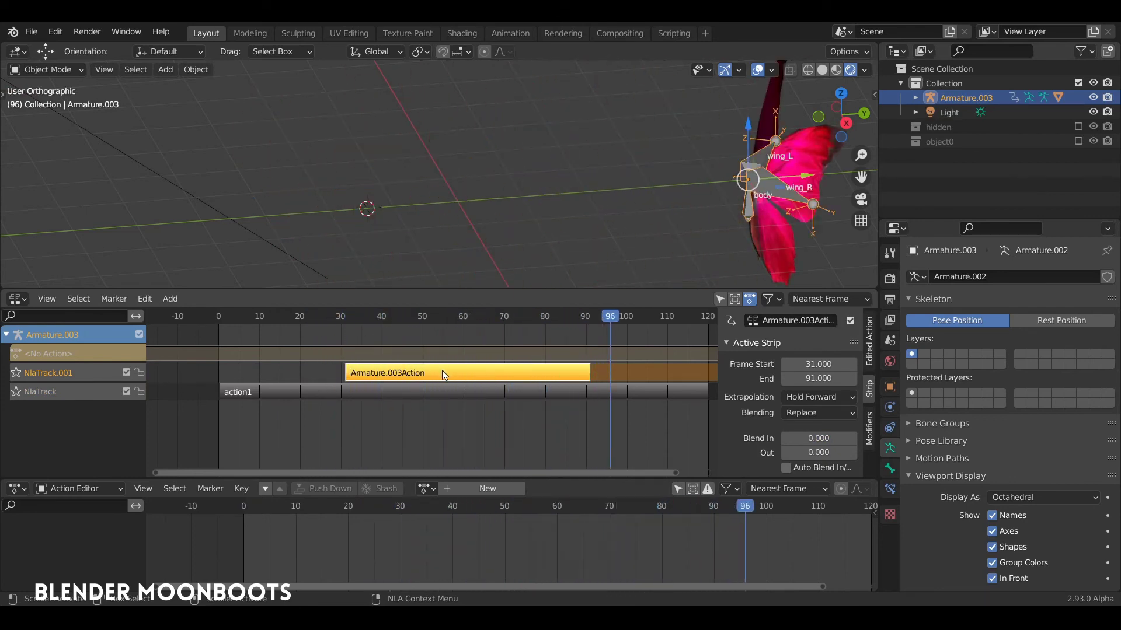
{"action": "left_click_drag", "start_coordinate": [392, 373], "coordinate": [264, 374]}
Duplicate the Armature.003Action strip to start at frame 60, directly after the original, and play the animation from the beginning
{"action": "key", "text": "shift+d"}
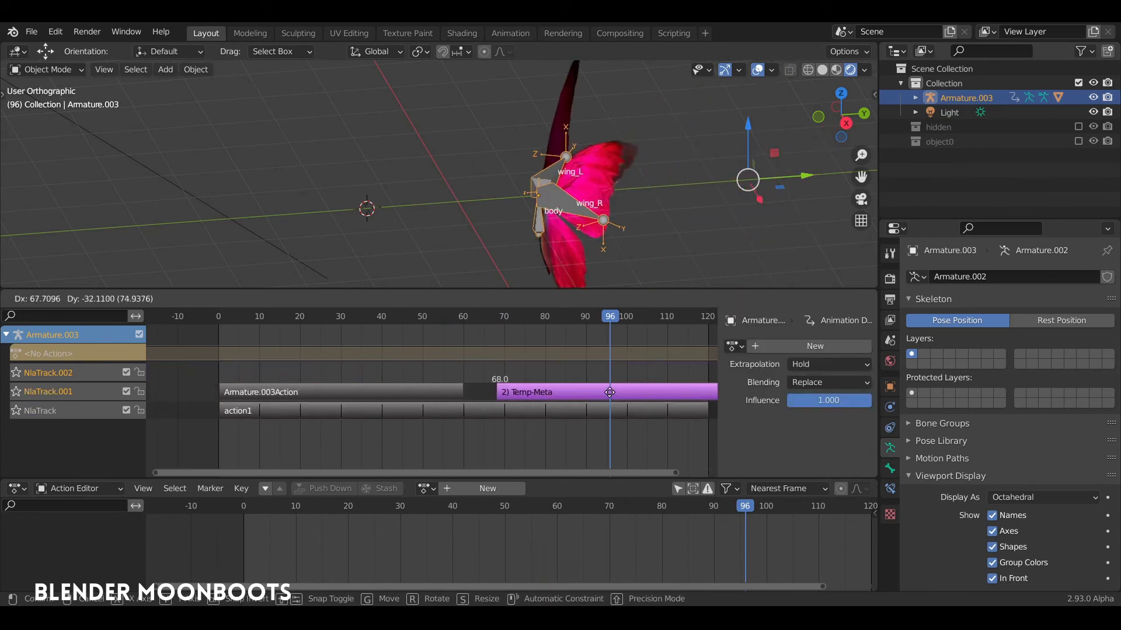
{"action": "left_click", "coordinate": [570, 392]}
{"action": "left_click", "coordinate": [228, 316]}
{"action": "key", "text": "space"}
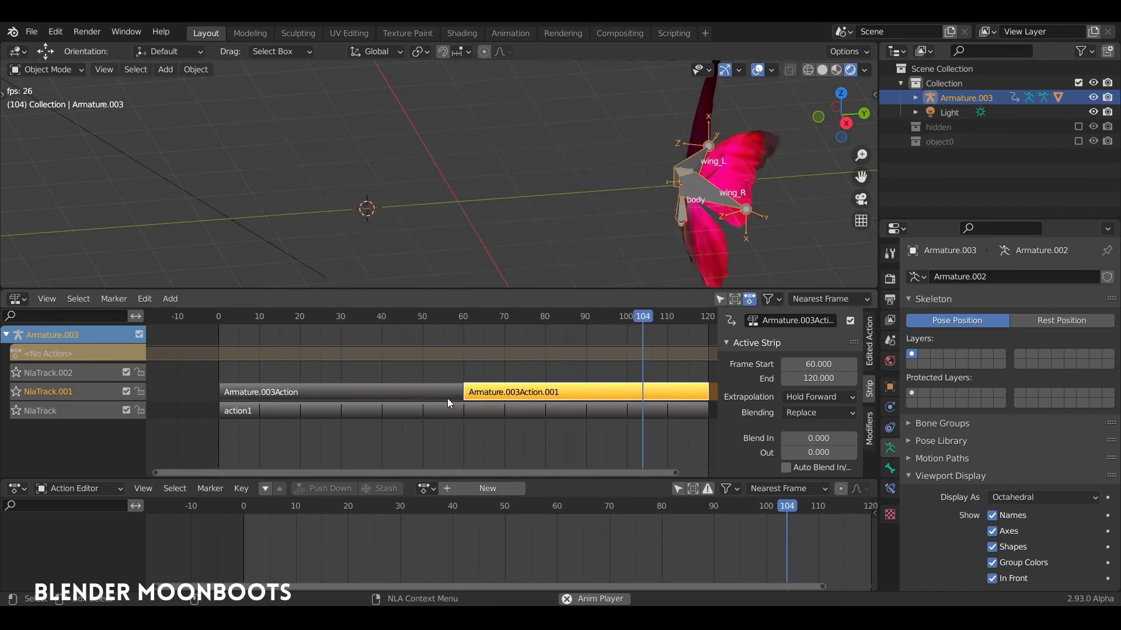
{"action": "key", "text": "space"}
{"action": "left_click_drag", "start_coordinate": [363, 312], "coordinate": [180, 360]}
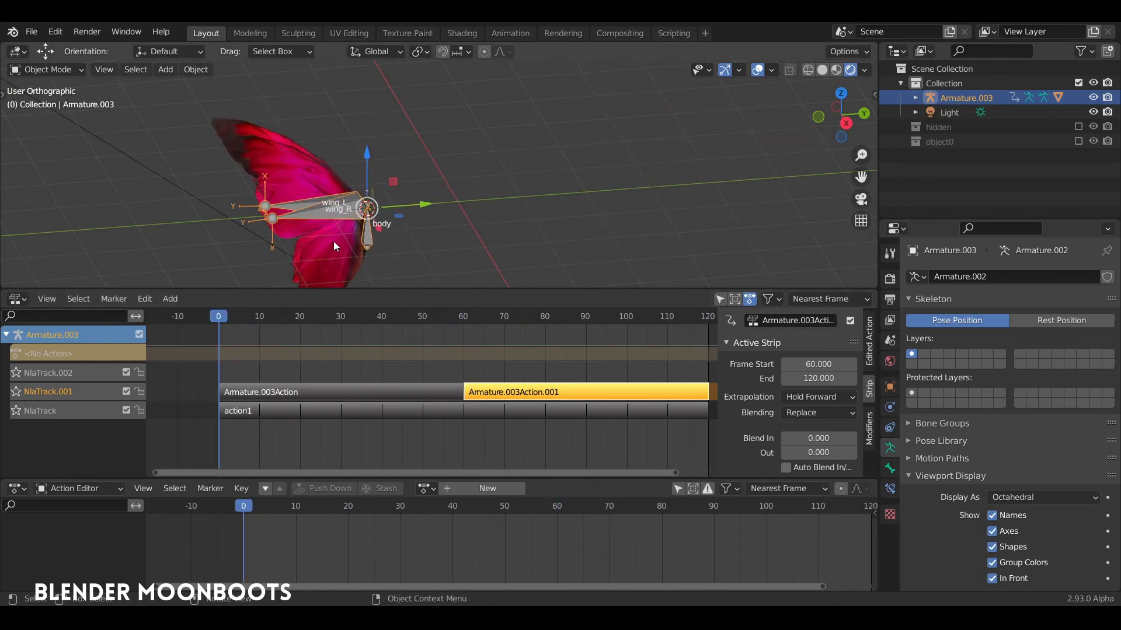
Delete the NlaTrack.002 and NlaTrack.001 tracks, keeping only the track with the action1 strip
{"action": "middle_click_drag", "start_coordinate": [348, 353], "coordinate": [347, 352], "text": "ctrl"}
{"action": "left_click", "coordinate": [57, 373]}
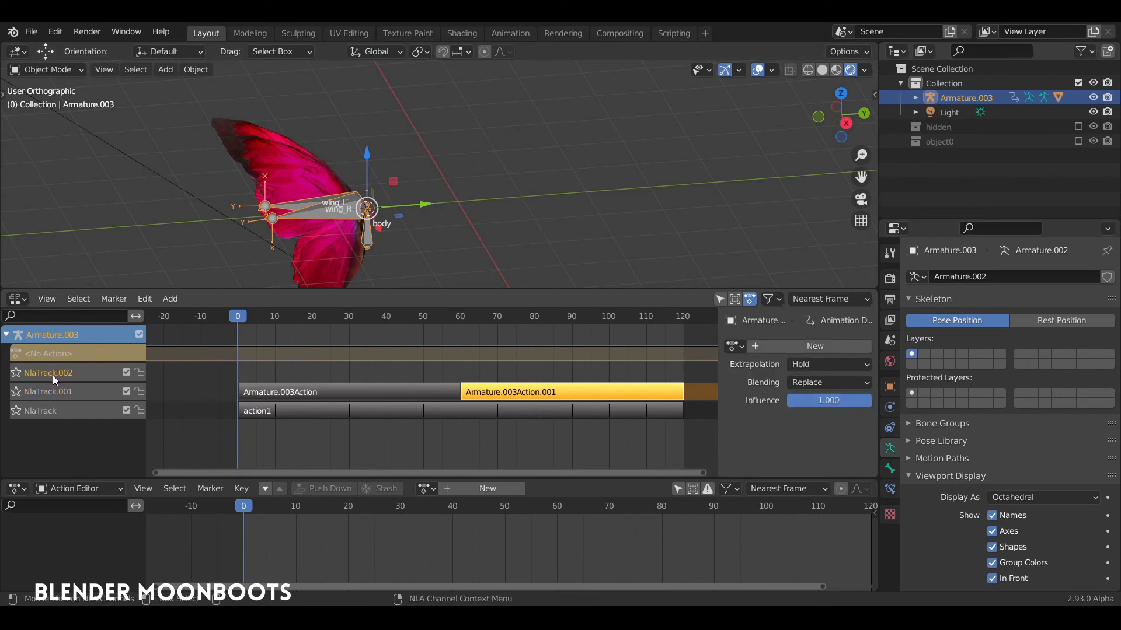
{"action": "key", "text": "x"}
{"action": "left_click", "coordinate": [53, 374]}
{"action": "key", "text": "x"}
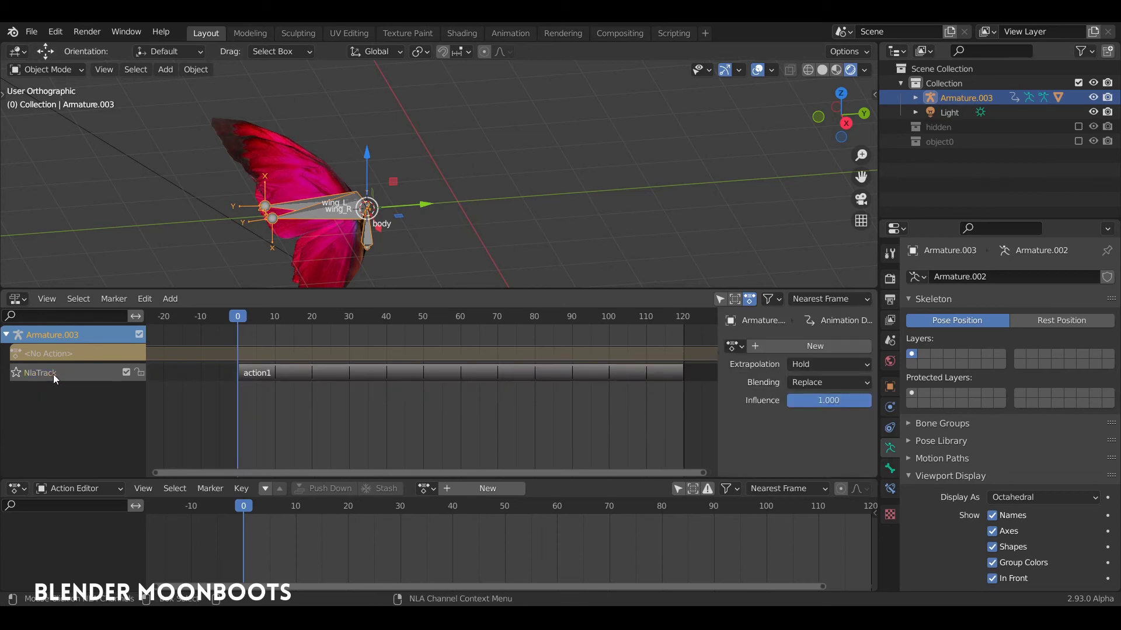
Add a sphere-shaped empty at the butterfly's body
{"action": "middle_click_drag", "start_coordinate": [426, 205], "coordinate": [510, 184]}
{"action": "key", "text": "shift+a"}
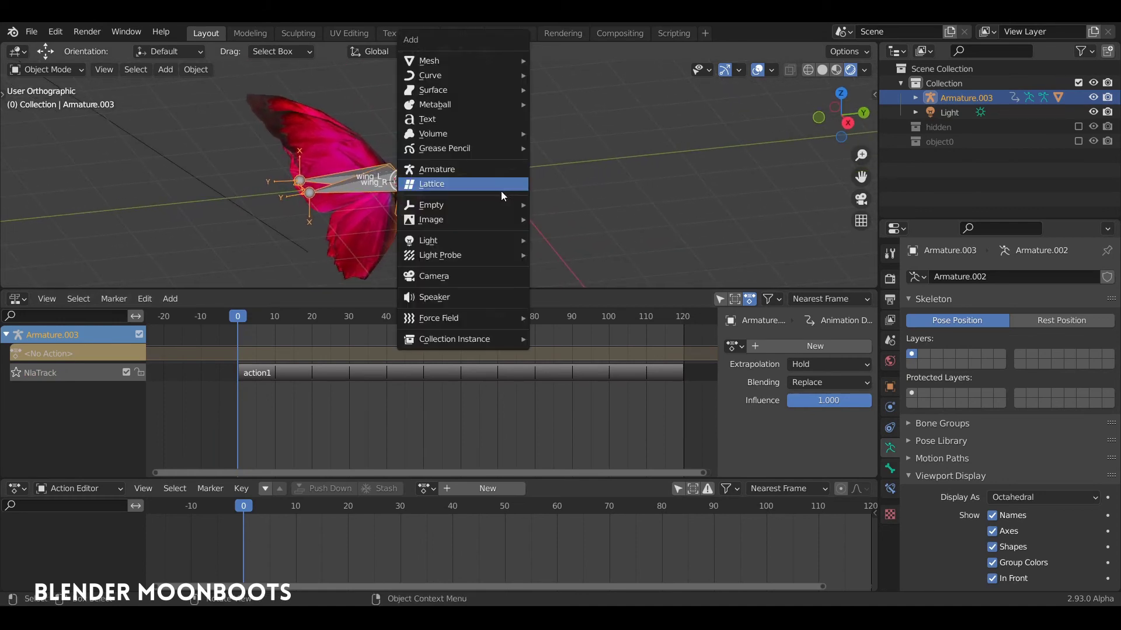
{"action": "mouse_move", "coordinate": [485, 203]}
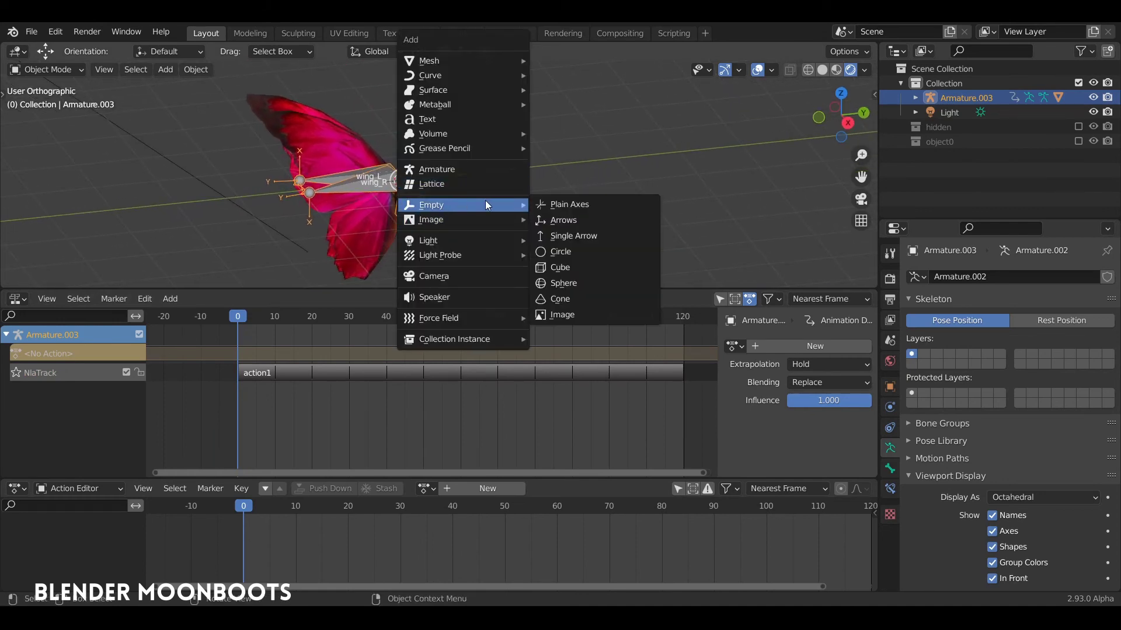
{"action": "left_click", "coordinate": [577, 284]}
Parent the butterfly armature to the sphere empty with the Object option
{"action": "left_click", "coordinate": [390, 186]}
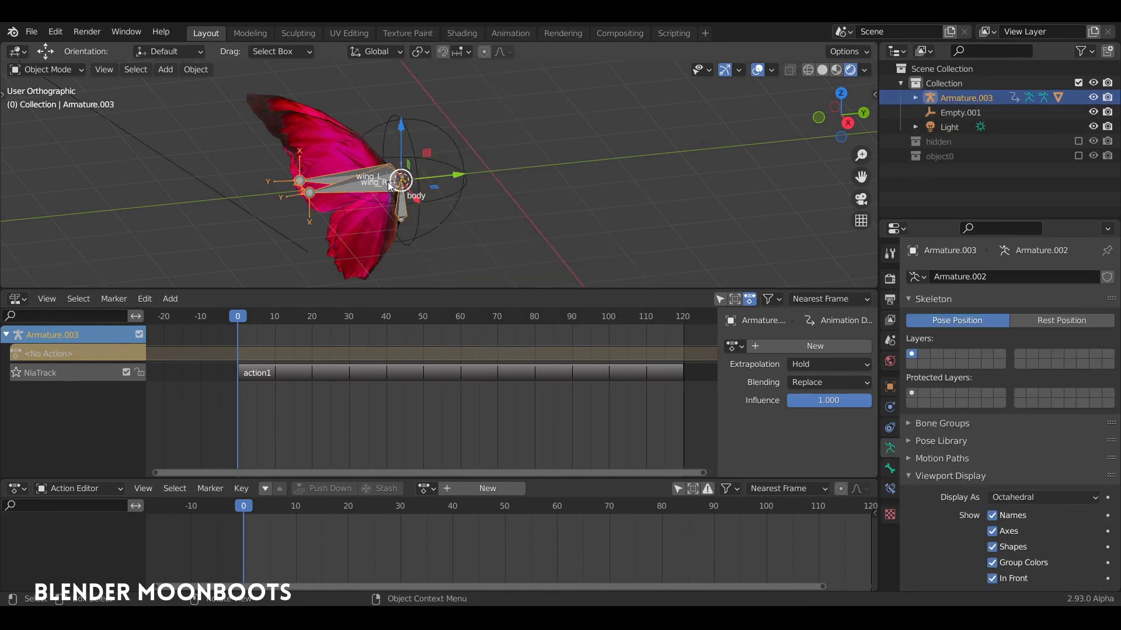
{"action": "left_click", "coordinate": [463, 183]}
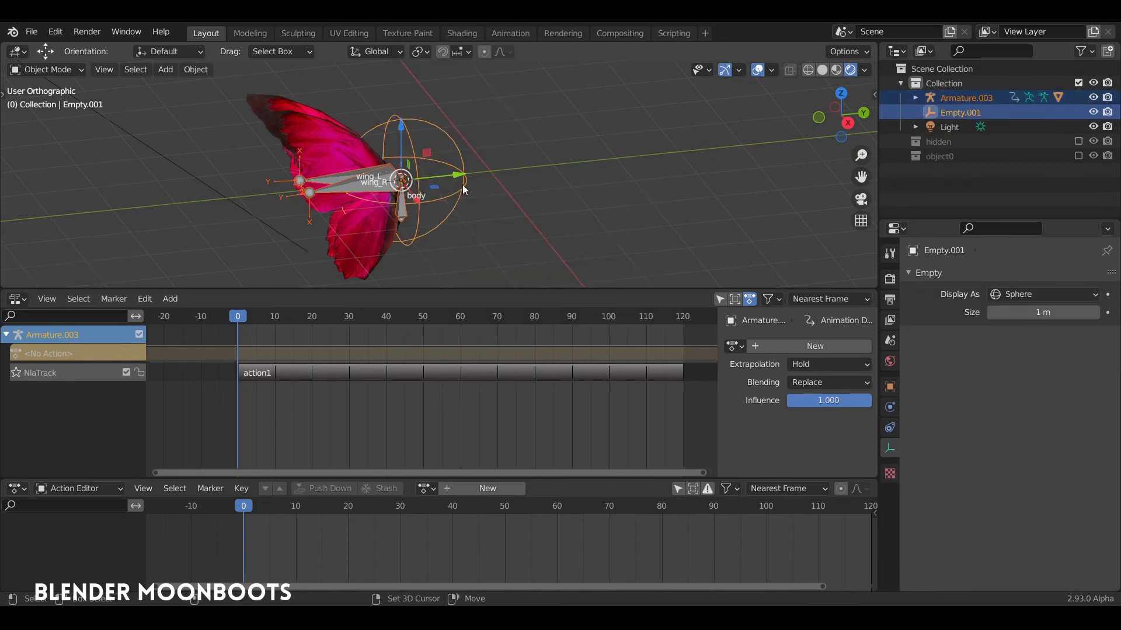
{"action": "key", "text": "ctrl+p"}
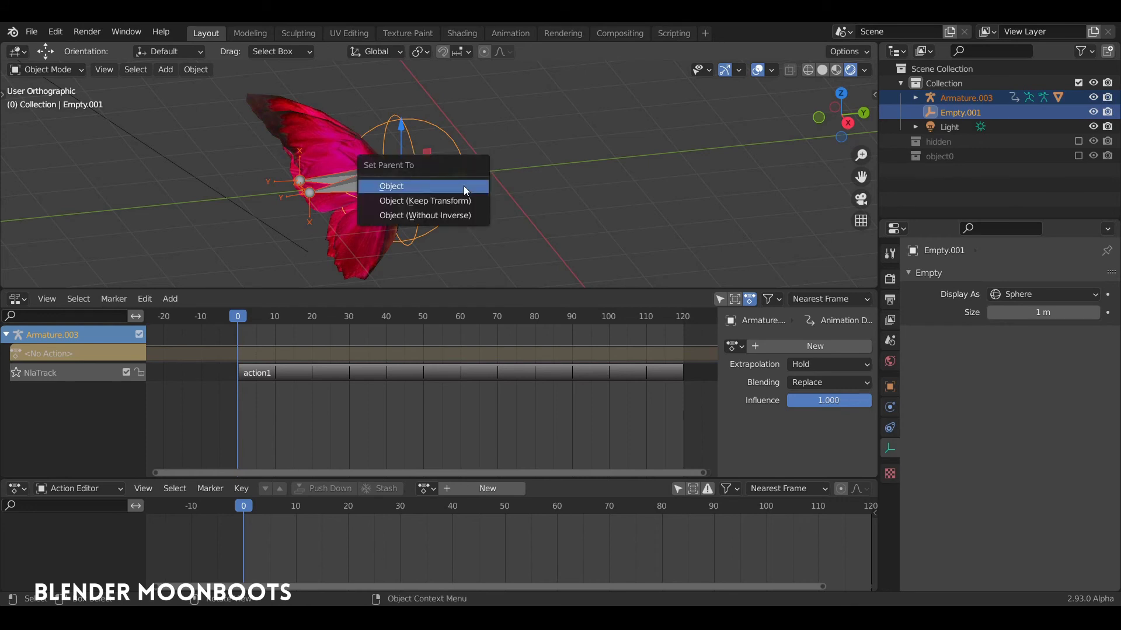
{"action": "left_click", "coordinate": [465, 187]}
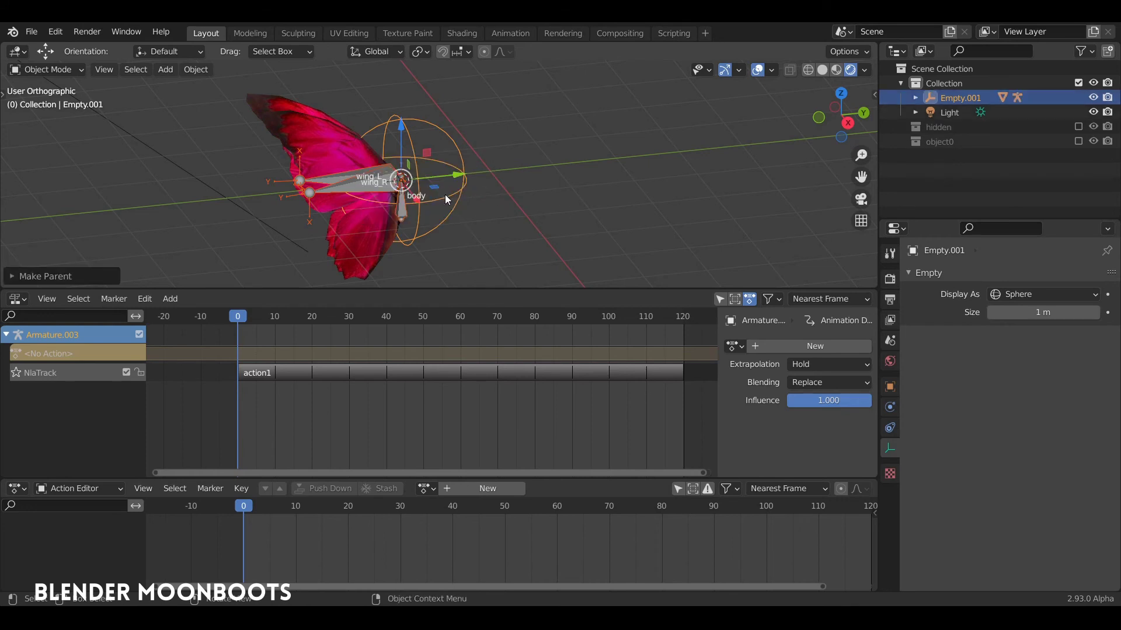
Play the flapping animation while moving the empty around with the butterfly, and return to frame 0
{"action": "key", "text": "space"}
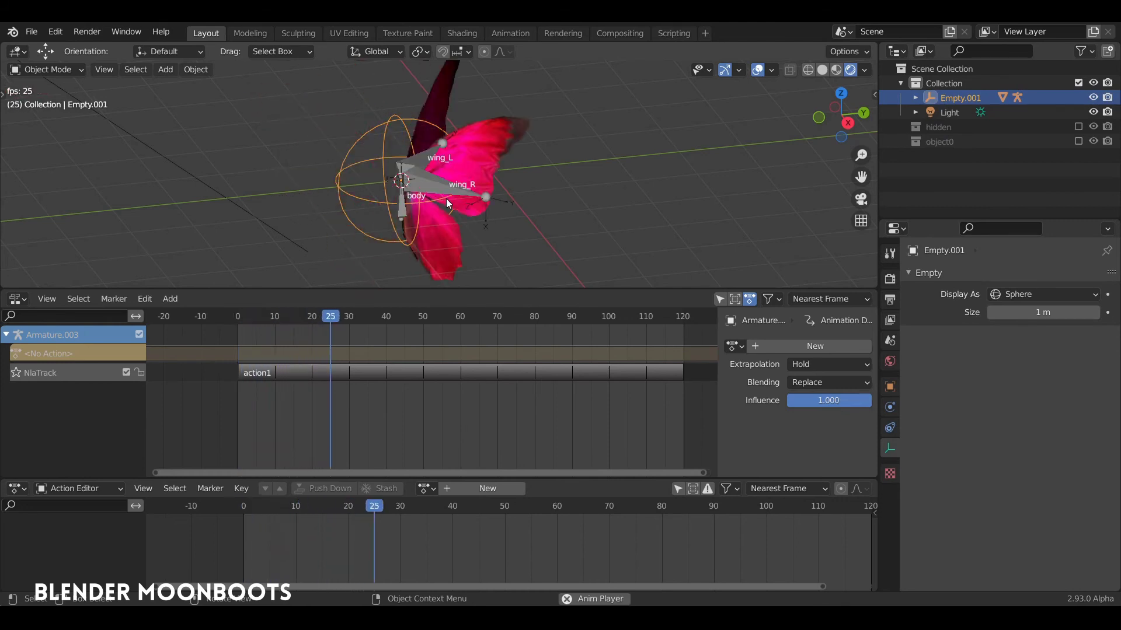
{"action": "key", "text": "g"}
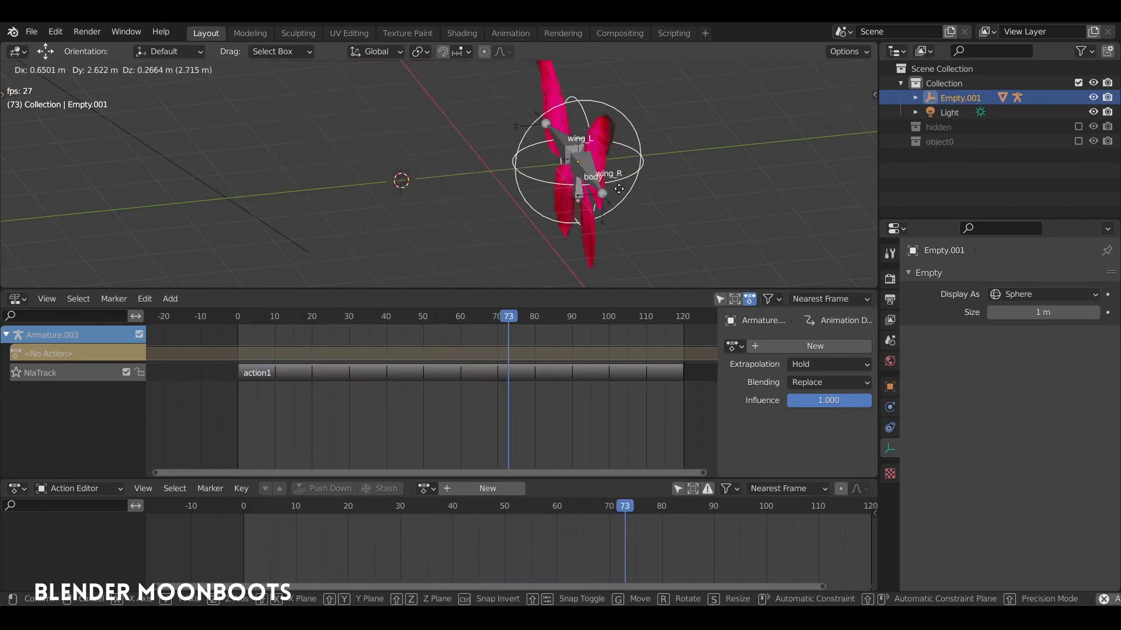
{"action": "left_click", "coordinate": [454, 198]}
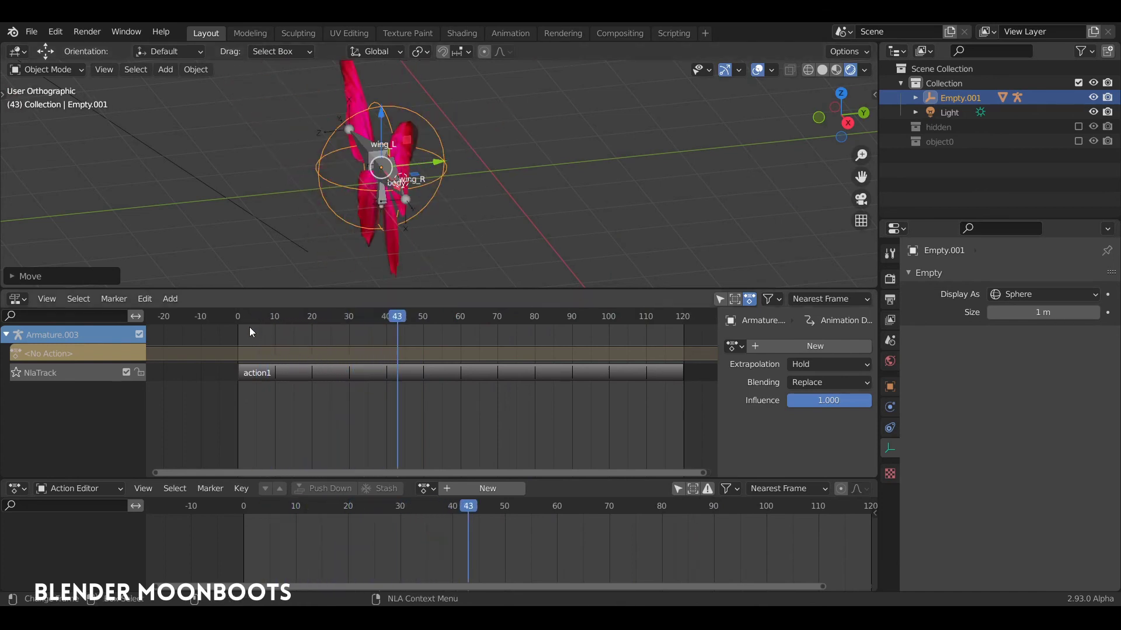
{"action": "mouse_move", "coordinate": [250, 327]}
{"action": "left_mouse_down"}
{"action": "mouse_move", "coordinate": [432, 328]}
{"action": "mouse_move", "coordinate": [238, 330]}
{"action": "left_mouse_up"}
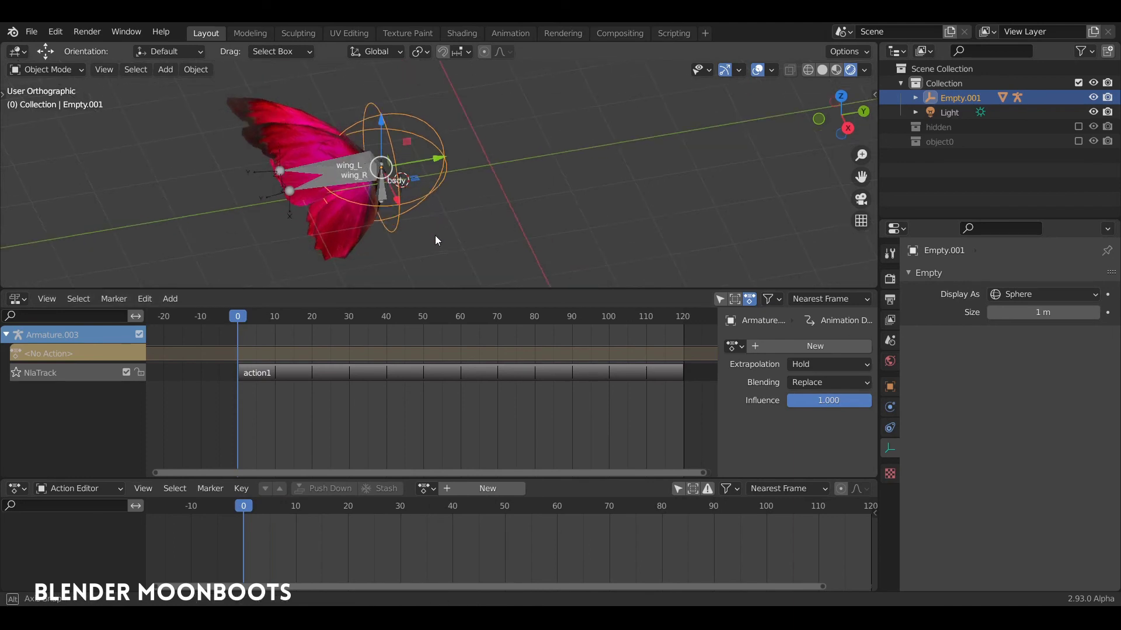
Enlarge the 3D viewport and insert a Location keyframe for the empty at frame 0
{"action": "left_click_drag", "start_coordinate": [375, 288], "coordinate": [376, 383]}
{"action": "middle_click_drag", "start_coordinate": [409, 250], "coordinate": [425, 229]}
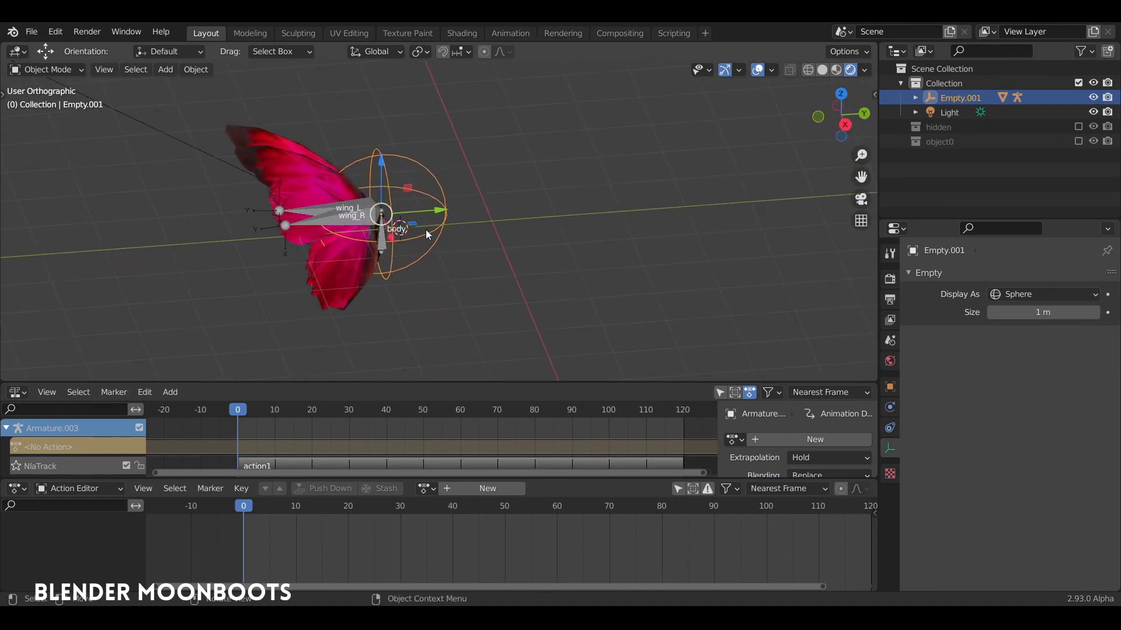
{"action": "key", "text": "i"}
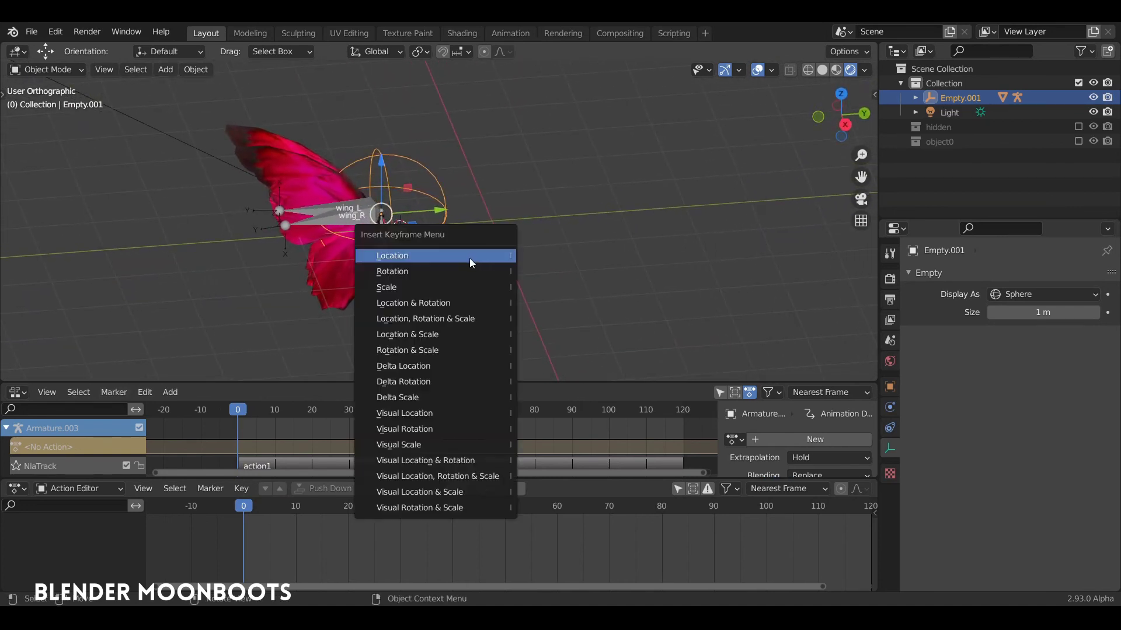
{"action": "left_click", "coordinate": [470, 258]}
Move the empty well ahead of the butterfly's start at frame 50, insert a Location keyframe, and play from the first frame
{"action": "left_click_drag", "start_coordinate": [315, 506], "coordinate": [505, 507]}
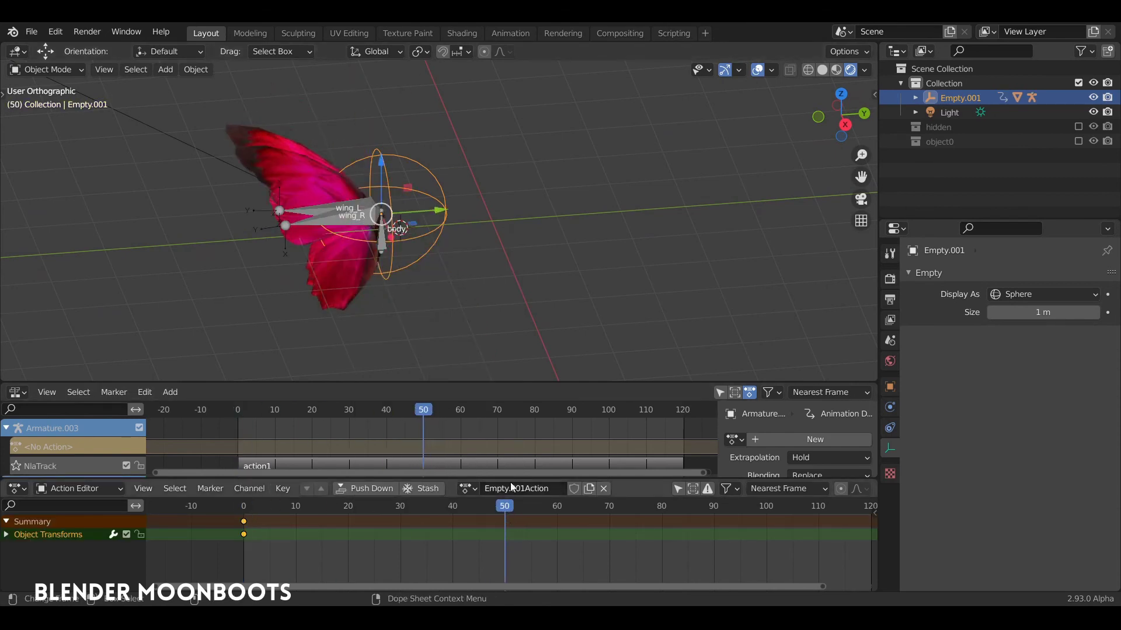
{"action": "key", "text": "g"}
{"action": "left_click", "coordinate": [810, 197]}
{"action": "key", "text": "i"}
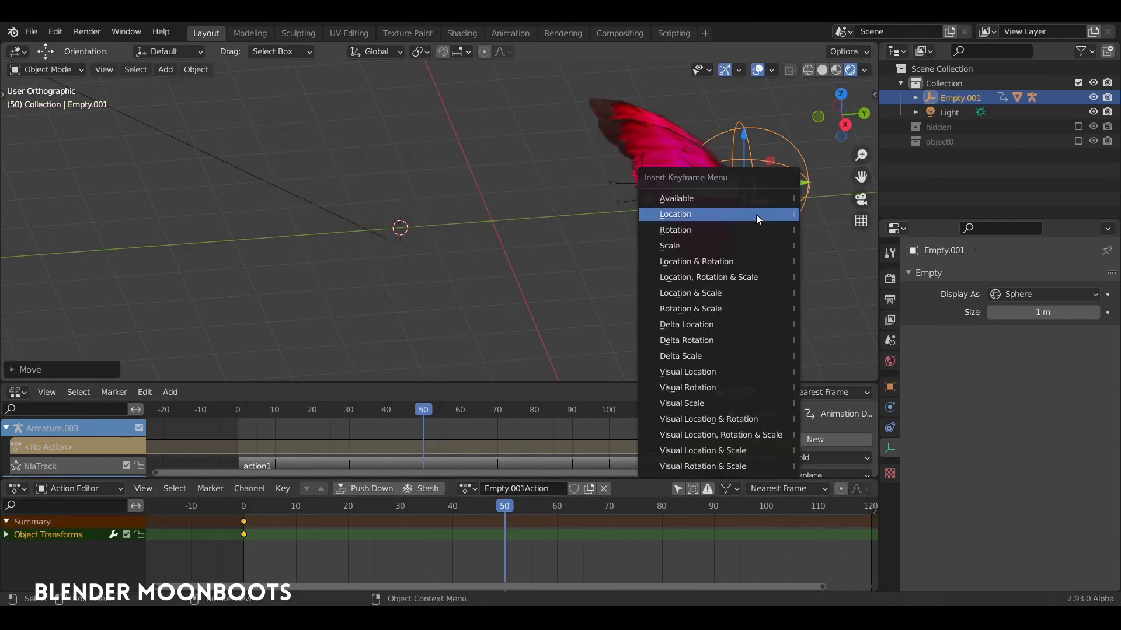
{"action": "left_click", "coordinate": [755, 215]}
{"action": "key", "text": "shift+Left"}
{"action": "key", "text": "space"}
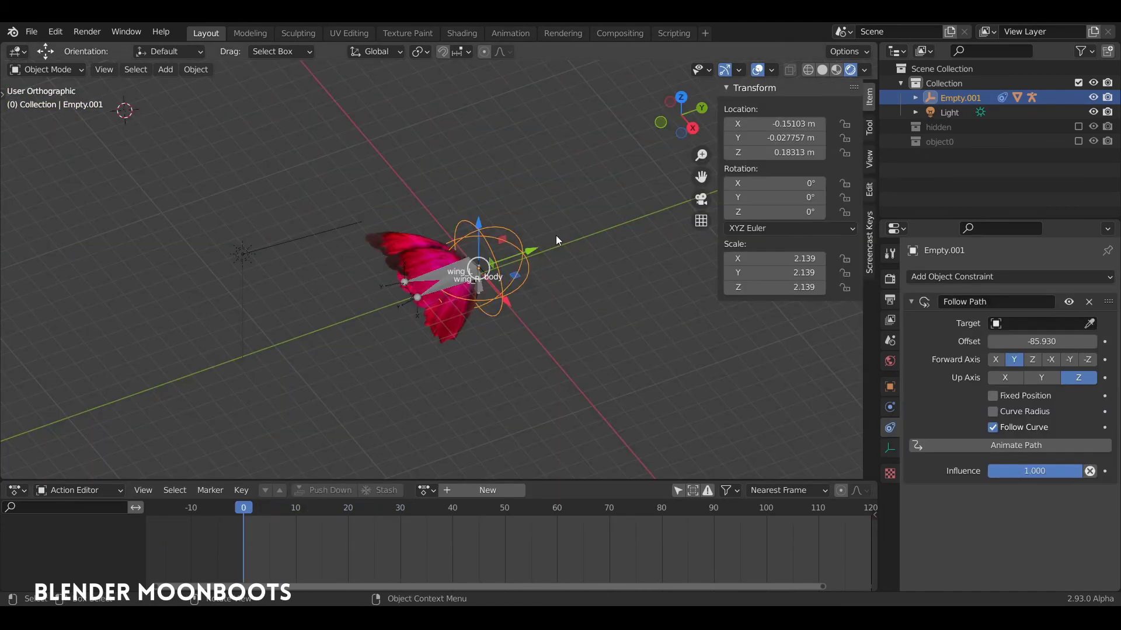
Scale the sphere empty up to about three times its size together with the parented butterfly
{"action": "key", "text": "s"}
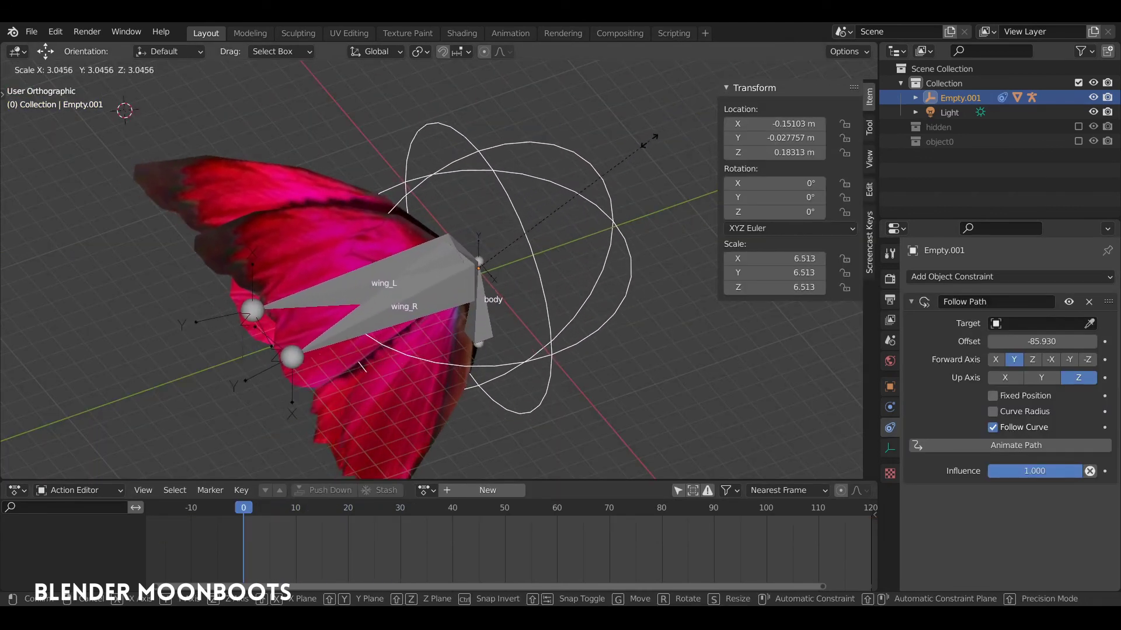
{"action": "left_click", "coordinate": [648, 146]}
{"action": "middle_click_drag", "start_coordinate": [612, 188], "coordinate": [499, 262]}
Select the sphere empty around the butterfly and snap the 3D cursor to it
{"action": "left_click", "coordinate": [446, 268]}
{"action": "left_click", "coordinate": [335, 192]}
{"action": "left_click", "coordinate": [450, 261]}
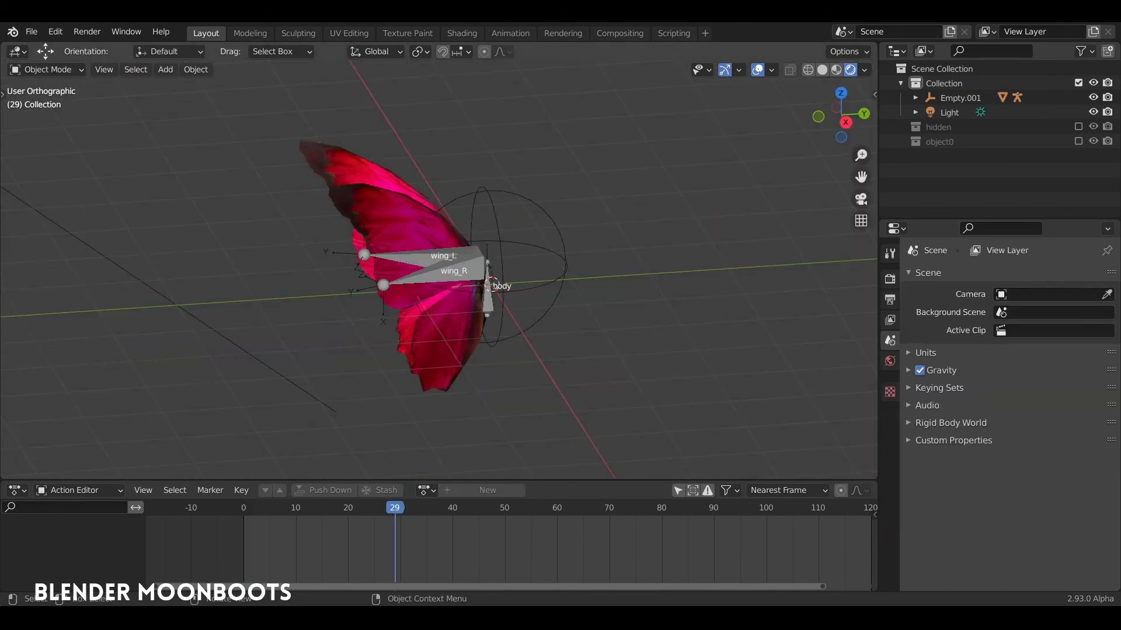
{"action": "middle_click_drag", "start_coordinate": [347, 320], "coordinate": [456, 309]}
{"action": "left_click", "coordinate": [411, 289]}
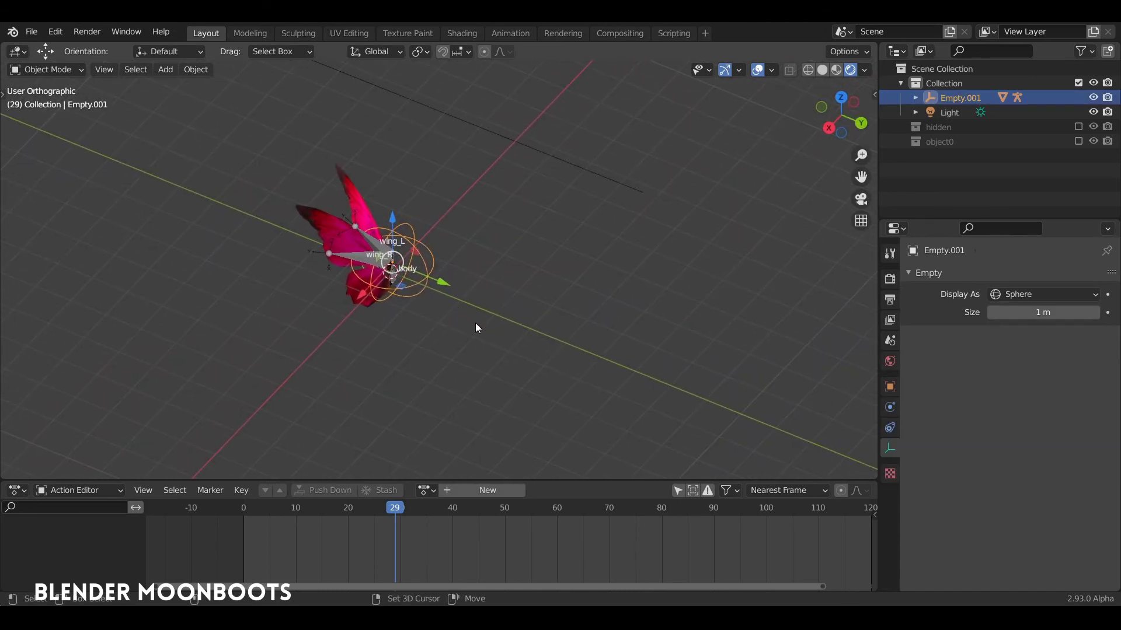
{"action": "key", "text": "shift+s"}
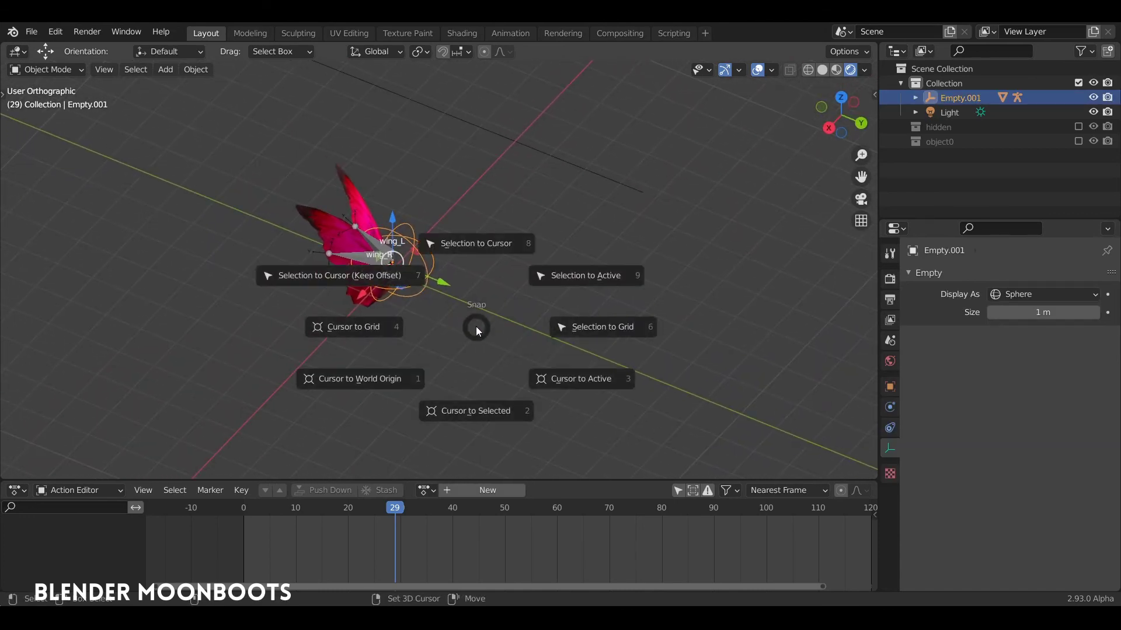
{"action": "left_click", "coordinate": [463, 412]}
{"action": "middle_click_drag", "start_coordinate": [425, 303], "coordinate": [443, 288]}
Add a Bezier curve at the 3D cursor and enter Edit Mode on it
{"action": "key", "text": "shift+a"}
{"action": "mouse_move", "coordinate": [446, 286]}
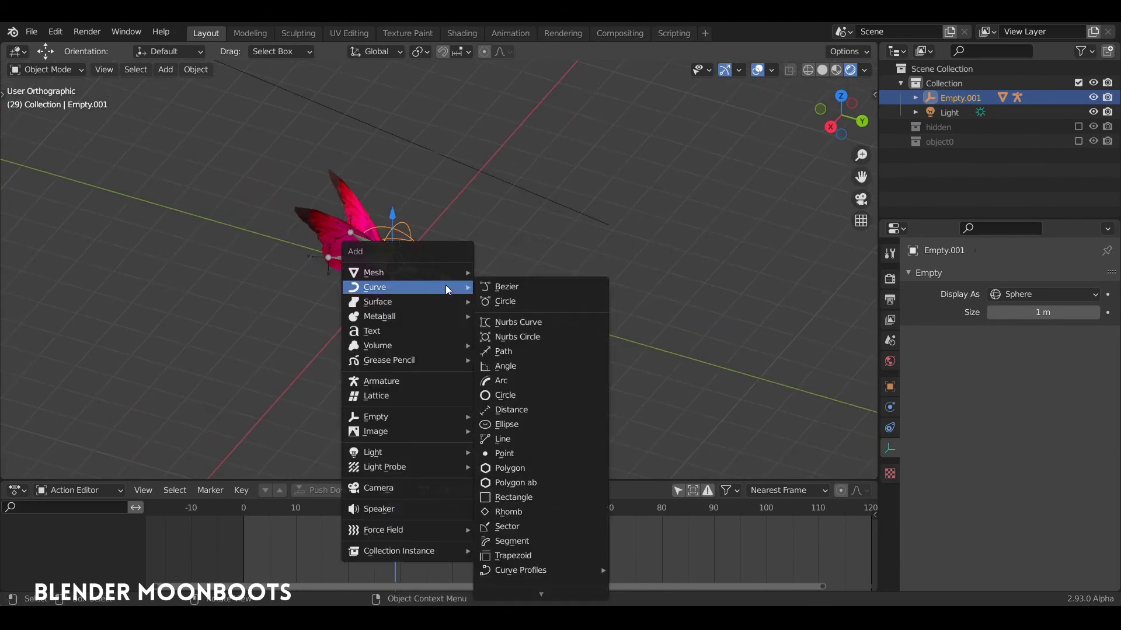
{"action": "left_click", "coordinate": [512, 286]}
{"action": "middle_click_drag", "start_coordinate": [448, 249], "coordinate": [373, 257]}
{"action": "scroll", "coordinate": [439, 263], "scroll_direction": "up", "scroll_amount": 4}
{"action": "key", "text": "Tab"}
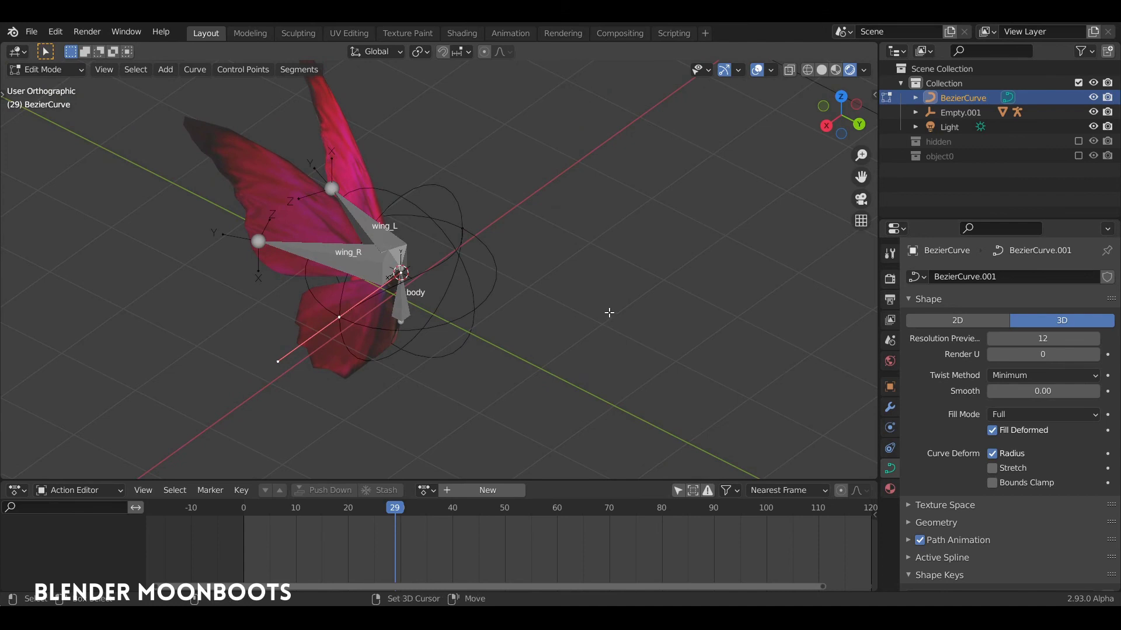
Move the 3D cursor to the world origin and snap the curve's control point at the butterfly to it
{"action": "key", "text": "shift+s"}
{"action": "left_click", "coordinate": [471, 261]}
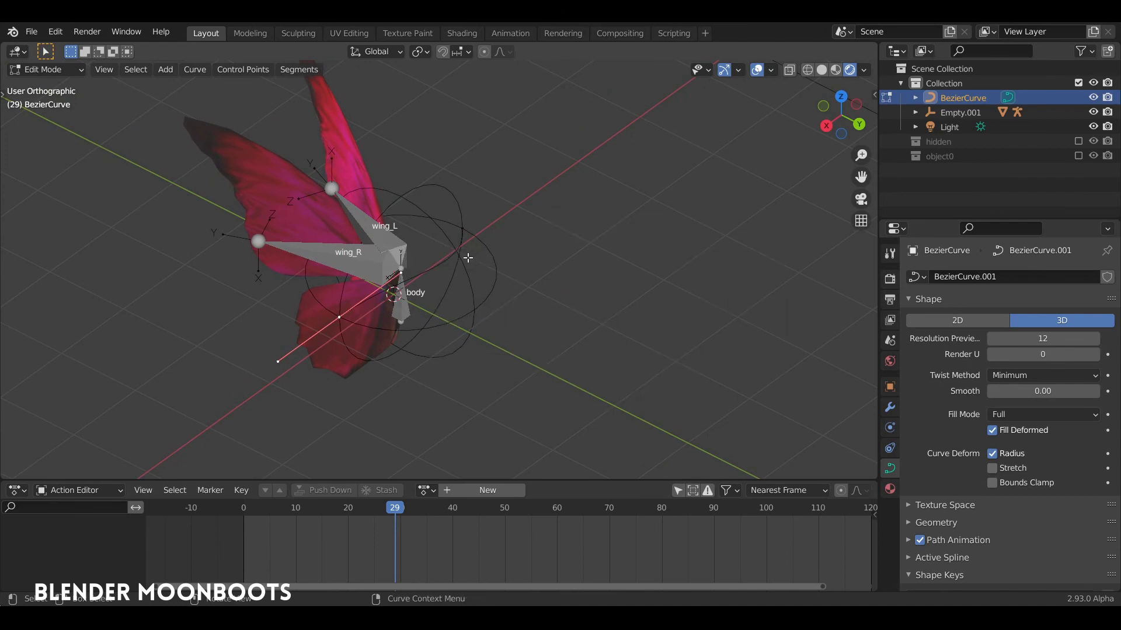
{"action": "middle_click_drag", "start_coordinate": [431, 283], "coordinate": [437, 263]}
{"action": "middle_click_drag", "start_coordinate": [340, 313], "coordinate": [345, 316]}
{"action": "key", "text": "shift+s"}
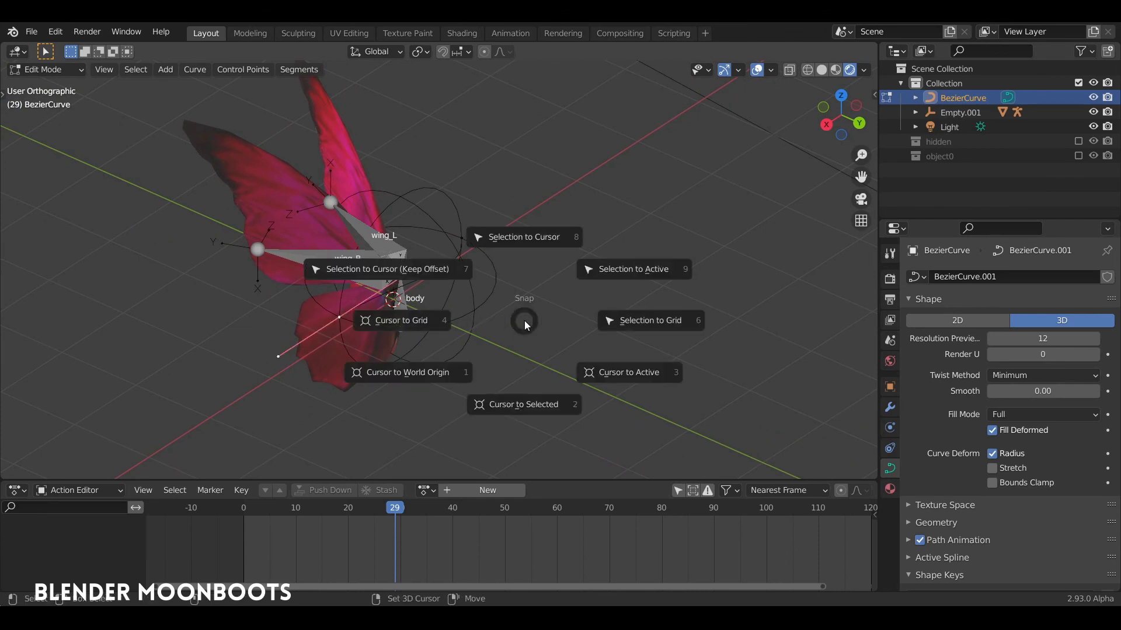
{"action": "left_click", "coordinate": [409, 268]}
{"action": "middle_click_drag", "start_coordinate": [416, 303], "coordinate": [341, 320]}
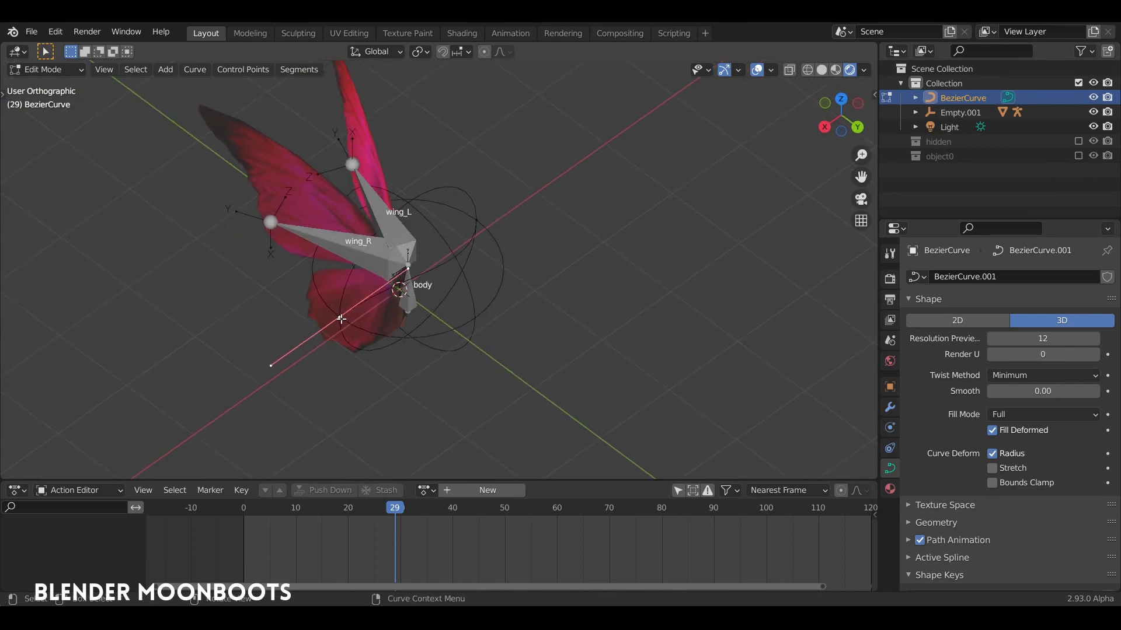
{"action": "key", "text": "shift+s"}
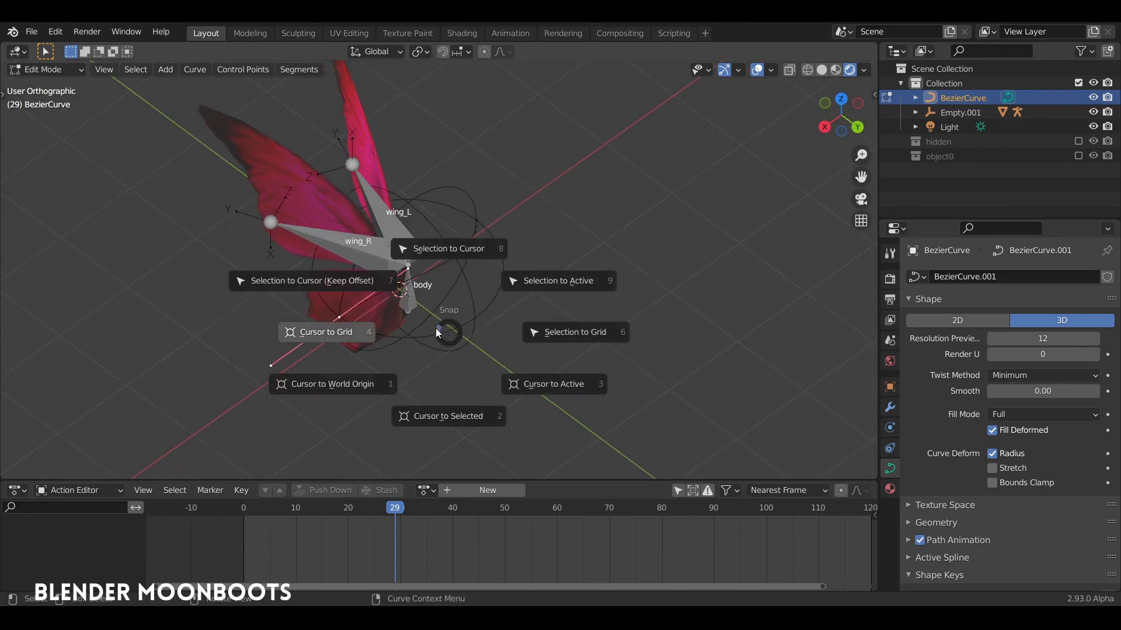
{"action": "left_click", "coordinate": [333, 278]}
{"action": "middle_click_drag", "start_coordinate": [351, 288], "coordinate": [509, 267]}
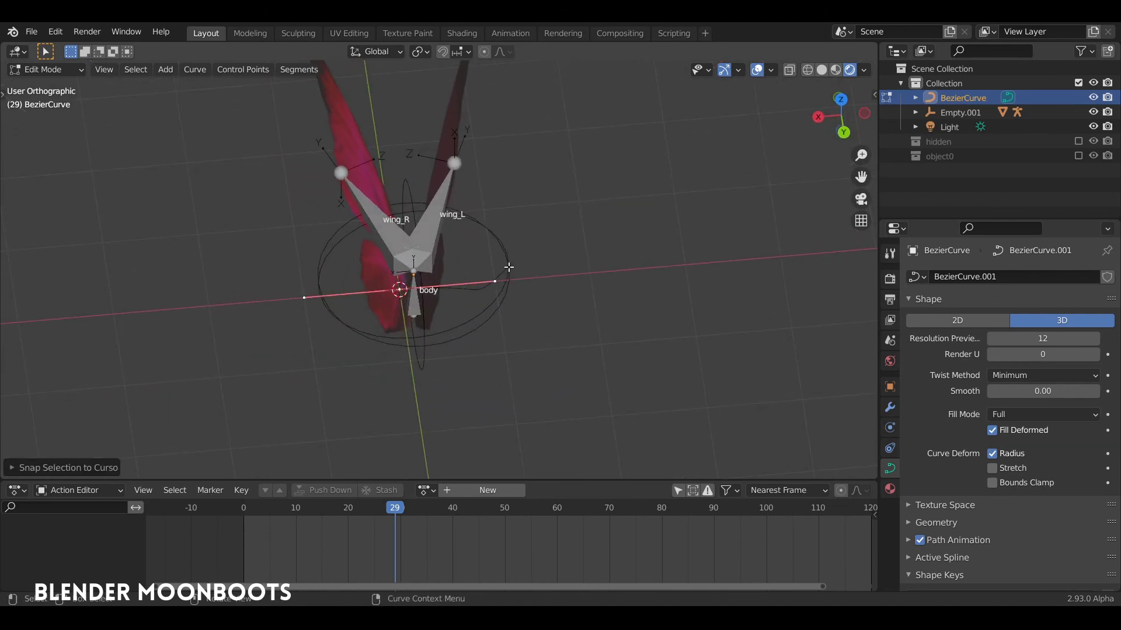
In top view, move the curve's other control point well ahead of the butterfly and rotate its handles by about 101°
{"action": "left_click", "coordinate": [509, 267]}
{"action": "key", "text": "KP_7"}
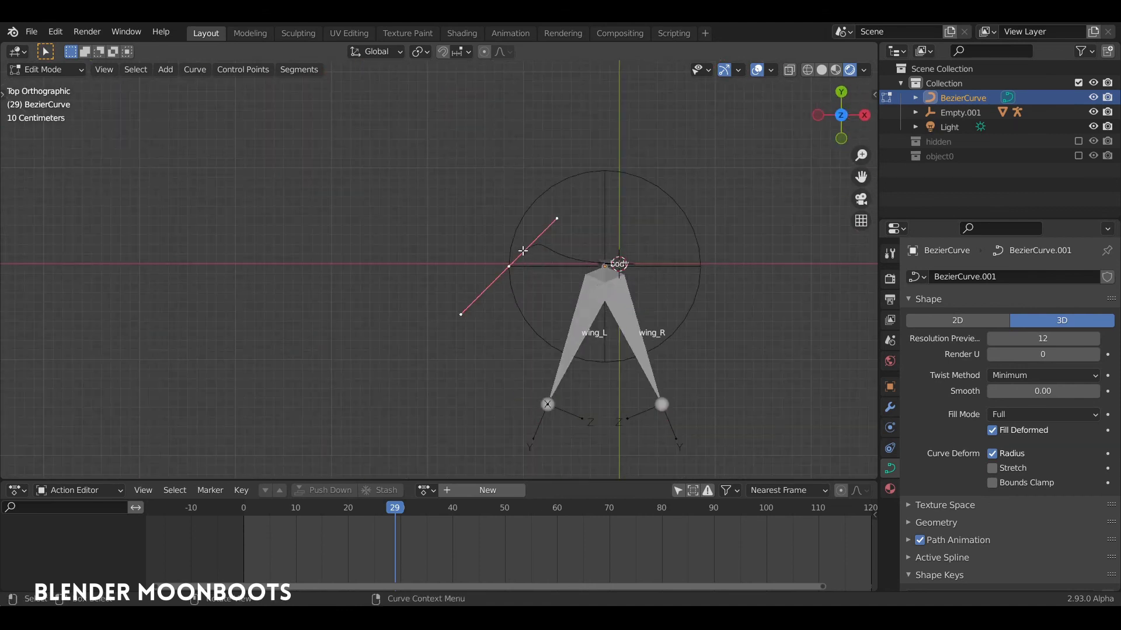
{"action": "left_click_drag", "start_coordinate": [516, 265], "coordinate": [551, 190]}
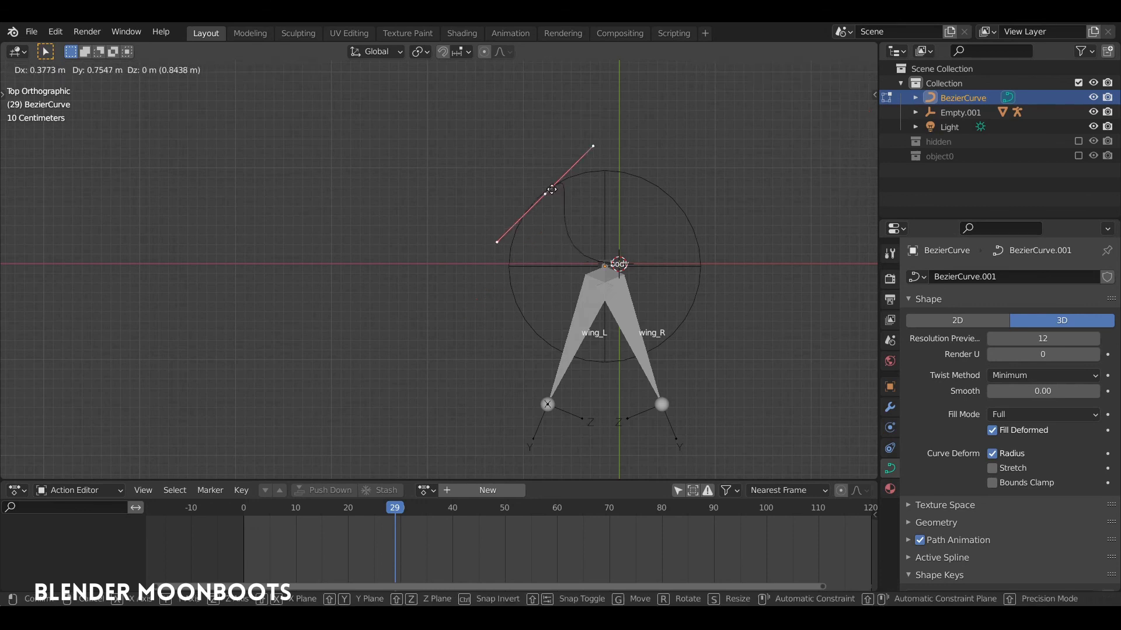
{"action": "left_click", "coordinate": [569, 99]}
{"action": "middle_click_drag", "start_coordinate": [604, 129], "coordinate": [536, 271], "text": "shift"}
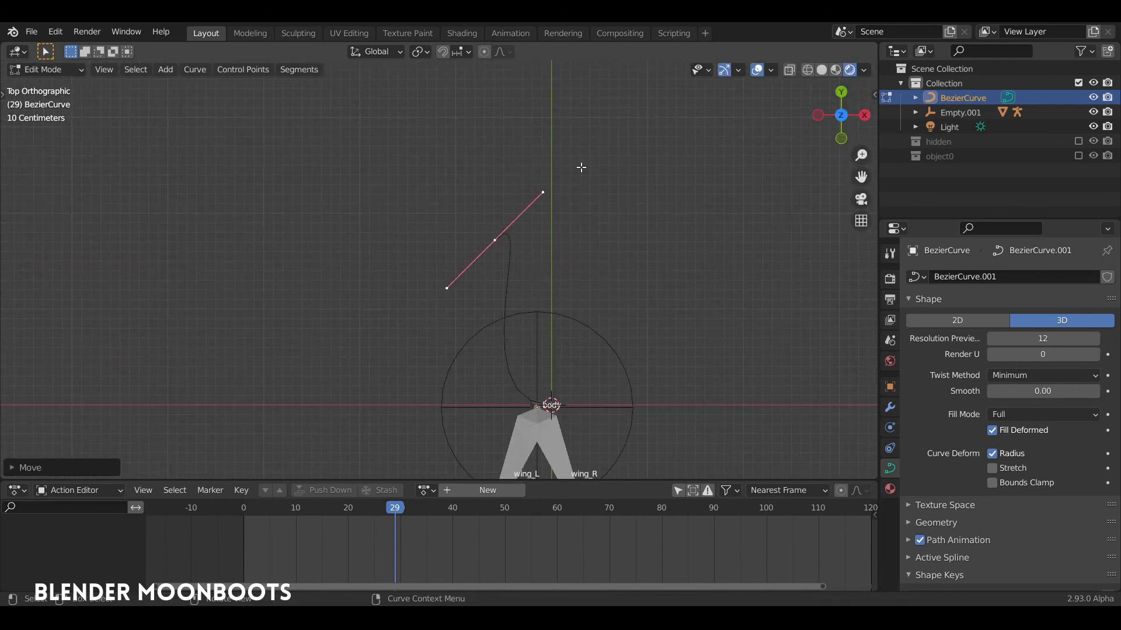
{"action": "middle_click_drag", "start_coordinate": [585, 170], "coordinate": [557, 349], "text": "ctrl"}
{"action": "key", "text": "g"}
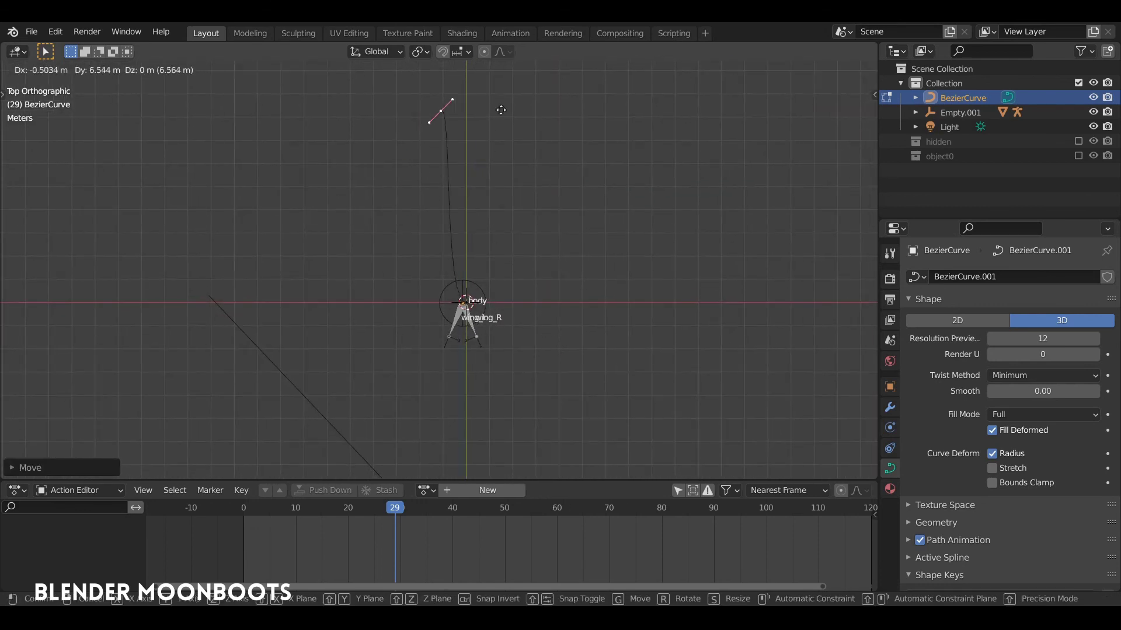
{"action": "left_click", "coordinate": [564, 110]}
{"action": "key", "text": "r"}
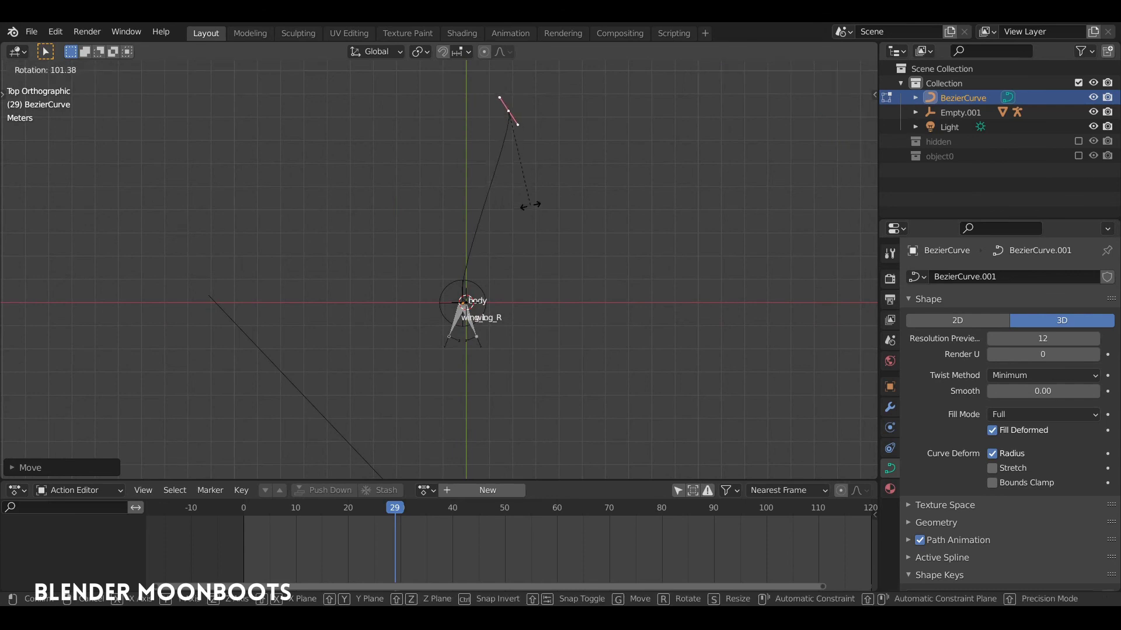
{"action": "left_click", "coordinate": [530, 206]}
Rotate the handles of the control point at the butterfly and scale them up about 3 times
{"action": "key", "text": "r"}
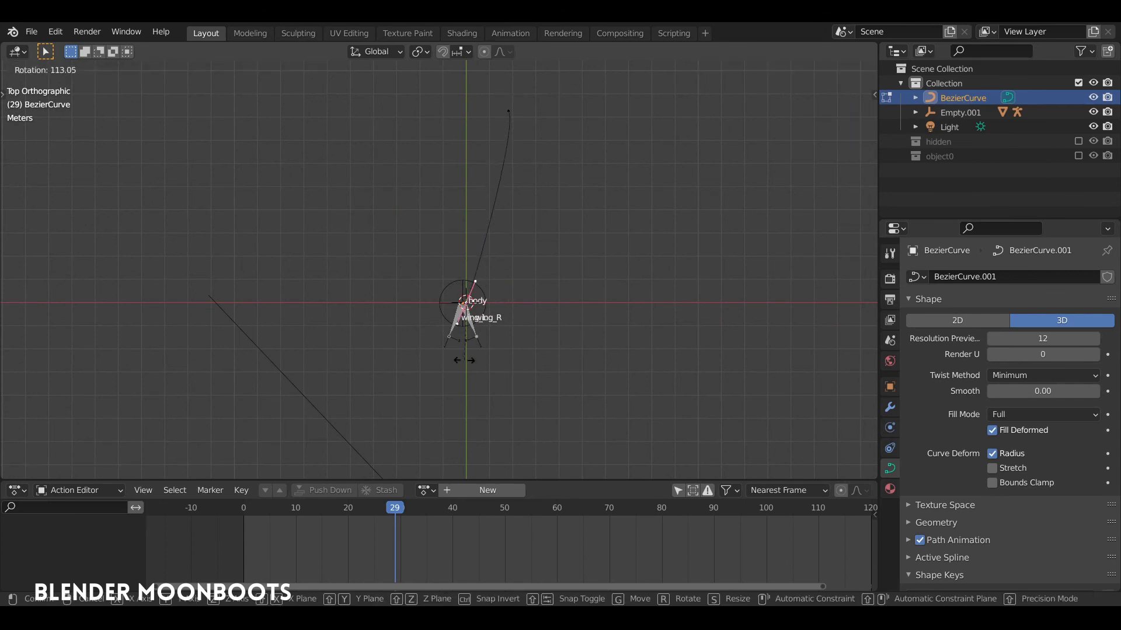
{"action": "left_click", "coordinate": [430, 321]}
{"action": "key", "text": "s"}
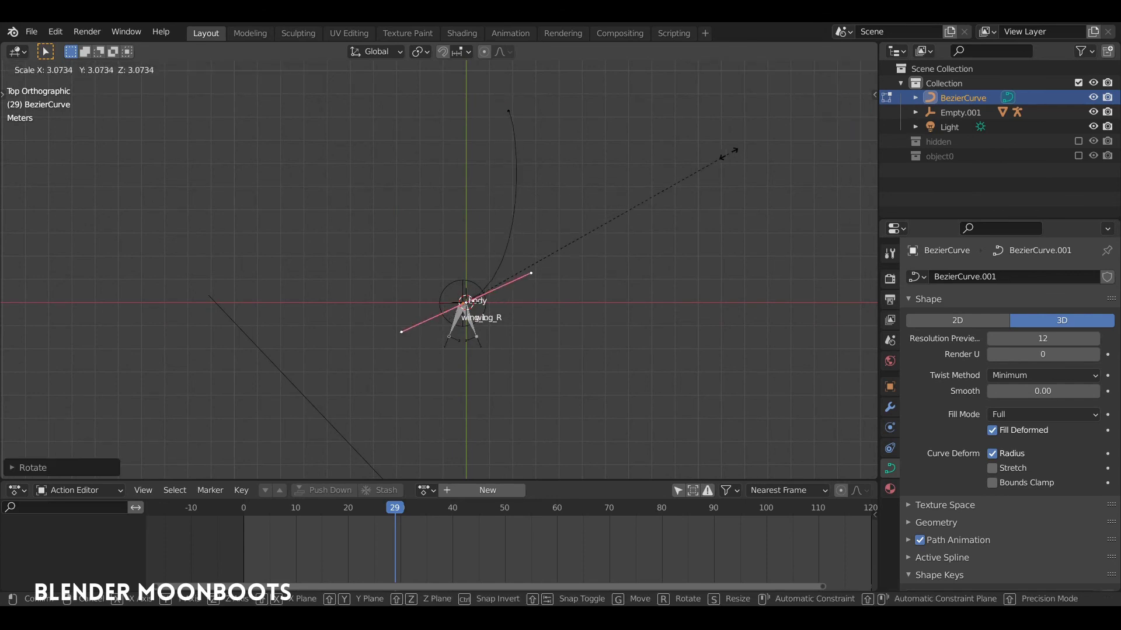
{"action": "left_click", "coordinate": [729, 155]}
Lengthen the far control point's handles, then move and rotate the point so the path bows sideways and ends near the Y axis
{"action": "middle_click_drag", "start_coordinate": [601, 186], "coordinate": [617, 251], "text": "shift"}
{"action": "left_click", "coordinate": [525, 176]}
{"action": "key", "text": "s"}
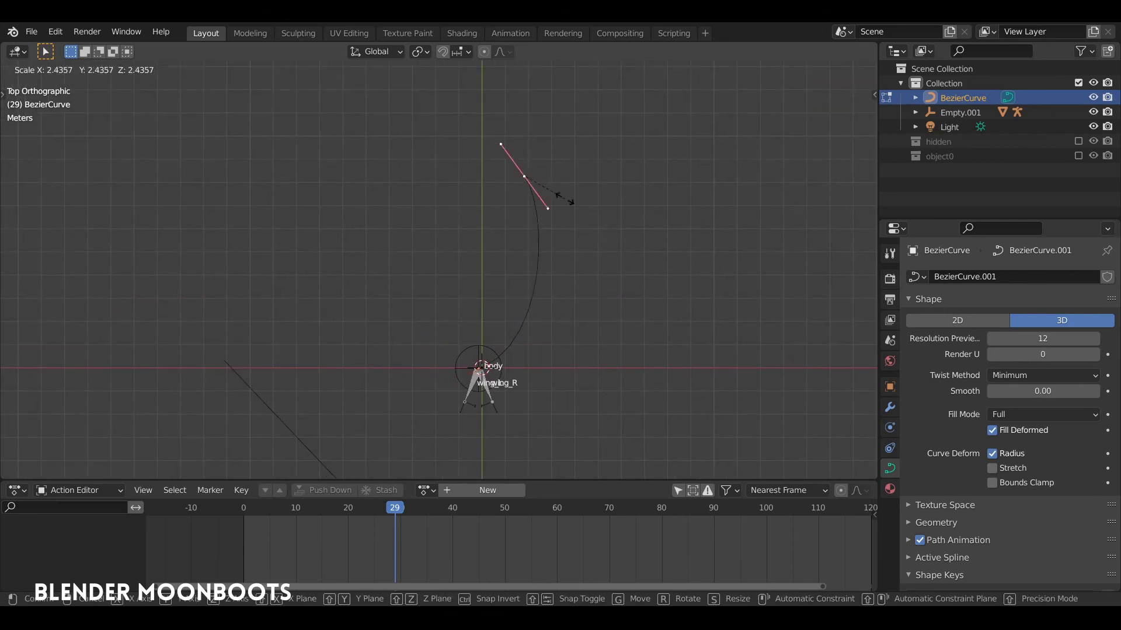
{"action": "left_click", "coordinate": [624, 223]}
{"action": "key", "text": "g"}
{"action": "left_click", "coordinate": [555, 185]}
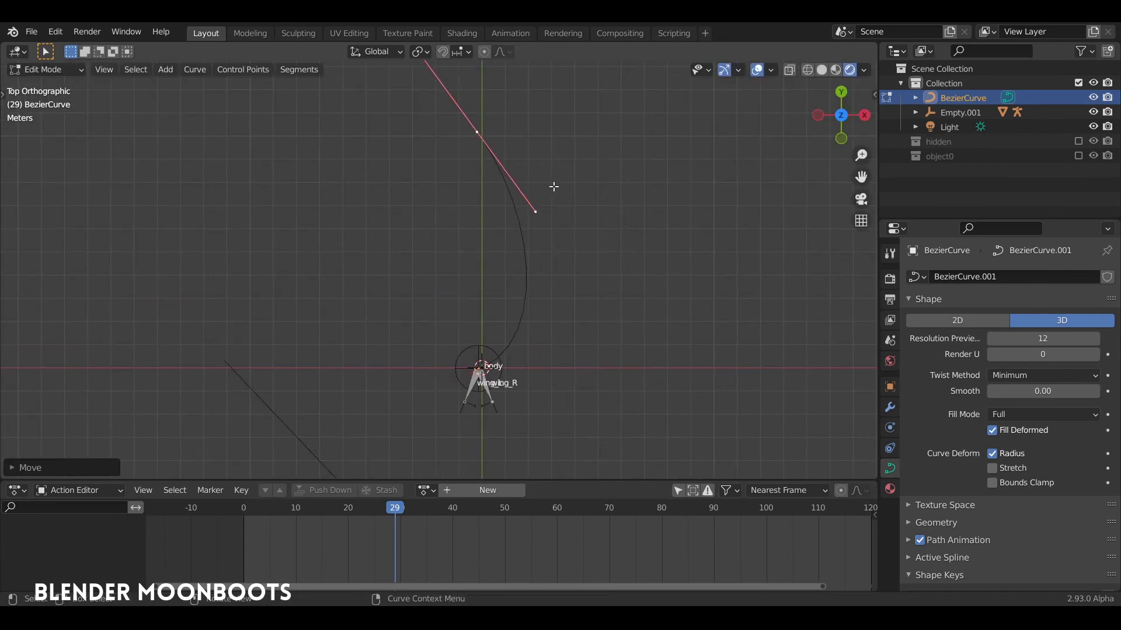
{"action": "key", "text": "r"}
{"action": "left_click", "coordinate": [589, 174]}
Turn on the curve normals overlay and set its length to 0.79 to show the path direction
{"action": "middle_click_drag", "start_coordinate": [590, 220], "coordinate": [550, 287]}
{"action": "scroll", "coordinate": [571, 242], "scroll_direction": "up", "scroll_amount": 5}
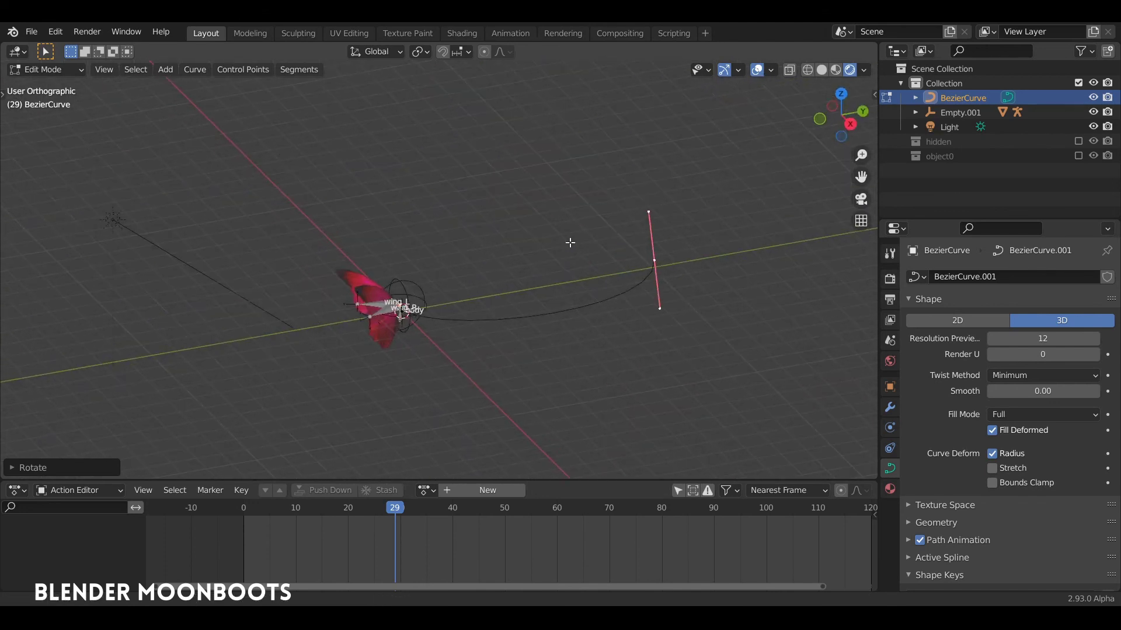
{"action": "left_click", "coordinate": [772, 70]}
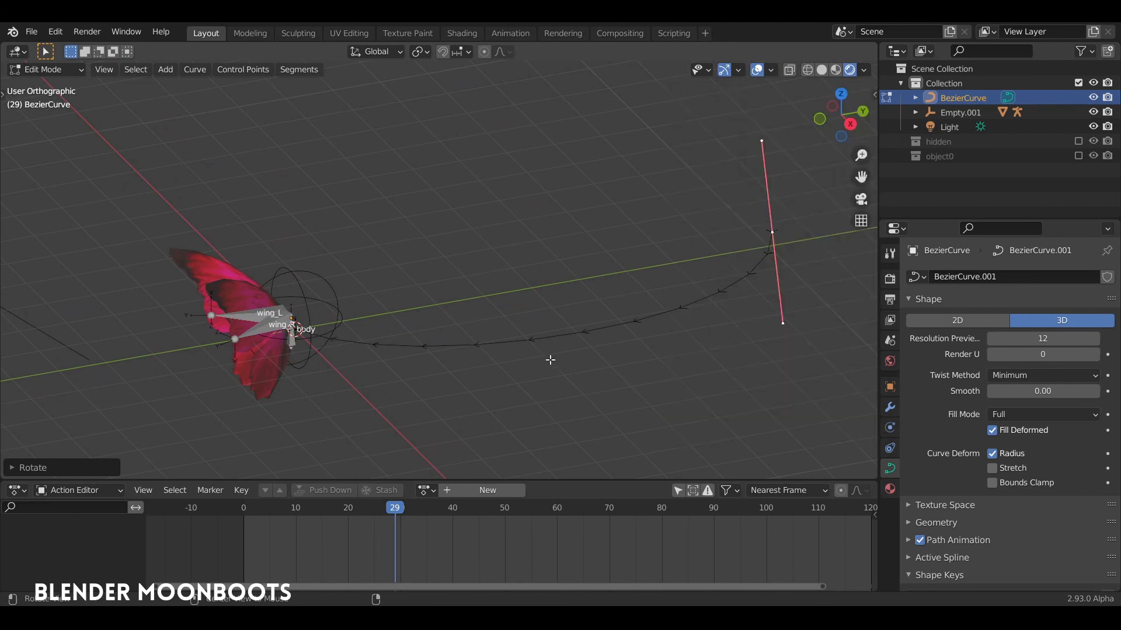
{"action": "middle_click_drag", "start_coordinate": [530, 352], "coordinate": [518, 392]}
{"action": "middle_click_drag", "start_coordinate": [517, 393], "coordinate": [549, 235], "text": "ctrl"}
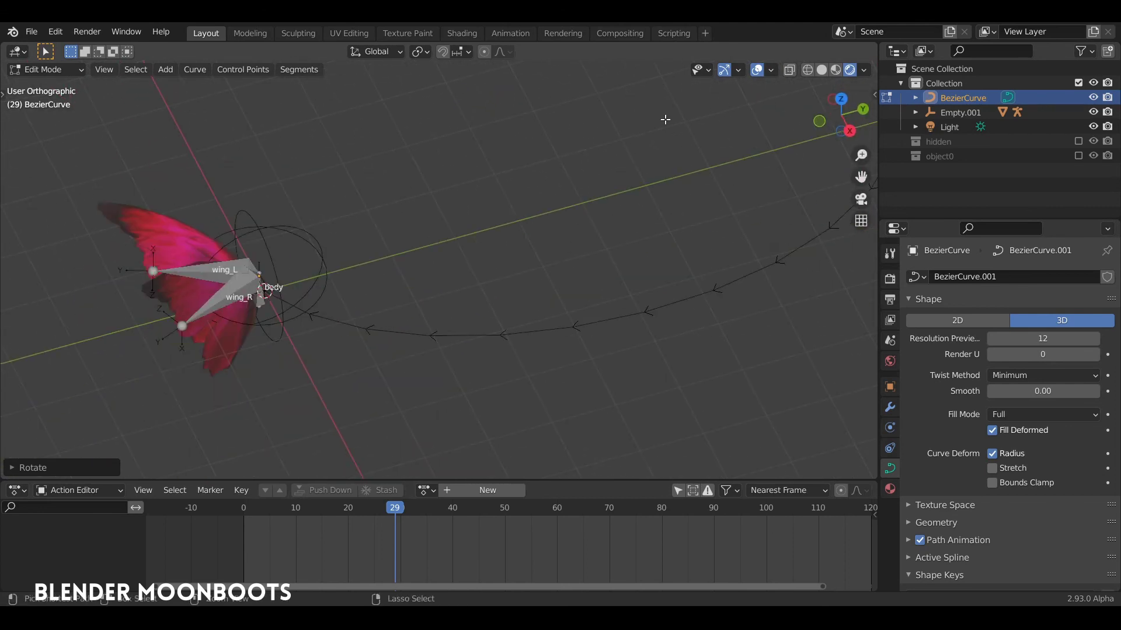
{"action": "left_click", "coordinate": [771, 70]}
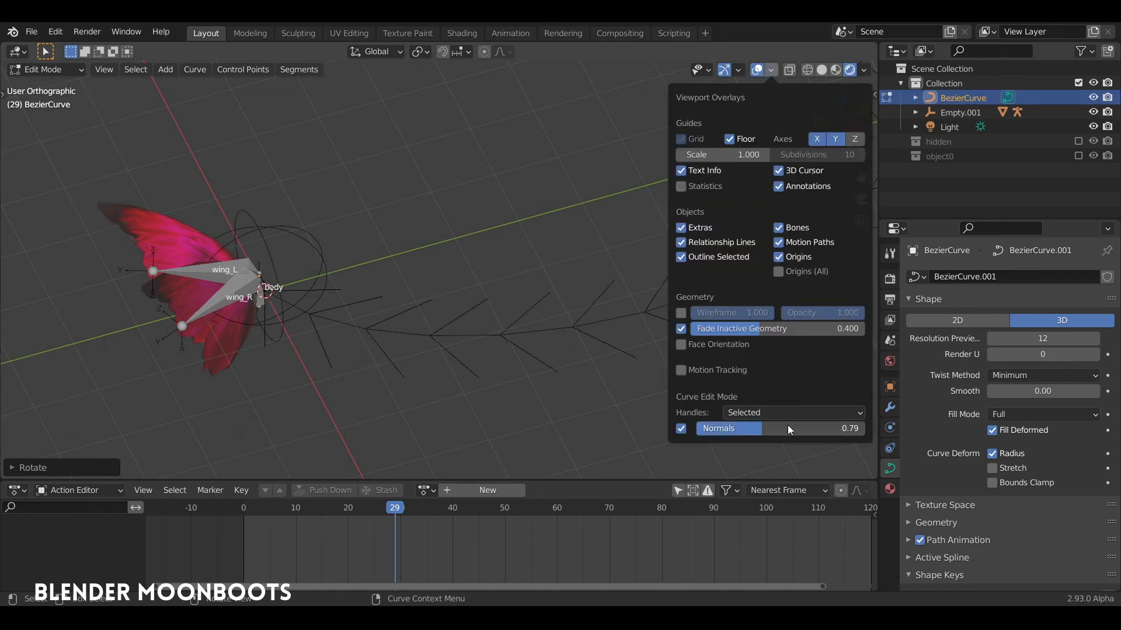
Switch the curve's direction and return to Object Mode
{"action": "right_click", "coordinate": [516, 292]}
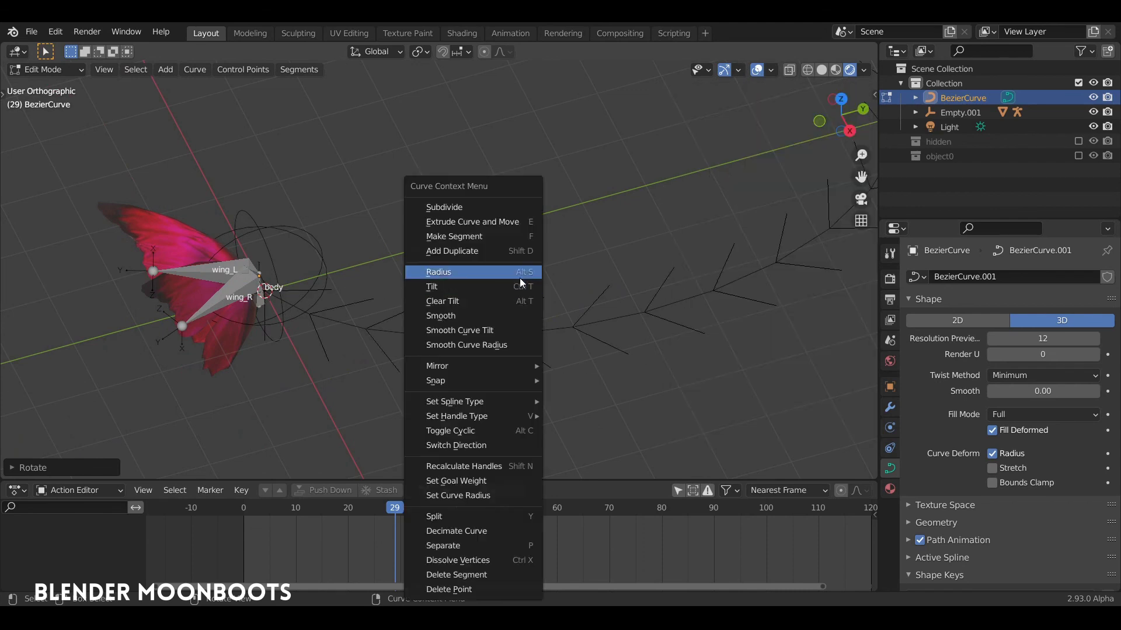
{"action": "left_click", "coordinate": [489, 443]}
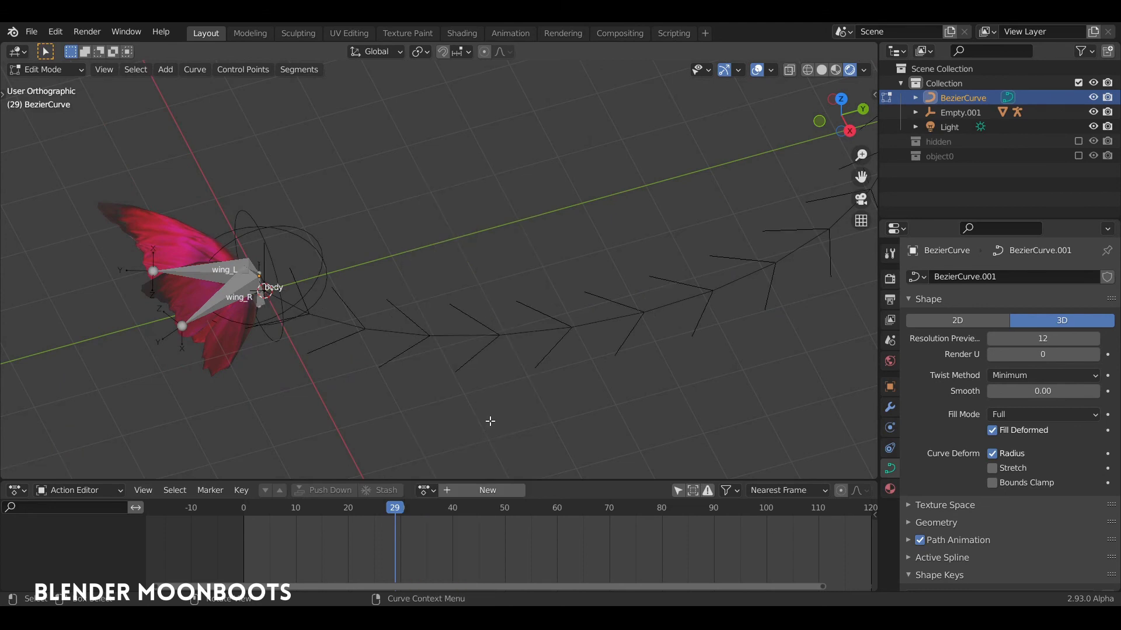
{"action": "middle_click_drag", "start_coordinate": [488, 420], "coordinate": [450, 282]}
{"action": "key", "text": "Tab"}
Add a Follow Path constraint to the sphere empty with BezierCurve as its target
{"action": "left_click", "coordinate": [400, 261]}
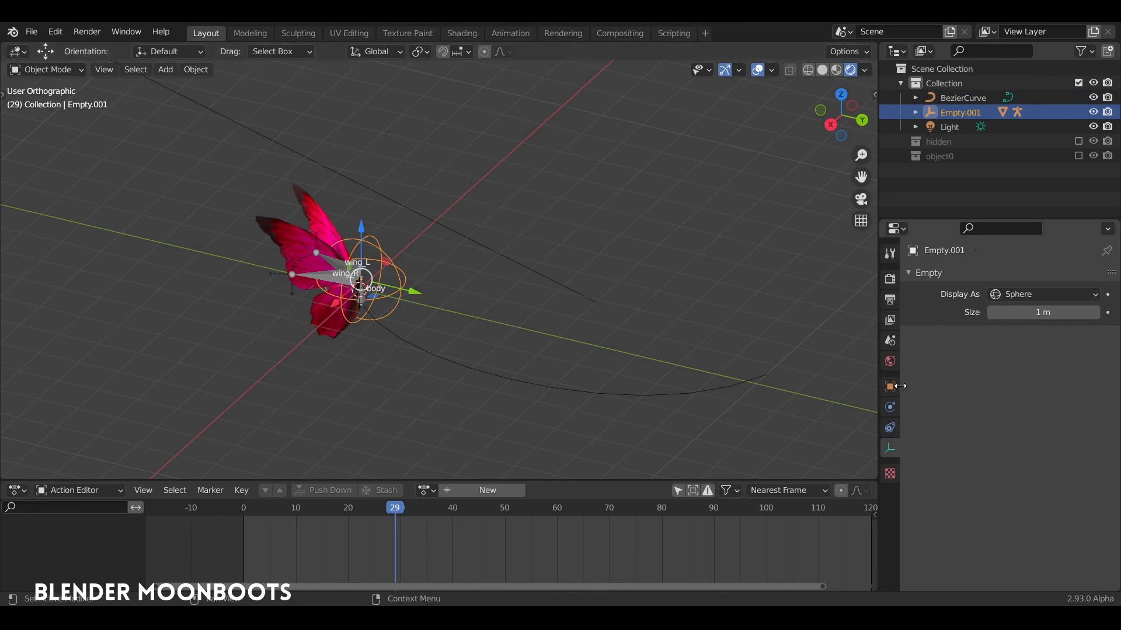
{"action": "left_click", "coordinate": [891, 430]}
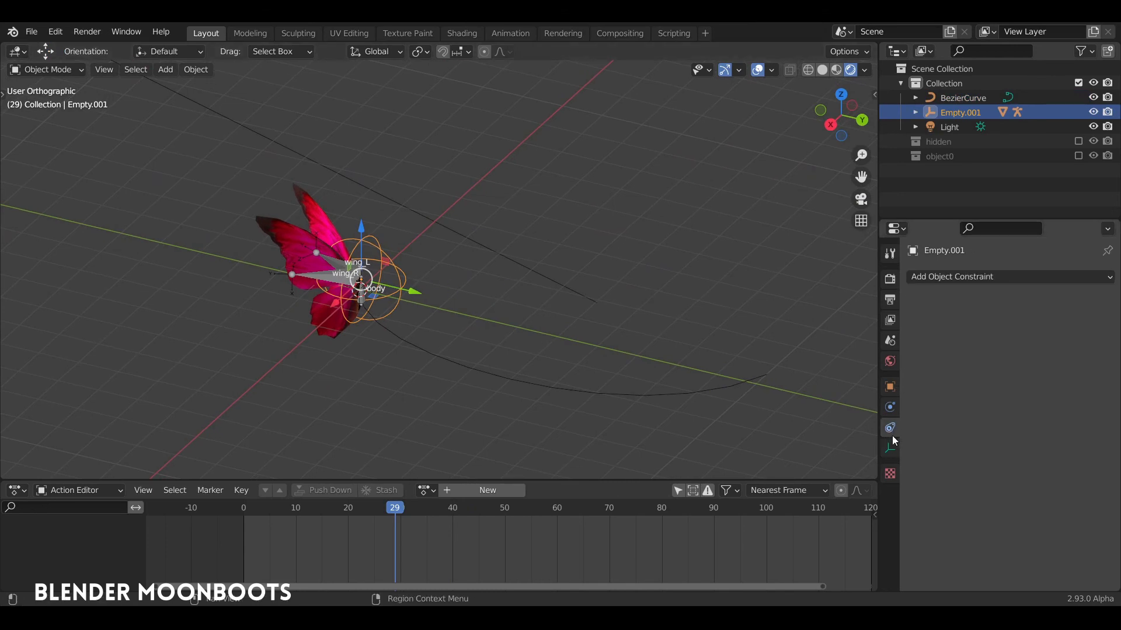
{"action": "left_click", "coordinate": [962, 277]}
{"action": "left_click", "coordinate": [1068, 379]}
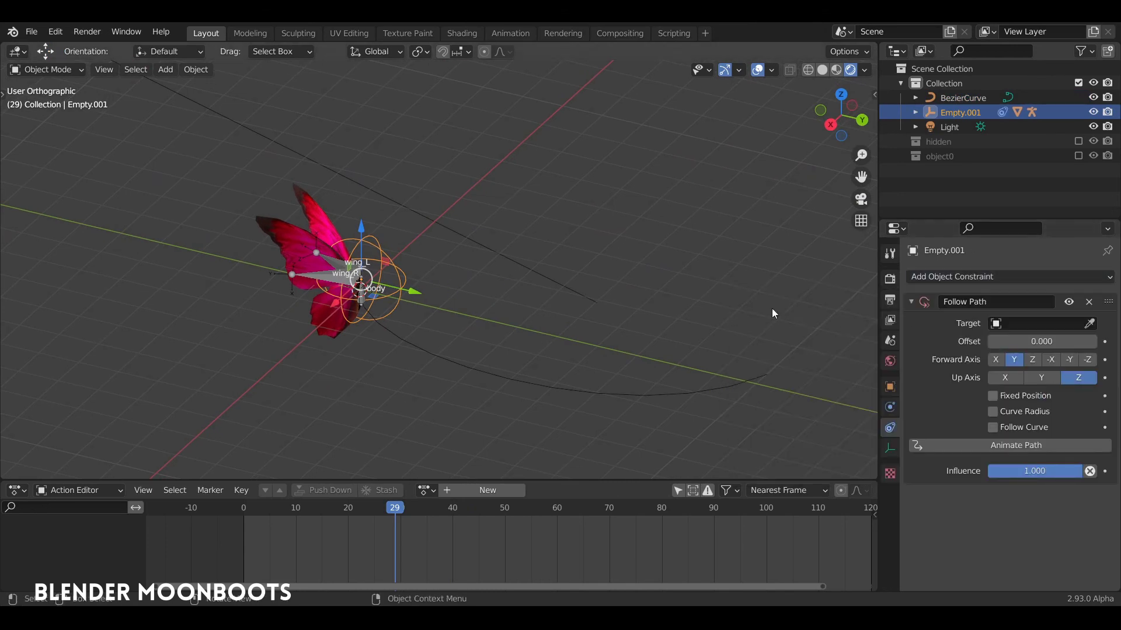
{"action": "middle_click_drag", "start_coordinate": [772, 308], "coordinate": [589, 314]}
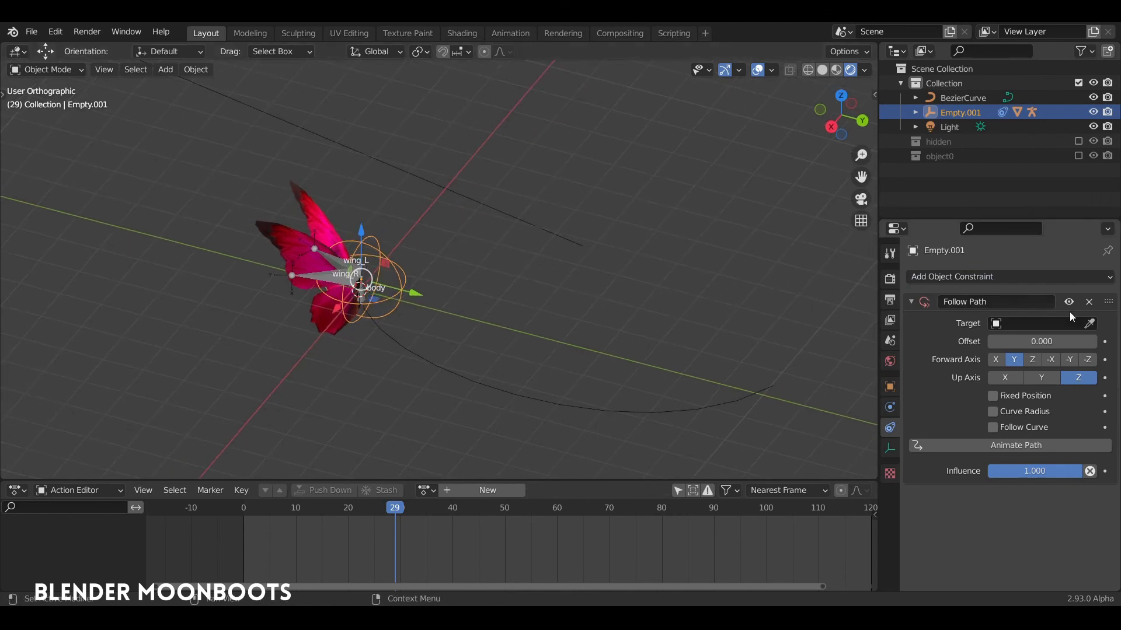
{"action": "left_click", "coordinate": [629, 407]}
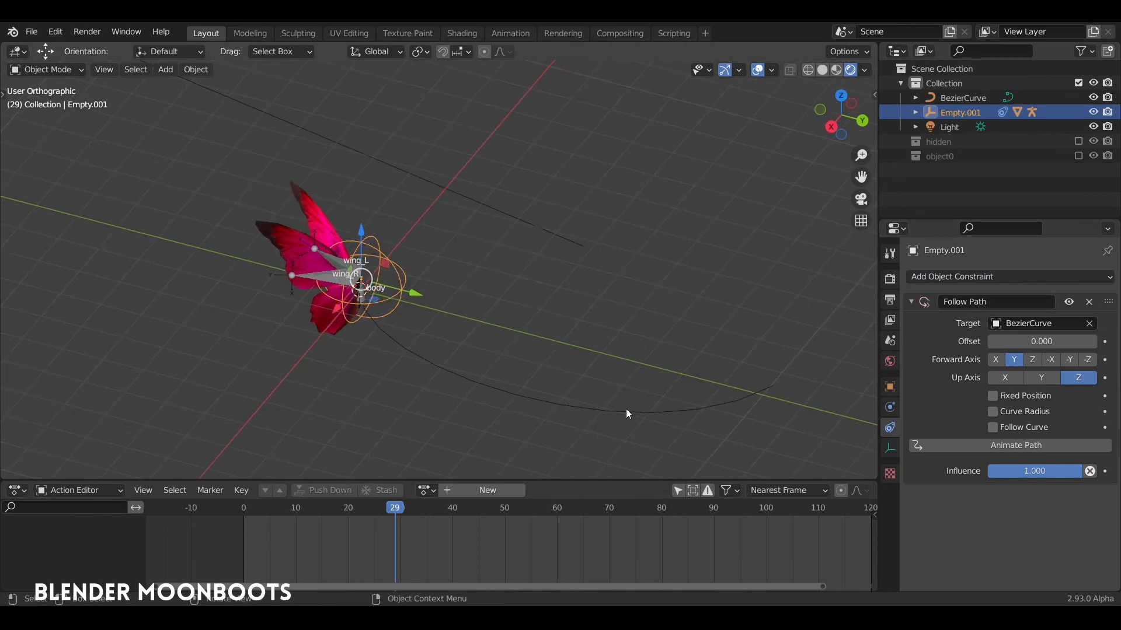
{"action": "middle_click_drag", "start_coordinate": [639, 394], "coordinate": [643, 377]}
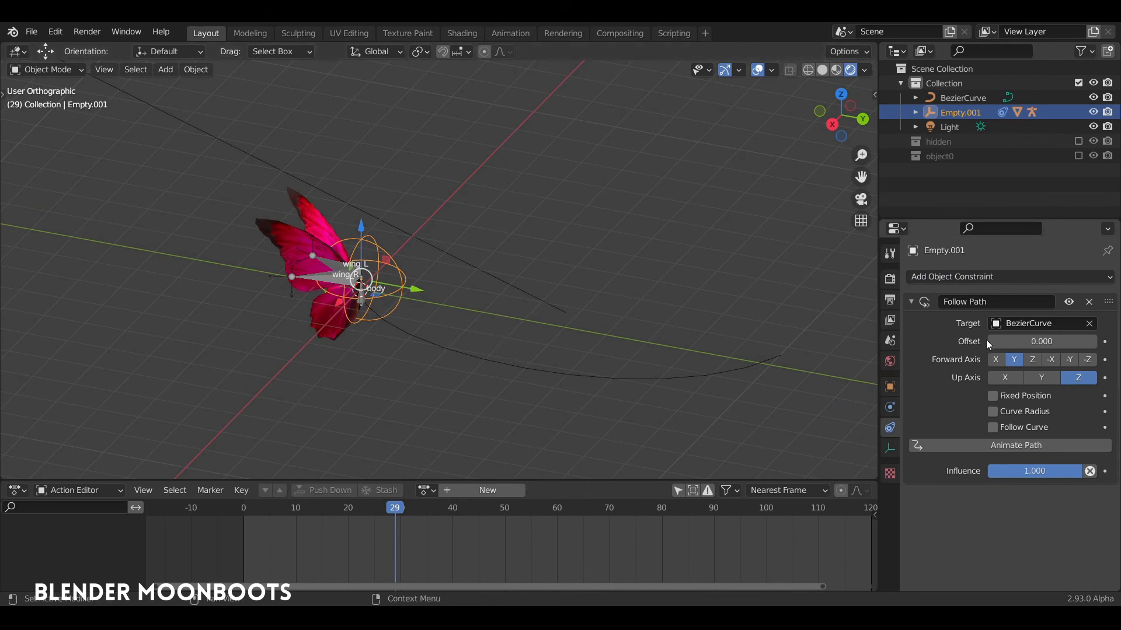
Enable Follow Curve on the constraint and vary the Offset to test the butterfly's travel along the curve
{"action": "mouse_move", "coordinate": [986, 340]}
{"action": "left_mouse_down"}
{"action": "mouse_move", "coordinate": [909, 348]}
{"action": "mouse_move", "coordinate": [971, 349]}
{"action": "left_mouse_up"}
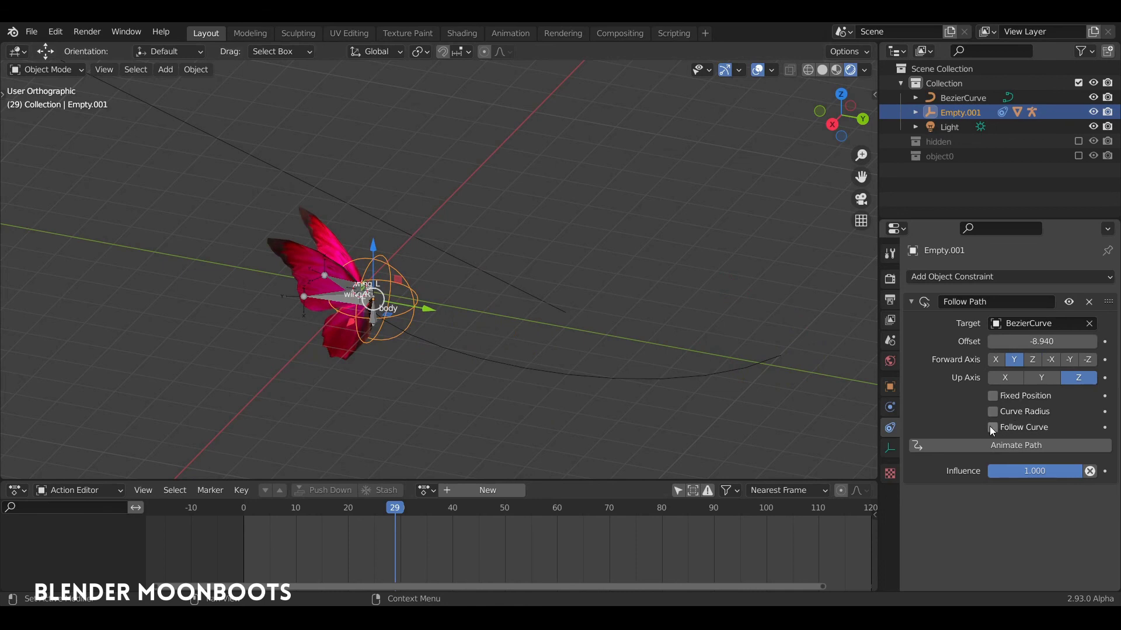
{"action": "middle_click_drag", "start_coordinate": [492, 321], "coordinate": [552, 359]}
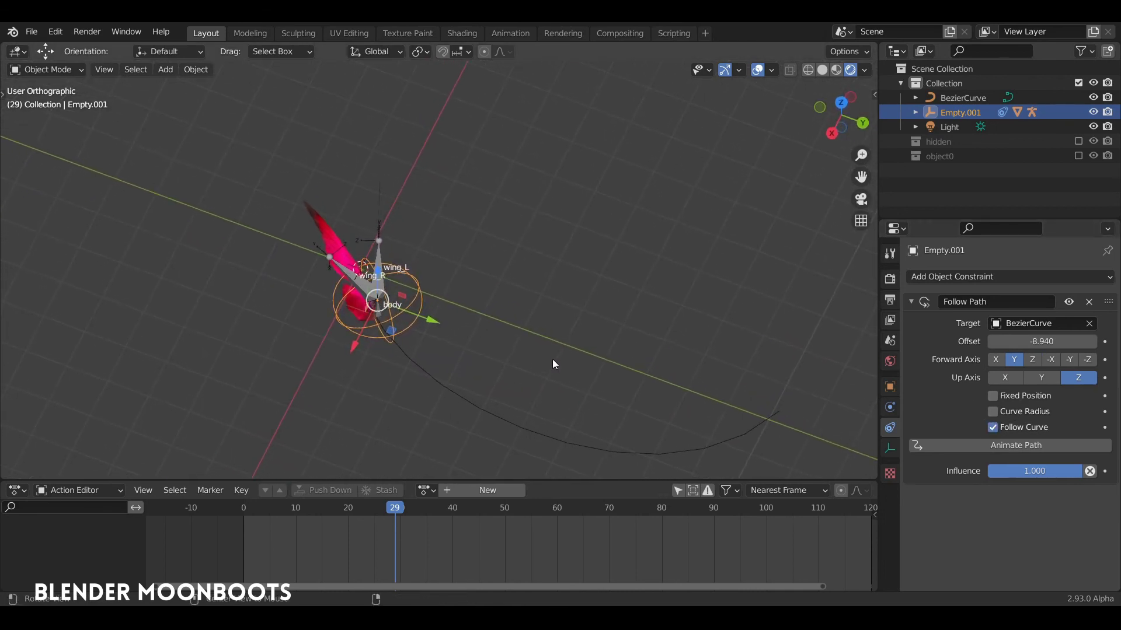
{"action": "left_click_drag", "start_coordinate": [1009, 345], "coordinate": [916, 353]}
{"action": "middle_click_drag", "start_coordinate": [678, 253], "coordinate": [691, 205]}
{"action": "middle_click_drag", "start_coordinate": [692, 206], "coordinate": [592, 186], "text": "shift"}
Reset the constraint's Offset to 0 and insert a keyframe for it at frame 0
{"action": "left_click_drag", "start_coordinate": [991, 341], "coordinate": [1044, 345]}
{"action": "left_click", "coordinate": [1042, 342]}
{"action": "type", "text": "0"}
{"action": "key", "text": "Return"}
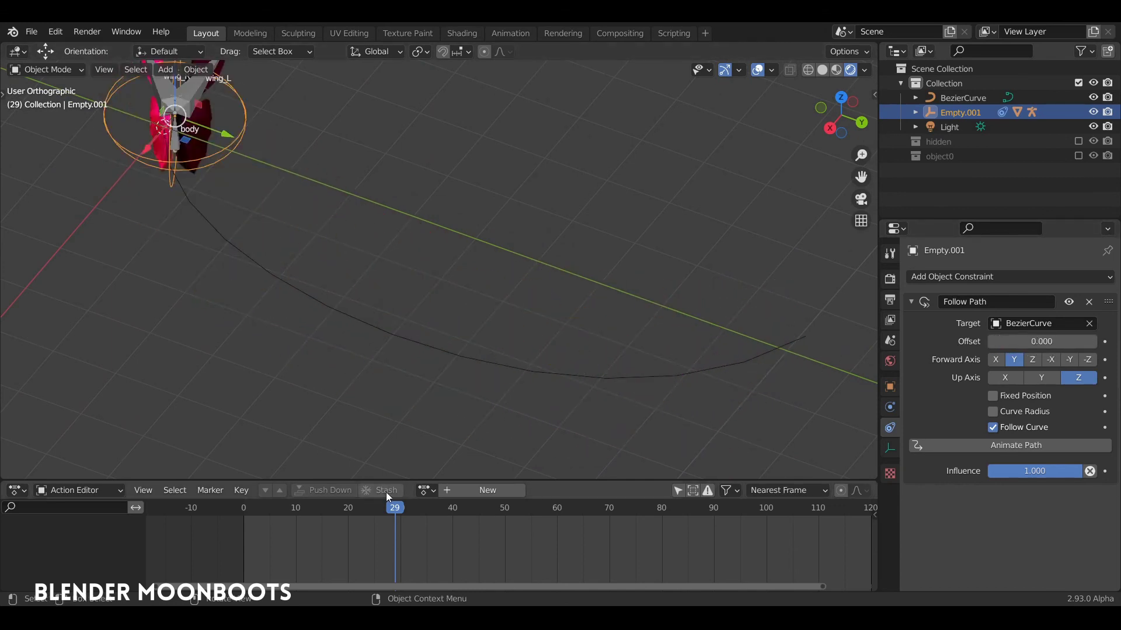
{"action": "middle_click_drag", "start_coordinate": [289, 431], "coordinate": [500, 342]}
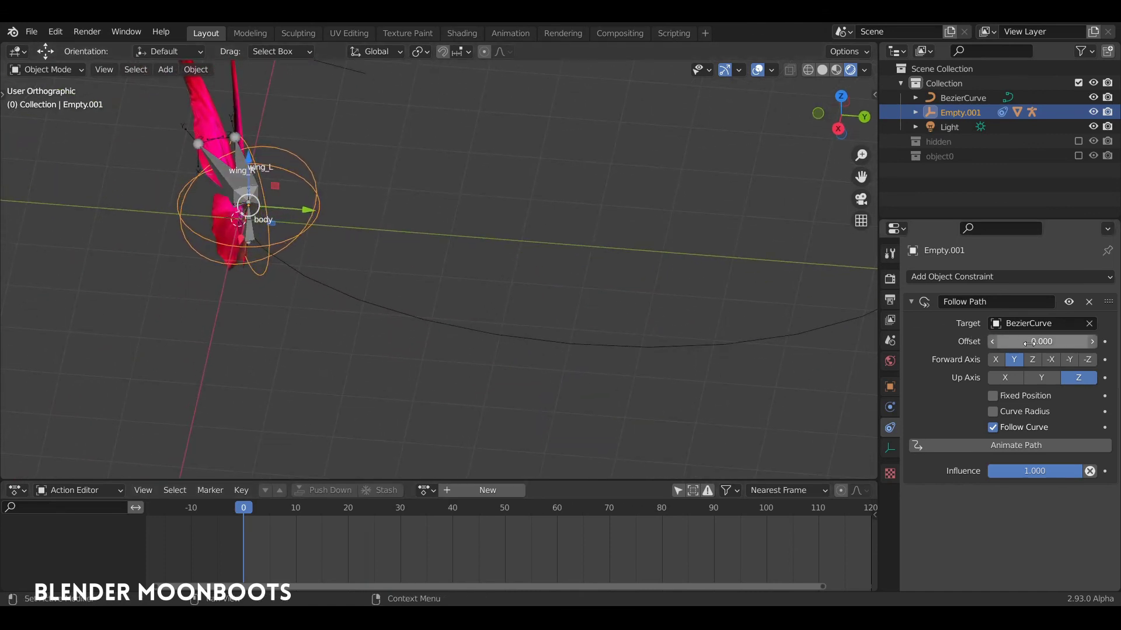
{"action": "key", "text": "i"}
Set the Offset to -85.930 at frame 60 and insert a keyframe for it
{"action": "left_click_drag", "start_coordinate": [408, 511], "coordinate": [554, 513]}
{"action": "left_click_drag", "start_coordinate": [990, 342], "coordinate": [649, 333]}
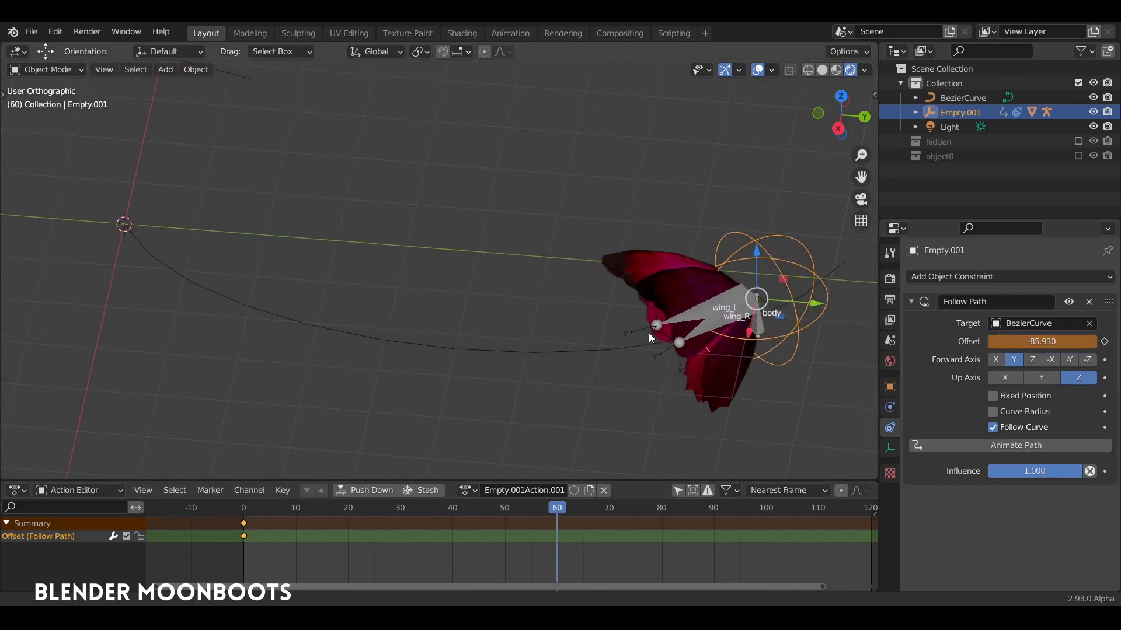
{"action": "middle_click_drag", "start_coordinate": [649, 332], "coordinate": [835, 322]}
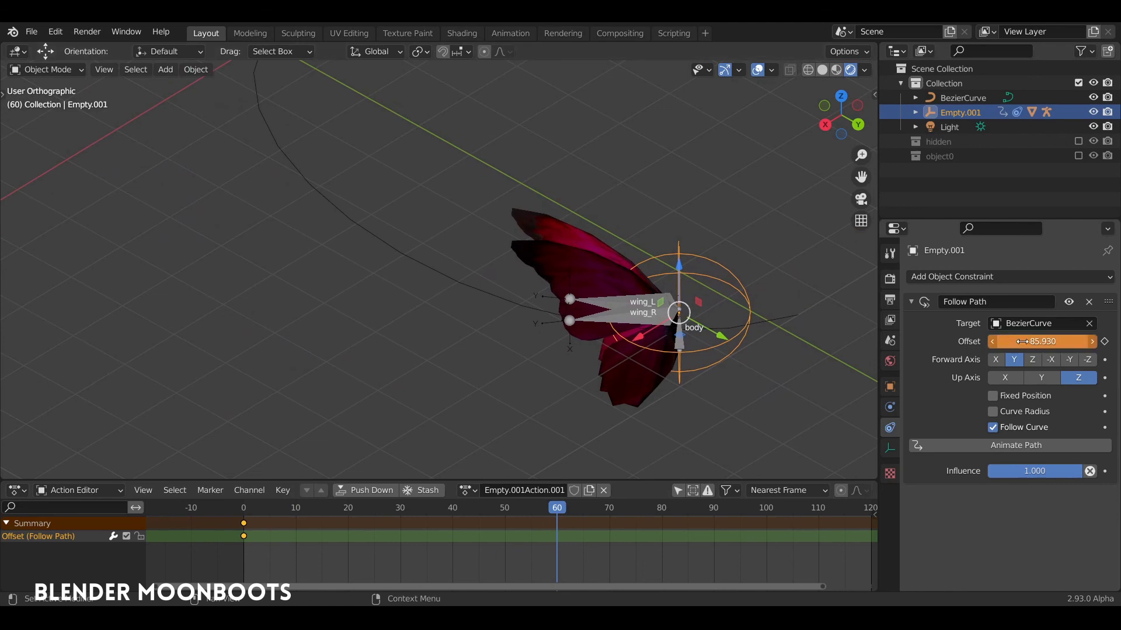
{"action": "key", "text": "i"}
Return to the start of the timeline and play the butterfly's flight along the curve from several angles
{"action": "left_click_drag", "start_coordinate": [519, 505], "coordinate": [253, 496]}
{"action": "middle_click_drag", "start_coordinate": [373, 417], "coordinate": [456, 350]}
{"action": "key", "text": "space"}
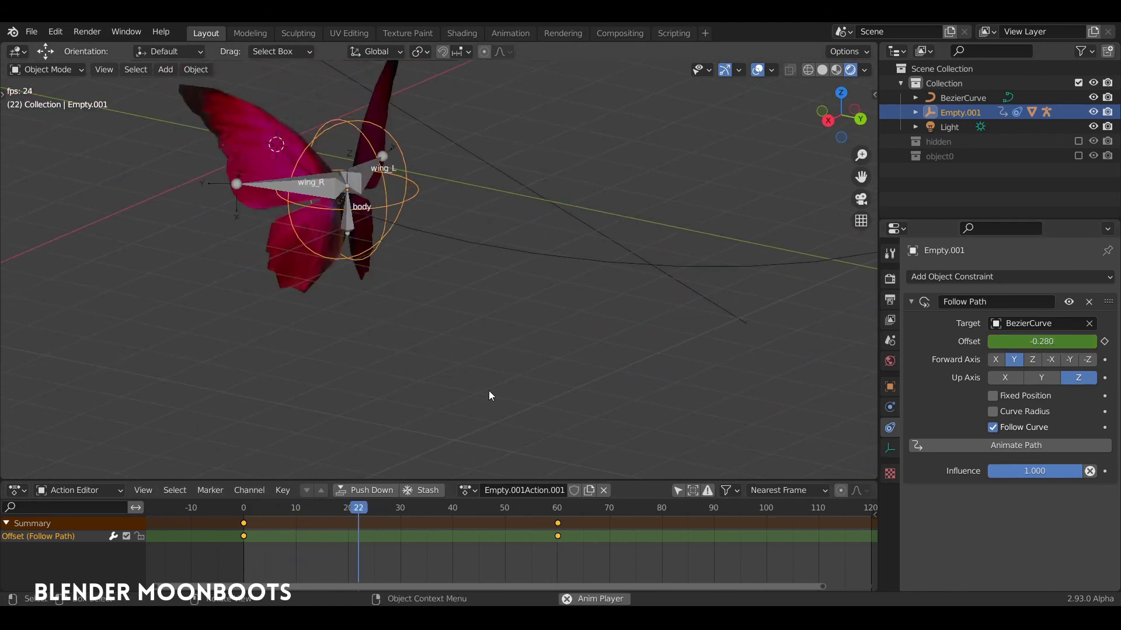
{"action": "middle_click_drag", "start_coordinate": [569, 369], "coordinate": [646, 351]}
{"action": "key", "text": "space"}
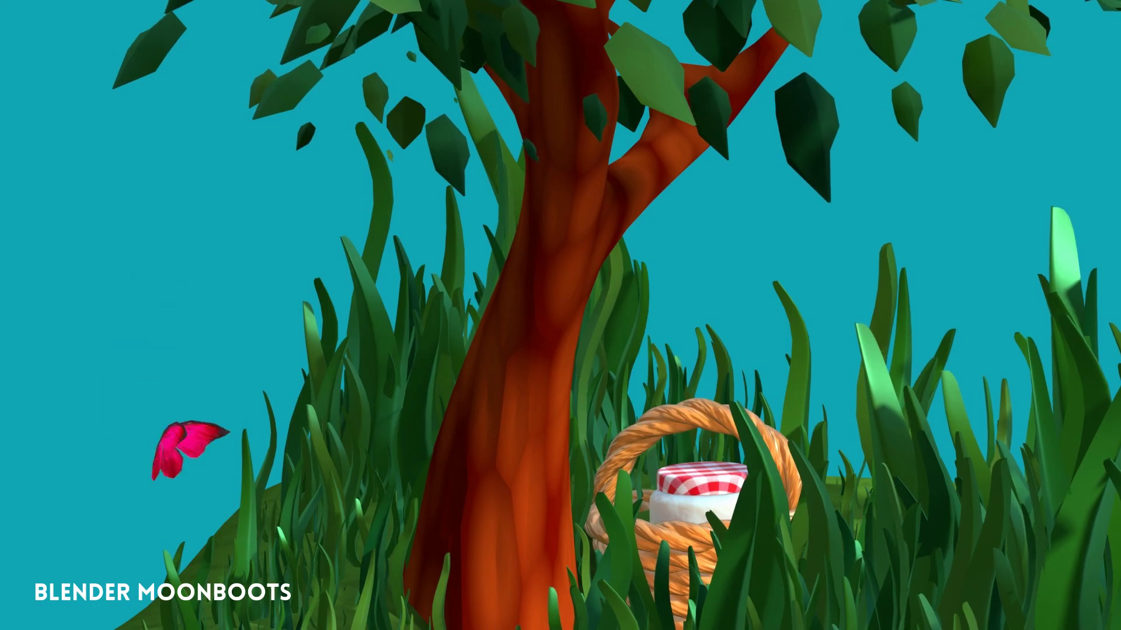